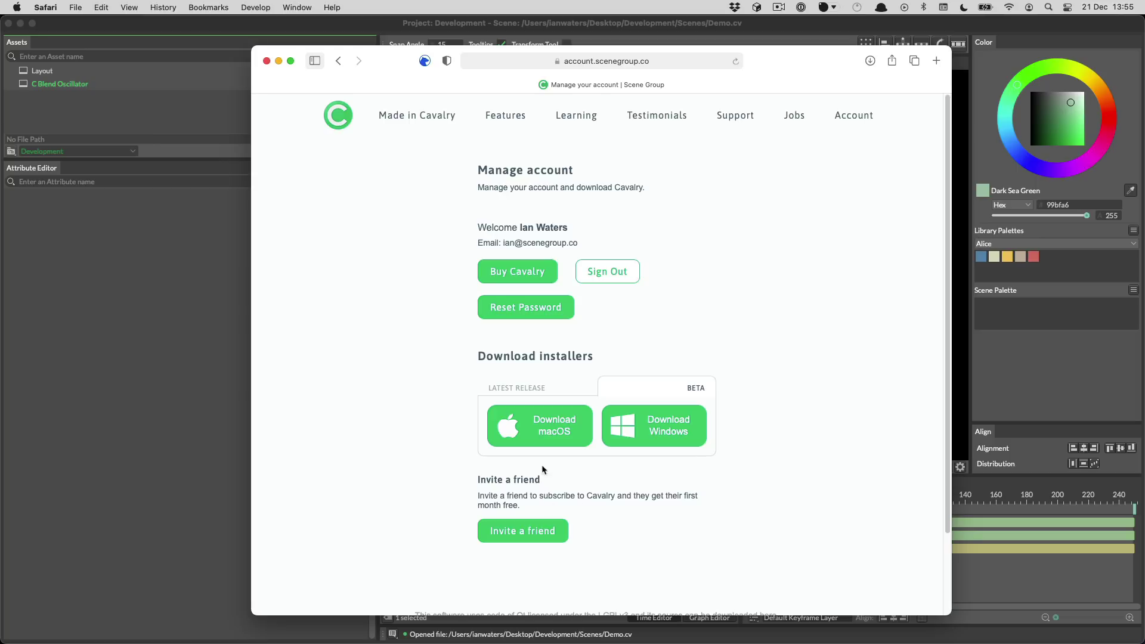
Leave the browser for Cavalry and replace the playing demo scene with a new empty scene
{"action": "left_click_drag", "start_coordinate": [378, 59], "coordinate": [408, 70]}
{"action": "key", "text": "super+h"}
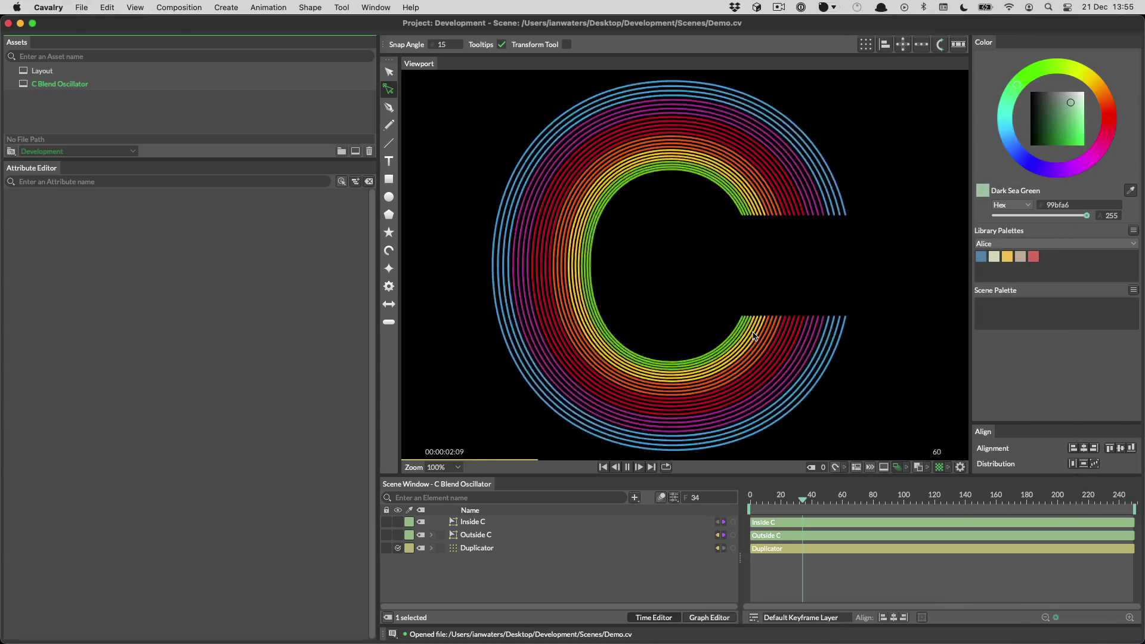
{"action": "key", "text": "space"}
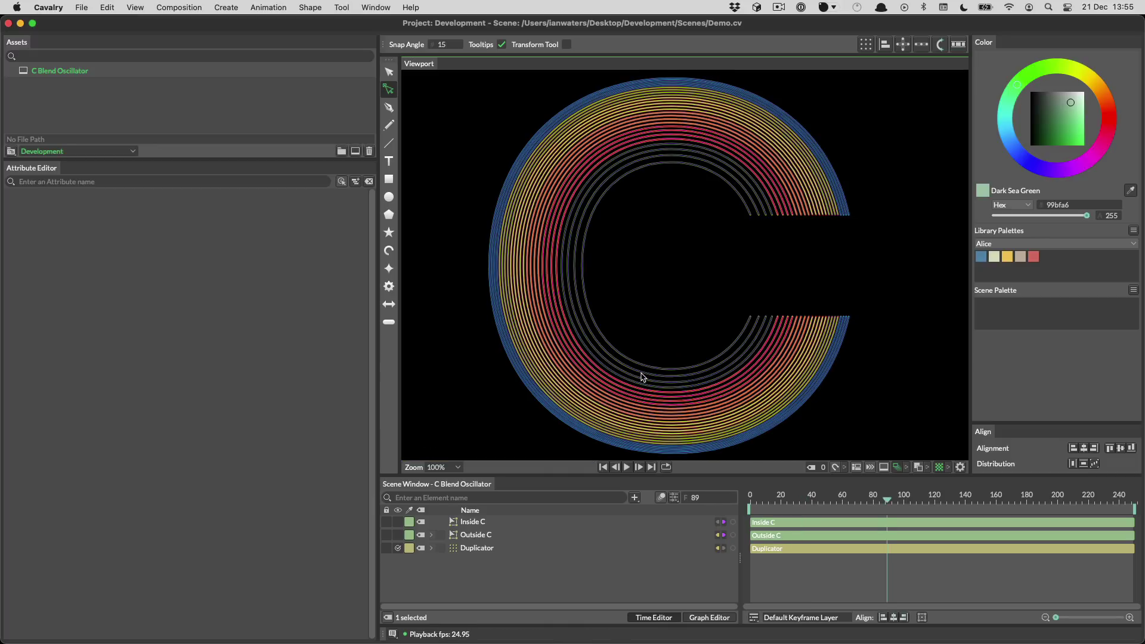
{"action": "key", "text": "super+n"}
{"action": "left_click", "coordinate": [542, 388]}
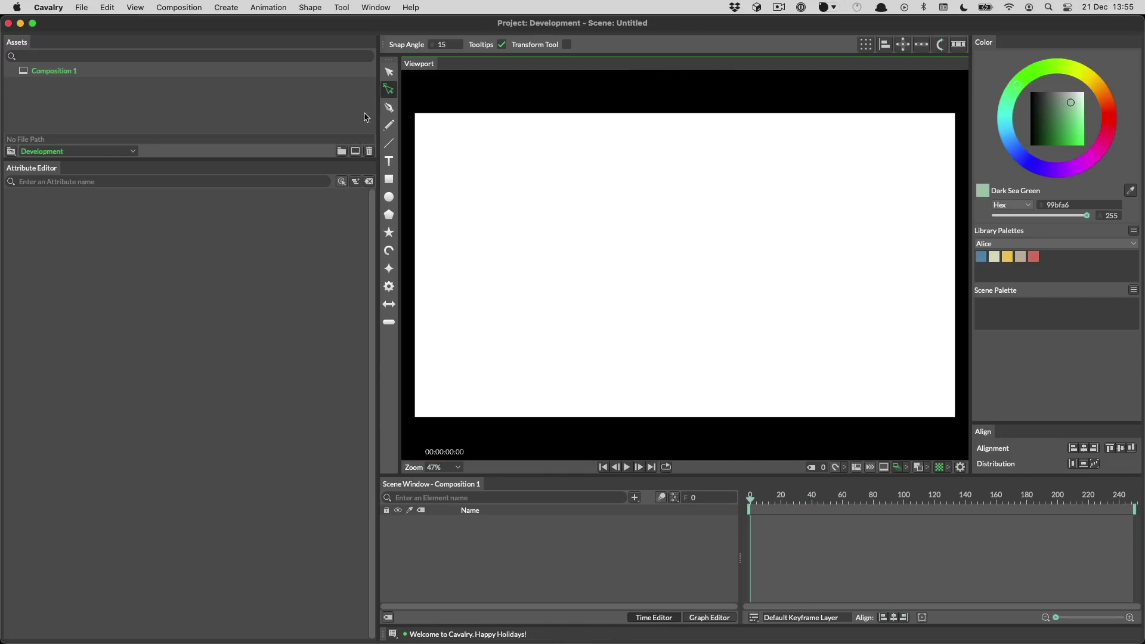
Draw two wavy freehand curves with the Pencil tool, one below the other, the upper one beginning with a C-shaped bend
{"action": "left_click", "coordinate": [388, 125]}
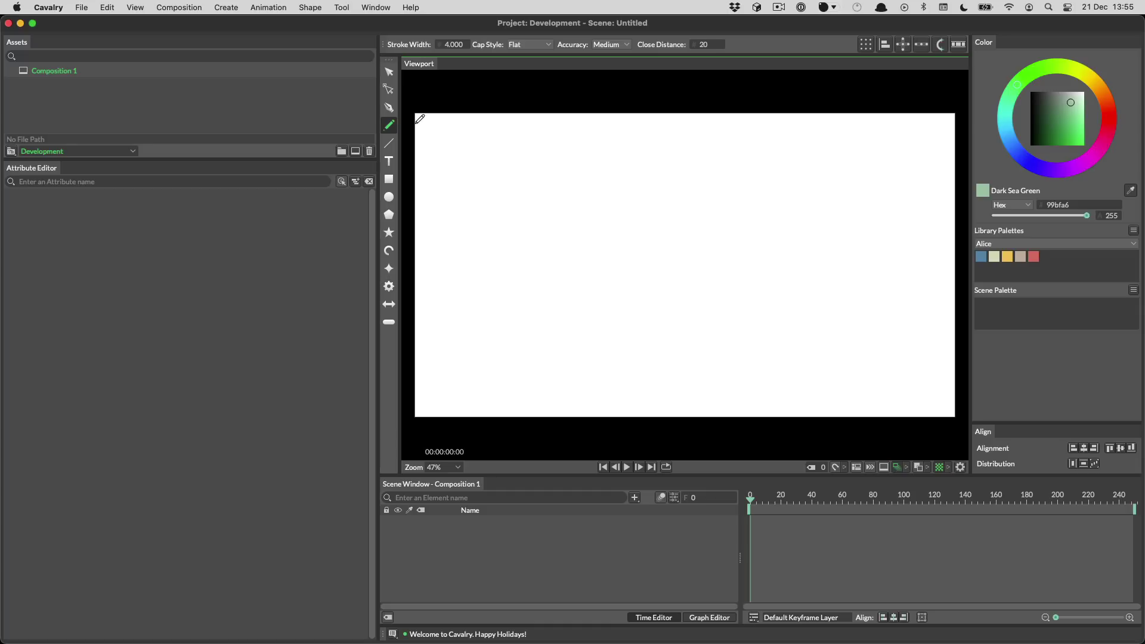
{"action": "mouse_move", "coordinate": [638, 146]}
{"action": "left_mouse_down"}
{"action": "mouse_move", "coordinate": [744, 241]}
{"action": "mouse_move", "coordinate": [880, 284]}
{"action": "left_mouse_up"}
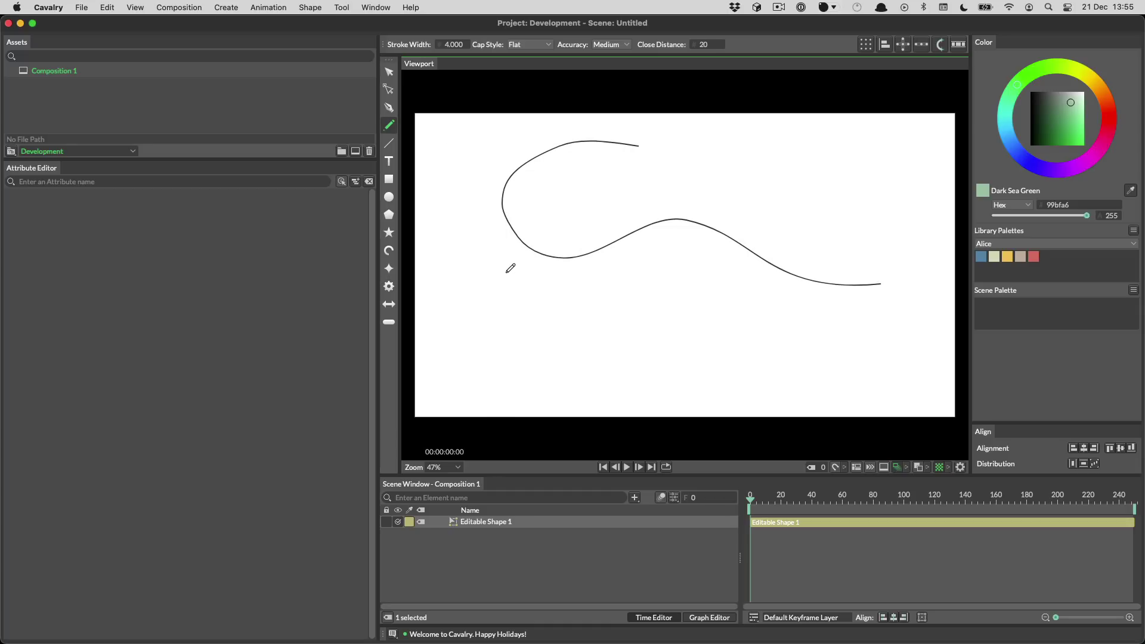
{"action": "left_click_drag", "start_coordinate": [472, 265], "coordinate": [861, 344]}
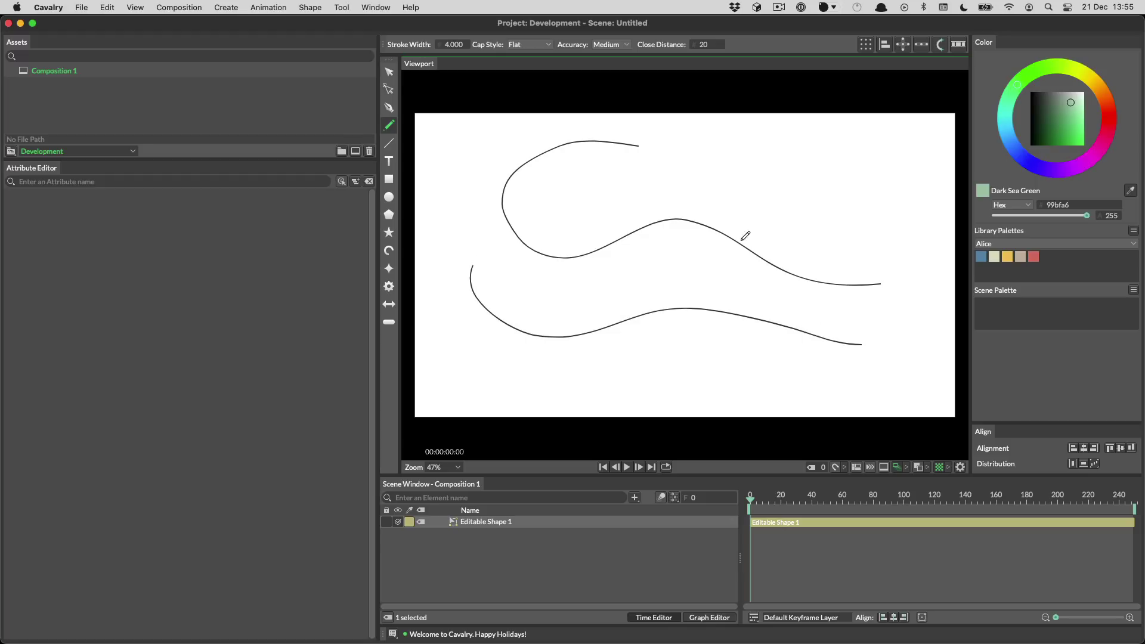
Switch to editing the shape's points and move the upper curve's crest point slightly right and down
{"action": "left_click", "coordinate": [388, 89]}
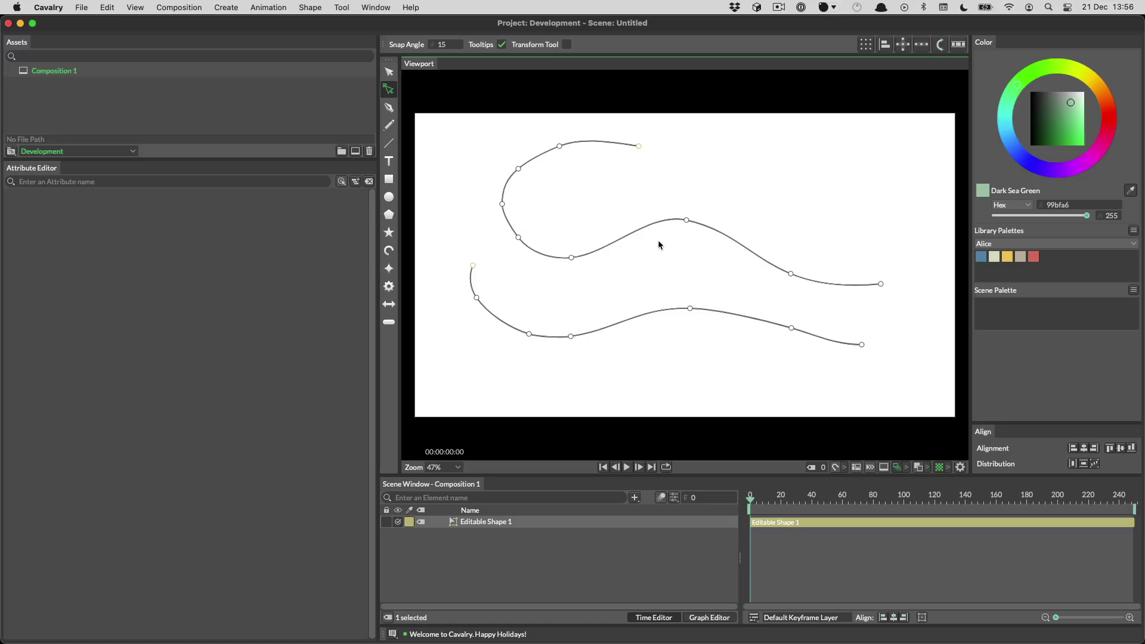
{"action": "left_click", "coordinate": [388, 125]}
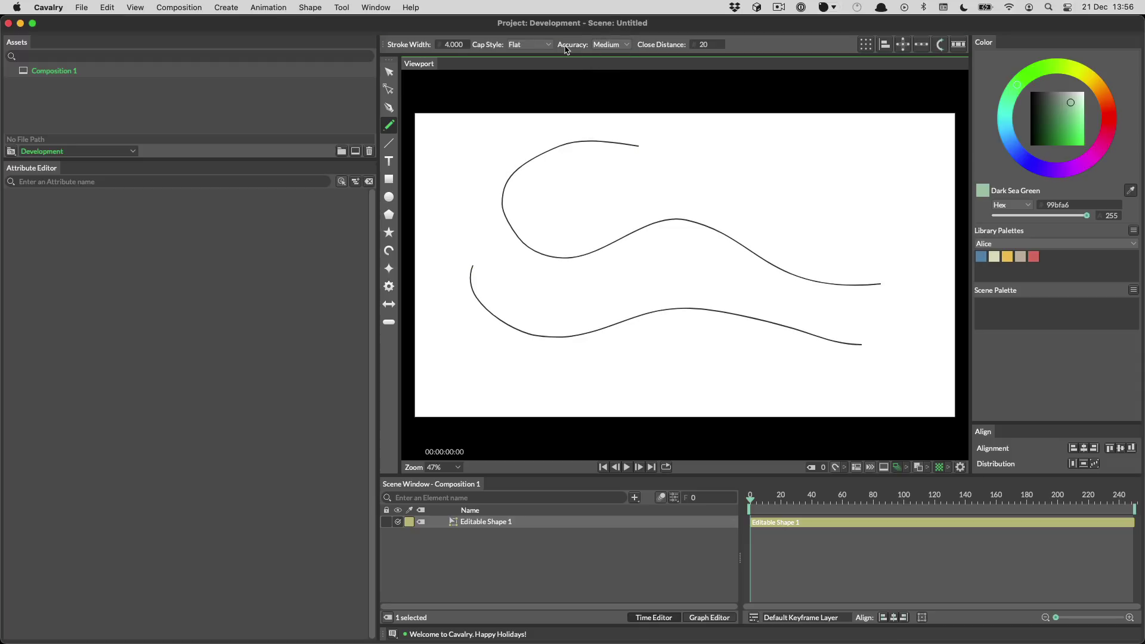
{"action": "left_click", "coordinate": [388, 89]}
{"action": "left_click", "coordinate": [487, 201]}
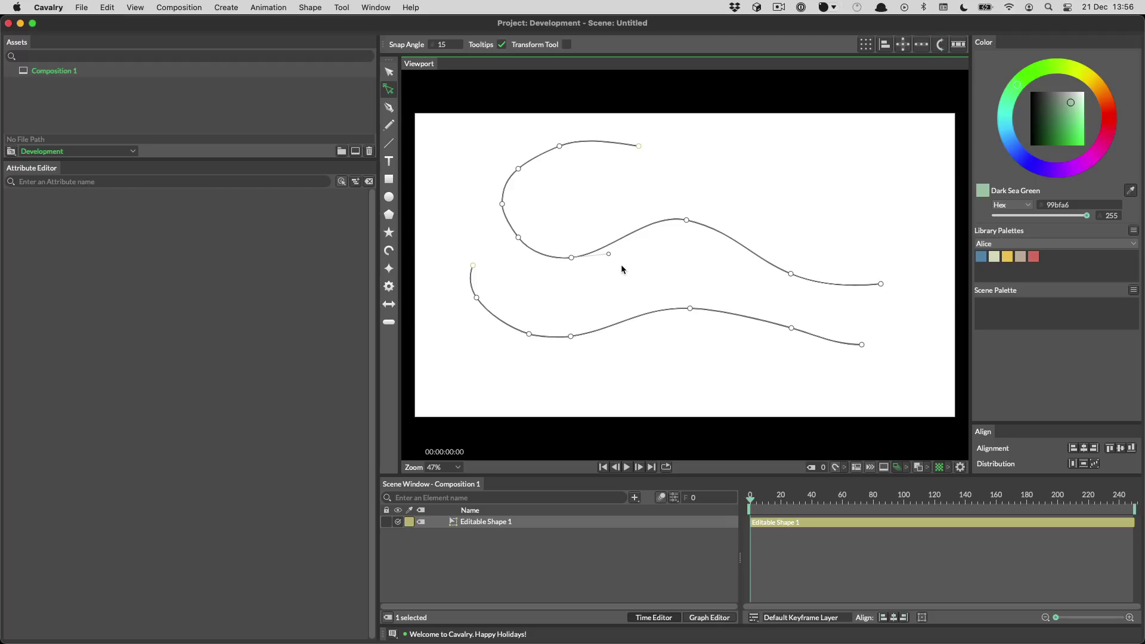
{"action": "left_click_drag", "start_coordinate": [685, 219], "coordinate": [692, 225]}
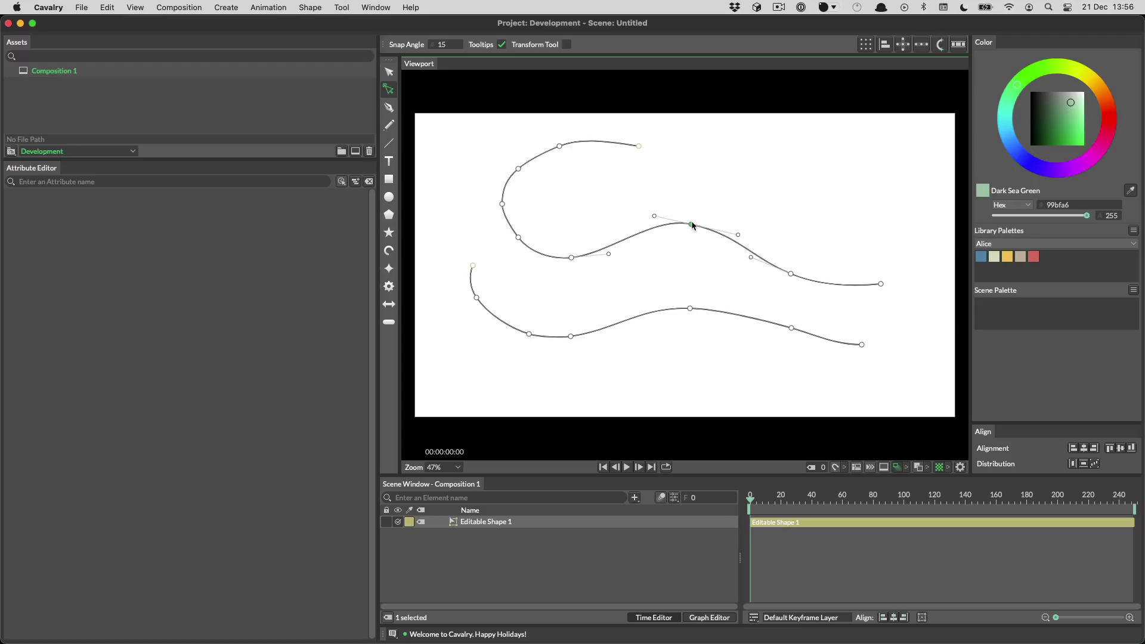
Try converting the upper curve's crest point to a corner point and undo the conversion
{"action": "double_click", "coordinate": [690, 224]}
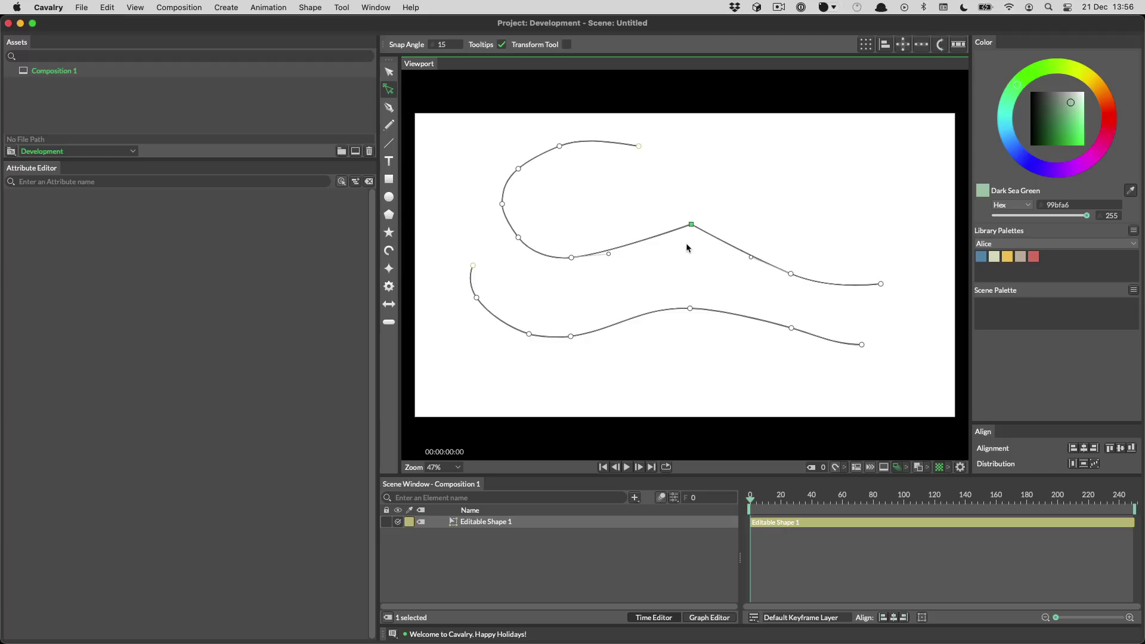
{"action": "key", "text": "super+z"}
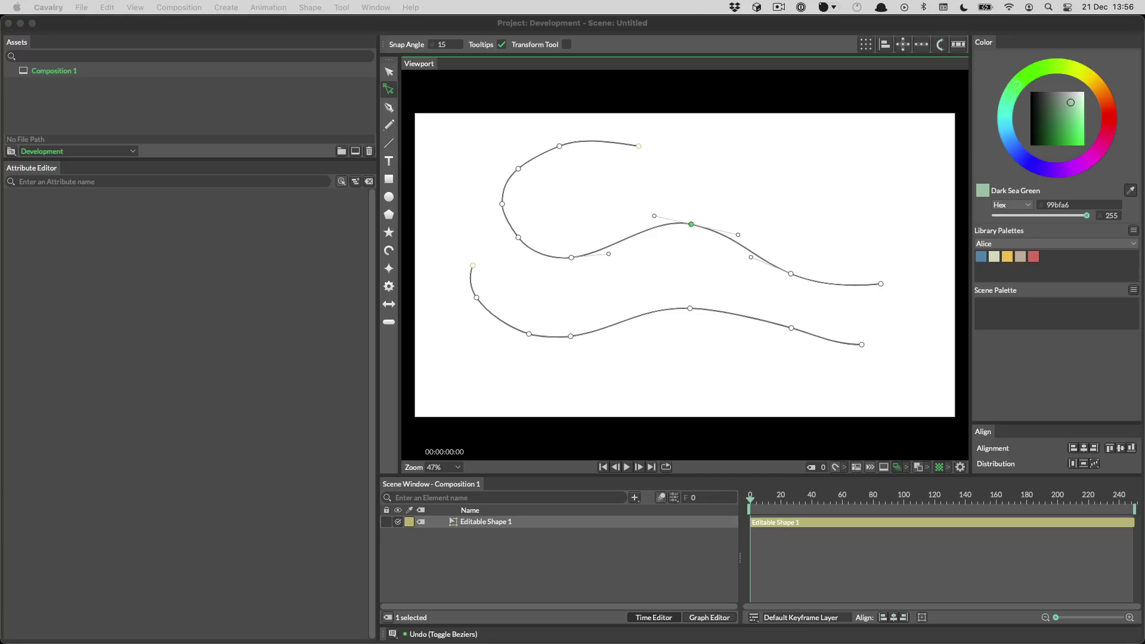
Move the whole upper curve slightly right and down, and shift both curves together a little left and down
{"action": "left_click", "coordinate": [638, 146]}
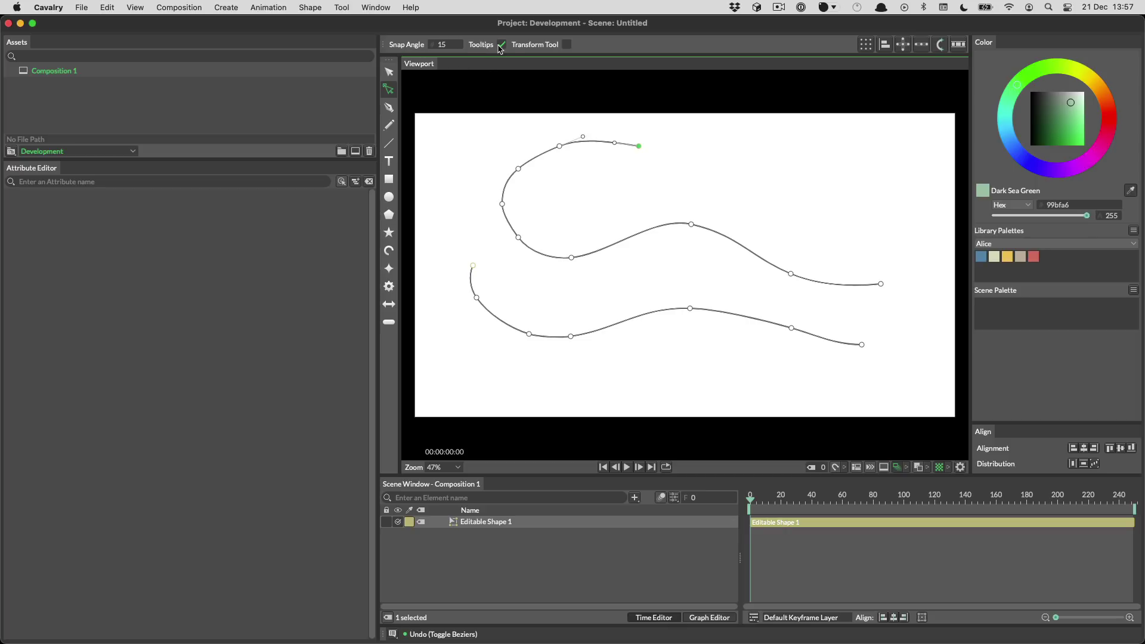
{"action": "double_click", "coordinate": [570, 258]}
{"action": "left_click_drag", "start_coordinate": [571, 258], "coordinate": [598, 273]}
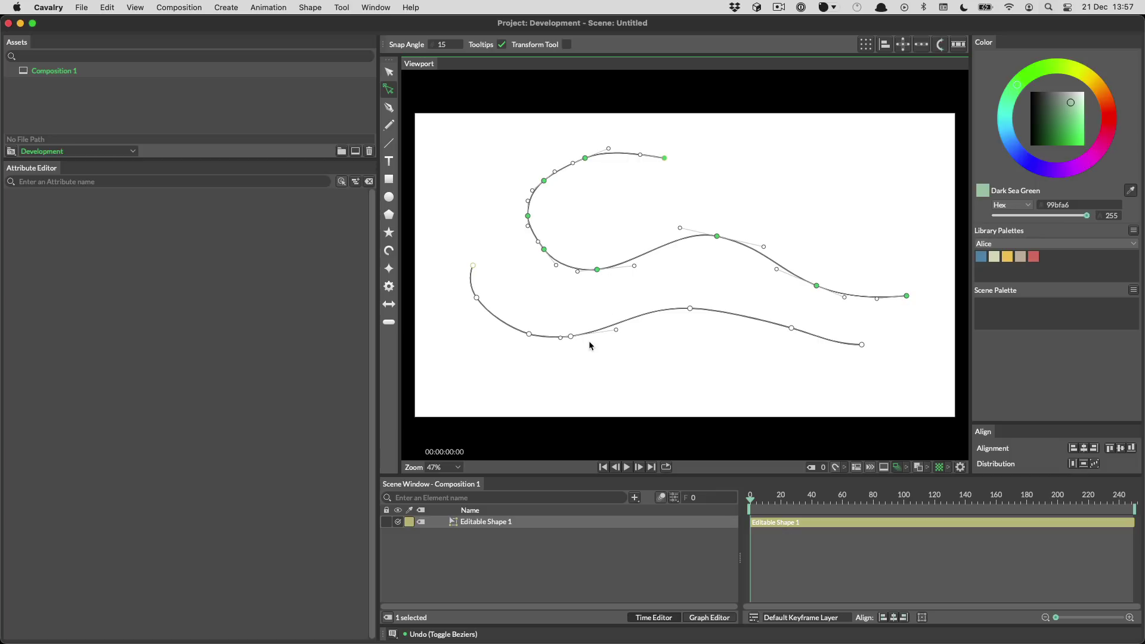
{"action": "left_click", "coordinate": [571, 336]}
{"action": "mouse_move", "coordinate": [571, 337]}
{"action": "left_mouse_down"}
{"action": "mouse_move", "coordinate": [575, 284]}
{"action": "mouse_move", "coordinate": [545, 350]}
{"action": "mouse_move", "coordinate": [600, 345]}
{"action": "mouse_move", "coordinate": [534, 348]}
{"action": "mouse_move", "coordinate": [556, 345]}
{"action": "left_mouse_up"}
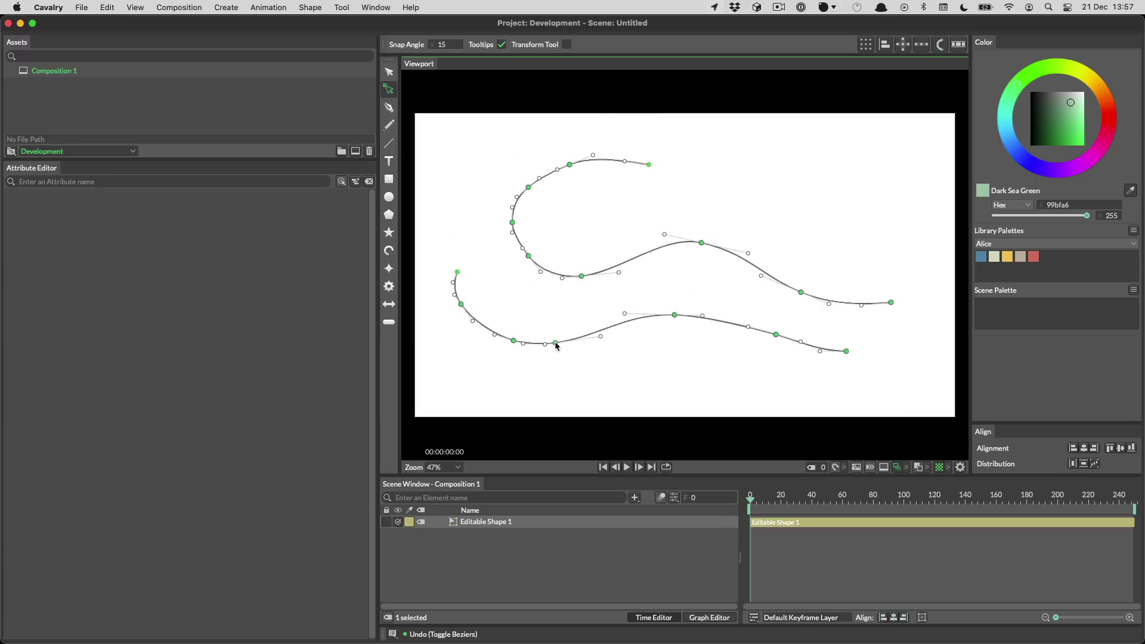
{"action": "left_click", "coordinate": [519, 291]}
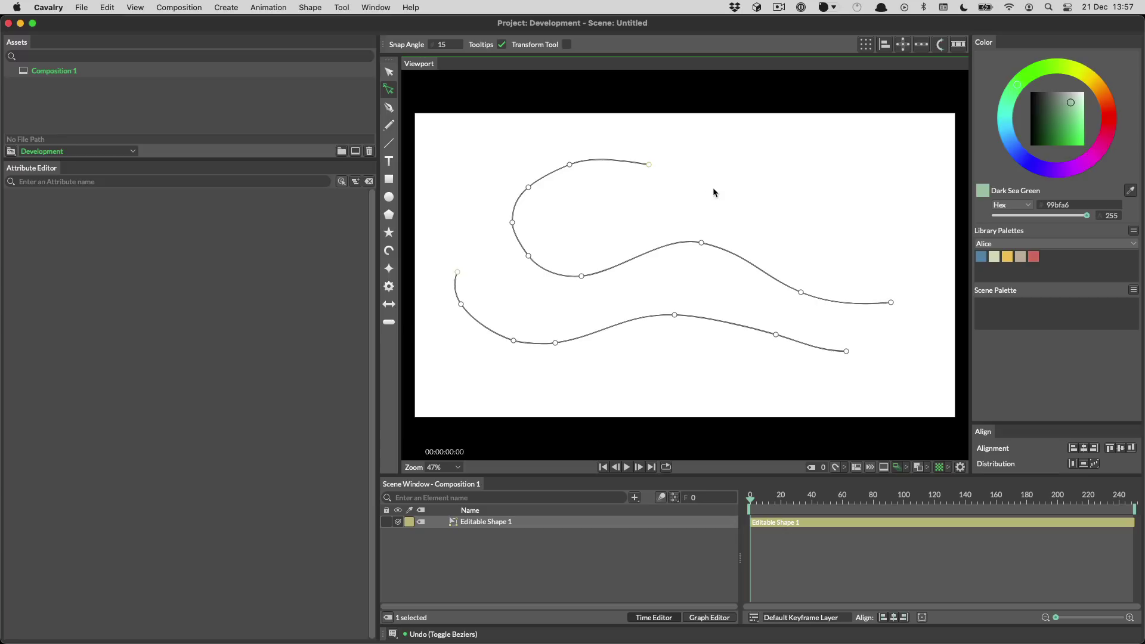
Swing the outgoing Bezier handle of the upper curve's crest point upward
{"action": "mouse_move", "coordinate": [679, 207]}
{"action": "left_mouse_down"}
{"action": "mouse_move", "coordinate": [774, 309]}
{"action": "mouse_move", "coordinate": [925, 299]}
{"action": "mouse_move", "coordinate": [921, 325]}
{"action": "left_mouse_up"}
{"action": "left_click", "coordinate": [703, 248]}
{"action": "left_click", "coordinate": [702, 243]}
{"action": "left_click_drag", "start_coordinate": [748, 255], "coordinate": [752, 217]}
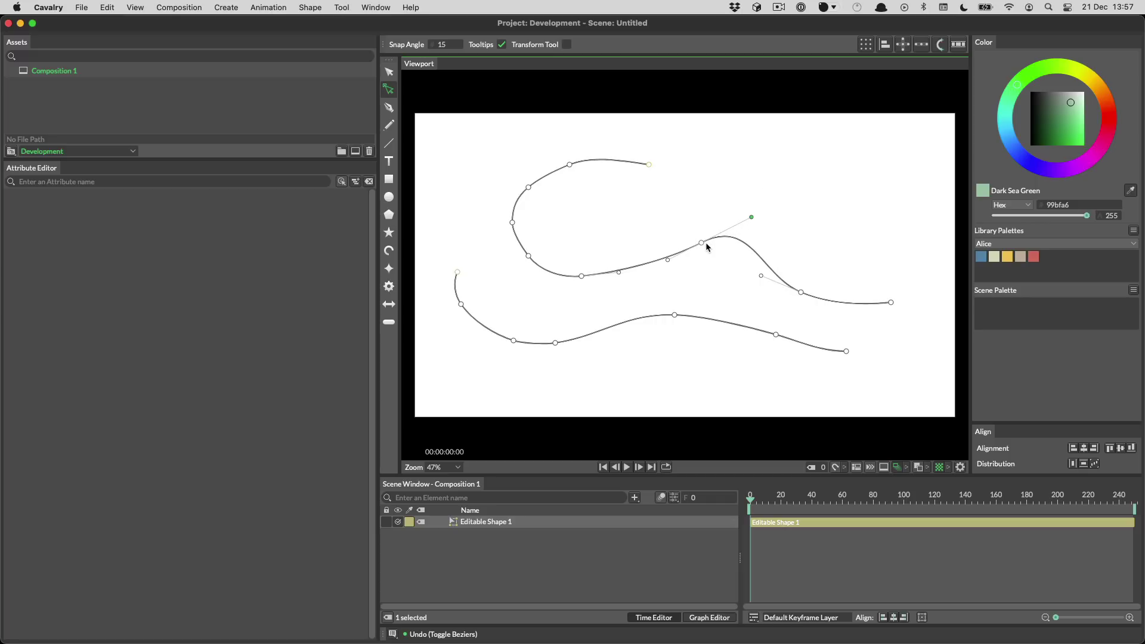
Enable Bezier Weight Locking on the crest point and bring its handles back to nearly horizontal
{"action": "right_click", "coordinate": [701, 243]}
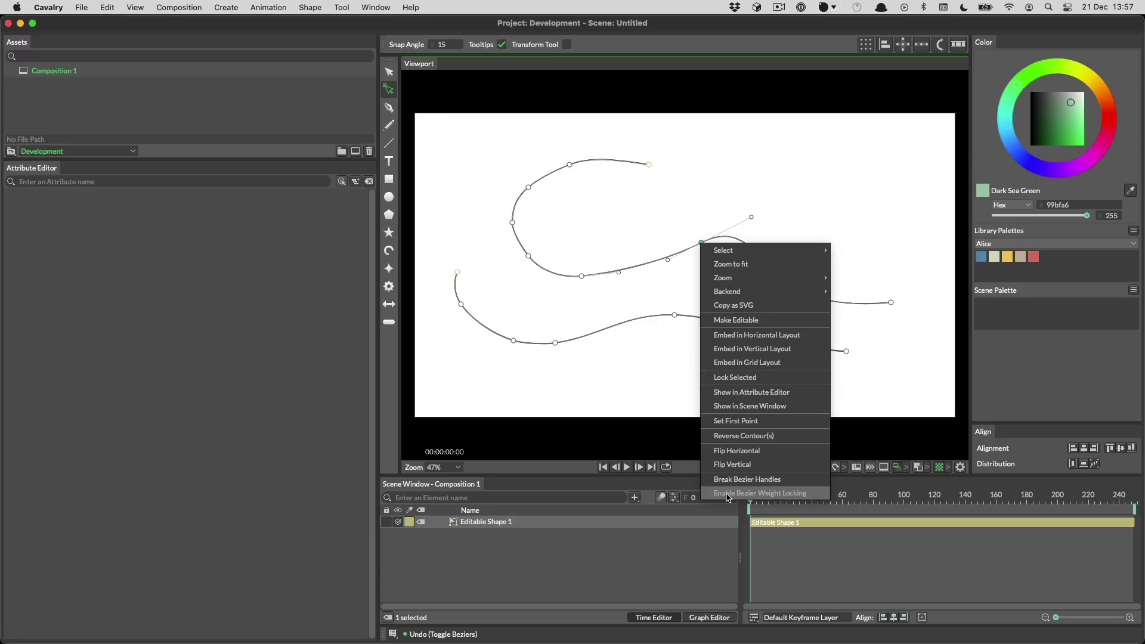
{"action": "left_click", "coordinate": [756, 497]}
{"action": "left_click_drag", "start_coordinate": [736, 225], "coordinate": [752, 247]}
{"action": "left_click", "coordinate": [701, 244]}
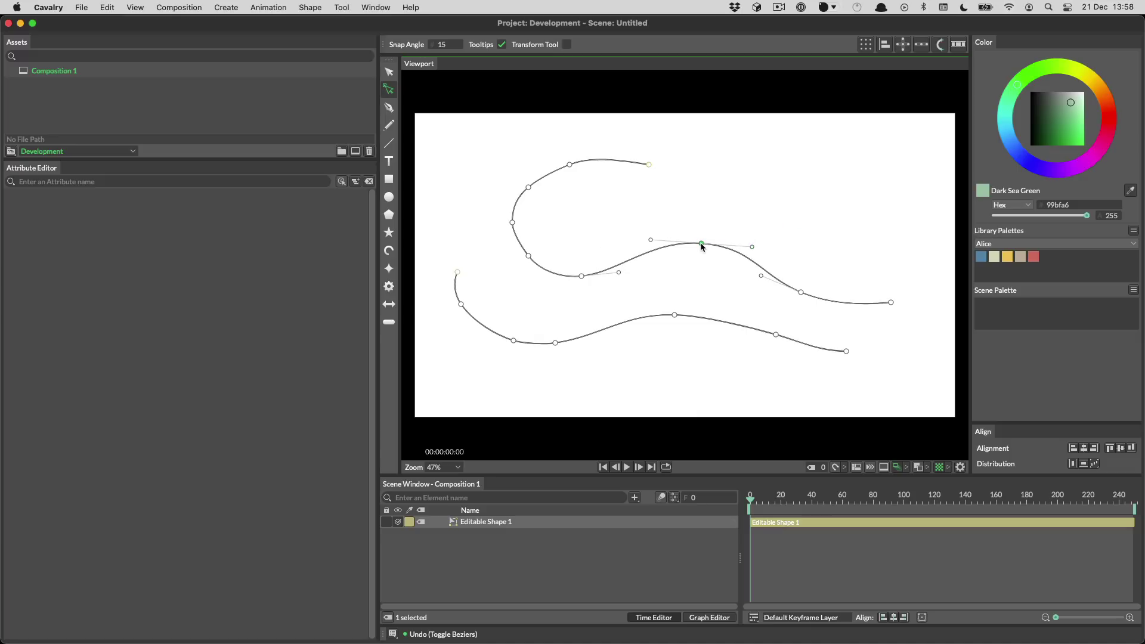
Turn off Bezier weight locking on the crest point, and replace its outgoing handle by pulling out a new, nearly horizontal one
{"action": "right_click", "coordinate": [701, 246]}
{"action": "left_click", "coordinate": [744, 495]}
{"action": "mouse_move", "coordinate": [752, 246]}
{"action": "left_mouse_down"}
{"action": "mouse_move", "coordinate": [779, 249]}
{"action": "mouse_move", "coordinate": [741, 247]}
{"action": "mouse_move", "coordinate": [774, 249]}
{"action": "mouse_move", "coordinate": [754, 248]}
{"action": "left_mouse_up"}
{"action": "key", "text": "super+z"}
{"action": "left_click", "coordinate": [713, 251]}
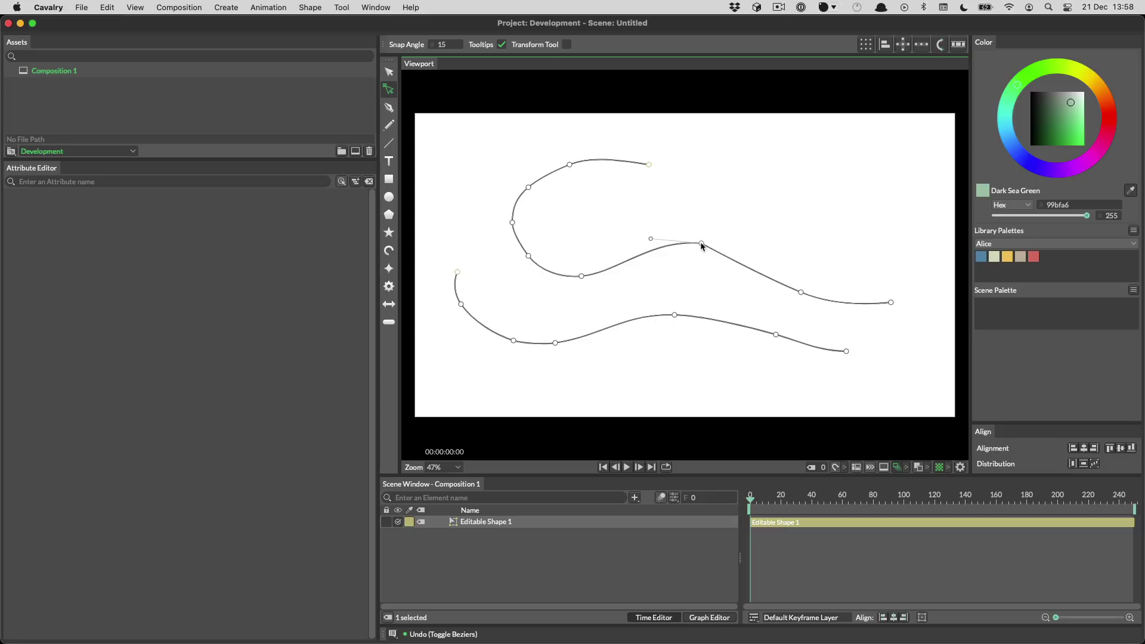
{"action": "left_click_drag", "start_coordinate": [701, 243], "coordinate": [754, 245]}
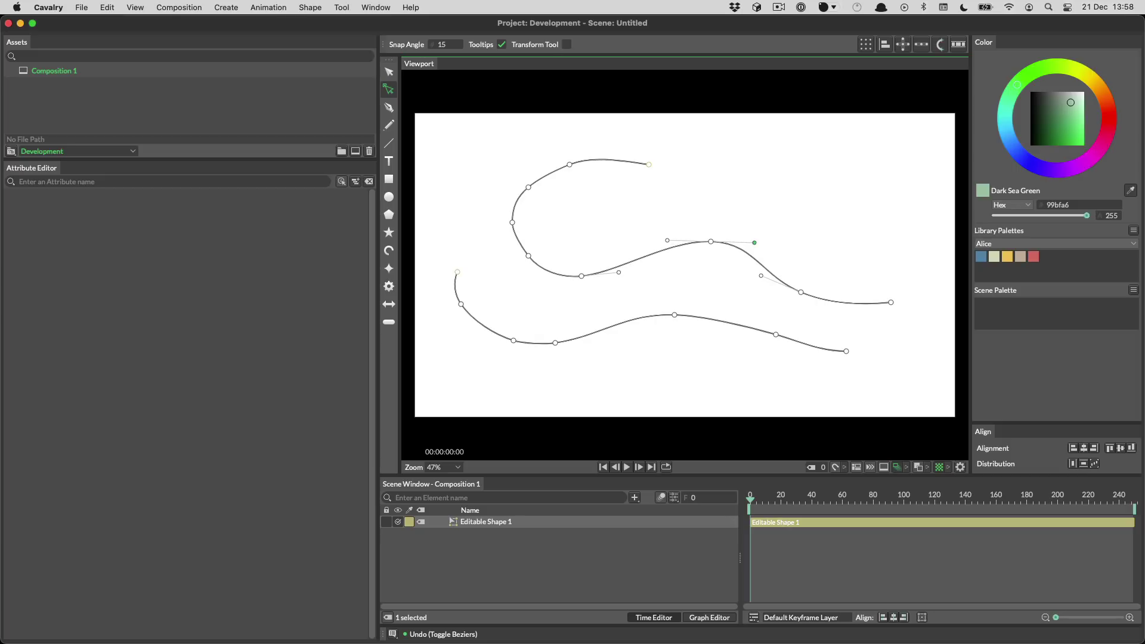
Join the two curves at their right-hand end points into one contour and convert both joined points to smooth Bezier points
{"action": "left_click", "coordinate": [675, 223]}
{"action": "left_click", "coordinate": [808, 322]}
{"action": "left_click", "coordinate": [890, 301]}
{"action": "left_click", "coordinate": [846, 351], "text": "shift"}
{"action": "left_click", "coordinate": [315, 6]}
{"action": "left_click", "coordinate": [349, 214]}
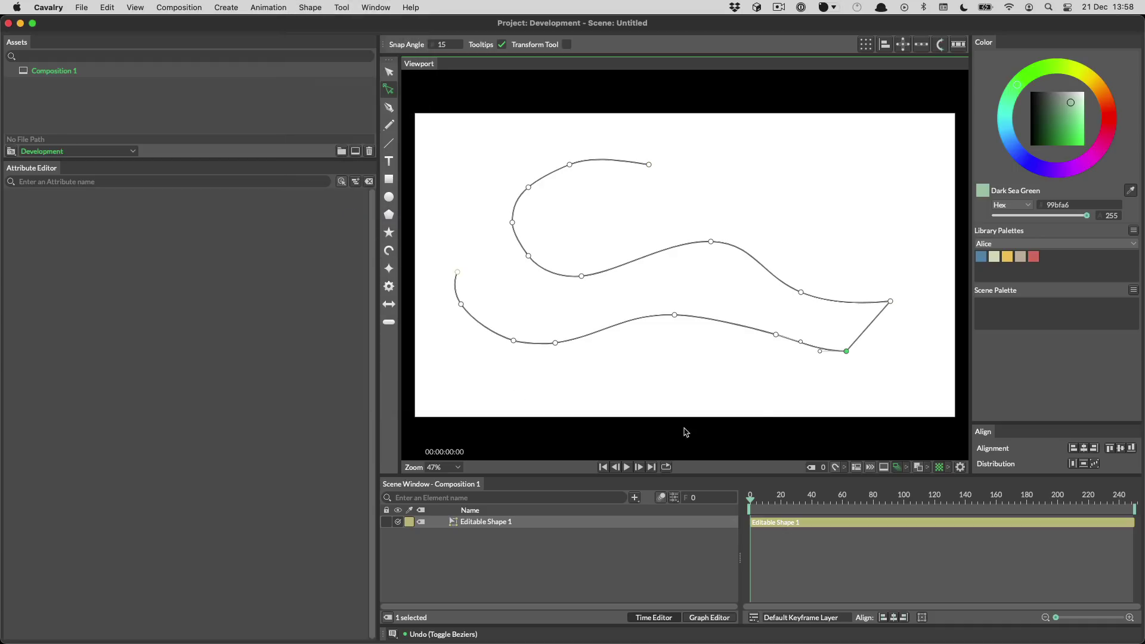
{"action": "double_click", "coordinate": [846, 350]}
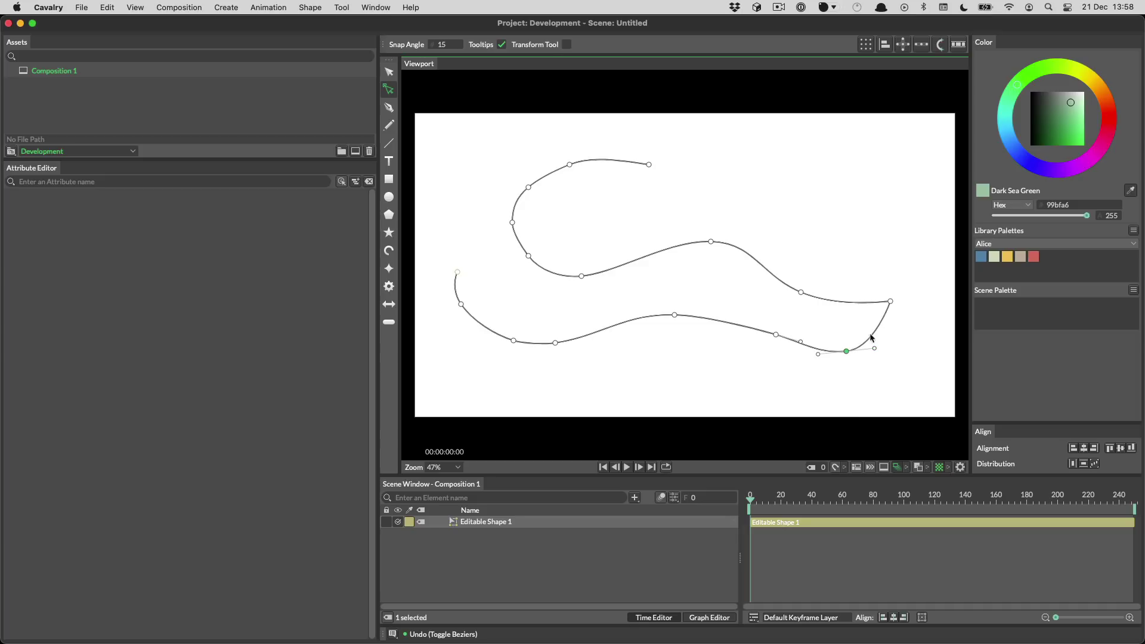
{"action": "double_click", "coordinate": [890, 301]}
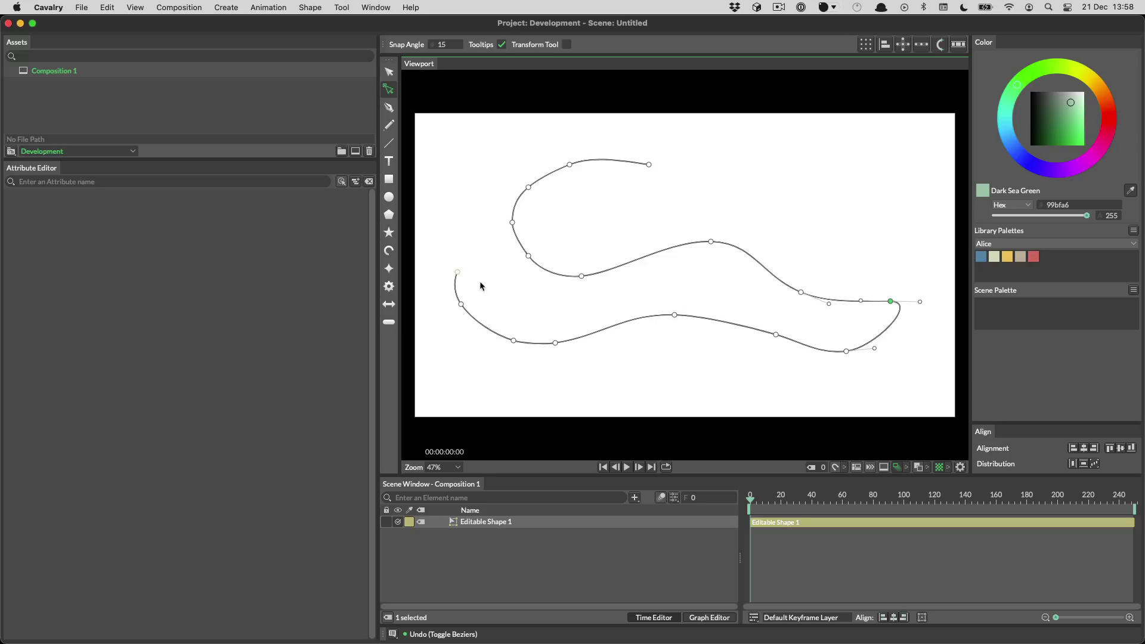
Reverse the joined contour's direction from its lower-left end point and reverse it back again
{"action": "left_click", "coordinate": [458, 273]}
{"action": "left_click", "coordinate": [311, 7]}
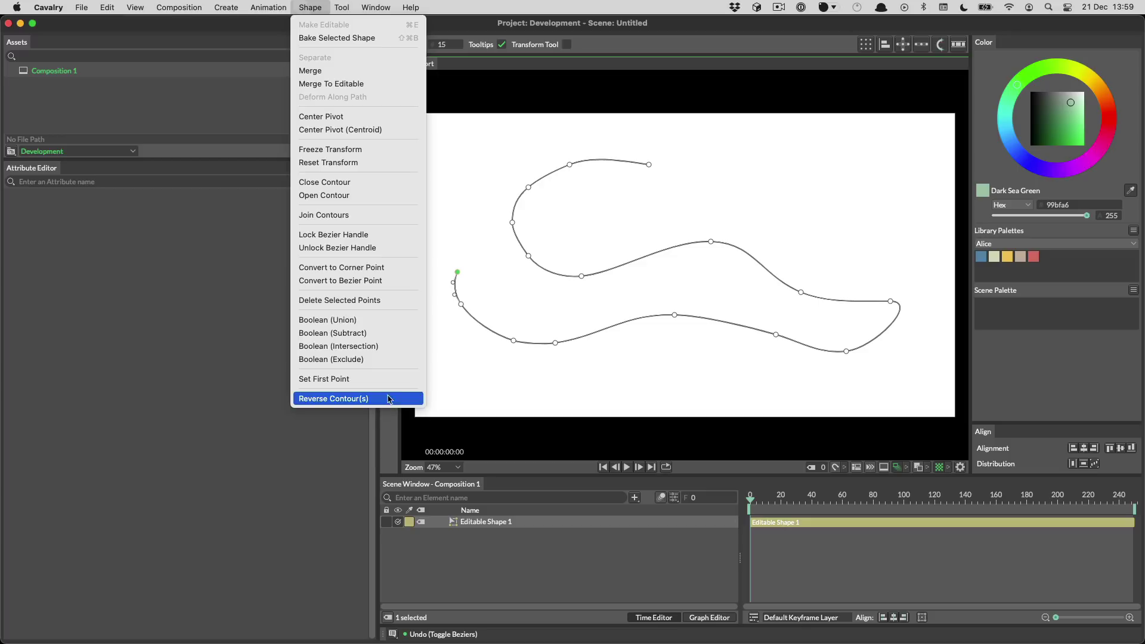
{"action": "left_click", "coordinate": [381, 399]}
{"action": "right_click", "coordinate": [458, 275]}
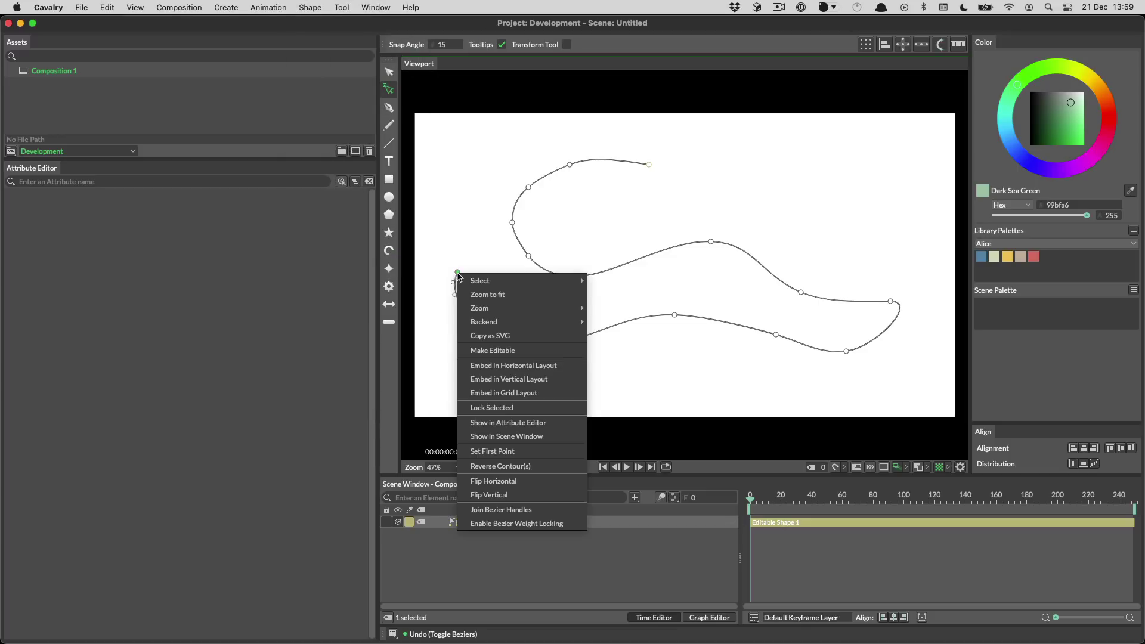
{"action": "left_click", "coordinate": [537, 467]}
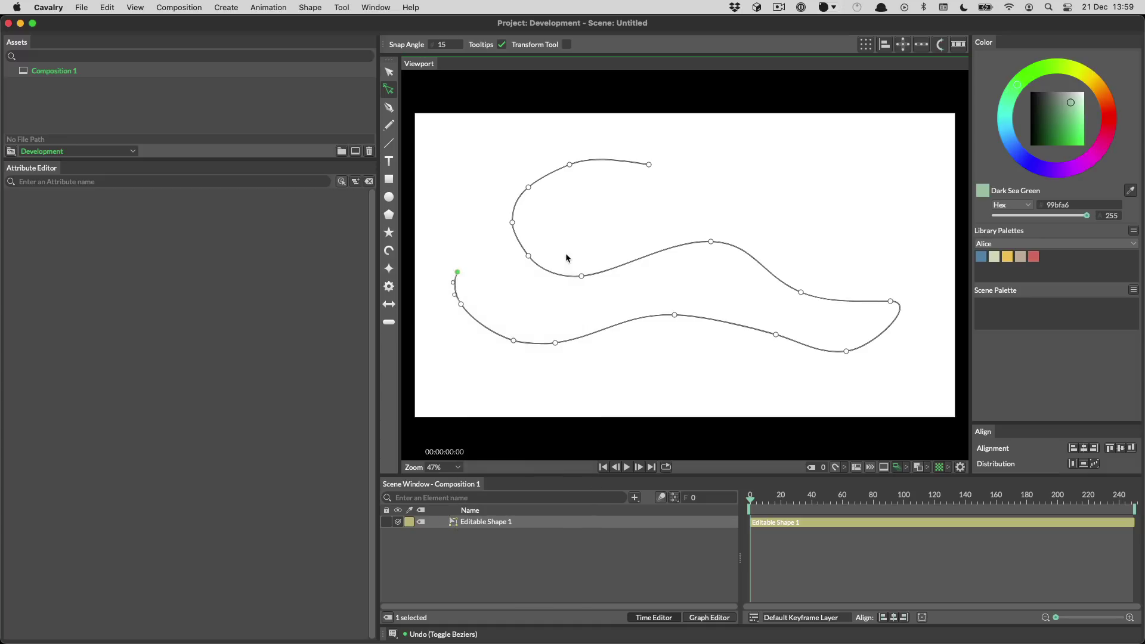
Move the valley point below the C-shaped bend right and up, and delete it so the path splits into two contours
{"action": "left_click", "coordinate": [582, 276]}
{"action": "mouse_move", "coordinate": [581, 277]}
{"action": "left_mouse_down"}
{"action": "mouse_move", "coordinate": [605, 273]}
{"action": "mouse_move", "coordinate": [596, 280]}
{"action": "left_mouse_up"}
{"action": "left_click_drag", "start_coordinate": [595, 277], "coordinate": [601, 268]}
{"action": "key", "text": "Delete"}
{"action": "key", "text": "super+z"}
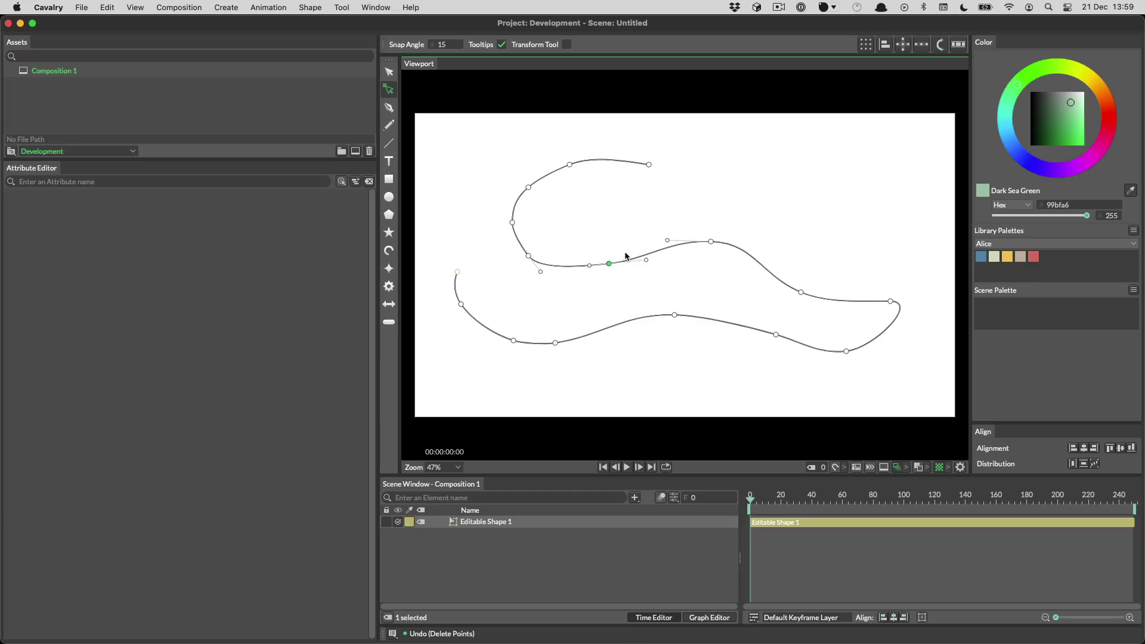
{"action": "key", "text": "BackSpace"}
Close the lower contour by merging its two open ends into one point just right of the upper arc's lower end
{"action": "left_click", "coordinate": [457, 272]}
{"action": "left_click_drag", "start_coordinate": [459, 275], "coordinate": [710, 241]}
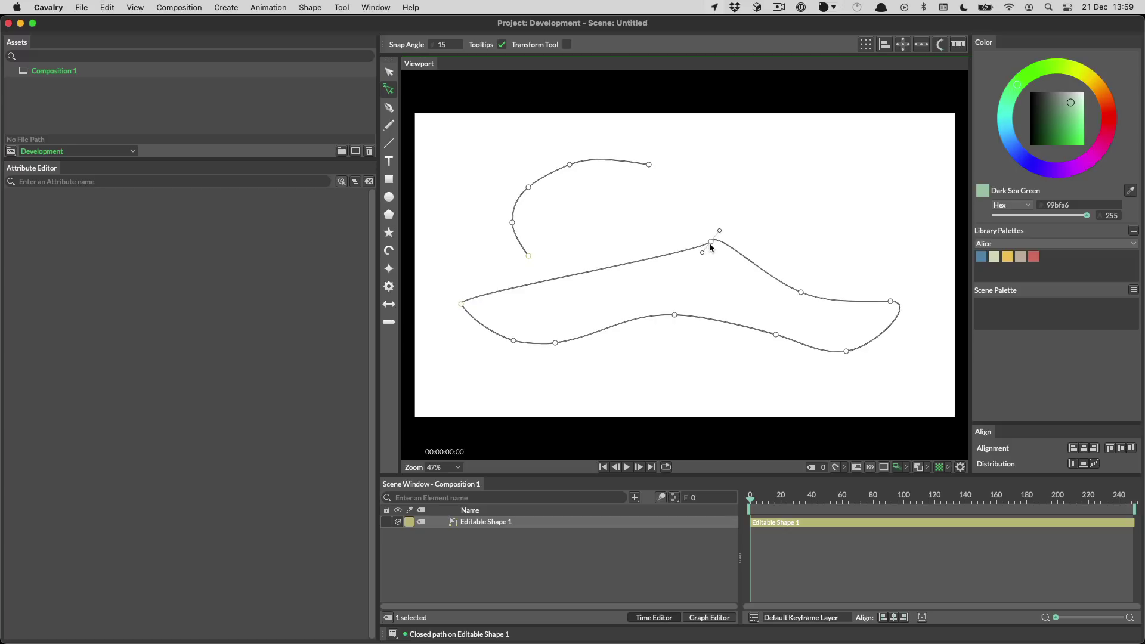
{"action": "key", "text": "super+z"}
{"action": "left_click_drag", "start_coordinate": [710, 242], "coordinate": [605, 262]}
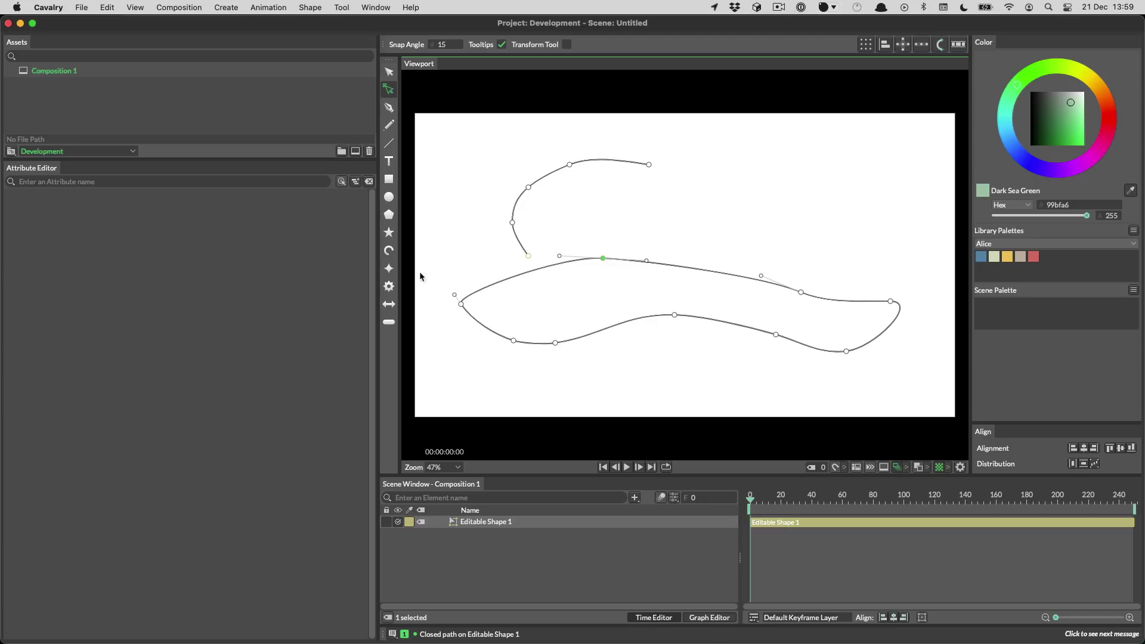
Try opening the closed contour at its merged point and undo the opening
{"action": "left_click", "coordinate": [310, 8]}
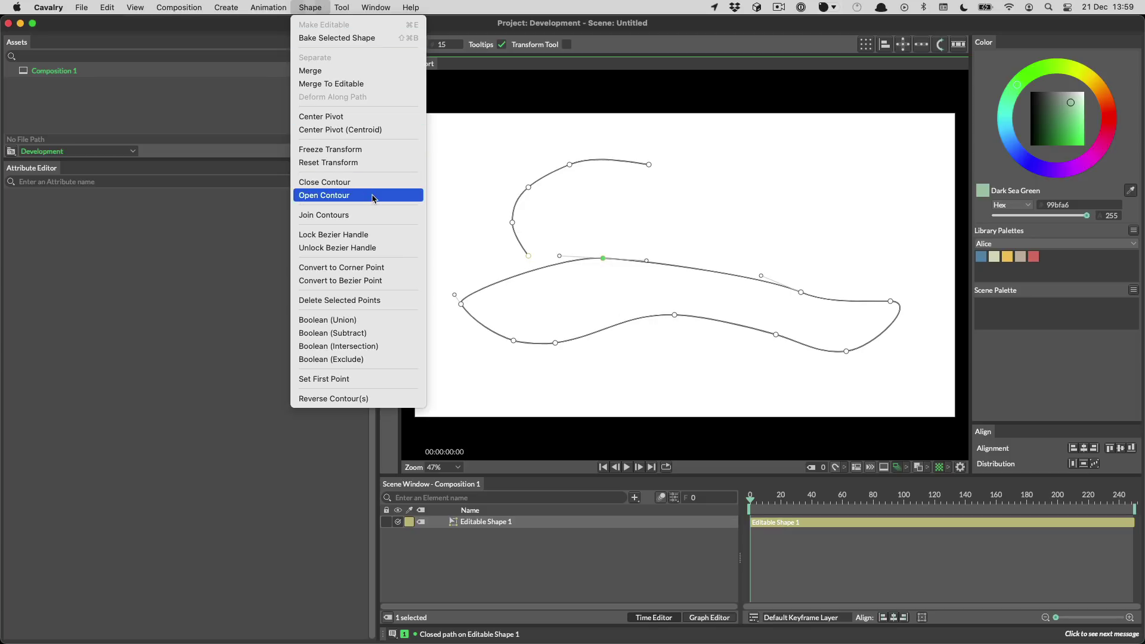
{"action": "left_click", "coordinate": [408, 196]}
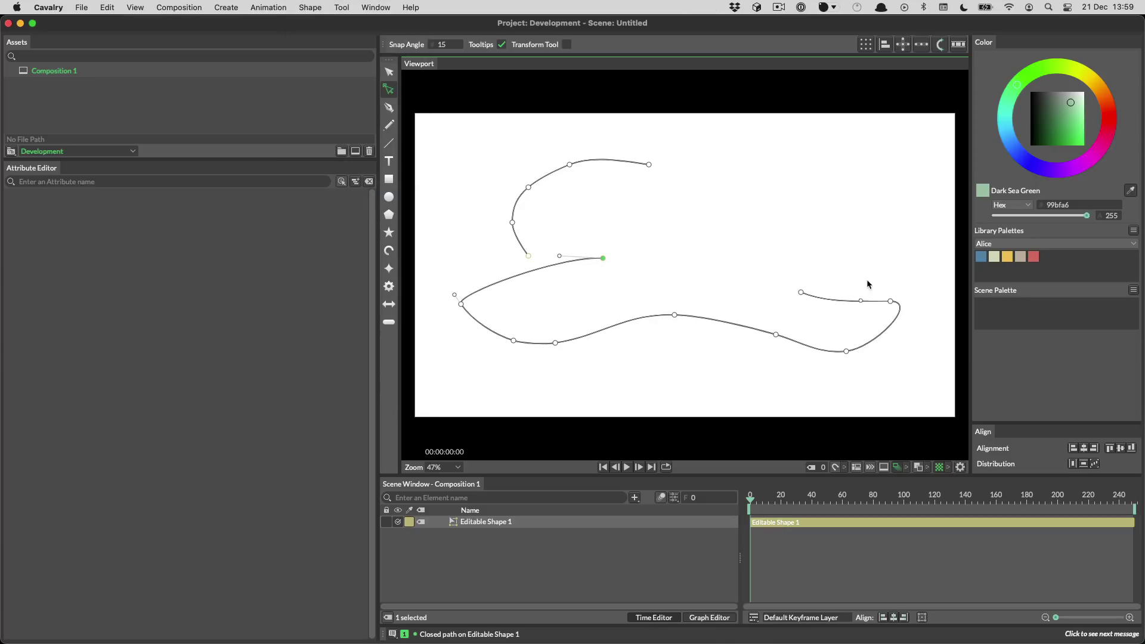
{"action": "left_click_drag", "start_coordinate": [605, 258], "coordinate": [608, 261]}
{"action": "key", "text": "super+z"}
{"action": "key", "text": "super+z"}
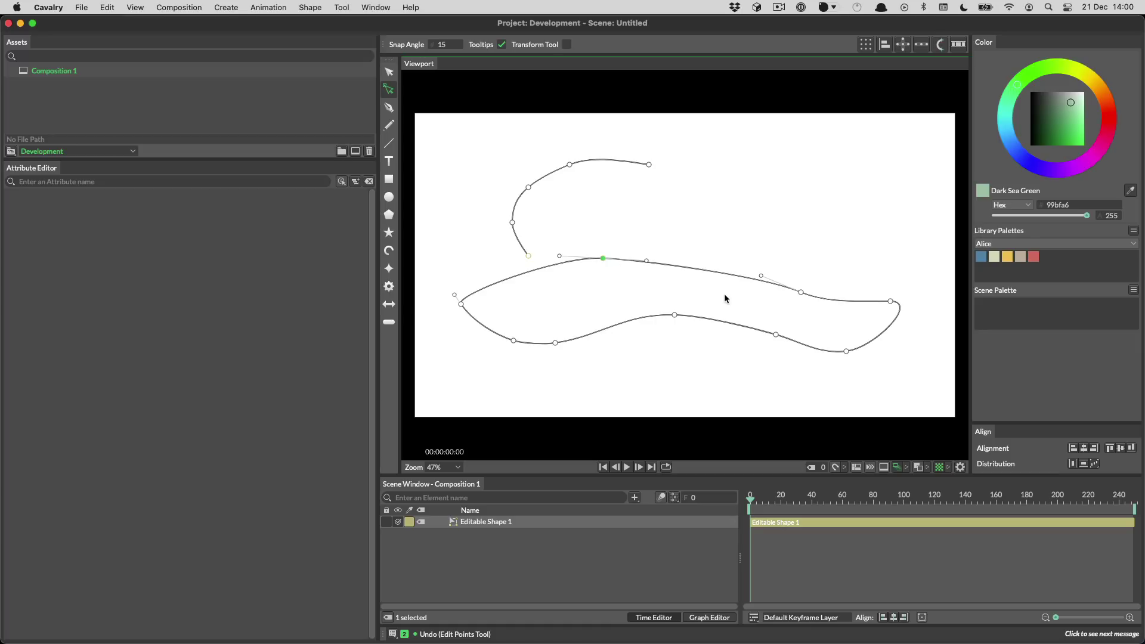
Set the middle point on the closed contour's lower edge as its first point
{"action": "left_click", "coordinate": [673, 316]}
{"action": "left_click", "coordinate": [309, 6]}
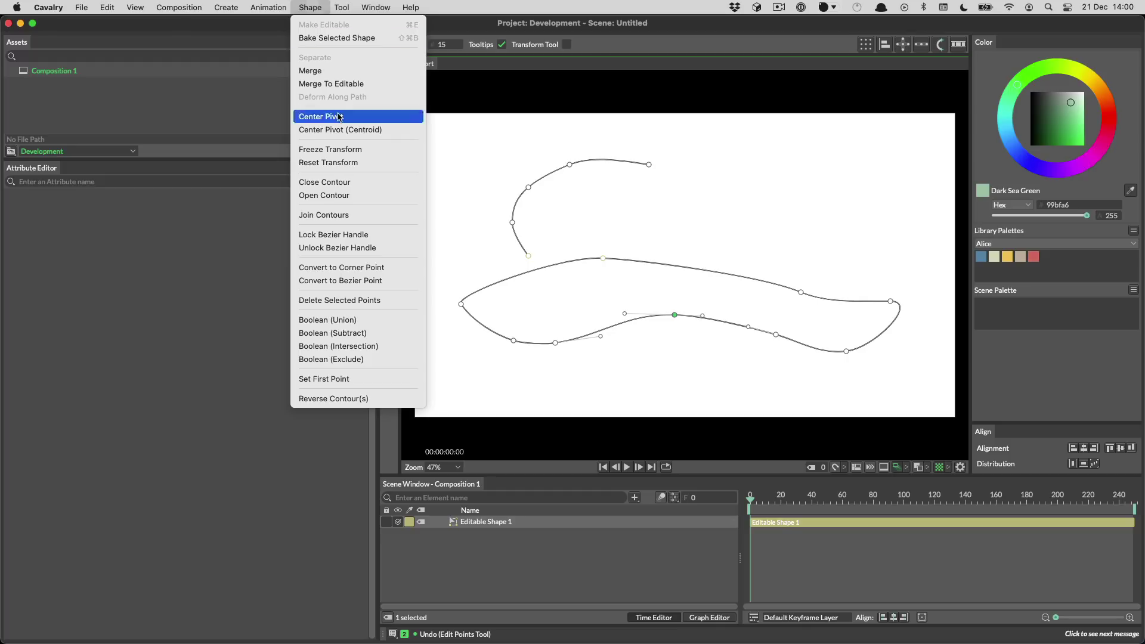
{"action": "left_click", "coordinate": [337, 379]}
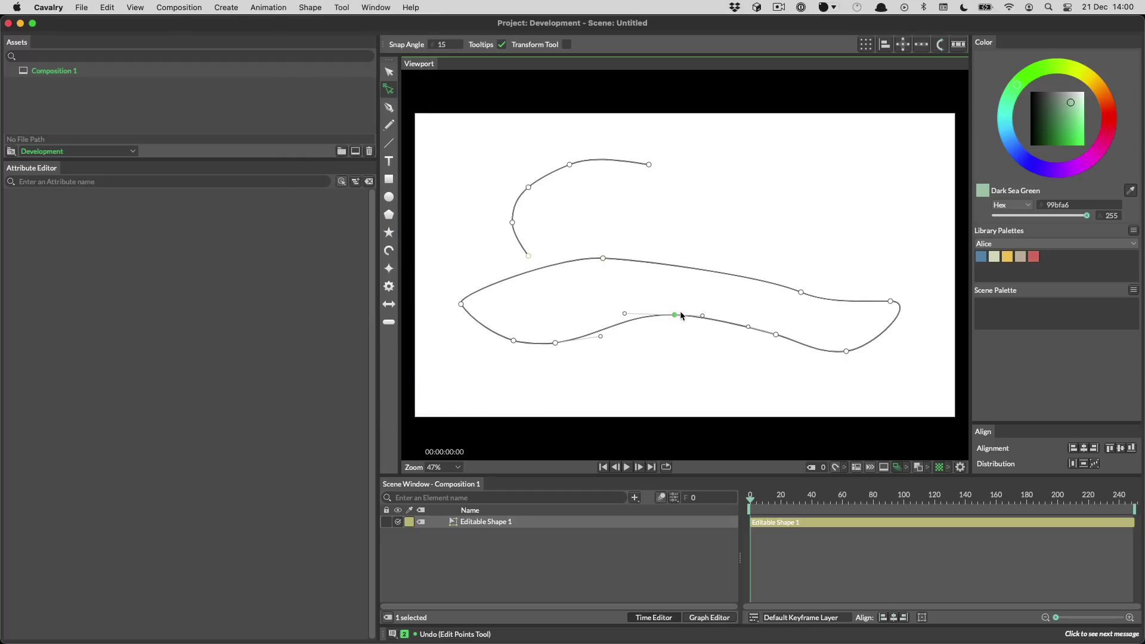
Reposition the middle point on the closed contour's lower edge, and open the contour at that first point
{"action": "left_click_drag", "start_coordinate": [674, 315], "coordinate": [668, 358]}
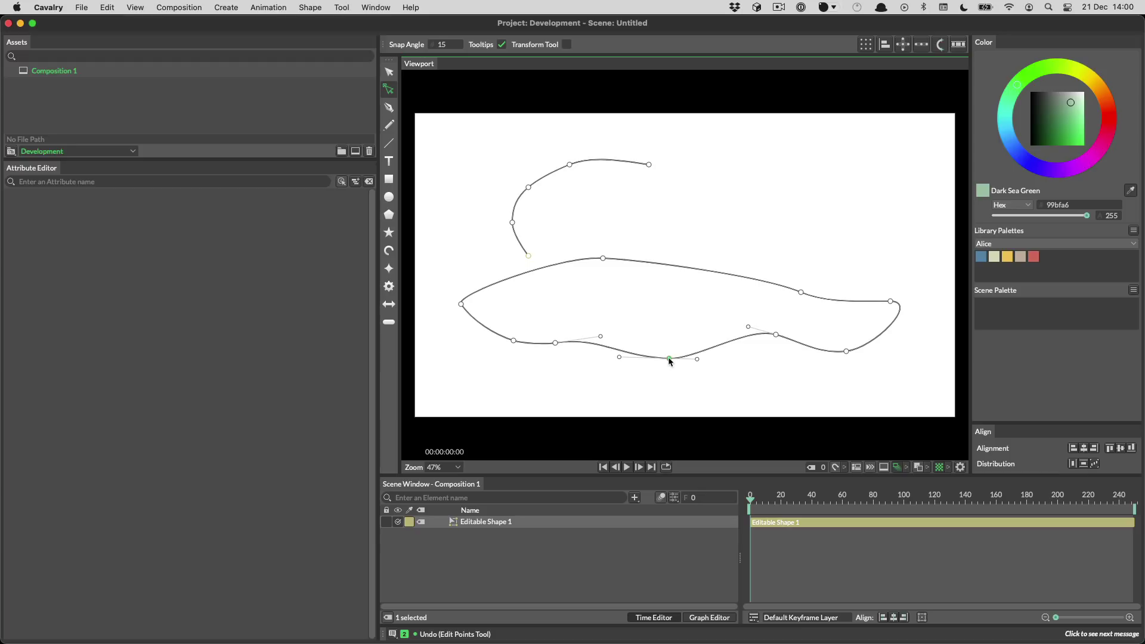
{"action": "left_click_drag", "start_coordinate": [669, 360], "coordinate": [666, 331]}
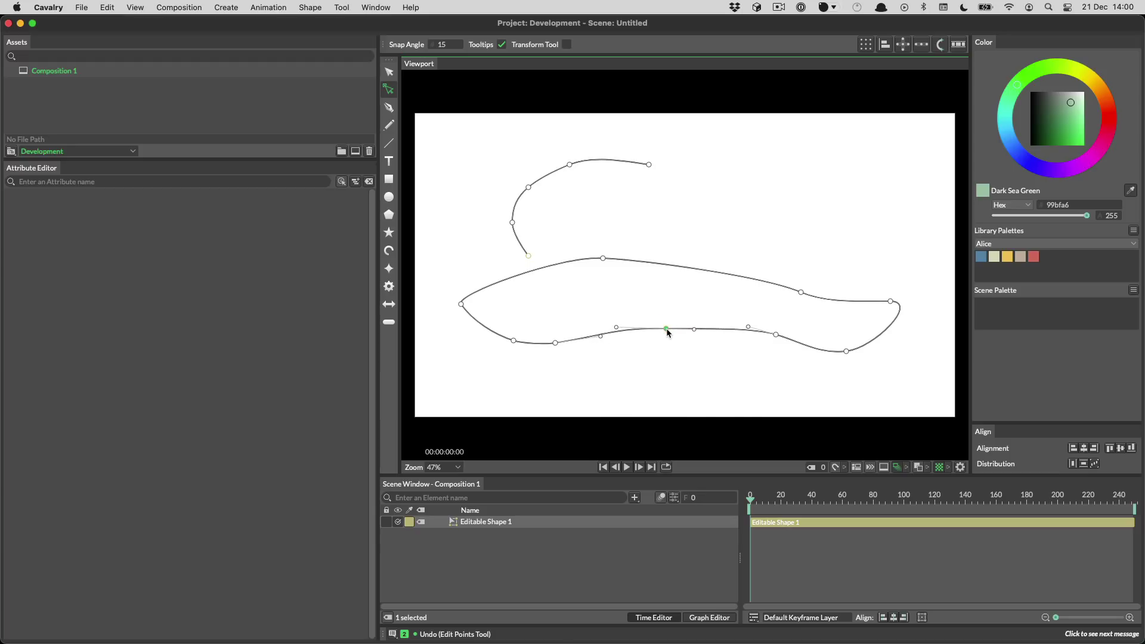
{"action": "left_click", "coordinate": [321, 6]}
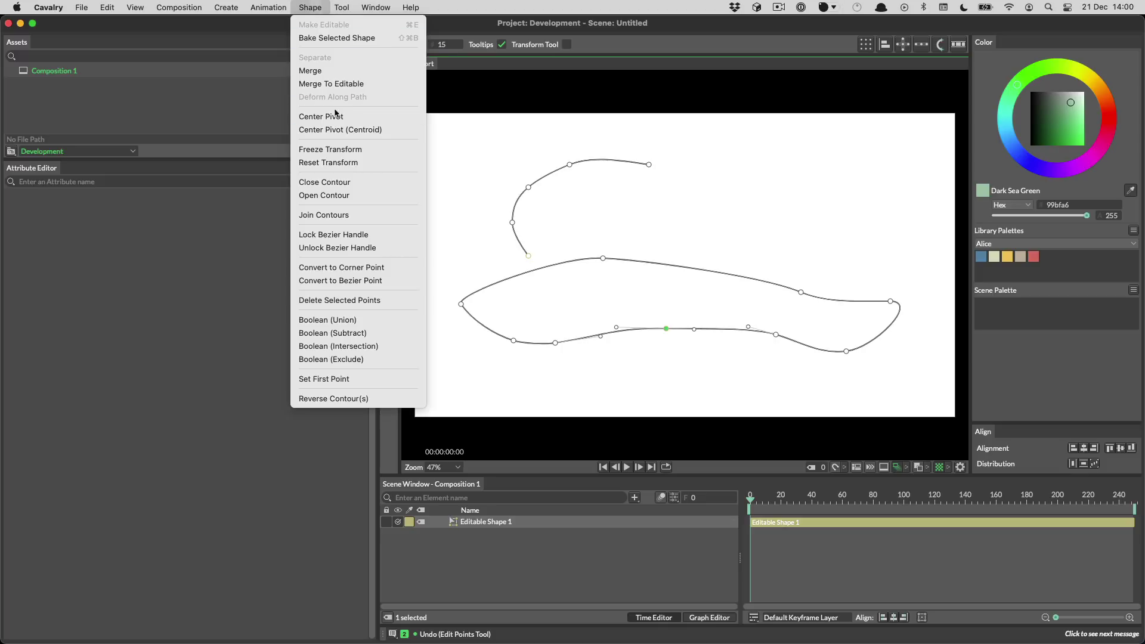
{"action": "left_click", "coordinate": [342, 195]}
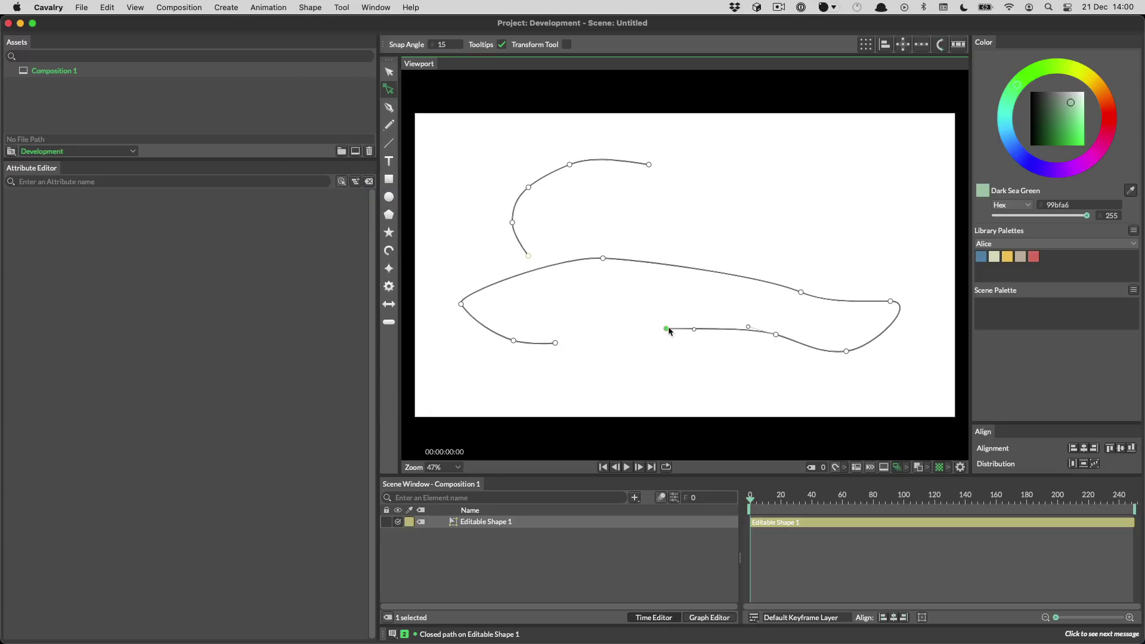
{"action": "mouse_move", "coordinate": [665, 328]}
{"action": "left_mouse_down"}
{"action": "mouse_move", "coordinate": [633, 352]}
{"action": "mouse_move", "coordinate": [654, 317]}
{"action": "mouse_move", "coordinate": [657, 326]}
{"action": "left_mouse_up"}
Start a new scene and draw a large closed, wavy freeform outline with the Pencil tool
{"action": "left_click", "coordinate": [718, 174]}
{"action": "key", "text": "super+n"}
{"action": "left_click", "coordinate": [552, 320]}
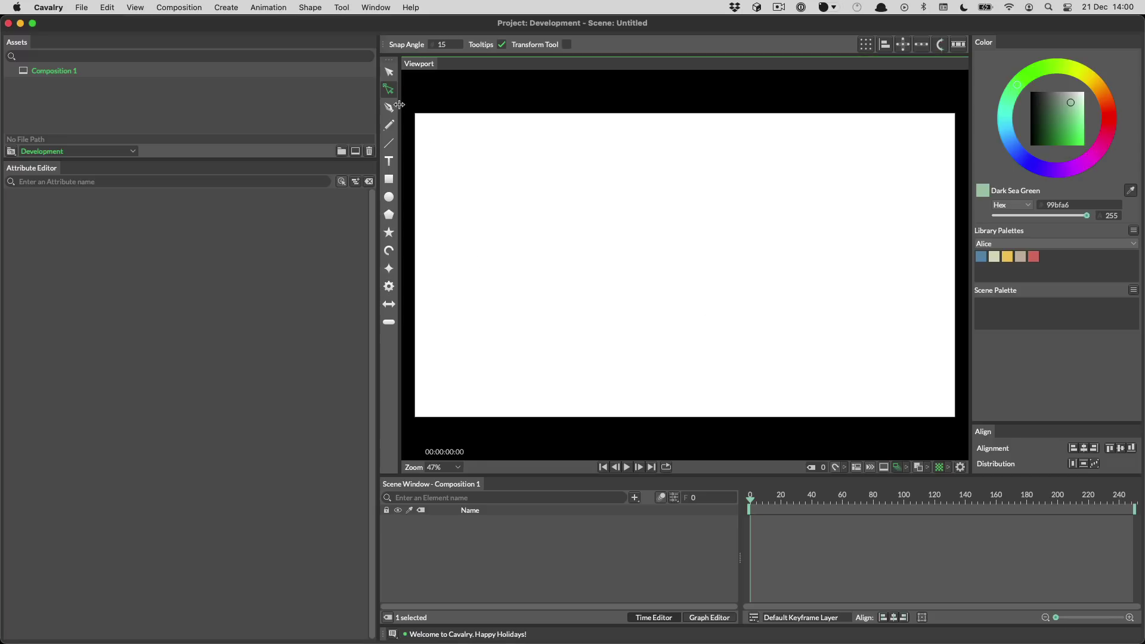
{"action": "left_click", "coordinate": [389, 125]}
{"action": "mouse_move", "coordinate": [565, 150]}
{"action": "left_mouse_down"}
{"action": "mouse_move", "coordinate": [492, 178]}
{"action": "mouse_move", "coordinate": [549, 248]}
{"action": "mouse_move", "coordinate": [579, 320]}
{"action": "mouse_move", "coordinate": [636, 248]}
{"action": "mouse_move", "coordinate": [792, 286]}
{"action": "mouse_move", "coordinate": [790, 139]}
{"action": "mouse_move", "coordinate": [617, 179]}
{"action": "mouse_move", "coordinate": [605, 134]}
{"action": "mouse_move", "coordinate": [581, 151]}
{"action": "left_mouse_up"}
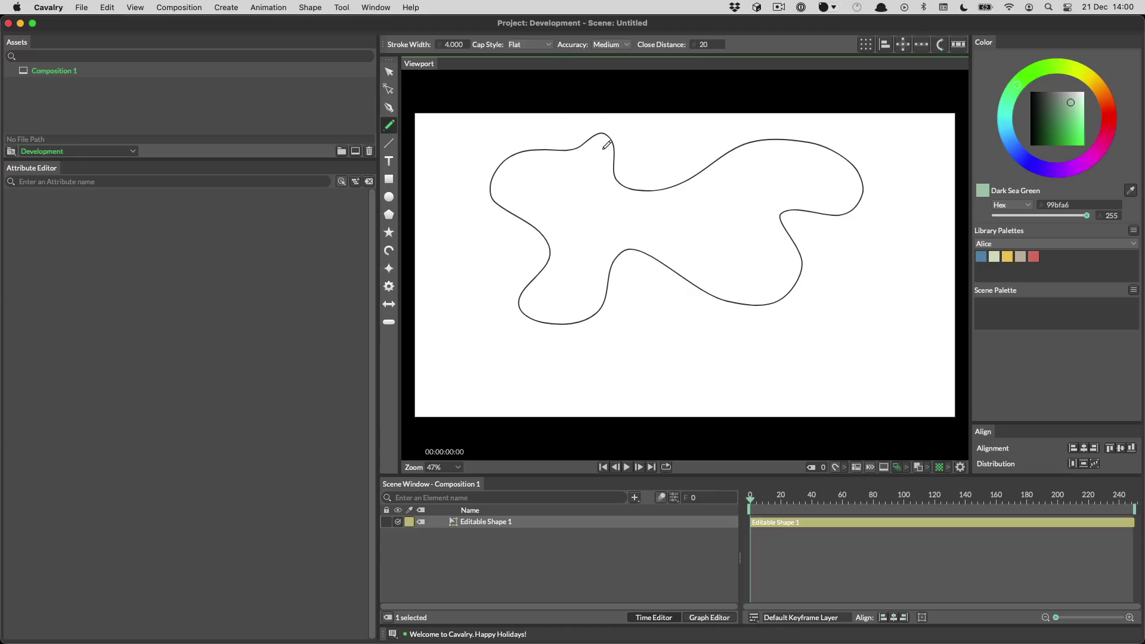
Draw a closed four-point curved shape with the Pen tool below the right part of the freeform outline
{"action": "left_click", "coordinate": [390, 108]}
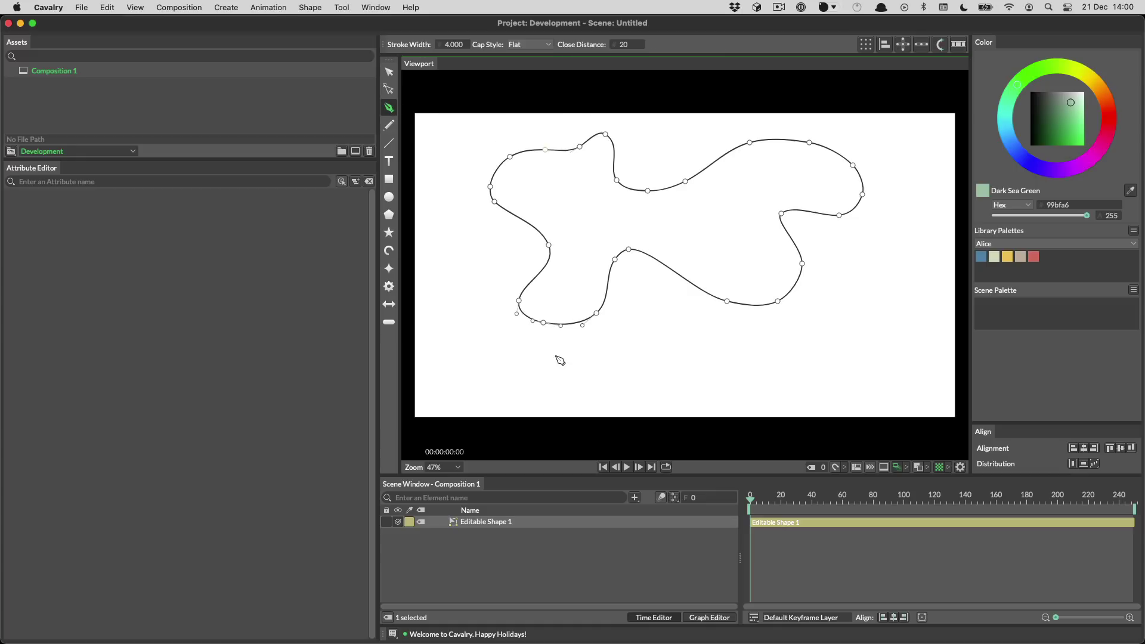
{"action": "left_click_drag", "start_coordinate": [723, 333], "coordinate": [678, 365]}
{"action": "left_click_drag", "start_coordinate": [762, 380], "coordinate": [820, 395]}
{"action": "left_click_drag", "start_coordinate": [881, 351], "coordinate": [887, 343]}
{"action": "left_click_drag", "start_coordinate": [869, 280], "coordinate": [831, 276]}
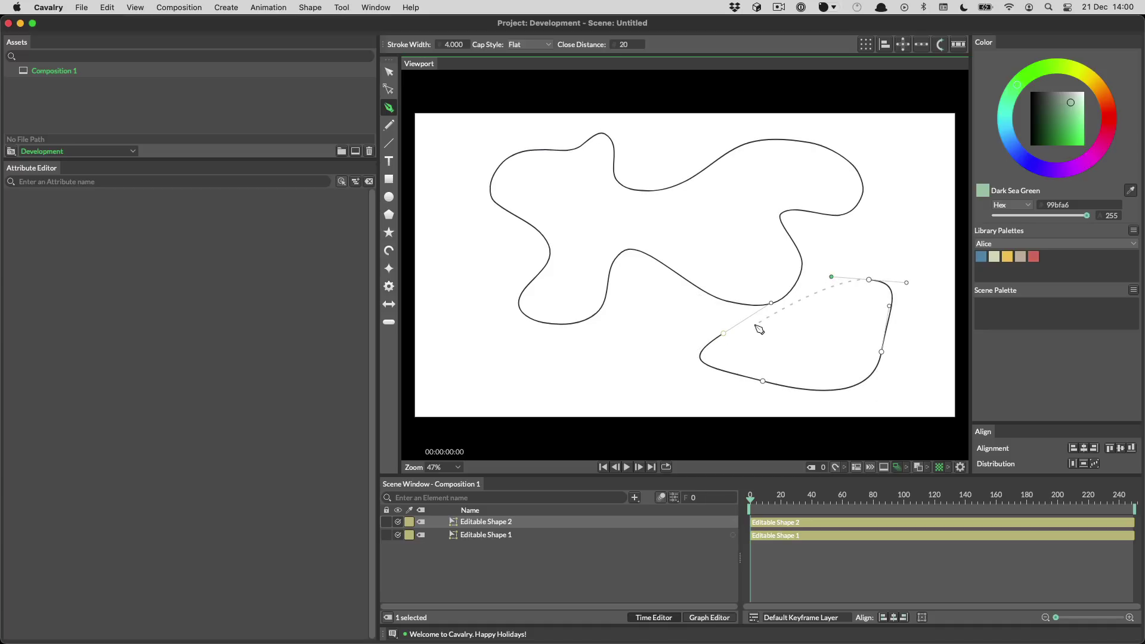
{"action": "left_click_drag", "start_coordinate": [723, 333], "coordinate": [669, 332]}
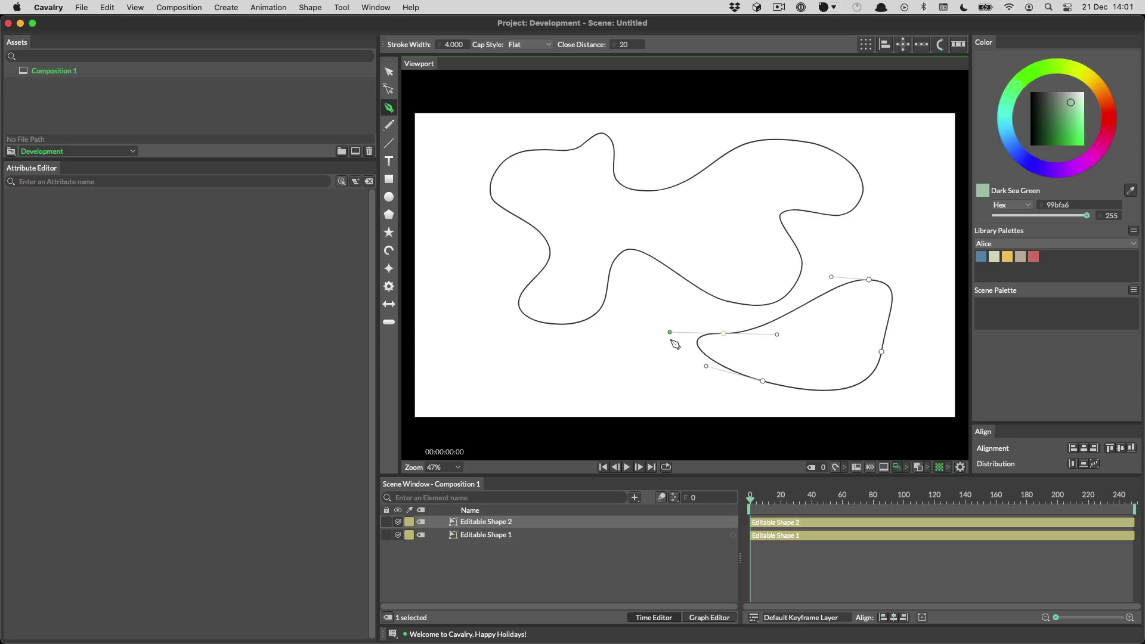
Edit both shapes' points together, moving the pen shape's first point and the freeform outline's point just above it slightly down
{"action": "left_click", "coordinate": [388, 90]}
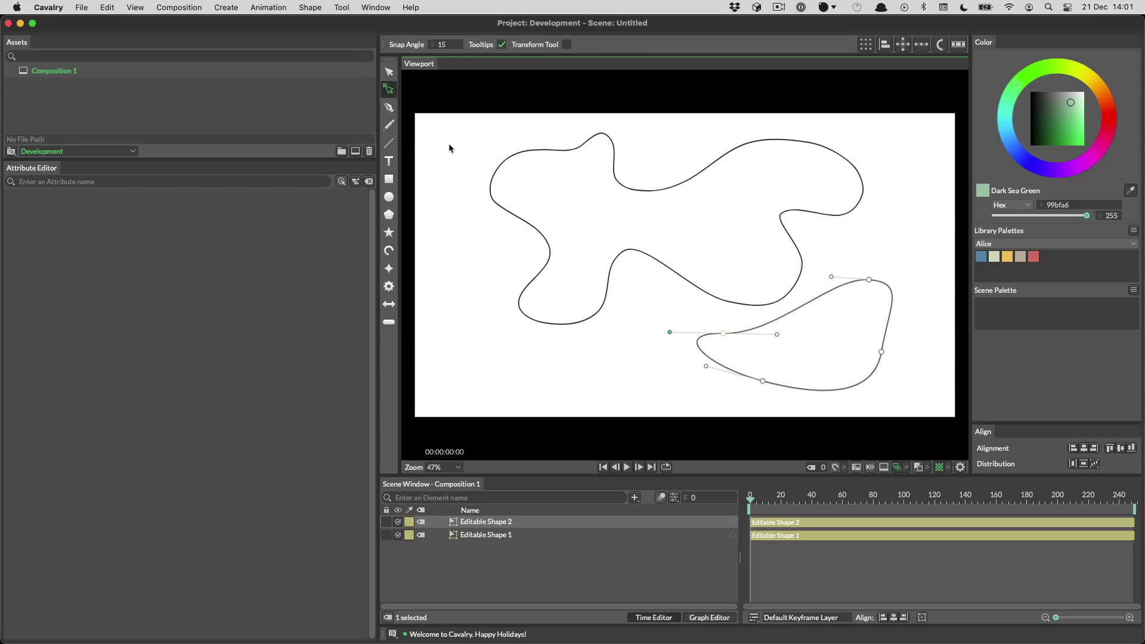
{"action": "left_click", "coordinate": [659, 192]}
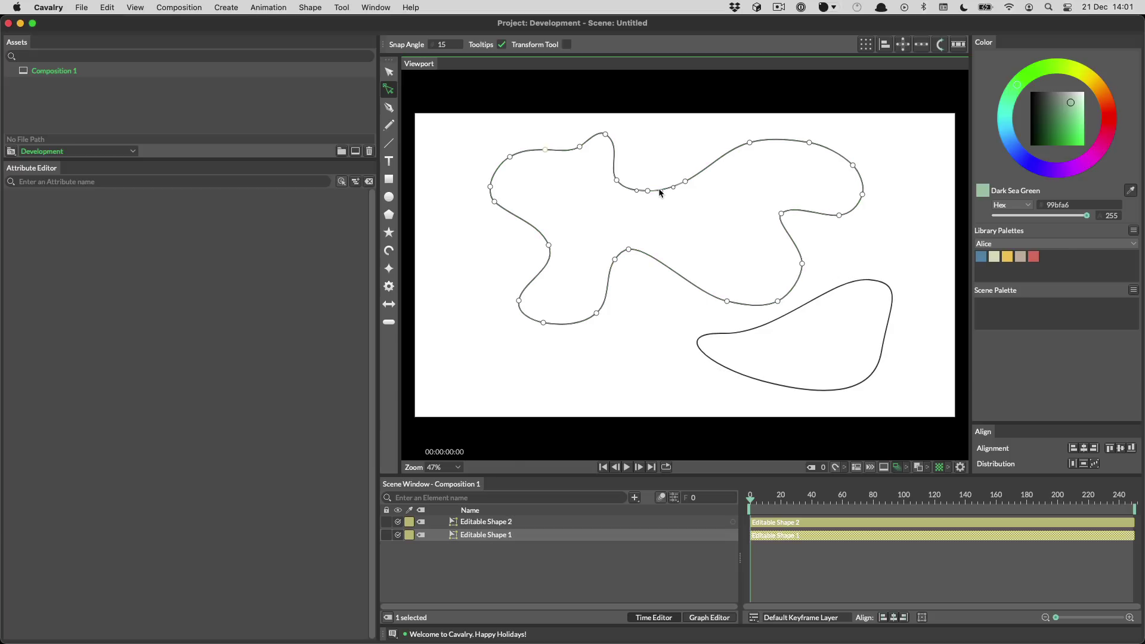
{"action": "left_click", "coordinate": [554, 521], "text": "shift"}
{"action": "left_click", "coordinate": [724, 333]}
{"action": "left_click_drag", "start_coordinate": [690, 252], "coordinate": [719, 355]}
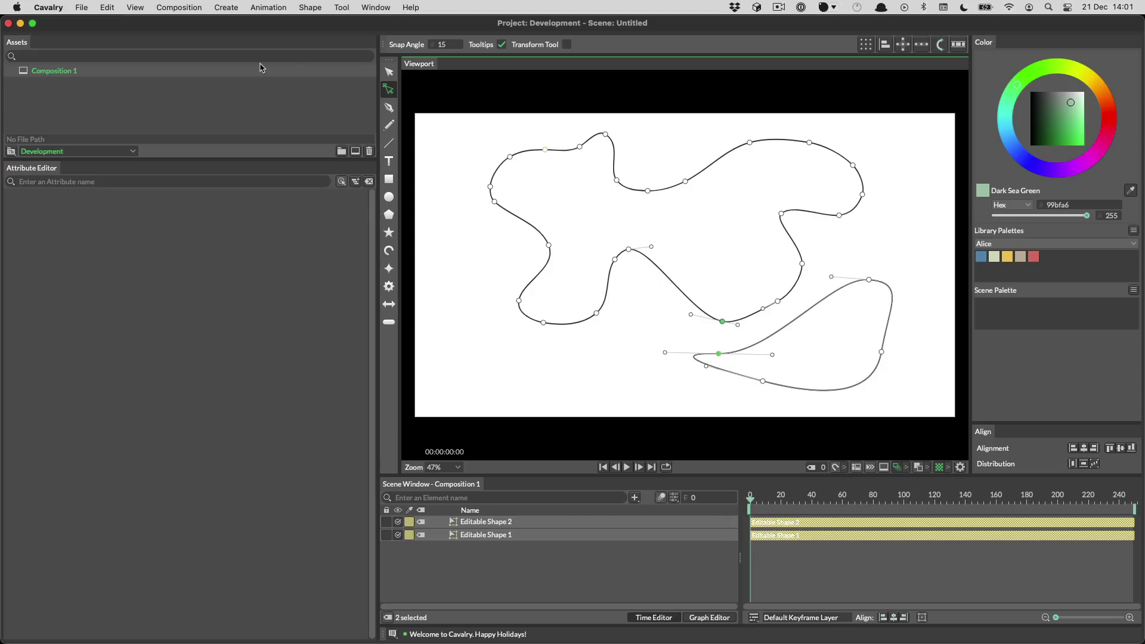
Select the right-hand points of both shapes, enable the Transform Tool, and move and widen those points together
{"action": "left_click_drag", "start_coordinate": [645, 109], "coordinate": [921, 422]}
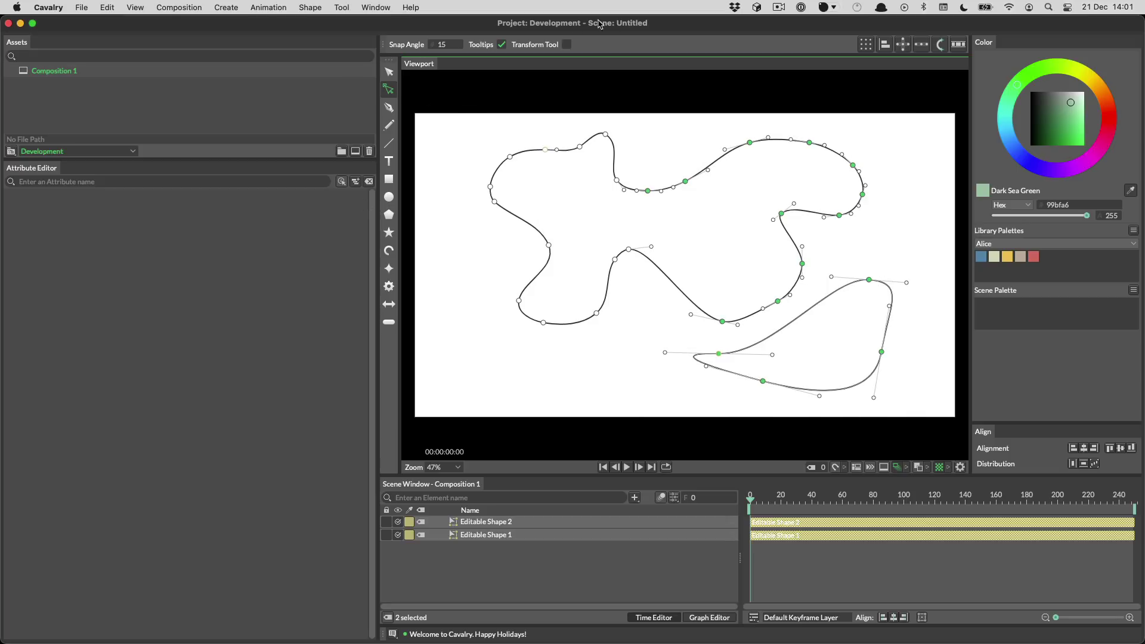
{"action": "left_click", "coordinate": [567, 45]}
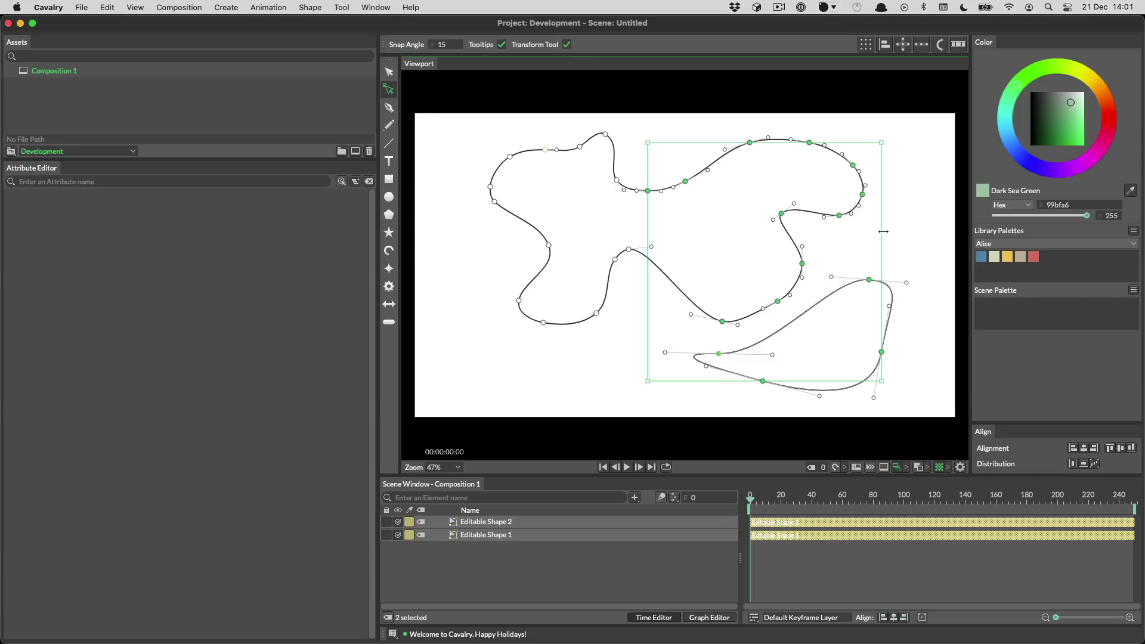
{"action": "mouse_move", "coordinate": [883, 231]}
{"action": "left_mouse_down"}
{"action": "mouse_move", "coordinate": [811, 237]}
{"action": "mouse_move", "coordinate": [891, 240]}
{"action": "mouse_move", "coordinate": [880, 240]}
{"action": "left_mouse_up"}
{"action": "mouse_move", "coordinate": [732, 229]}
{"action": "left_mouse_down"}
{"action": "mouse_move", "coordinate": [774, 233]}
{"action": "mouse_move", "coordinate": [742, 214]}
{"action": "mouse_move", "coordinate": [741, 225]}
{"action": "left_mouse_up"}
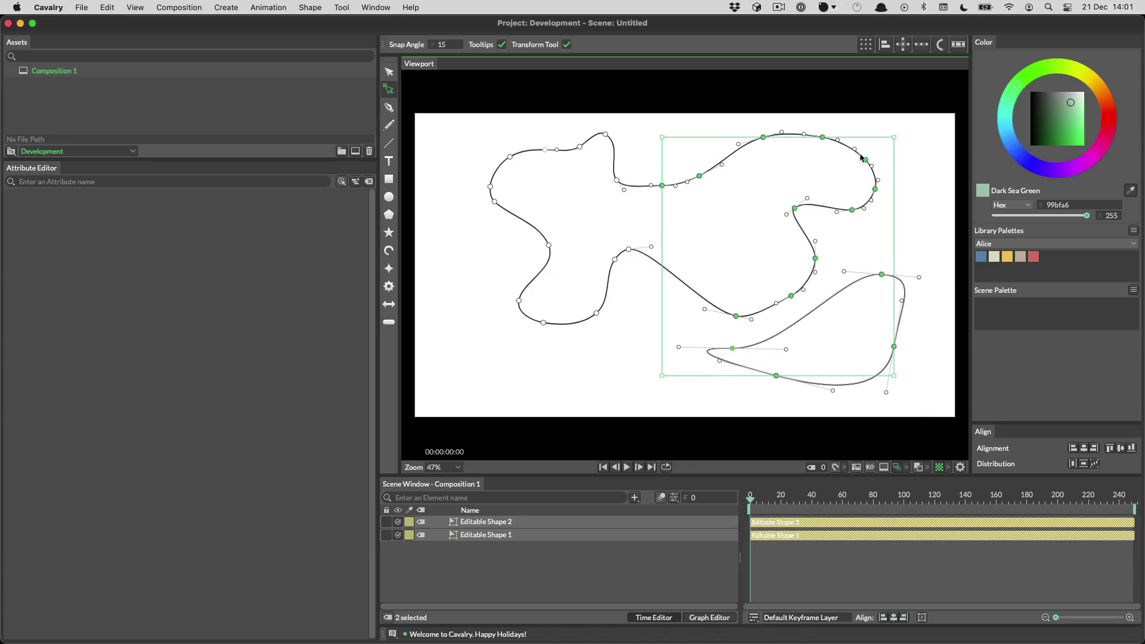
{"action": "left_click_drag", "start_coordinate": [897, 132], "coordinate": [921, 134]}
{"action": "mouse_move", "coordinate": [716, 134]}
{"action": "left_mouse_down"}
{"action": "mouse_move", "coordinate": [721, 157]}
{"action": "mouse_move", "coordinate": [733, 112]}
{"action": "mouse_move", "coordinate": [737, 134]}
{"action": "left_mouse_up"}
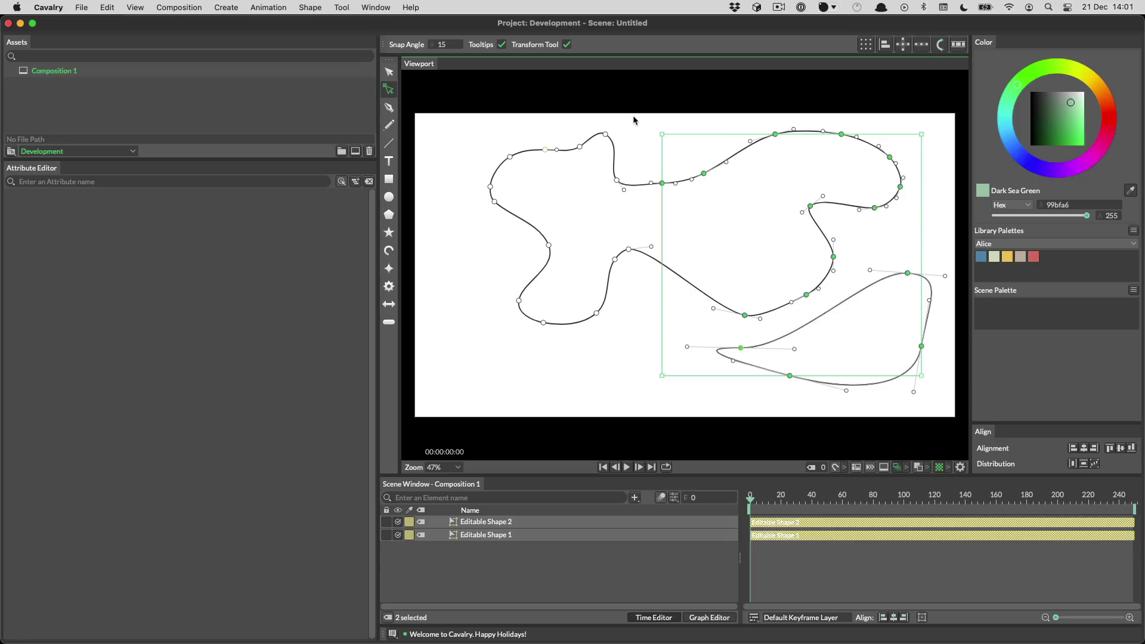
Undo the last transformations of the selected points and turn off the Transform Tool
{"action": "key", "text": "super+z"}
{"action": "key", "text": "super+z"}
{"action": "key", "text": "super+z"}
{"action": "left_click", "coordinate": [565, 45]}
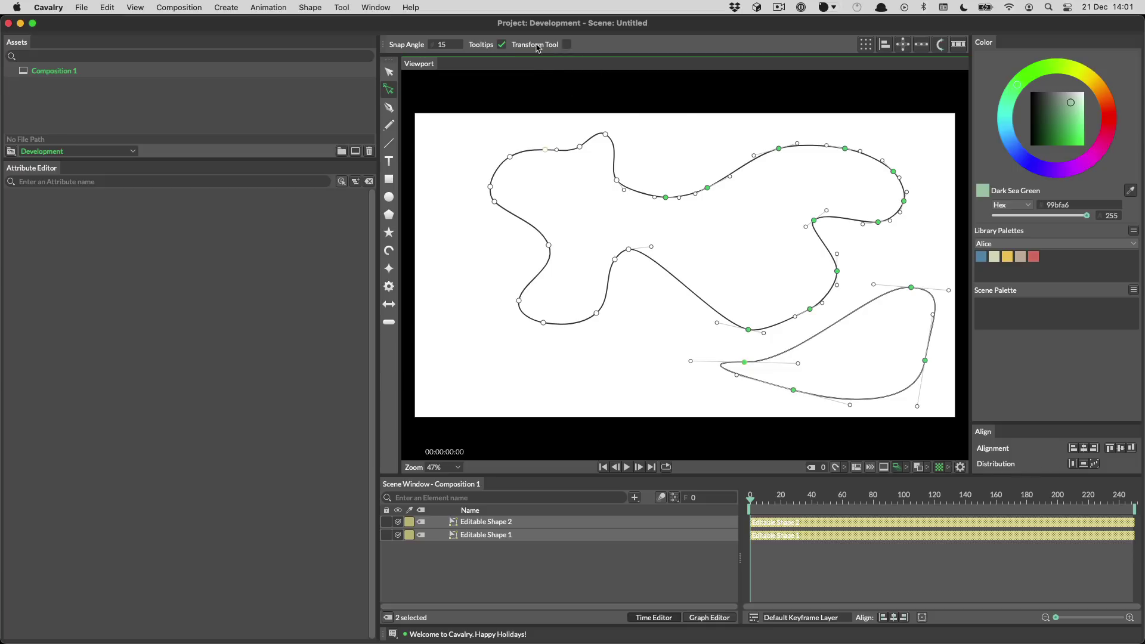
Move the freeform outline's lower point near the pen shape up and left, and enable snapping with Point Snapping on
{"action": "left_click", "coordinate": [478, 313]}
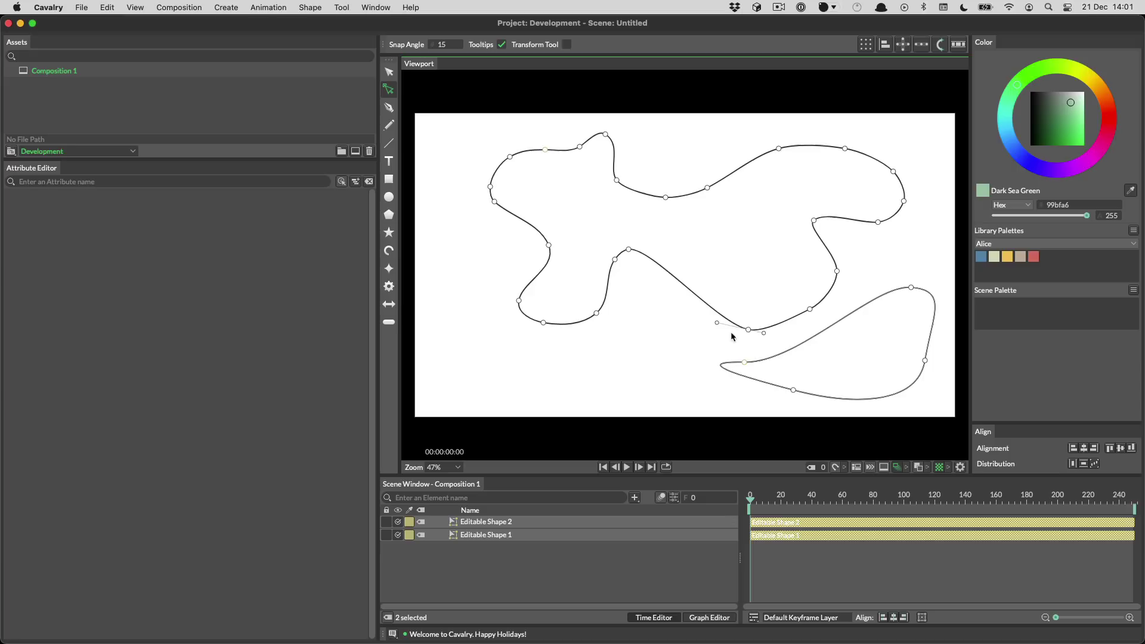
{"action": "left_click_drag", "start_coordinate": [748, 329], "coordinate": [721, 309]}
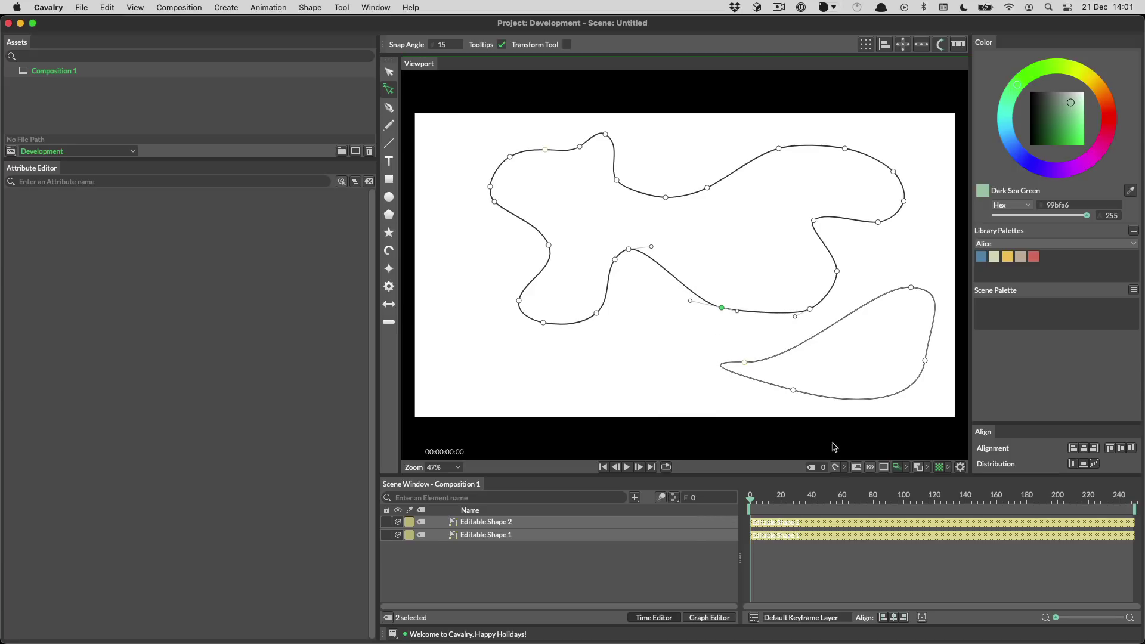
{"action": "left_click", "coordinate": [843, 468]}
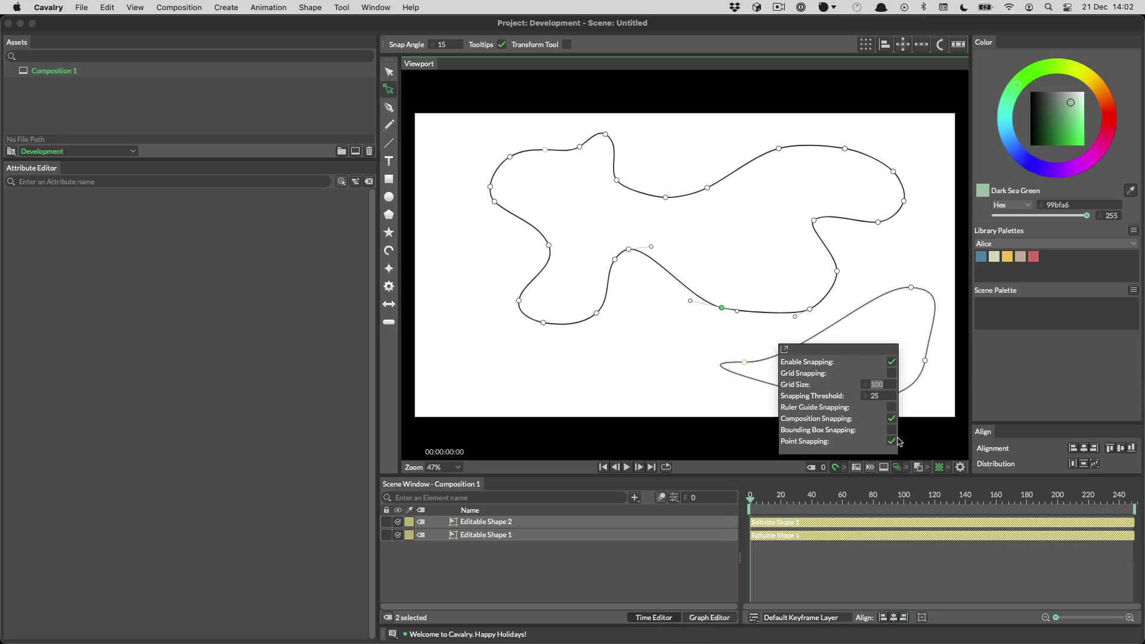
{"action": "left_click", "coordinate": [742, 378]}
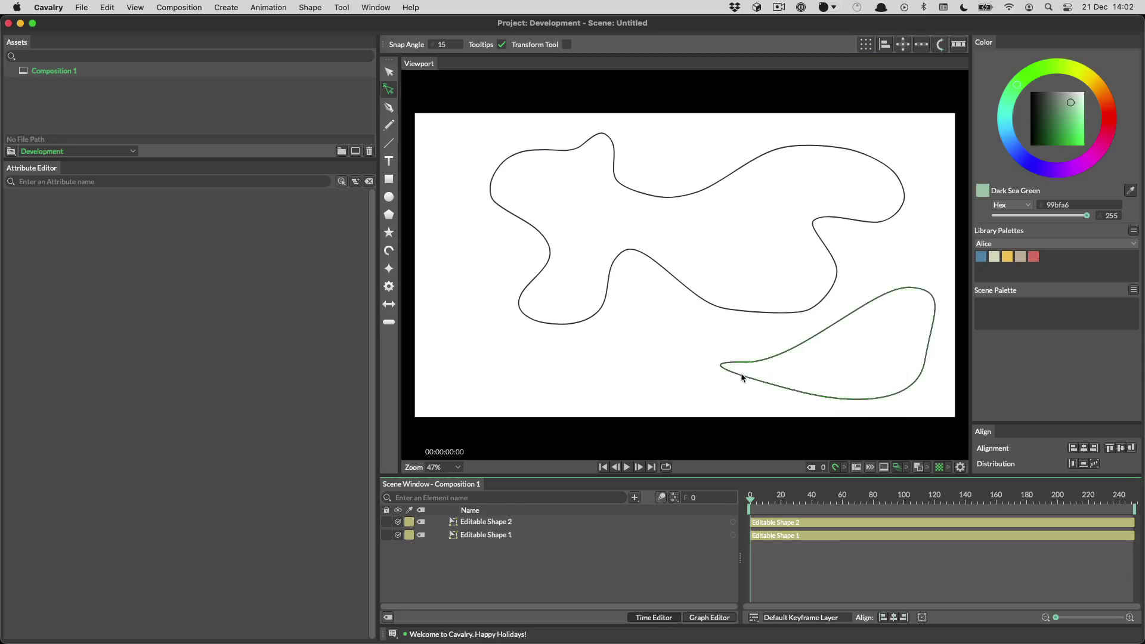
Select both shapes and move the freeform outline's lower middle point slightly further up and left with snapping active
{"action": "left_click", "coordinate": [733, 308]}
{"action": "mouse_move", "coordinate": [722, 309]}
{"action": "left_mouse_down"}
{"action": "mouse_move", "coordinate": [738, 251]}
{"action": "mouse_move", "coordinate": [786, 194]}
{"action": "mouse_move", "coordinate": [783, 229]}
{"action": "mouse_move", "coordinate": [790, 203]}
{"action": "mouse_move", "coordinate": [881, 189]}
{"action": "mouse_move", "coordinate": [884, 226]}
{"action": "mouse_move", "coordinate": [799, 224]}
{"action": "mouse_move", "coordinate": [756, 204]}
{"action": "mouse_move", "coordinate": [706, 299]}
{"action": "mouse_move", "coordinate": [816, 367]}
{"action": "mouse_move", "coordinate": [788, 375]}
{"action": "mouse_move", "coordinate": [881, 364]}
{"action": "mouse_move", "coordinate": [915, 327]}
{"action": "mouse_move", "coordinate": [707, 301]}
{"action": "left_mouse_up"}
{"action": "key", "text": "super+a"}
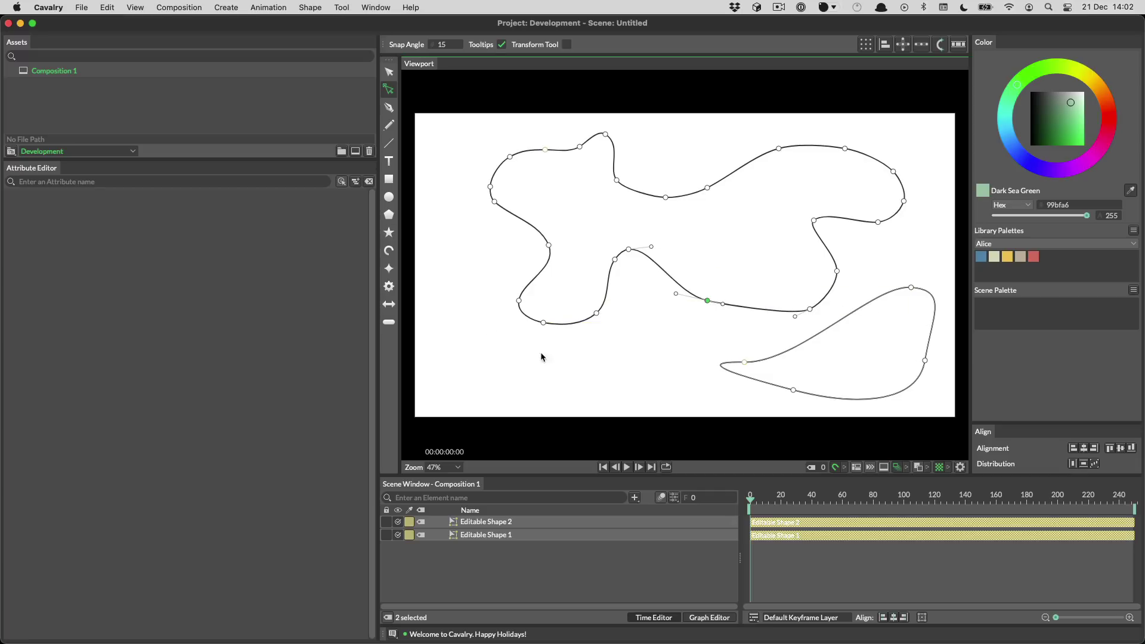
Draw an ellipse with radii of about 127.5 by 175 beside the freeform outline's lower-left lobe
{"action": "left_click", "coordinate": [389, 197]}
{"action": "left_click_drag", "start_coordinate": [451, 298], "coordinate": [524, 398]}
{"action": "key", "text": "w"}
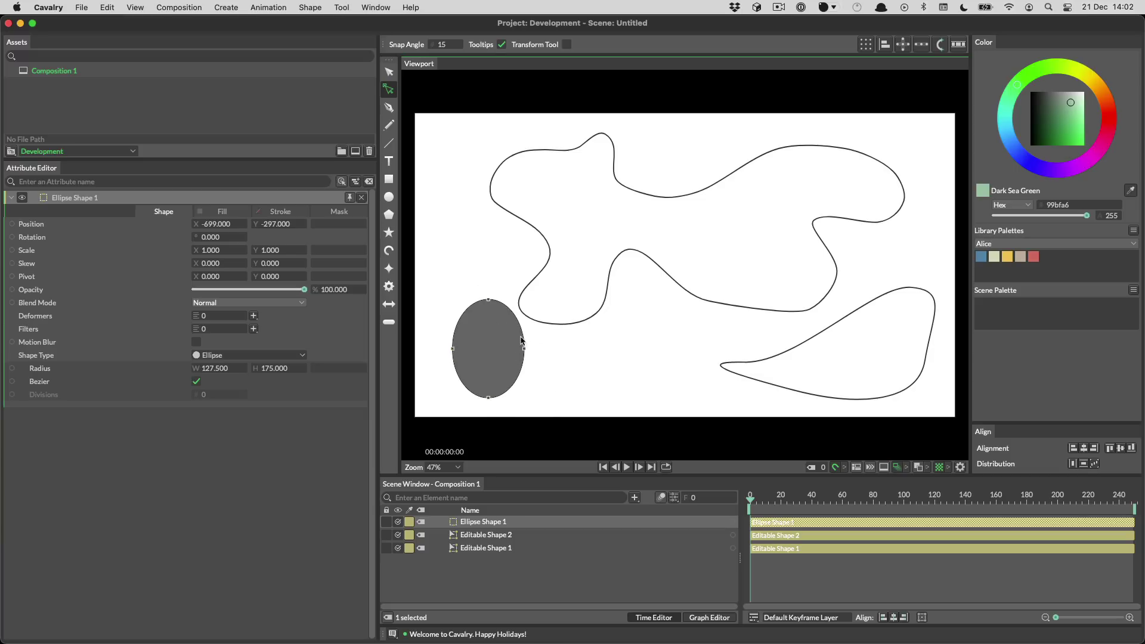
With all three shapes selected, move the lower-left lobe's bottom point down, snapping it level with the ellipse's side points
{"action": "left_click", "coordinate": [544, 322]}
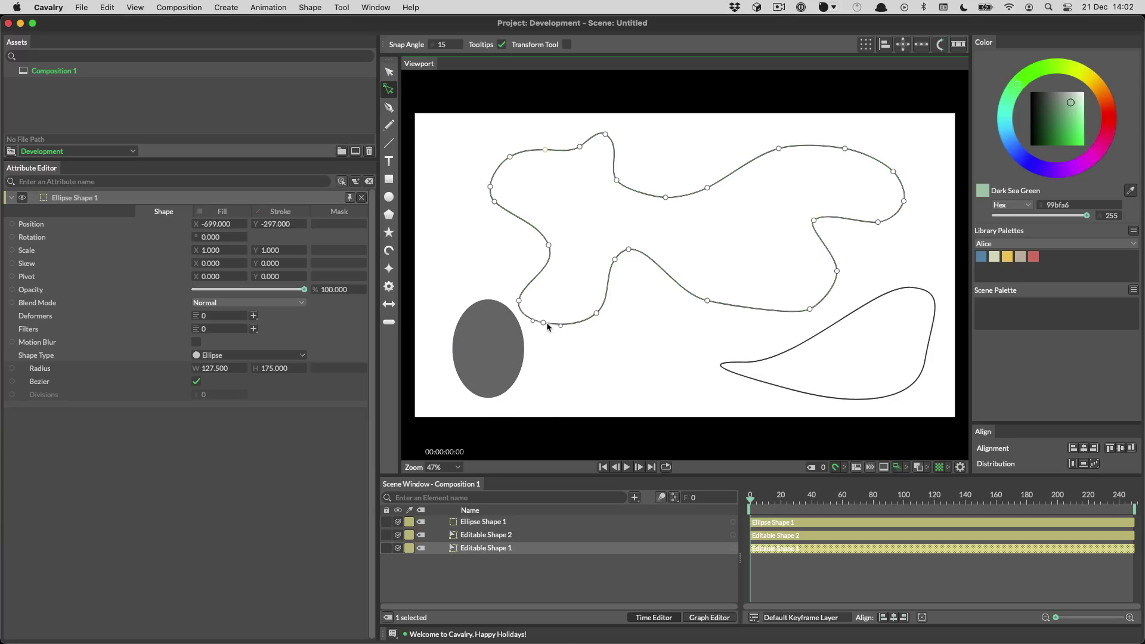
{"action": "left_click", "coordinate": [542, 521], "text": "shift"}
{"action": "left_click_drag", "start_coordinate": [543, 324], "coordinate": [544, 350]}
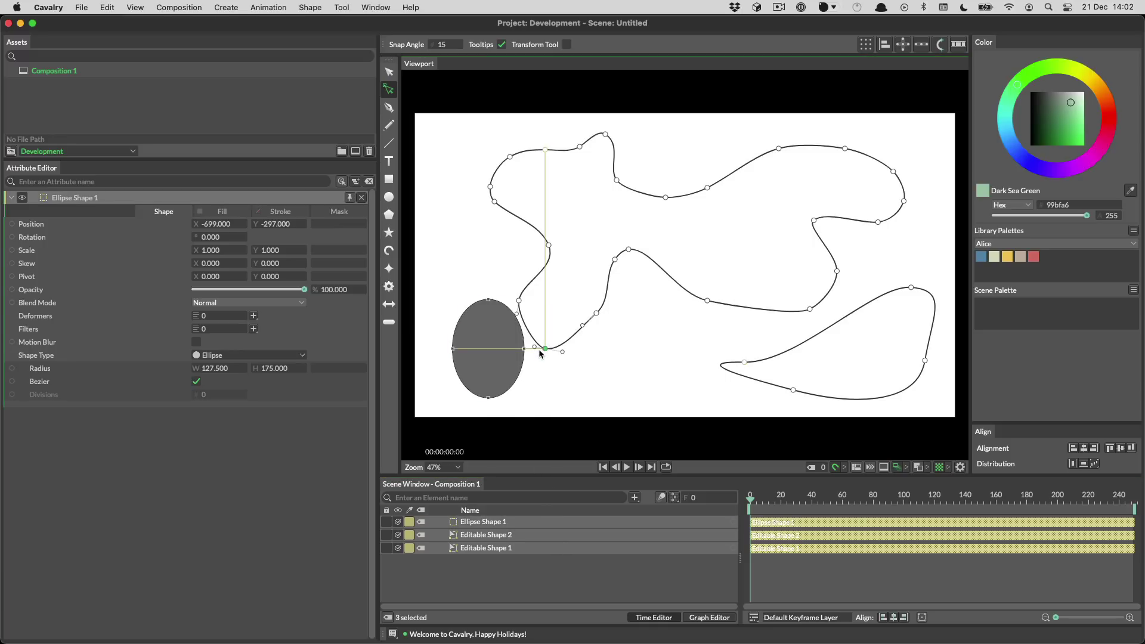
{"action": "mouse_move", "coordinate": [544, 349]}
{"action": "left_mouse_down"}
{"action": "mouse_move", "coordinate": [522, 416]}
{"action": "mouse_move", "coordinate": [495, 413]}
{"action": "mouse_move", "coordinate": [492, 274]}
{"action": "mouse_move", "coordinate": [594, 341]}
{"action": "mouse_move", "coordinate": [585, 381]}
{"action": "mouse_move", "coordinate": [538, 348]}
{"action": "left_mouse_up"}
{"action": "left_click", "coordinate": [588, 348]}
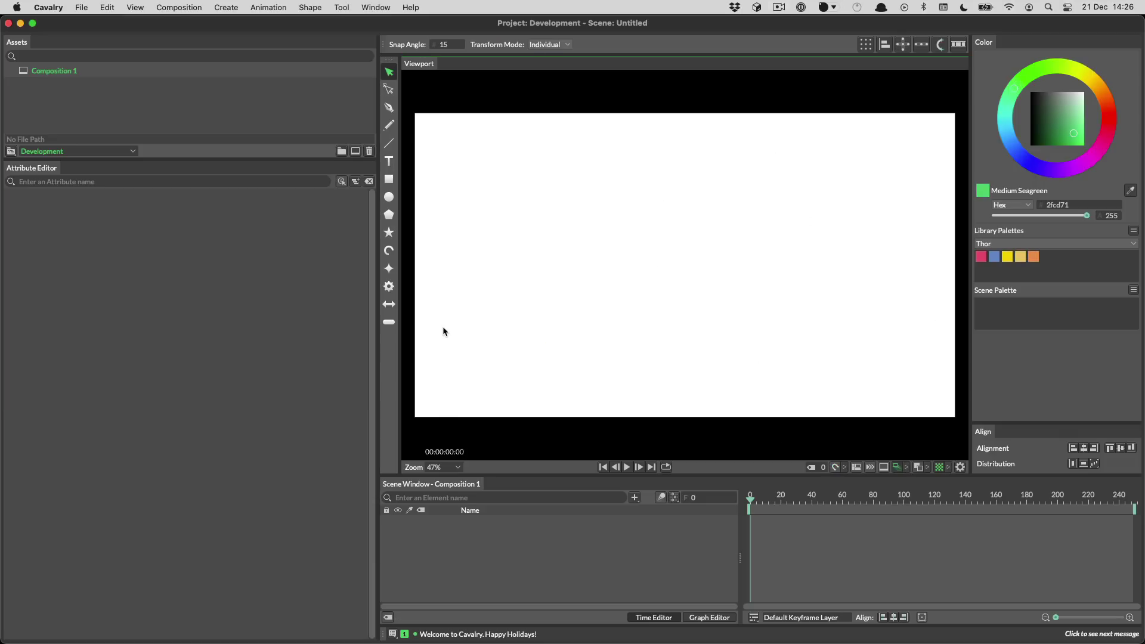
Draw a diagonal capsule across the empty composition and set its radii to 253 at the start and 76 at the end
{"action": "left_click", "coordinate": [393, 321]}
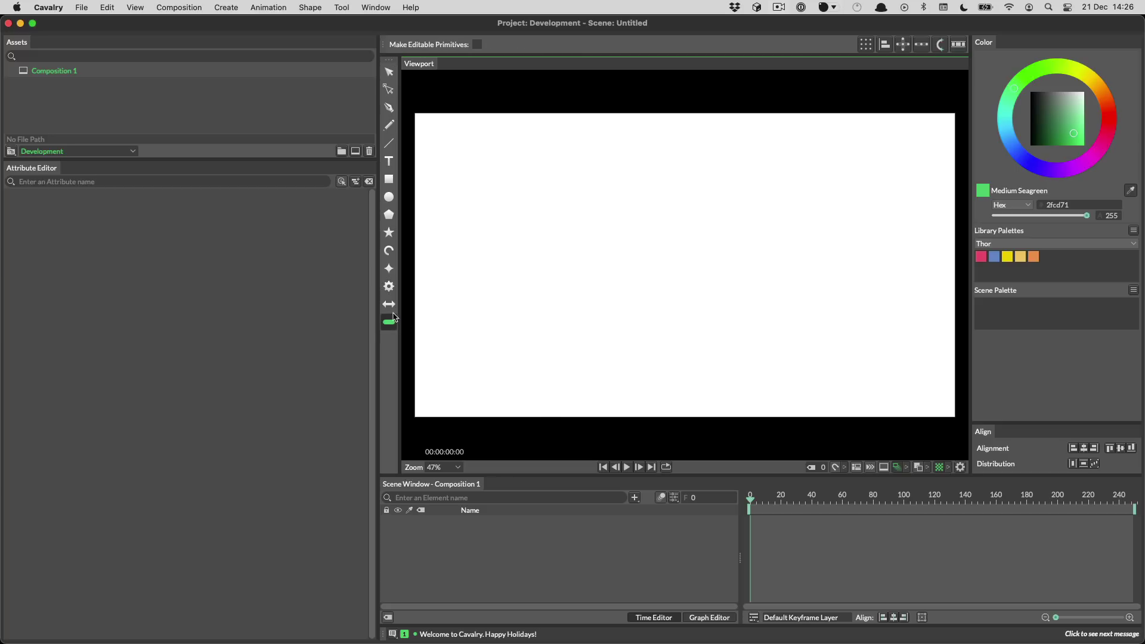
{"action": "left_click_drag", "start_coordinate": [506, 322], "coordinate": [859, 168]}
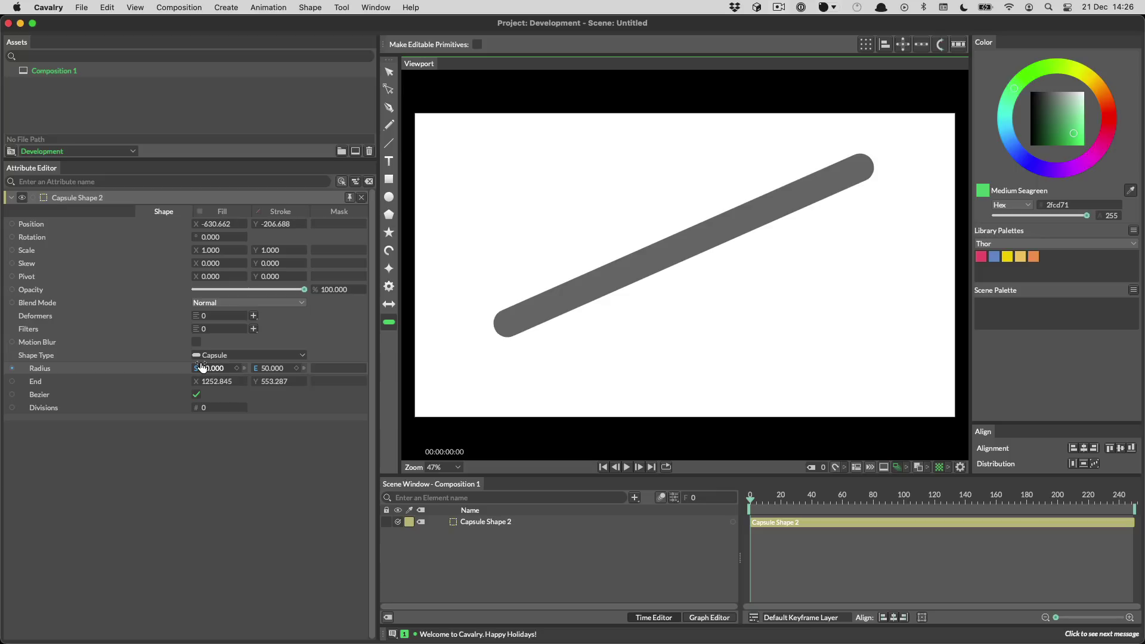
{"action": "left_click_drag", "start_coordinate": [207, 370], "coordinate": [289, 368]}
{"action": "key", "text": "v"}
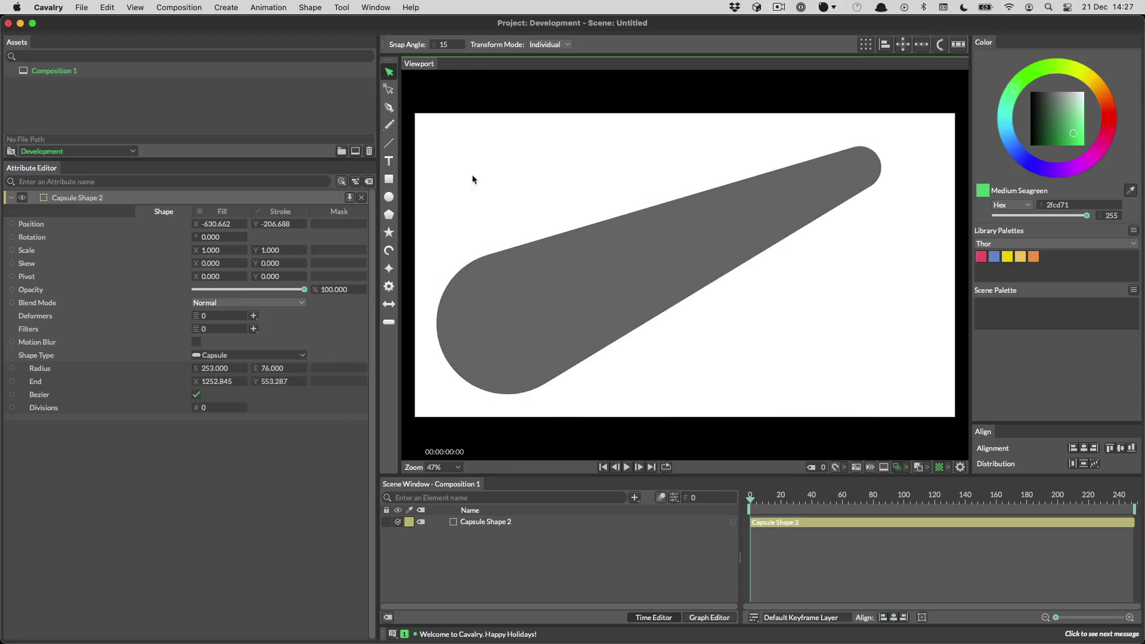
Select the capsule and adjust its rotation
{"action": "left_click", "coordinate": [570, 315]}
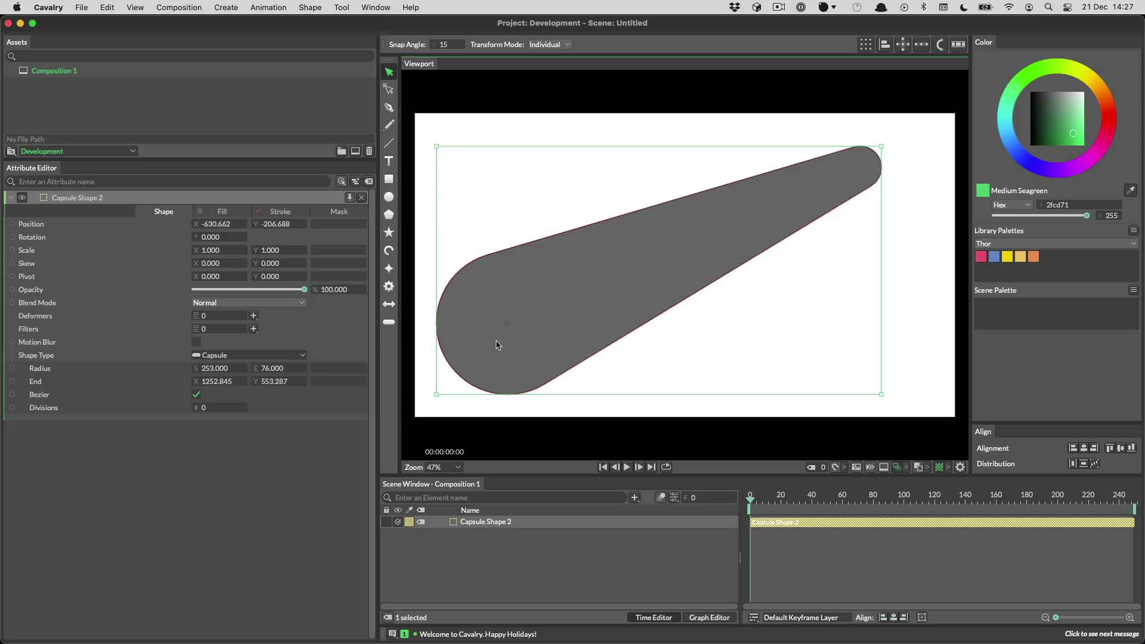
{"action": "mouse_move", "coordinate": [205, 237]}
{"action": "left_mouse_down"}
{"action": "mouse_move", "coordinate": [270, 240]}
{"action": "mouse_move", "coordinate": [205, 245]}
{"action": "left_mouse_up"}
{"action": "left_click", "coordinate": [592, 564]}
Start a new scene and draw a rectangle about 687 by 666 in the middle of the composition
{"action": "key", "text": "super+n"}
{"action": "left_click", "coordinate": [539, 317]}
{"action": "key", "text": "r"}
{"action": "left_click_drag", "start_coordinate": [588, 167], "coordinate": [780, 354]}
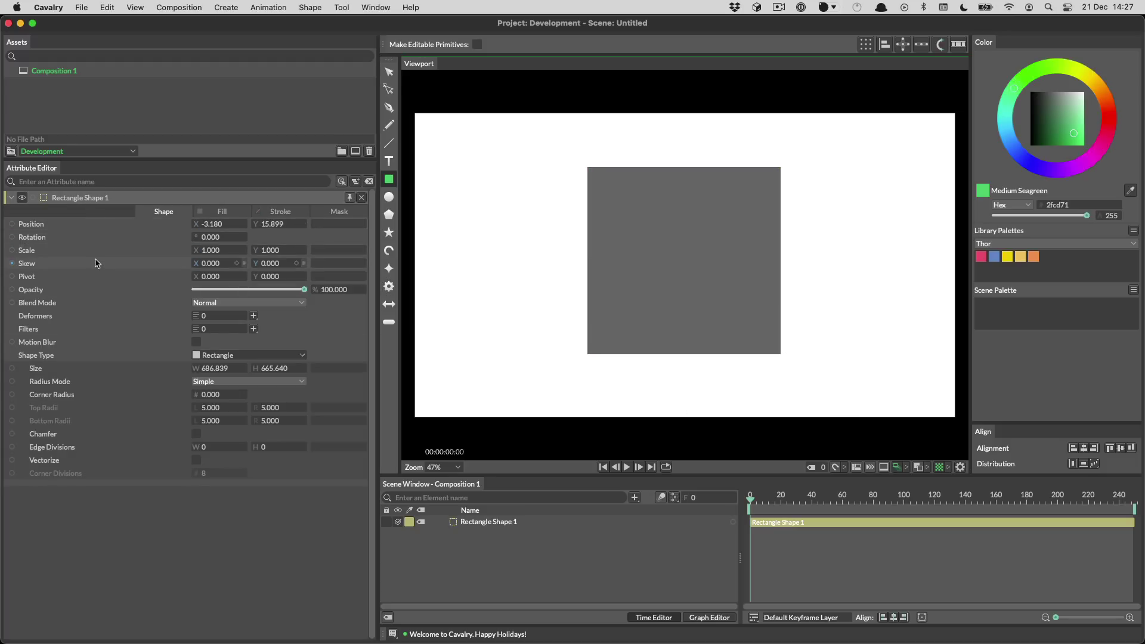
Try skewing the rectangle along X and Y, and undo both skew changes
{"action": "left_click_drag", "start_coordinate": [211, 263], "coordinate": [293, 269]}
{"action": "key", "text": "super+z"}
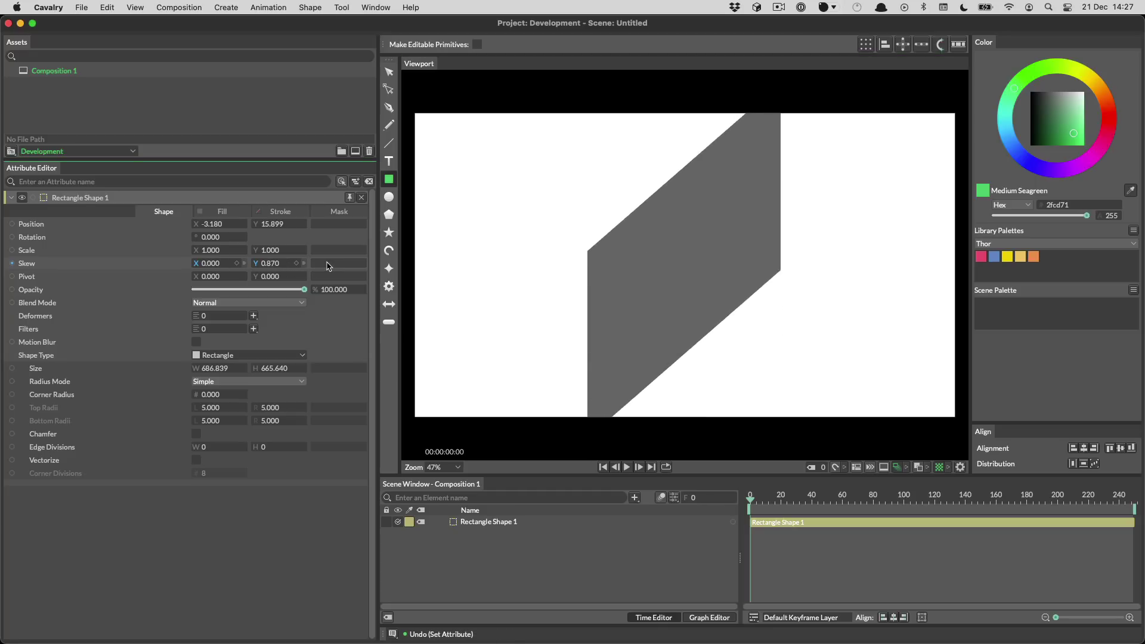
{"action": "key", "text": "super+z"}
Look through the shader types that can be added to the rectangle's fill
{"action": "left_click", "coordinate": [231, 214]}
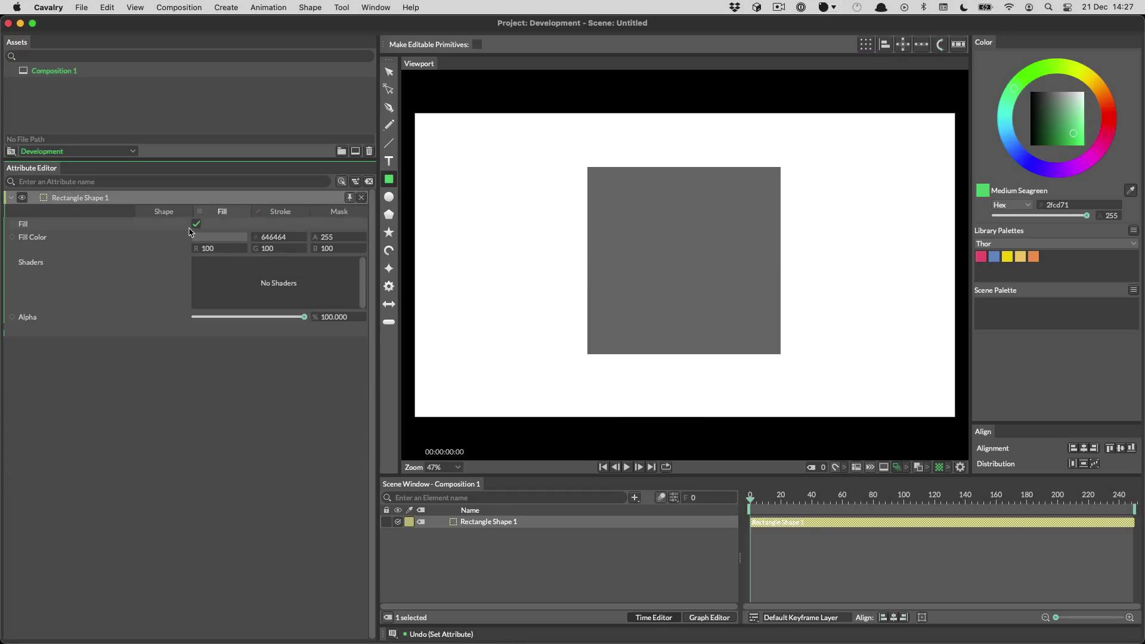
{"action": "left_click", "coordinate": [131, 276]}
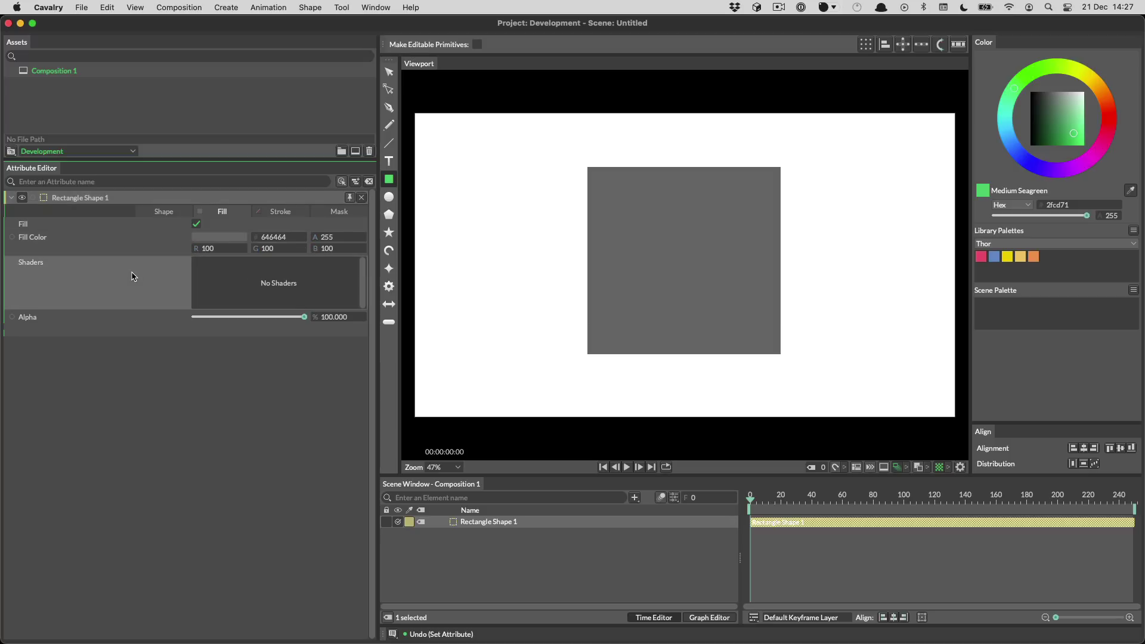
{"action": "right_click", "coordinate": [157, 282]}
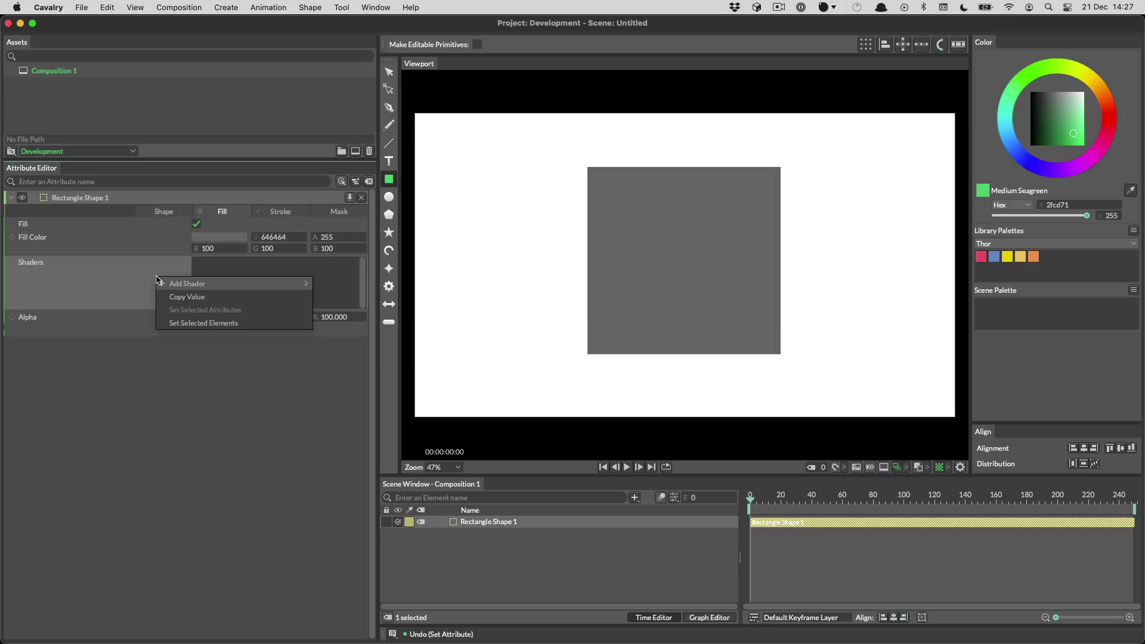
{"action": "mouse_move", "coordinate": [198, 285]}
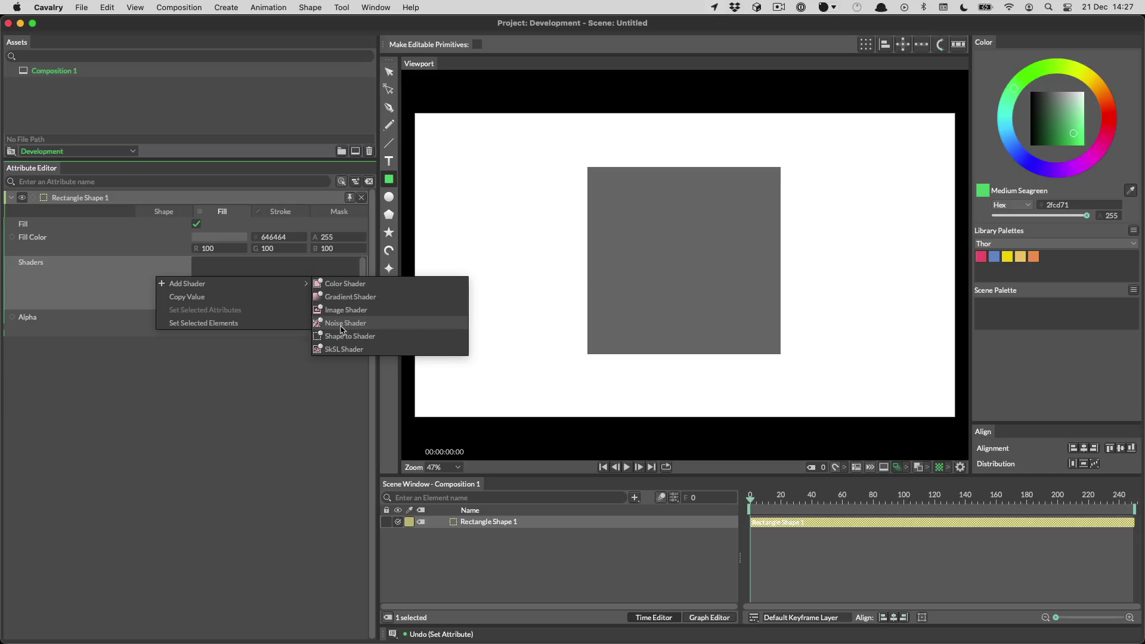
{"action": "left_click", "coordinate": [225, 378]}
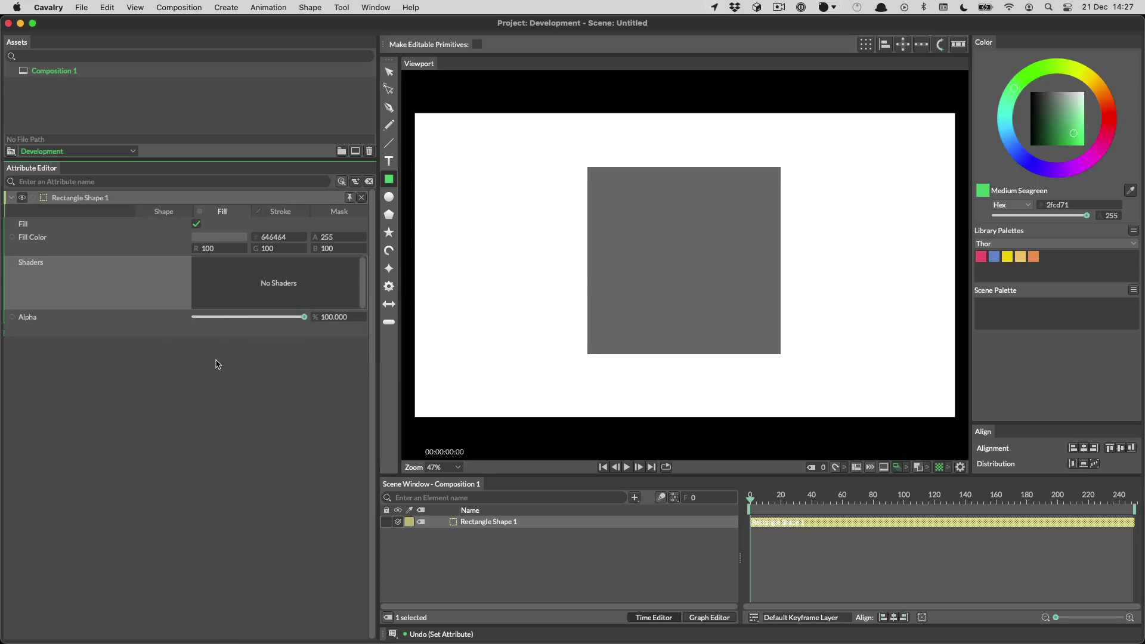
Check the Show Beta Features setting in the application preferences
{"action": "left_click", "coordinate": [50, 7]}
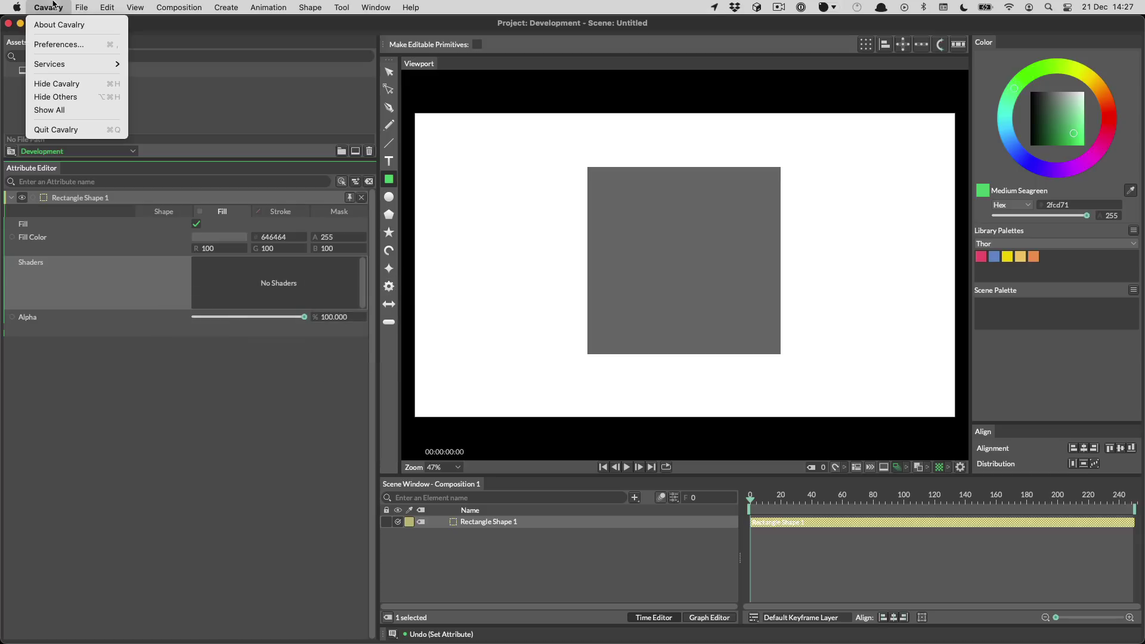
{"action": "left_click", "coordinate": [56, 44]}
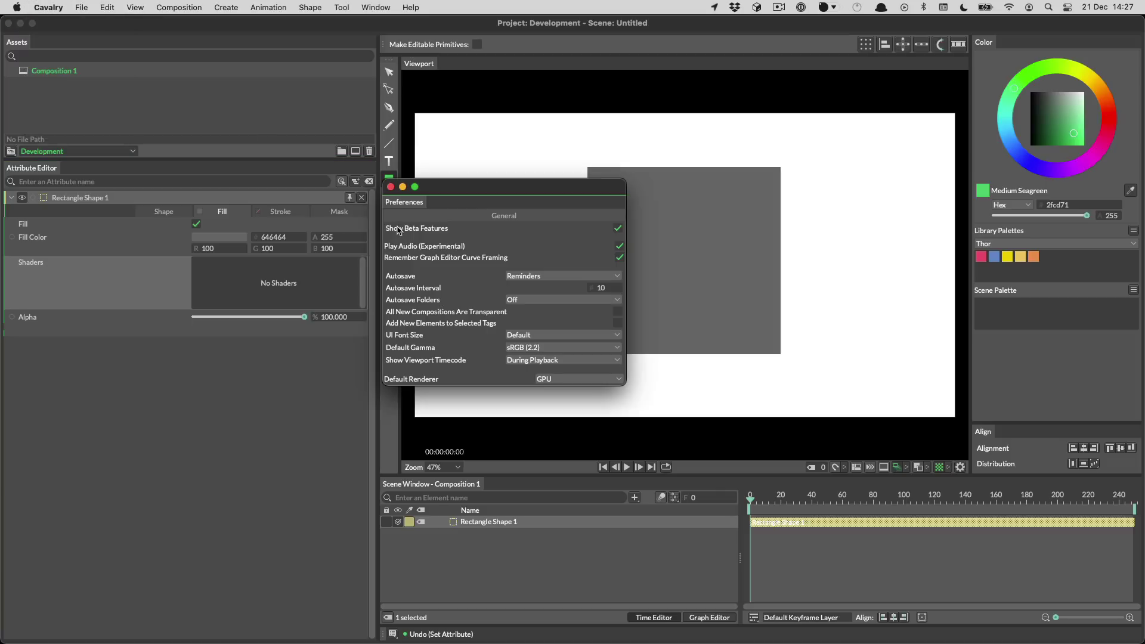
{"action": "left_click", "coordinate": [390, 188]}
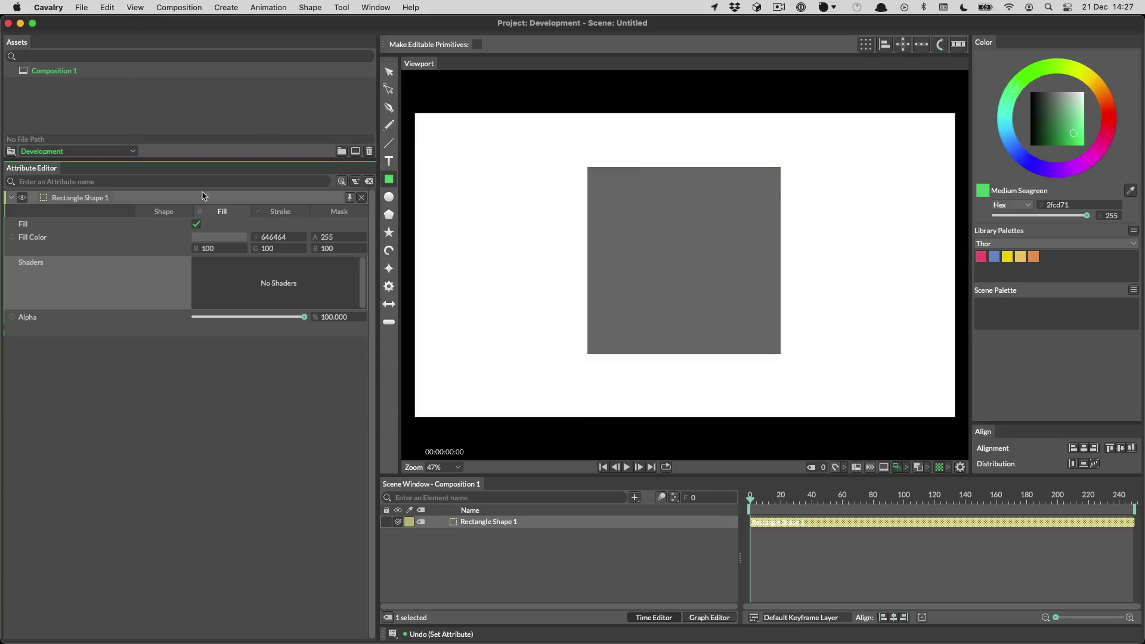
{"action": "left_click", "coordinate": [51, 6]}
{"action": "left_click", "coordinate": [302, 16]}
{"action": "left_click", "coordinate": [375, 7]}
{"action": "left_click", "coordinate": [156, 179]}
Add a Noise Shader to the rectangle's fill and open the shader's attributes
{"action": "right_click", "coordinate": [158, 274]}
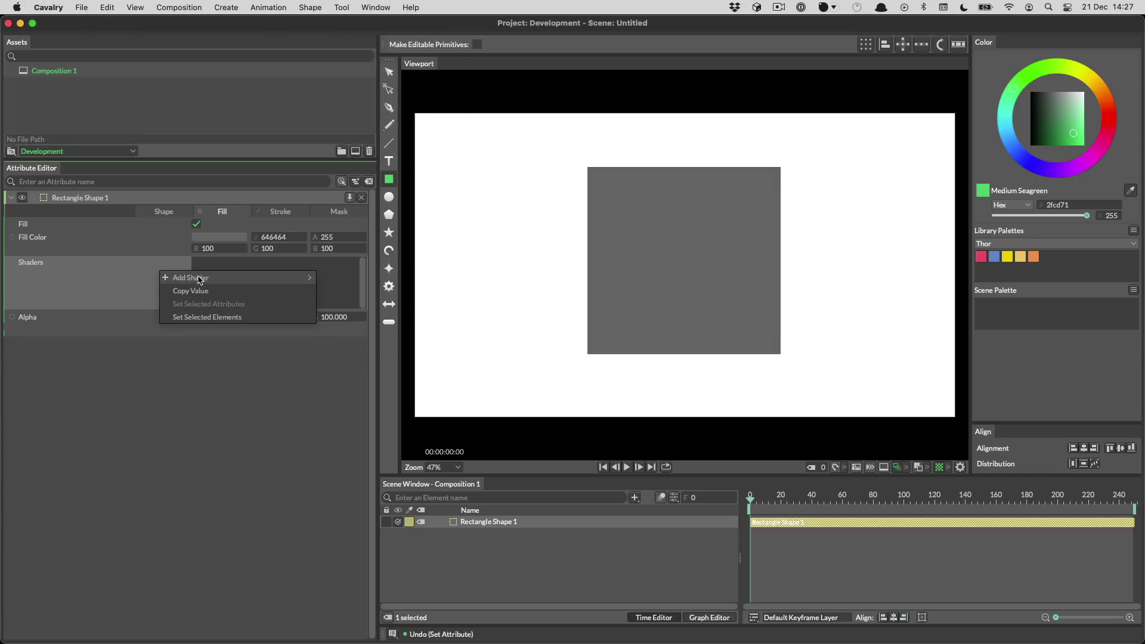
{"action": "mouse_move", "coordinate": [303, 278]}
{"action": "left_click", "coordinate": [349, 316]}
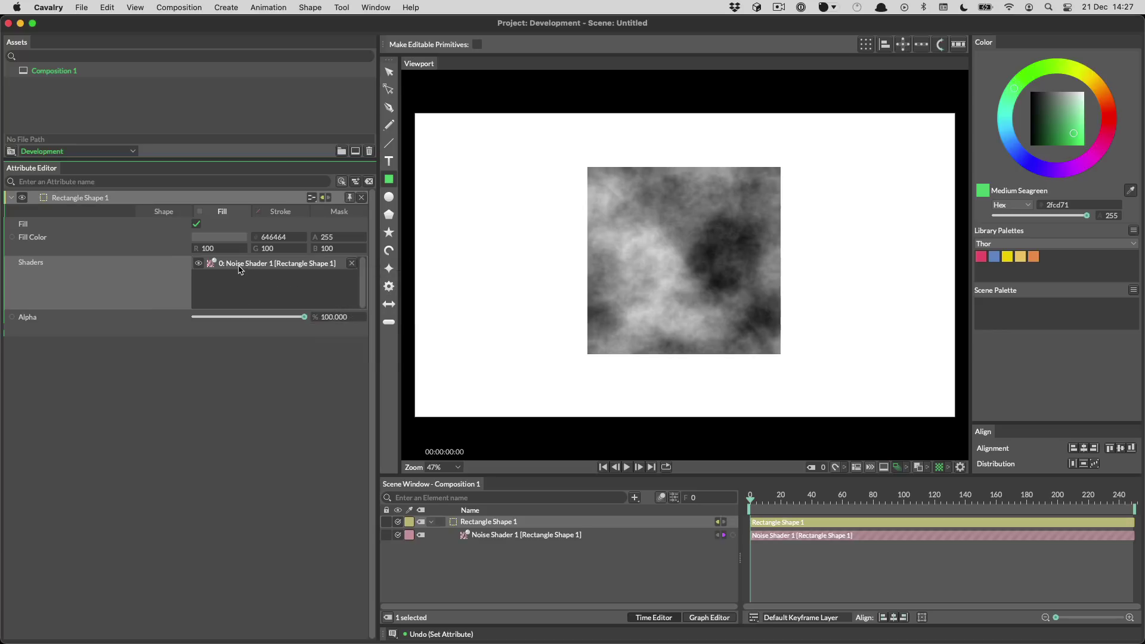
{"action": "double_click", "coordinate": [241, 262]}
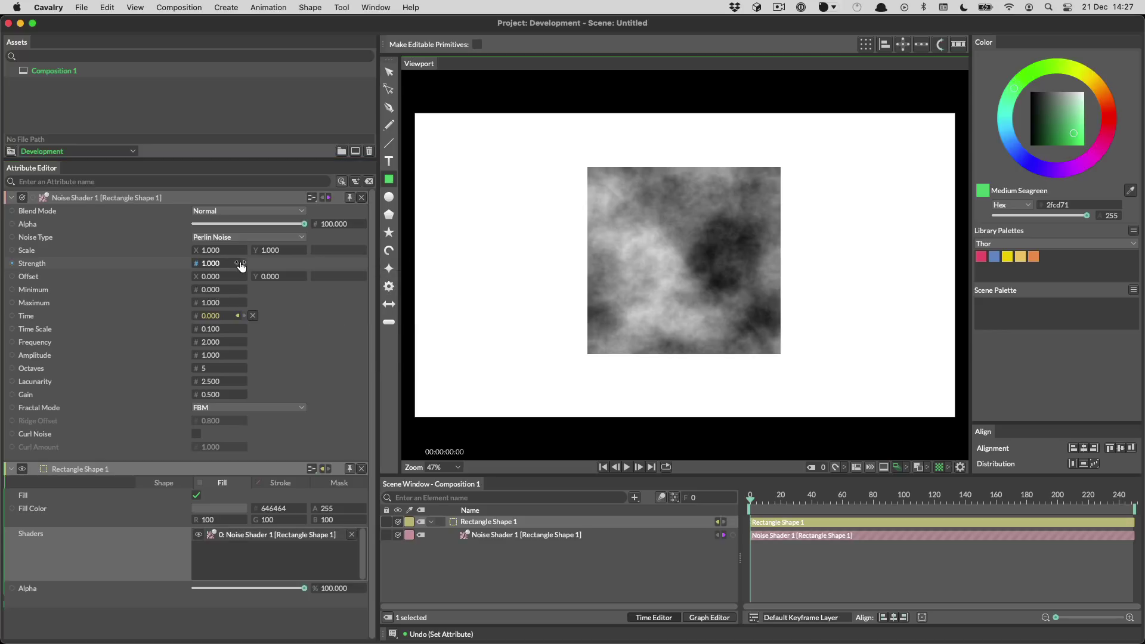
Enable Curl Noise on the noise shader, set its Curl Amount to 1271.6, and inspect the swirled detail
{"action": "left_click", "coordinate": [196, 434]}
{"action": "left_click_drag", "start_coordinate": [212, 451], "coordinate": [948, 454]}
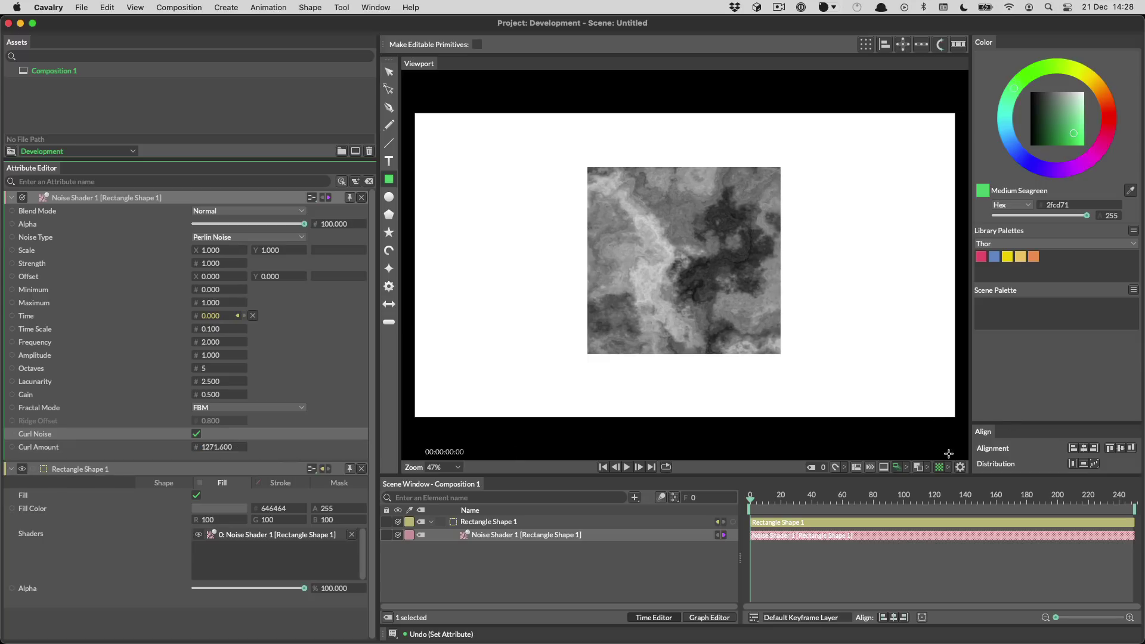
{"action": "scroll", "coordinate": [747, 278], "scroll_direction": "up", "scroll_amount": 10}
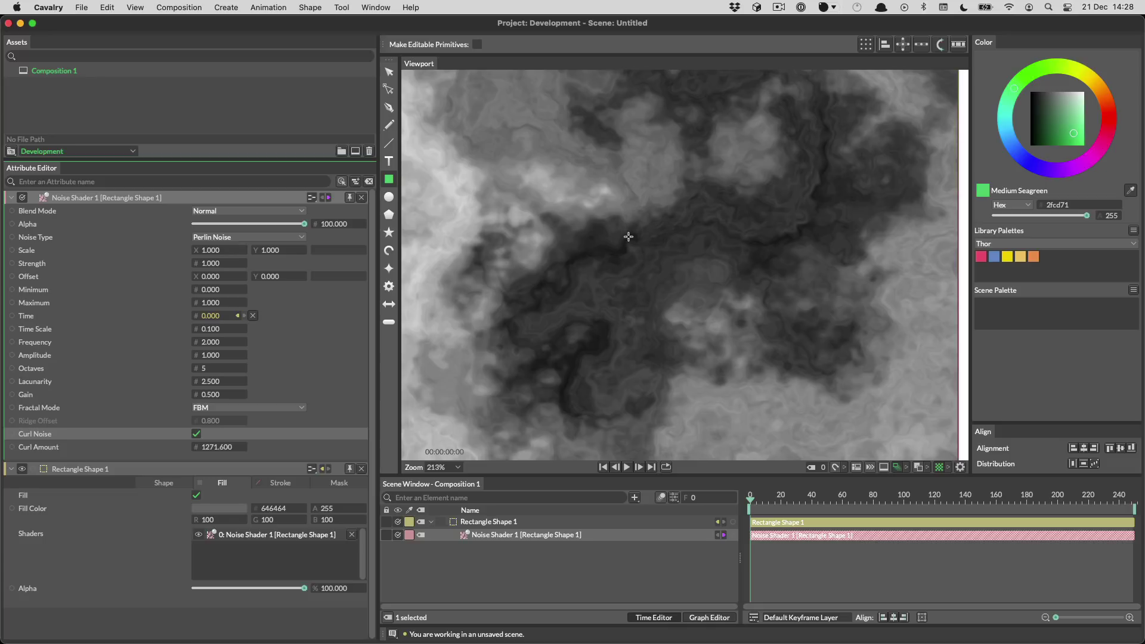
{"action": "scroll", "coordinate": [628, 237], "scroll_direction": "down", "scroll_amount": 10}
Start a new scene and add an ellipse with a radius of 100 at the centre of the composition
{"action": "left_click", "coordinate": [388, 72]}
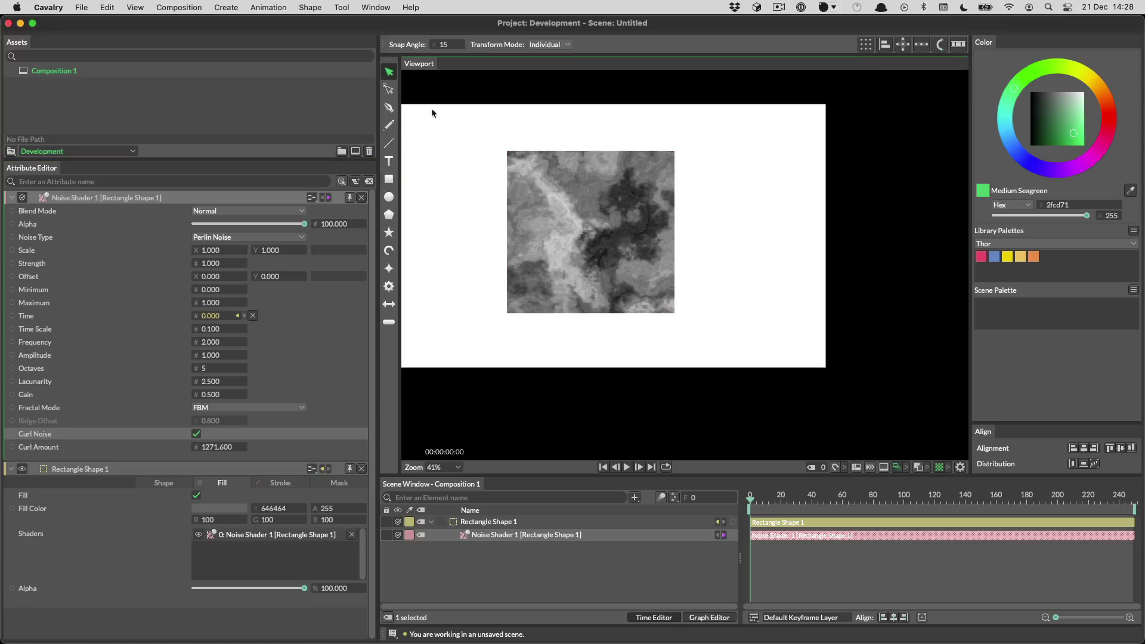
{"action": "left_click", "coordinate": [451, 137]}
{"action": "key", "text": "f"}
{"action": "key", "text": "super+n"}
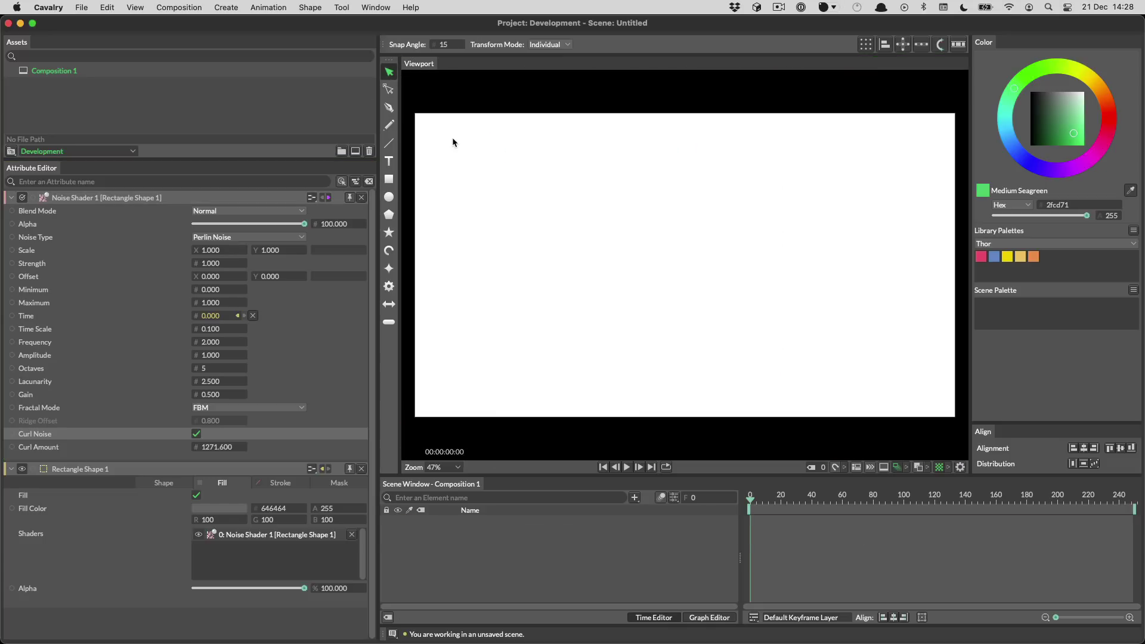
{"action": "left_click", "coordinate": [389, 197]}
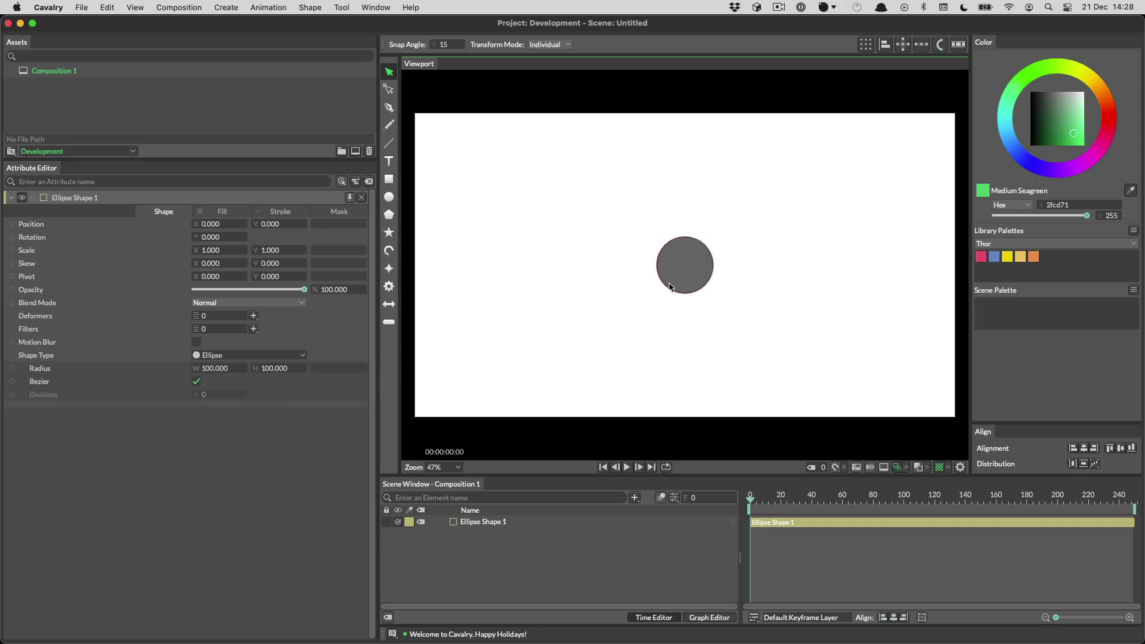
Duplicate the ellipse with a Duplicator in an 8 by 4 grid sized 1650 by 809
{"action": "left_click", "coordinate": [534, 524]}
{"action": "left_click", "coordinate": [871, 45]}
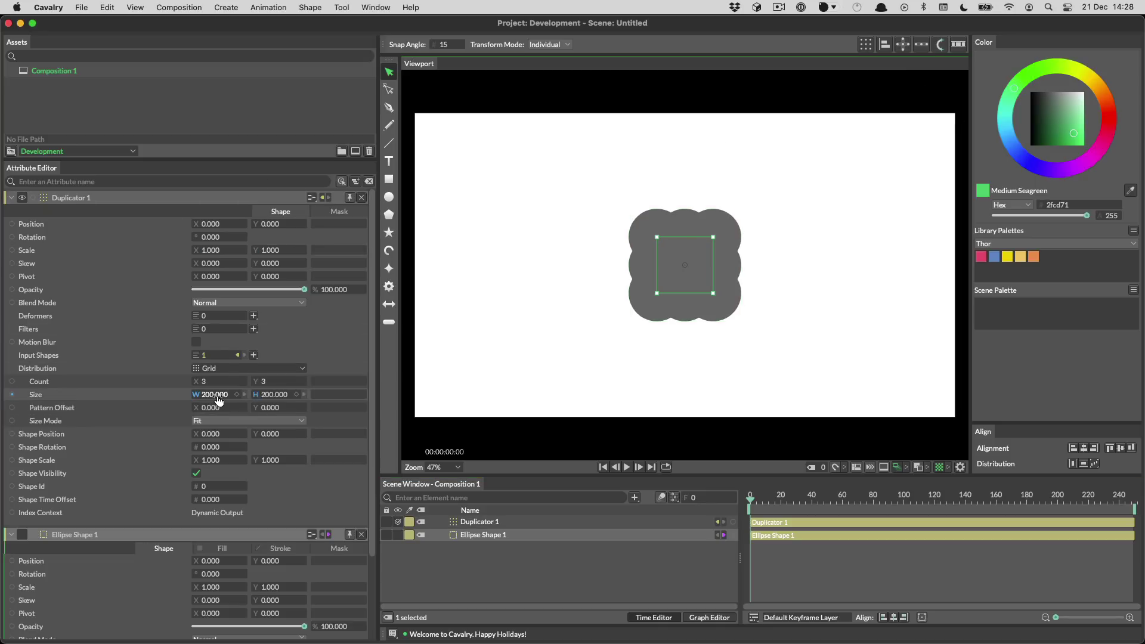
{"action": "left_click_drag", "start_coordinate": [214, 398], "coordinate": [715, 427]}
{"action": "left_click_drag", "start_coordinate": [205, 381], "coordinate": [275, 382]}
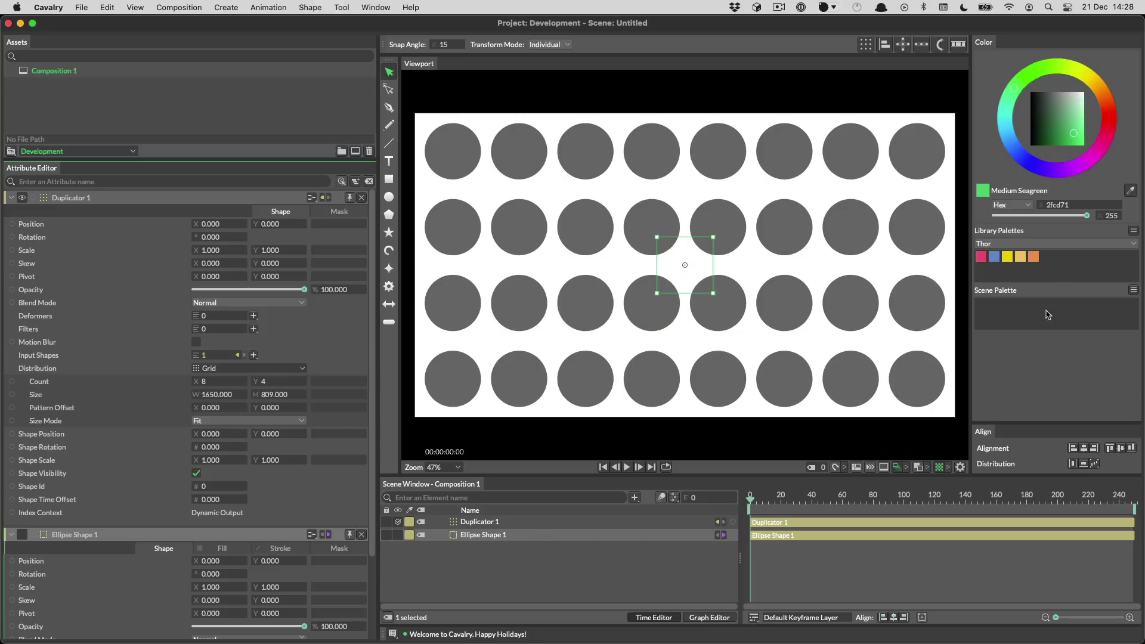
Create a color array from the Thor palette and connect it to the ellipse's Fill Color
{"action": "left_click", "coordinate": [1132, 231]}
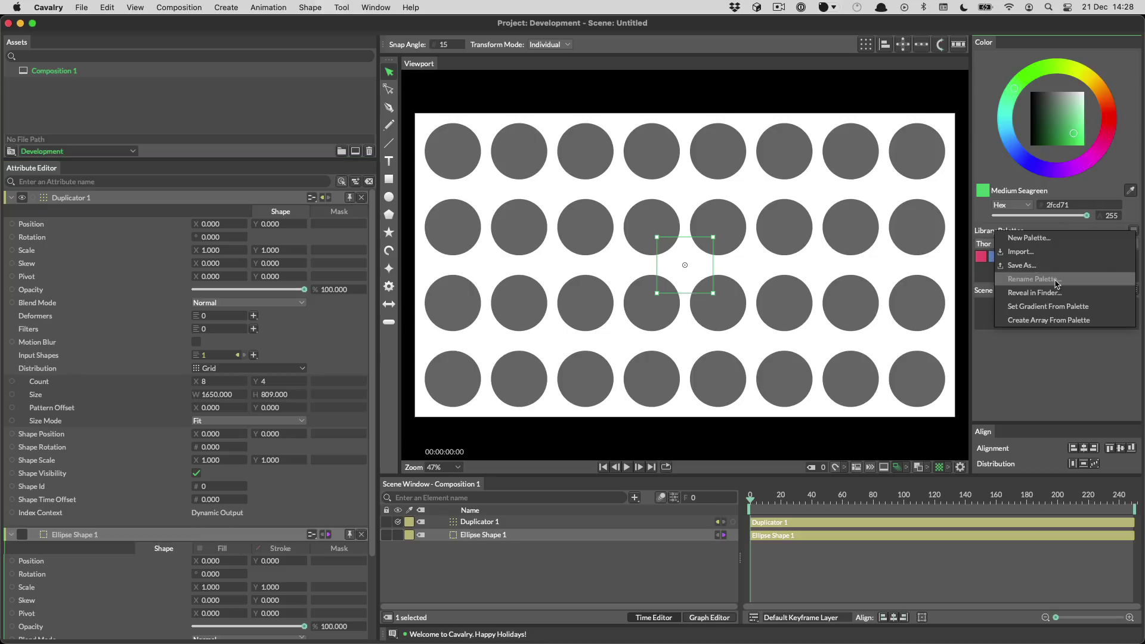
{"action": "left_click", "coordinate": [1044, 320]}
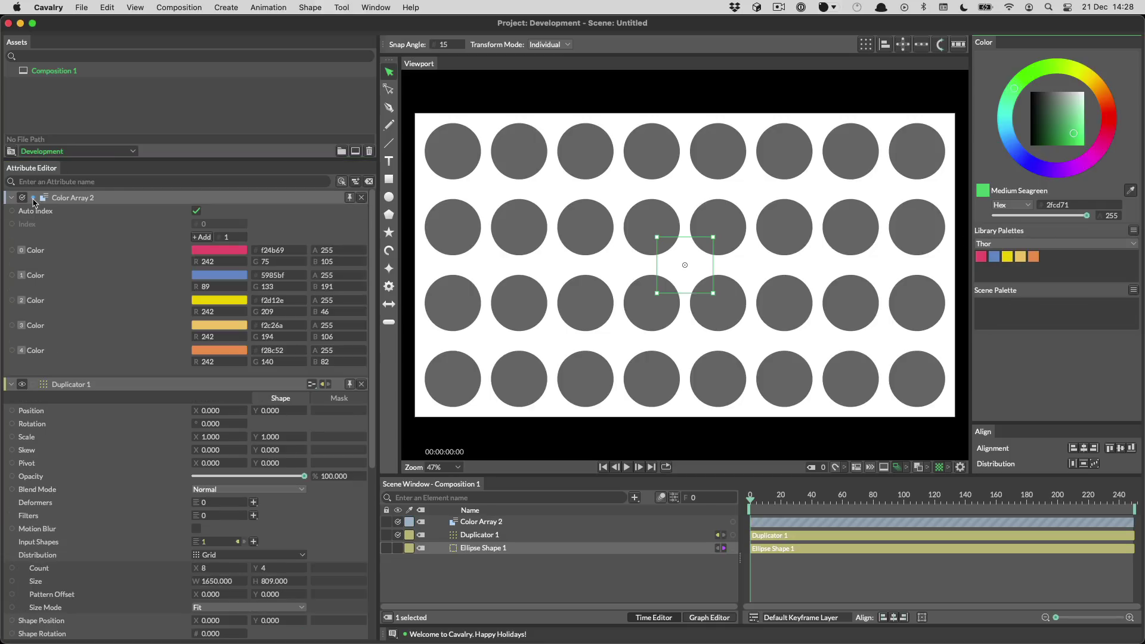
{"action": "left_click_drag", "start_coordinate": [33, 200], "coordinate": [483, 547]}
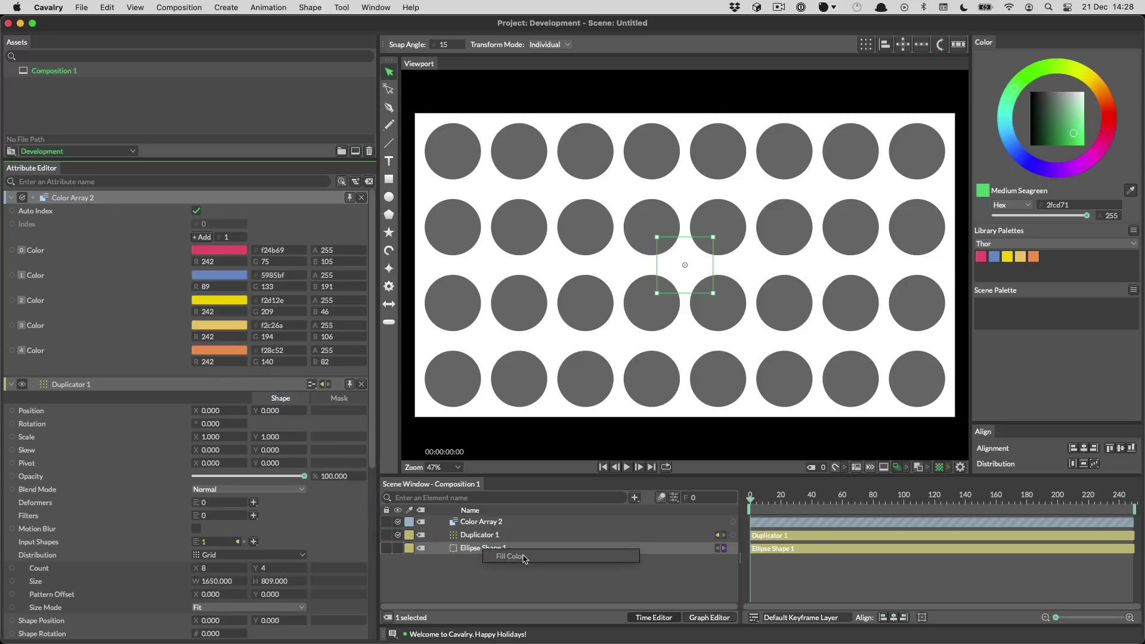
{"action": "left_click", "coordinate": [525, 559]}
{"action": "left_click", "coordinate": [623, 572]}
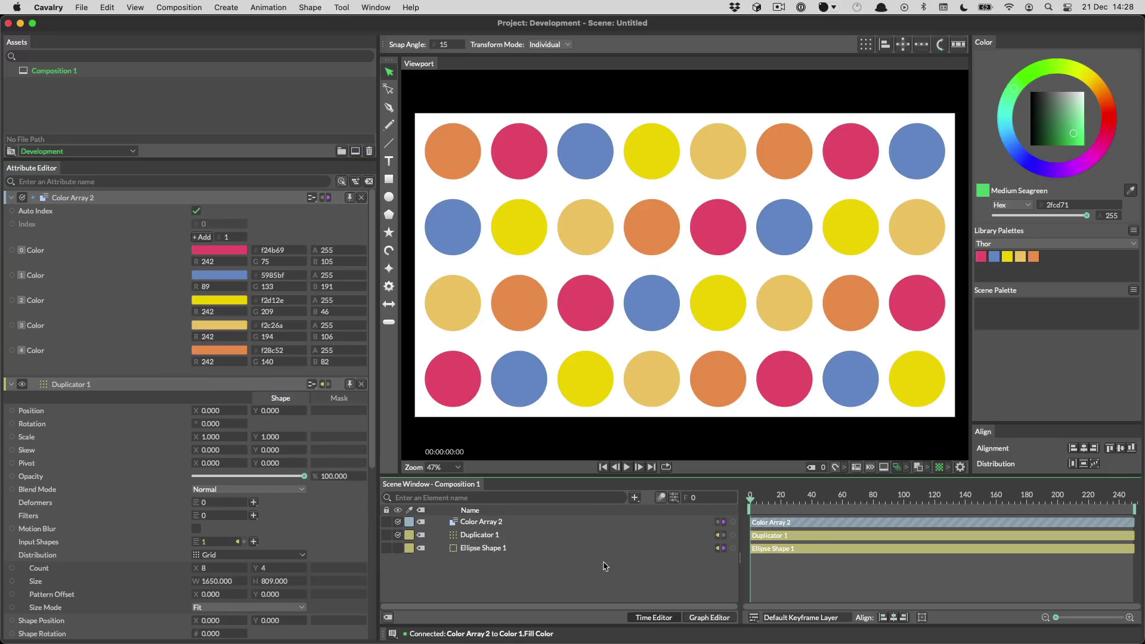
Add a Visibility Sequence behaviour to the Duplicator's Shape Visibility
{"action": "left_click", "coordinate": [534, 535]}
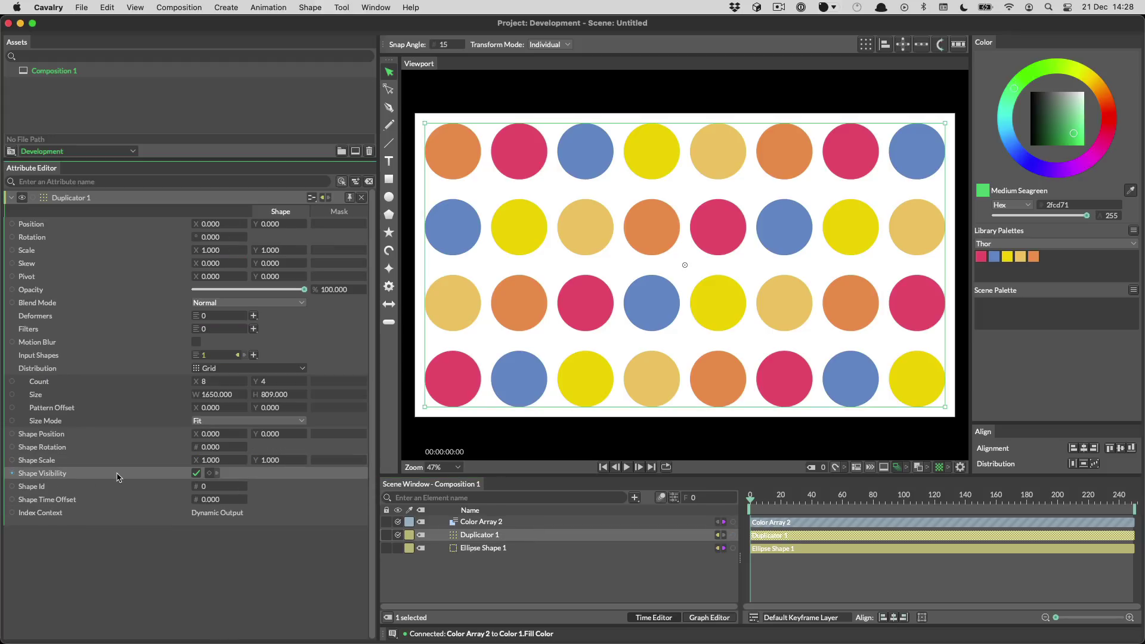
{"action": "right_click", "coordinate": [133, 475]}
{"action": "mouse_move", "coordinate": [183, 497]}
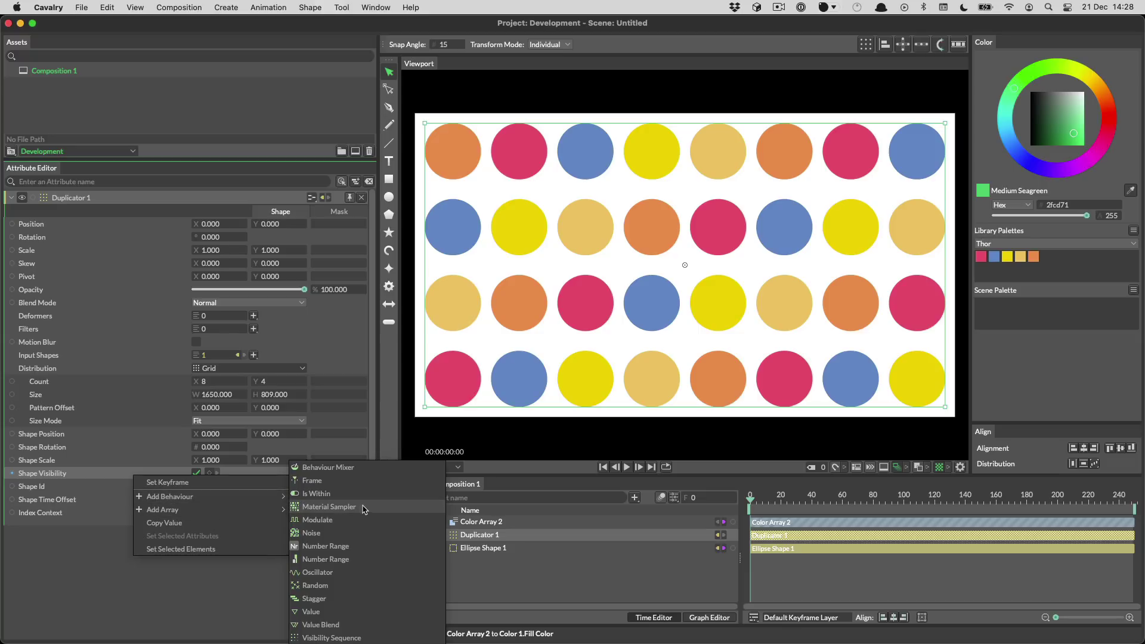
{"action": "left_click", "coordinate": [331, 637]}
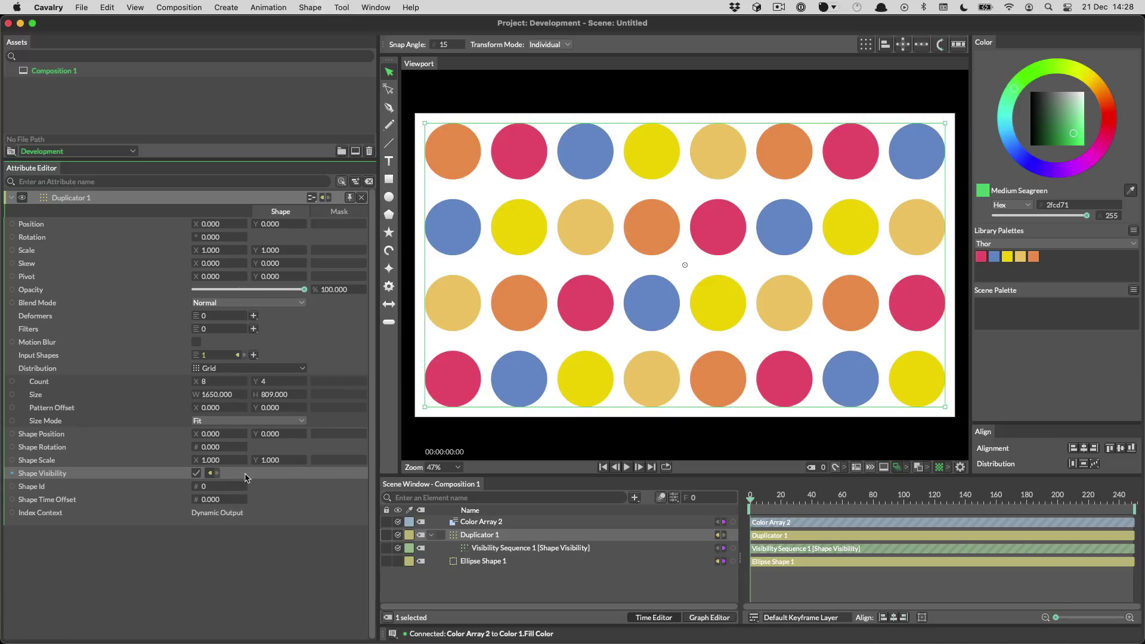
Vary the Visibility Sequence's strength in both directions, enabling Reverse for the second direction
{"action": "left_click", "coordinate": [504, 548]}
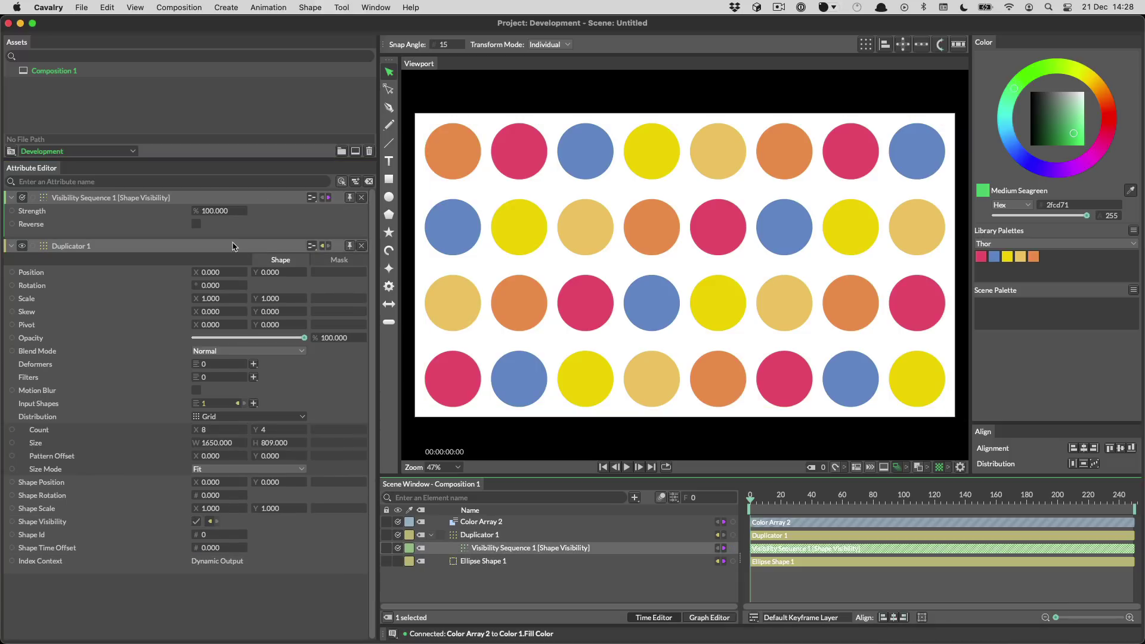
{"action": "left_click_drag", "start_coordinate": [235, 210], "coordinate": [300, 219]}
{"action": "left_click", "coordinate": [196, 224]}
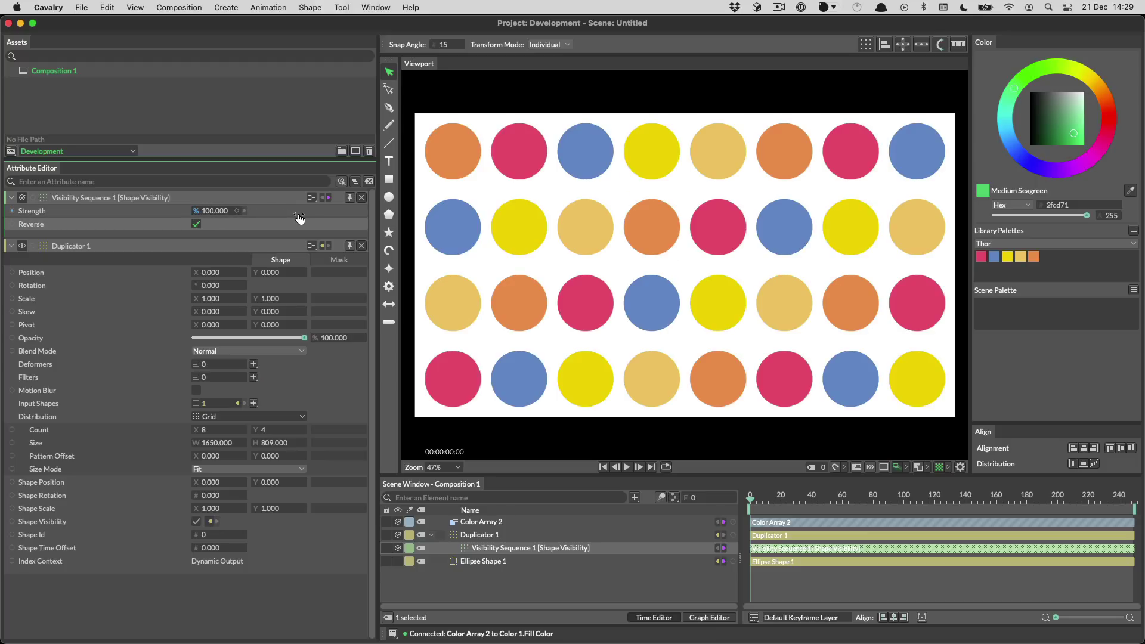
{"action": "mouse_move", "coordinate": [219, 211]}
{"action": "left_mouse_down"}
{"action": "mouse_move", "coordinate": [169, 212]}
{"action": "mouse_move", "coordinate": [228, 220]}
{"action": "left_mouse_up"}
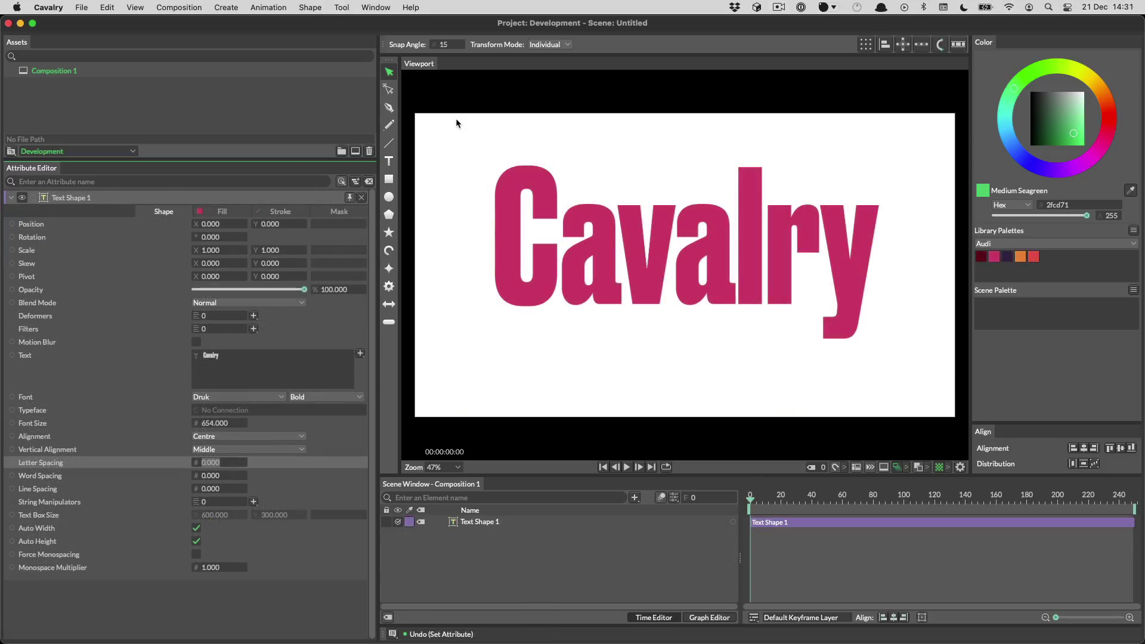
Set the letter spacing of the "Cavalry" text to 40
{"action": "mouse_move", "coordinate": [216, 466]}
{"action": "left_mouse_down"}
{"action": "mouse_move", "coordinate": [276, 467]}
{"action": "mouse_move", "coordinate": [210, 466]}
{"action": "mouse_move", "coordinate": [230, 468]}
{"action": "mouse_move", "coordinate": [217, 471]}
{"action": "left_mouse_up"}
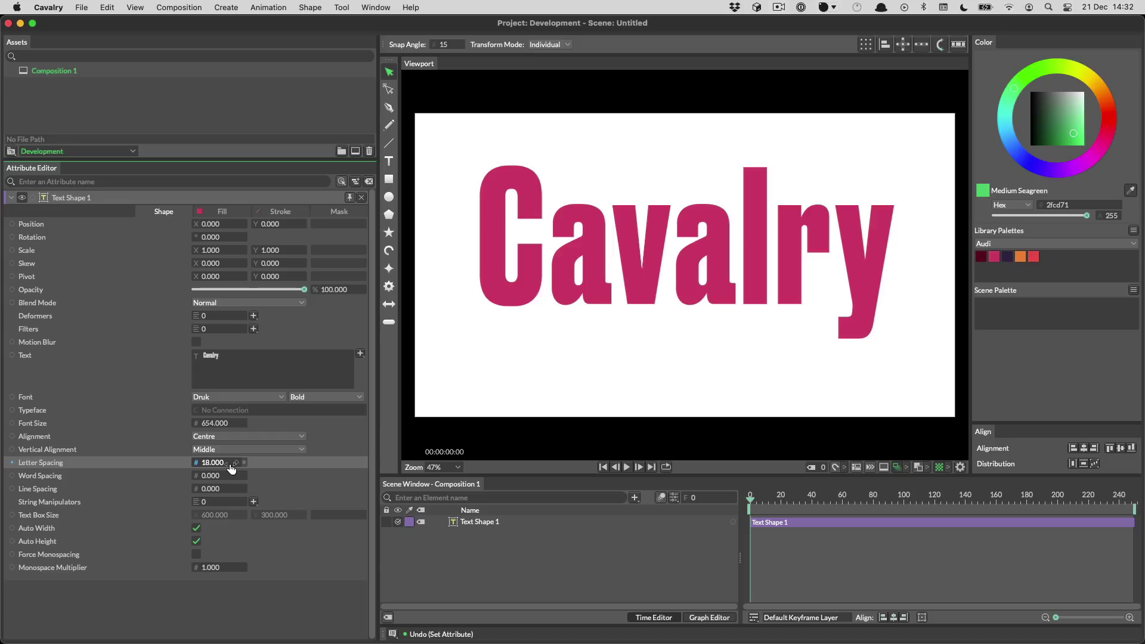
{"action": "left_click_drag", "start_coordinate": [205, 468], "coordinate": [228, 466]}
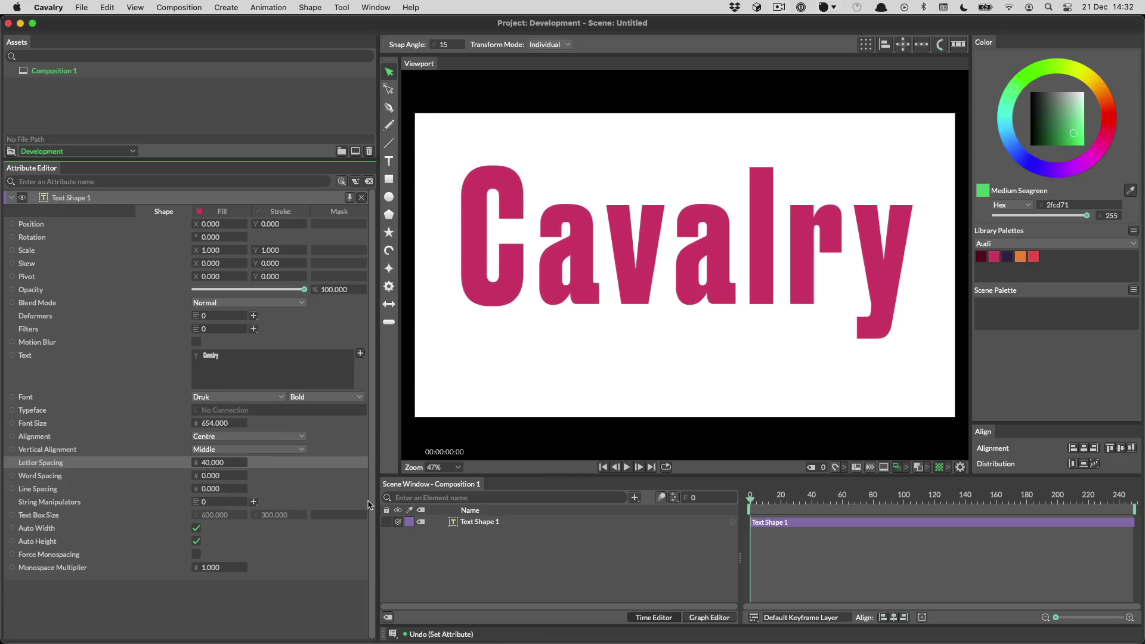
Search for "string" elements and add a String Length atom to the scene
{"action": "left_click", "coordinate": [463, 547]}
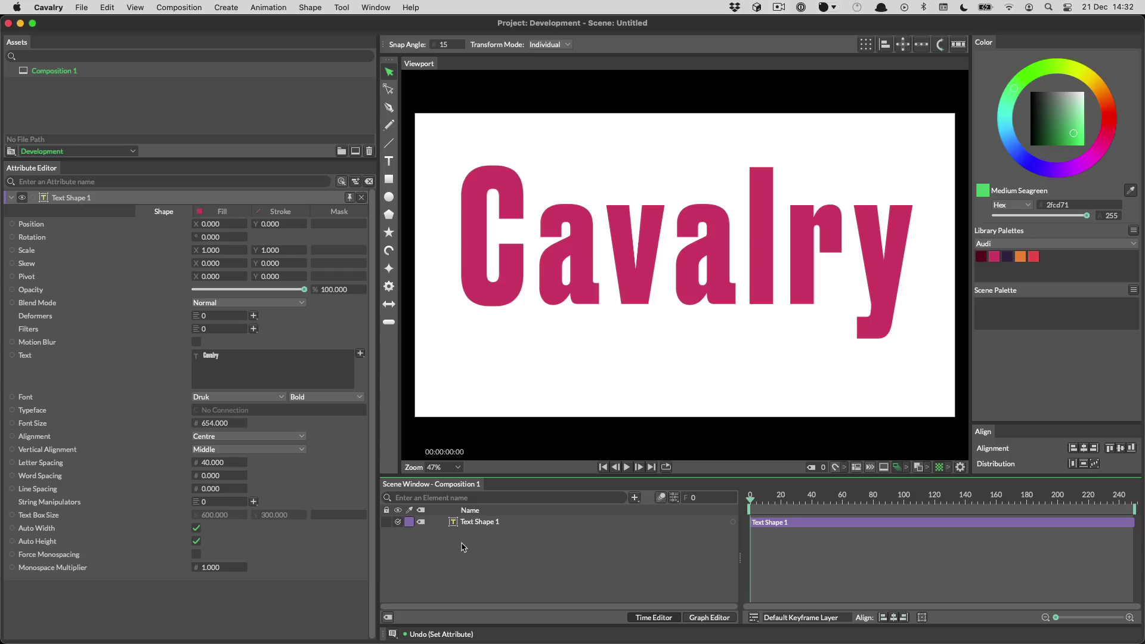
{"action": "key", "text": "Tab"}
{"action": "type", "text": "strin"}
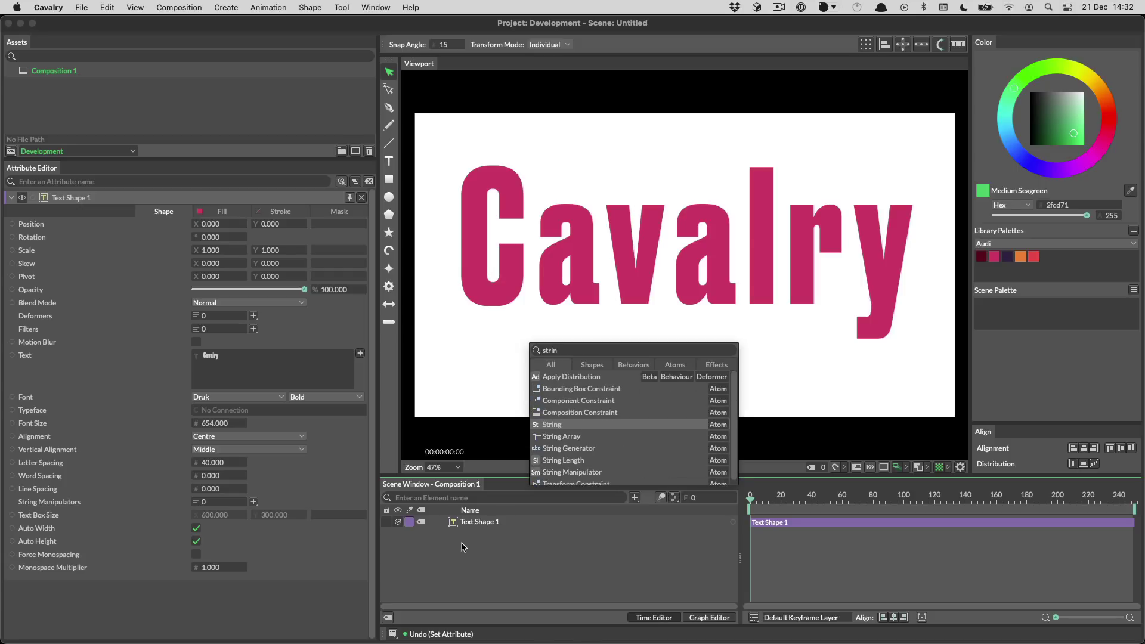
{"action": "type", "text": "g"}
{"action": "key", "text": "Down"}
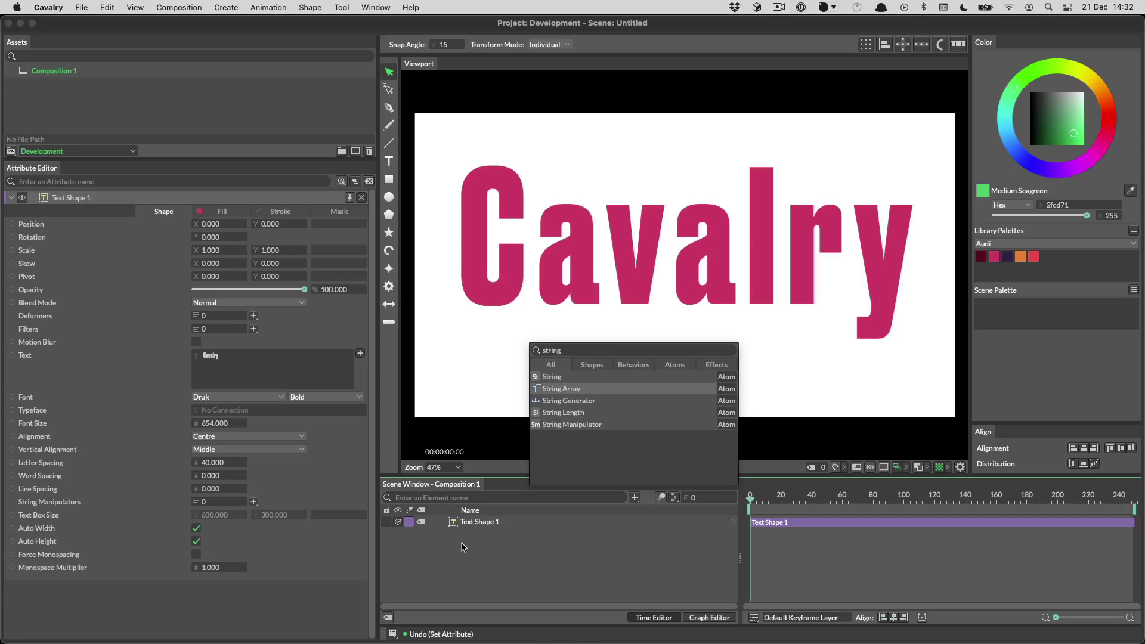
{"action": "key", "text": "Down"}
{"action": "key", "text": "Down"}
{"action": "key", "text": "Return"}
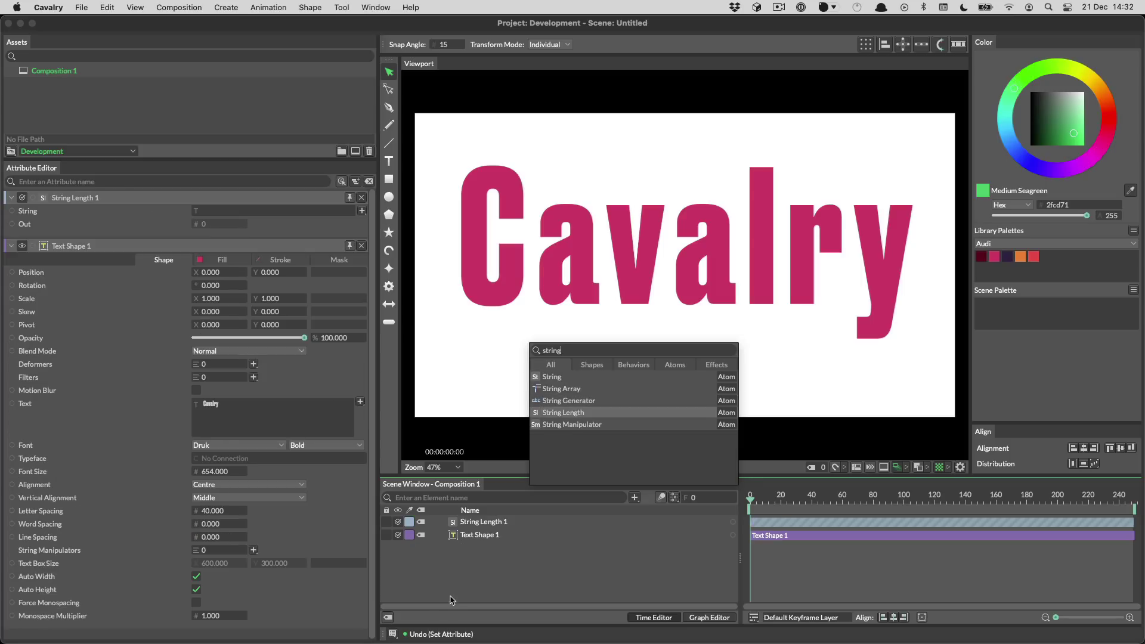
Set the String Length's String to "fewfgewg" and connect the text shape's Text attribute to it
{"action": "left_click", "coordinate": [241, 211]}
{"action": "type", "text": "fewfgewg"}
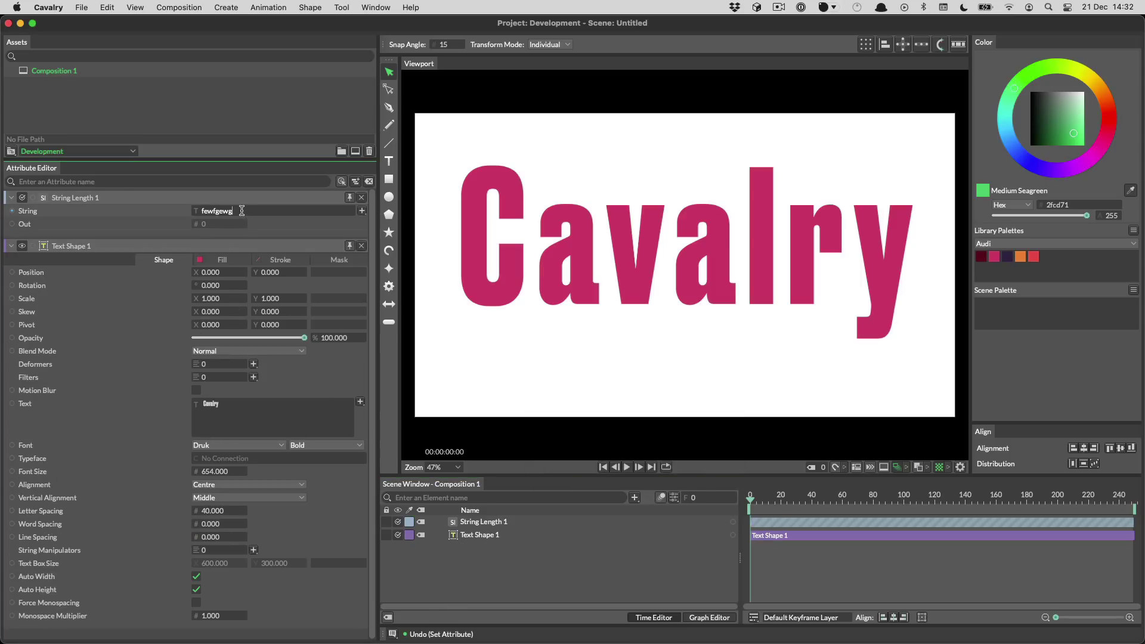
{"action": "key", "text": "Return"}
{"action": "left_click_drag", "start_coordinate": [13, 406], "coordinate": [48, 212]}
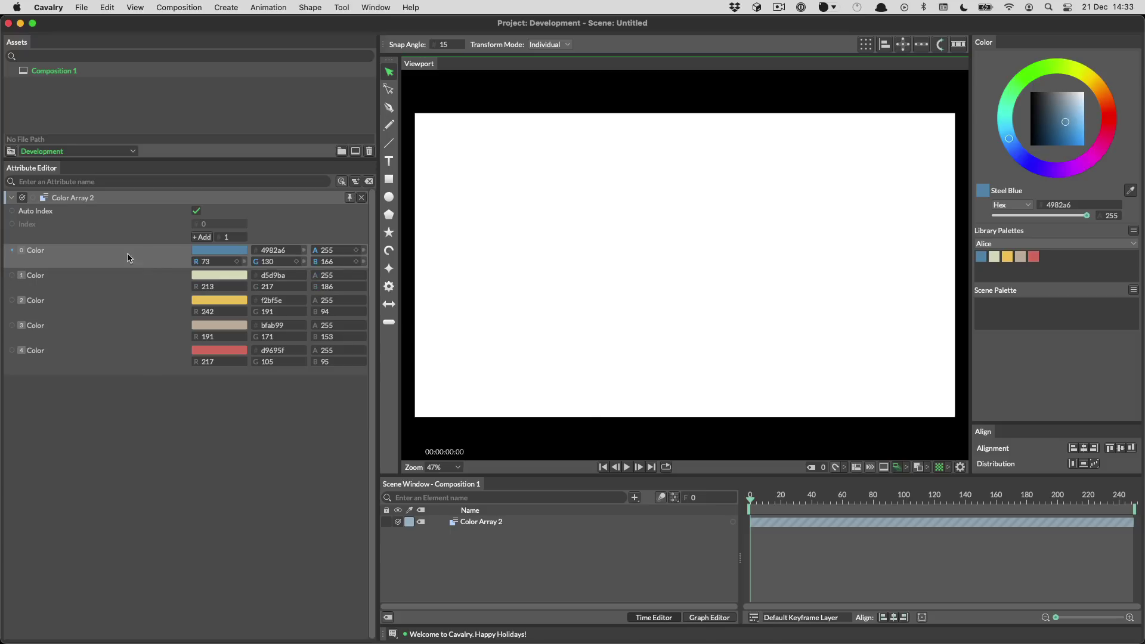
Examine the Color Array's entries and look through the array types available under the search "array"
{"action": "left_click", "coordinate": [142, 277]}
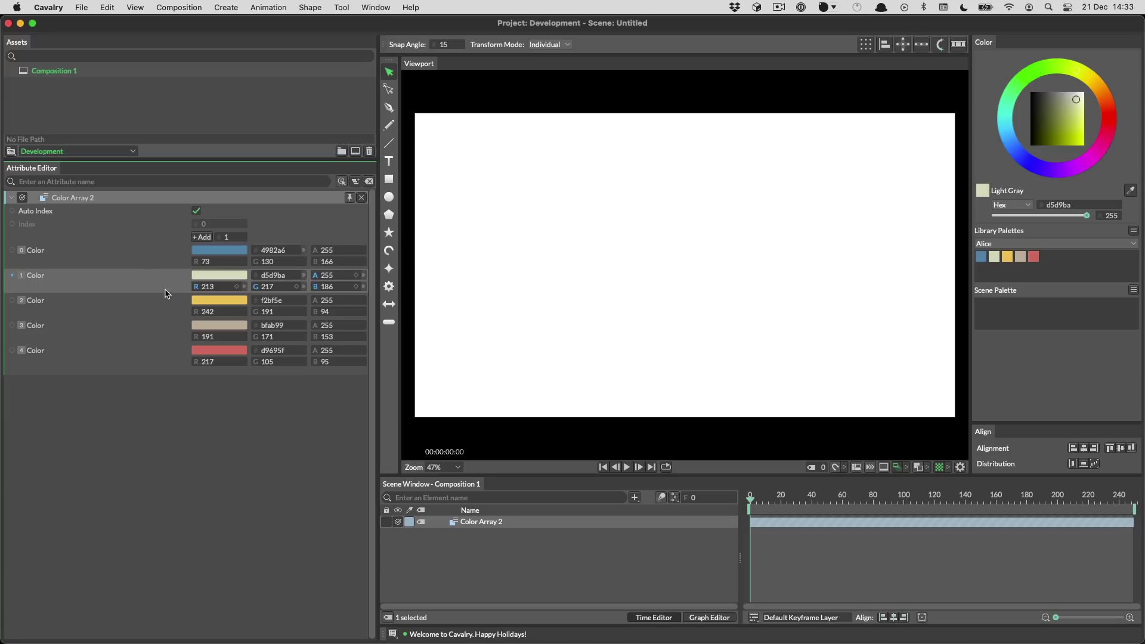
{"action": "left_click", "coordinate": [137, 256]}
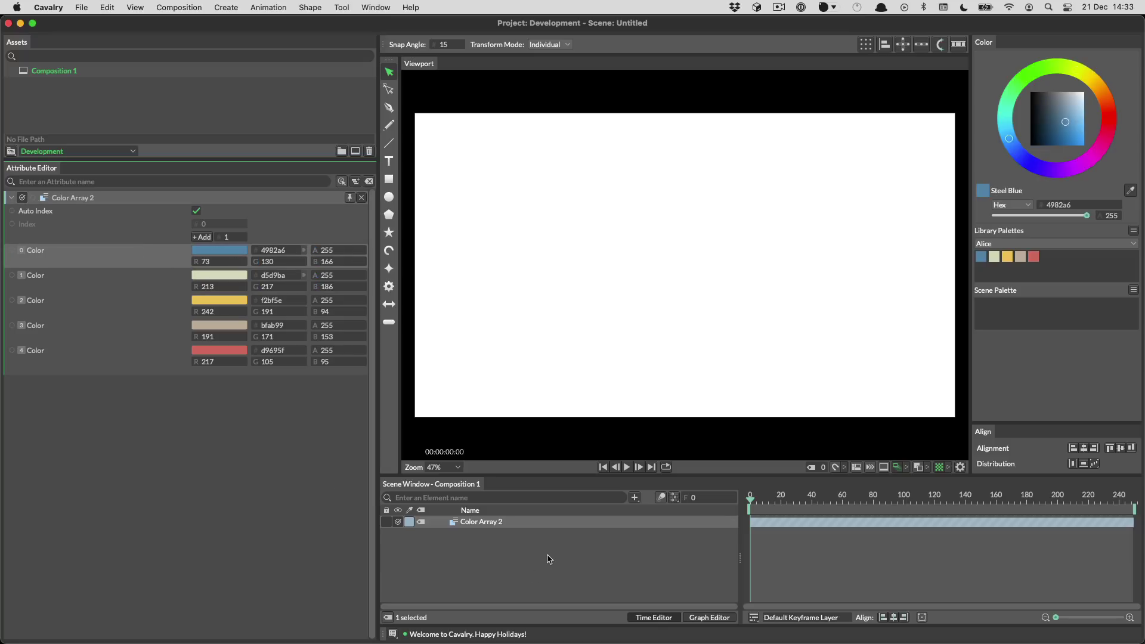
{"action": "key", "text": "Tab"}
{"action": "type", "text": "array"}
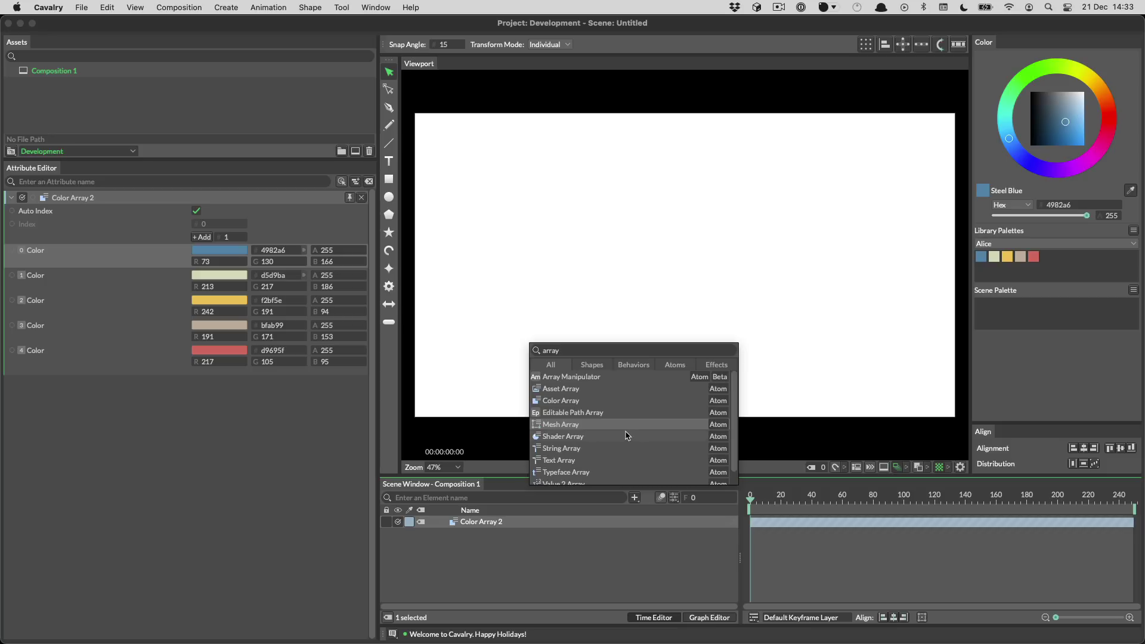
{"action": "scroll", "coordinate": [627, 435], "scroll_direction": "down", "scroll_amount": 1}
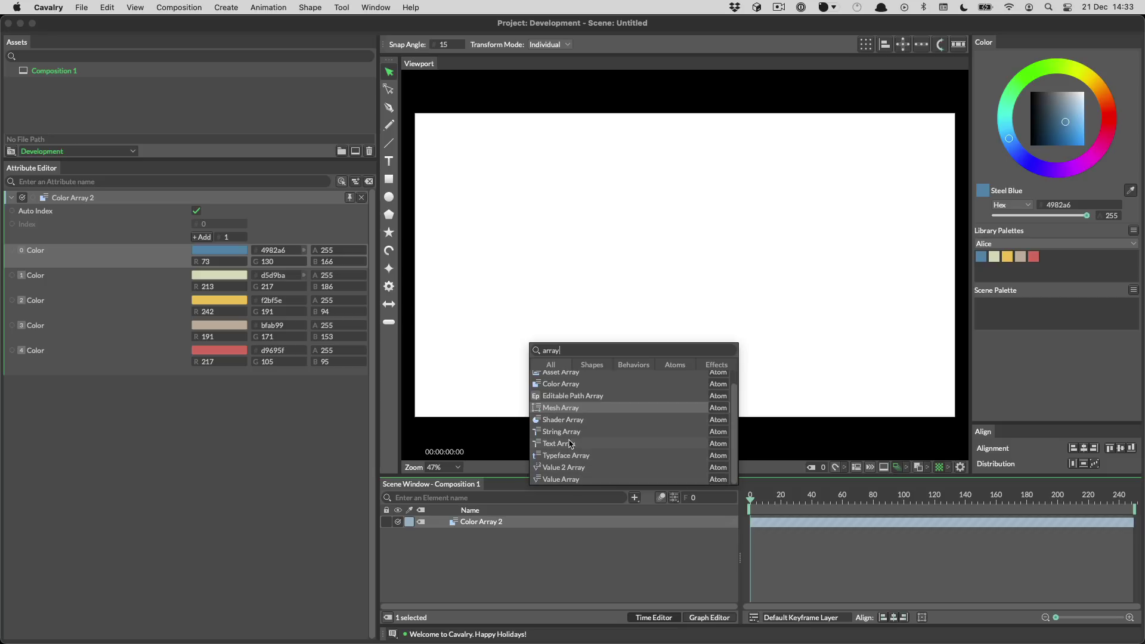
{"action": "scroll", "coordinate": [567, 427], "scroll_direction": "up", "scroll_amount": 1}
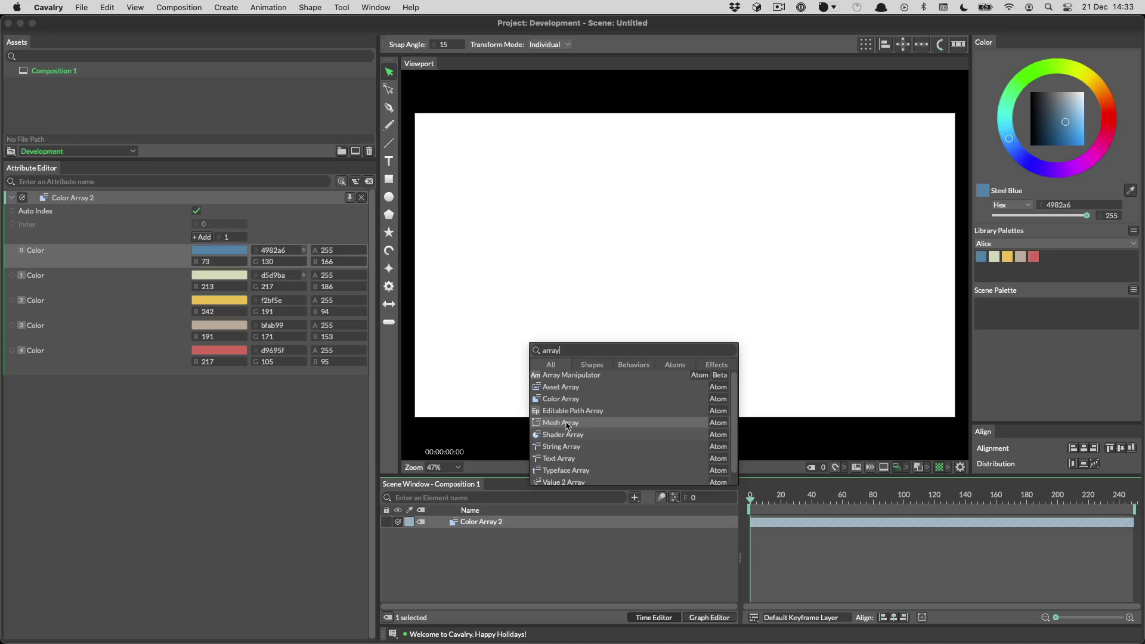
{"action": "scroll", "coordinate": [566, 427], "scroll_direction": "up", "scroll_amount": 1}
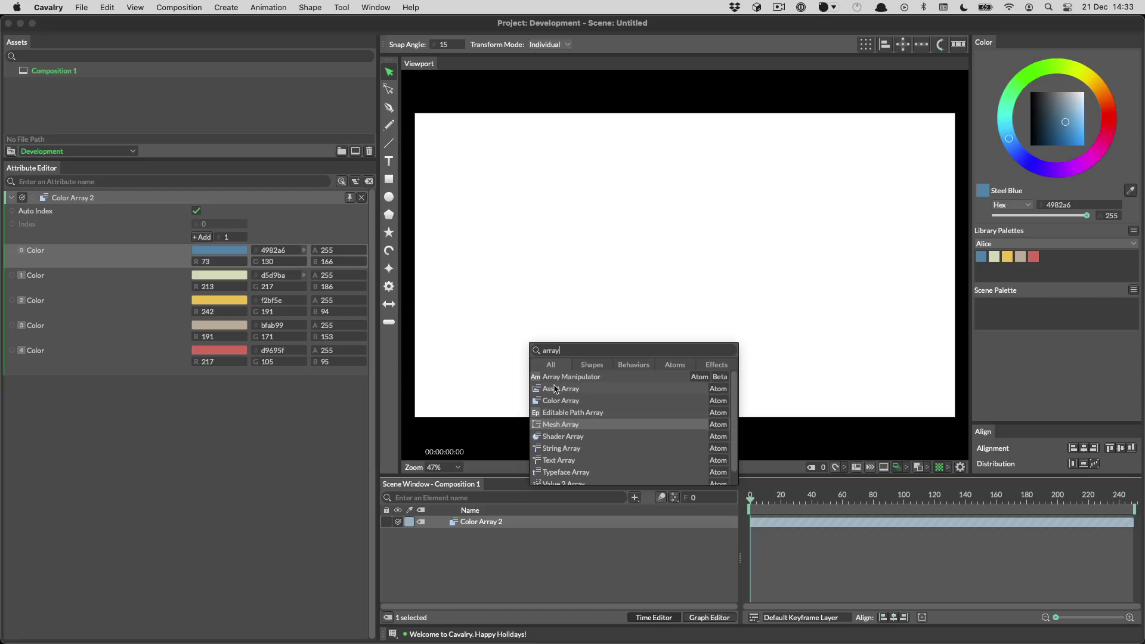
{"action": "left_click", "coordinate": [571, 579]}
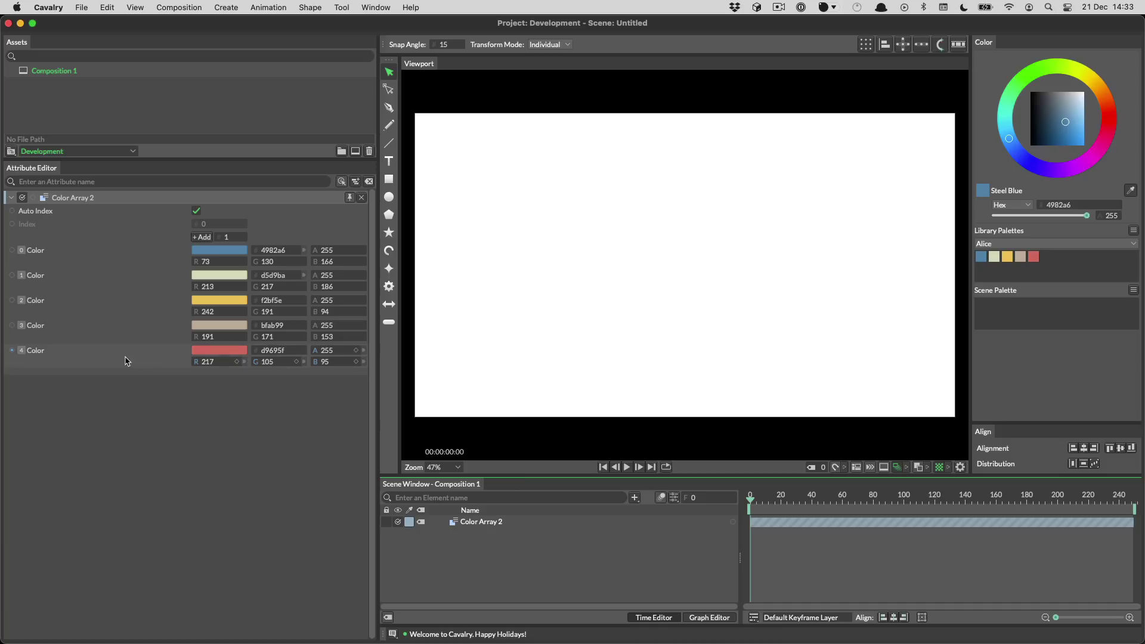
{"action": "left_click", "coordinate": [108, 255]}
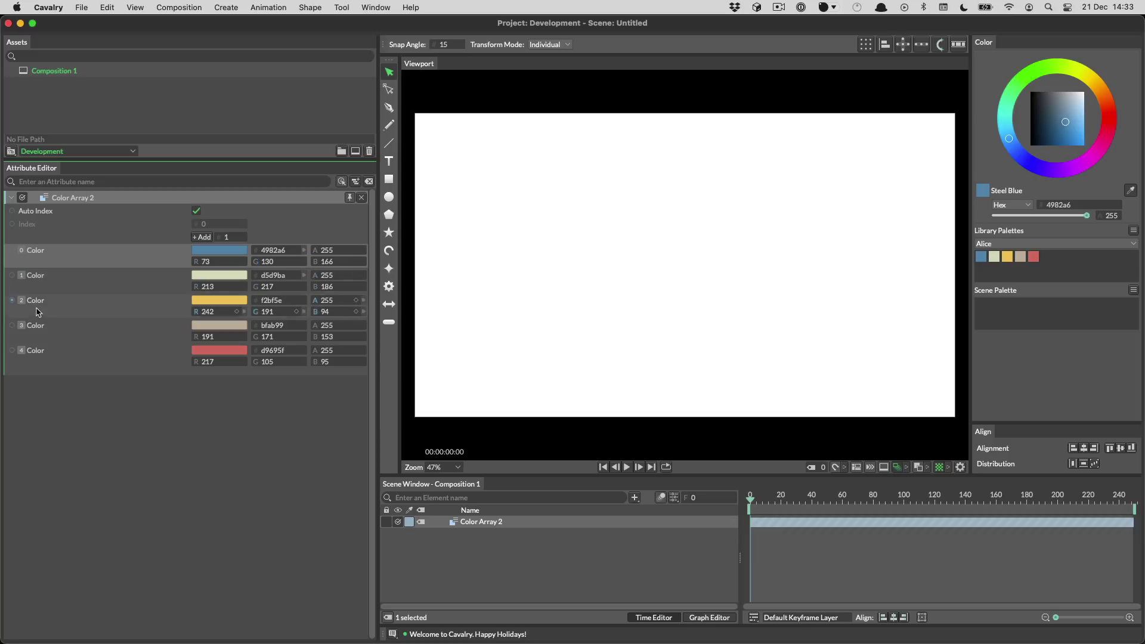
Rename the red color entry in the Color Array as "Red"
{"action": "left_click", "coordinate": [168, 365]}
{"action": "right_click", "coordinate": [169, 365]}
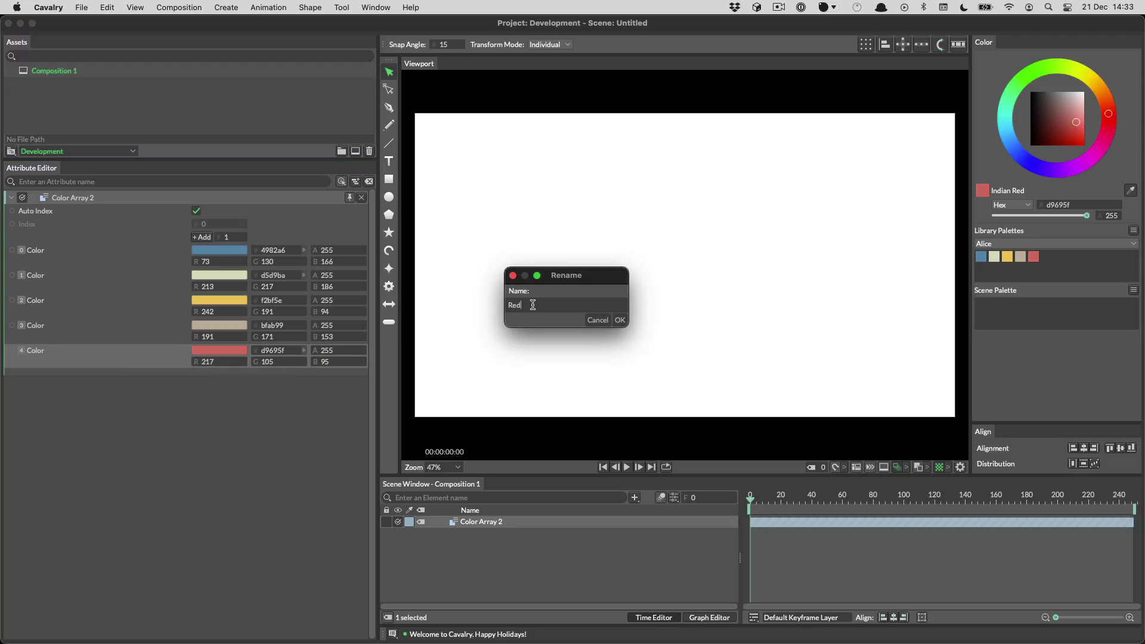
{"action": "key", "text": "Return"}
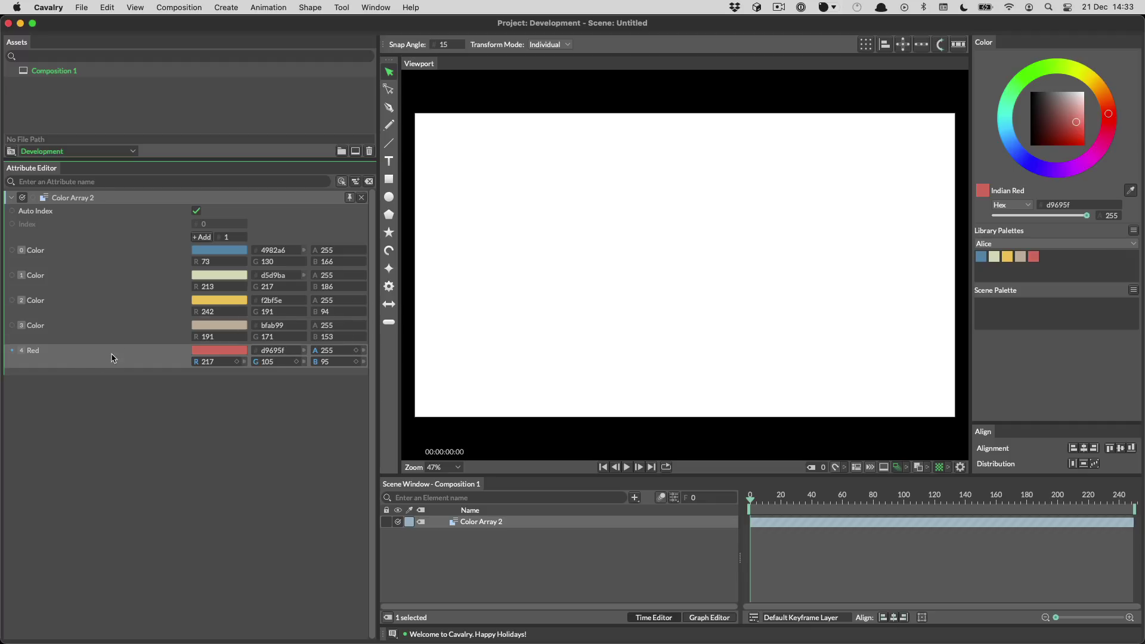
Move the Red entry to the top of the Color Array's order
{"action": "right_click", "coordinate": [145, 358]}
{"action": "mouse_move", "coordinate": [188, 417]}
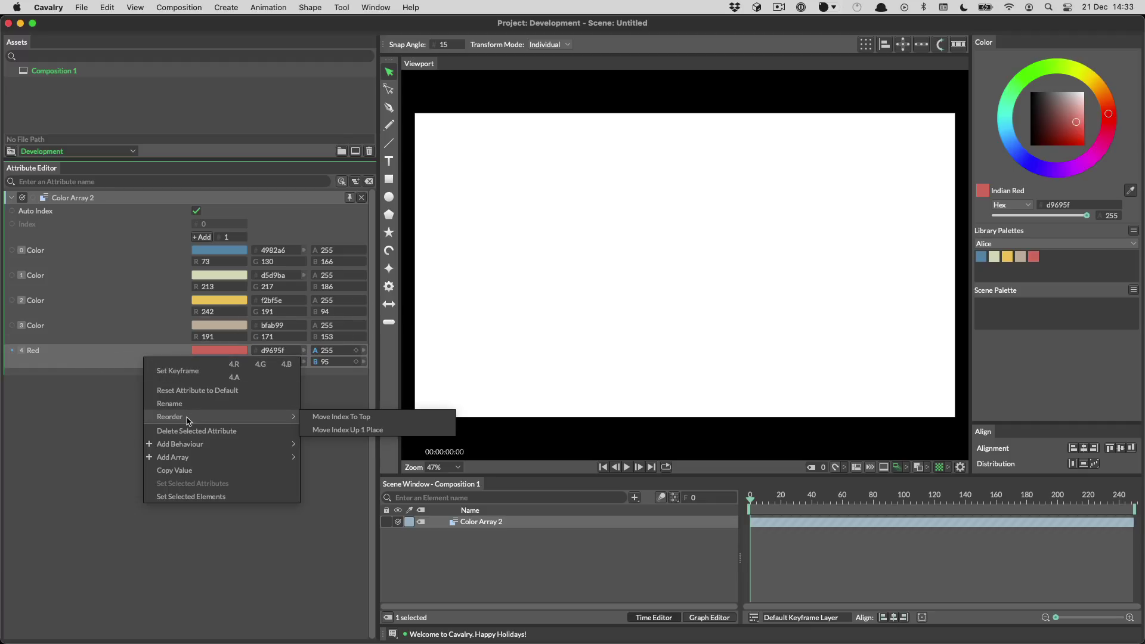
{"action": "left_click", "coordinate": [383, 421]}
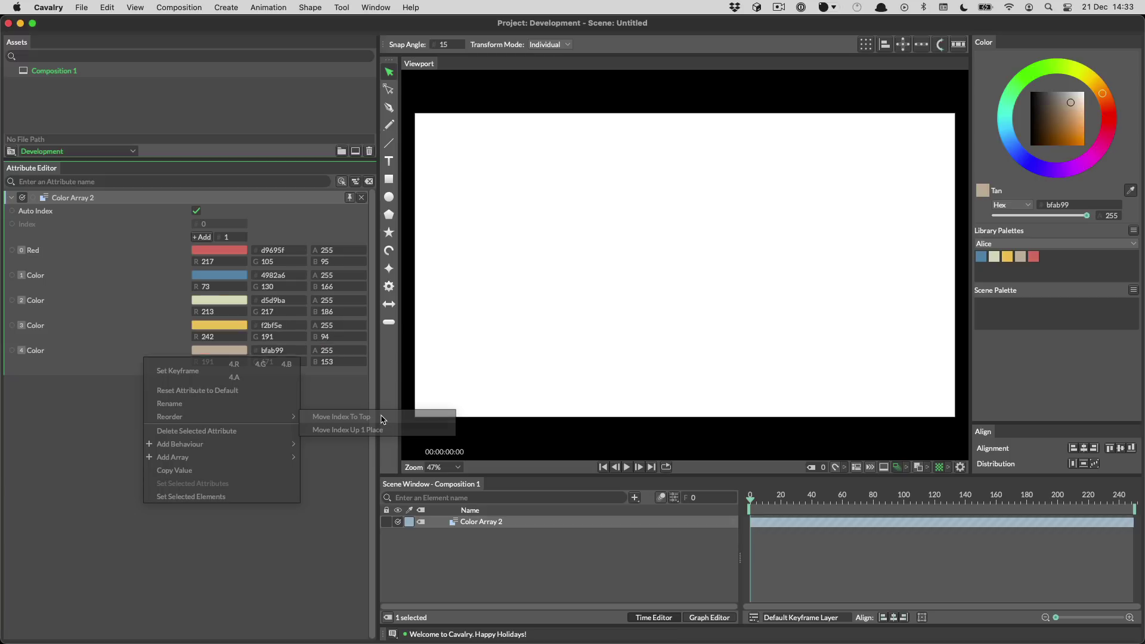
{"action": "left_click", "coordinate": [76, 256]}
Try moving the blue color entry down one place in the Color Array
{"action": "left_click", "coordinate": [143, 283]}
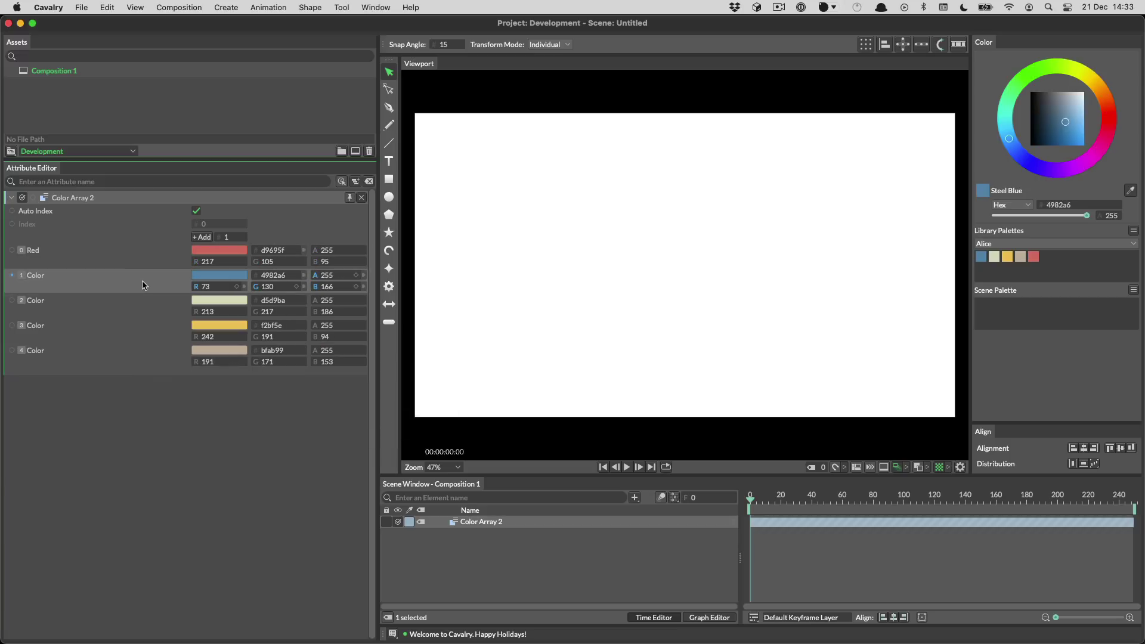
{"action": "right_click", "coordinate": [125, 287]}
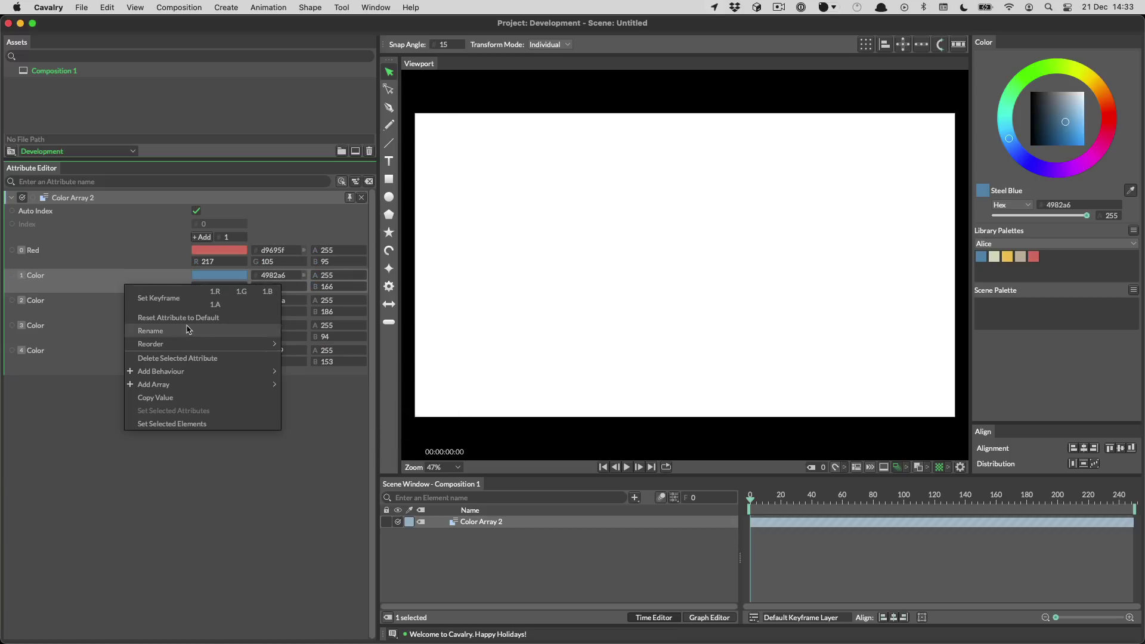
{"action": "mouse_move", "coordinate": [189, 344]}
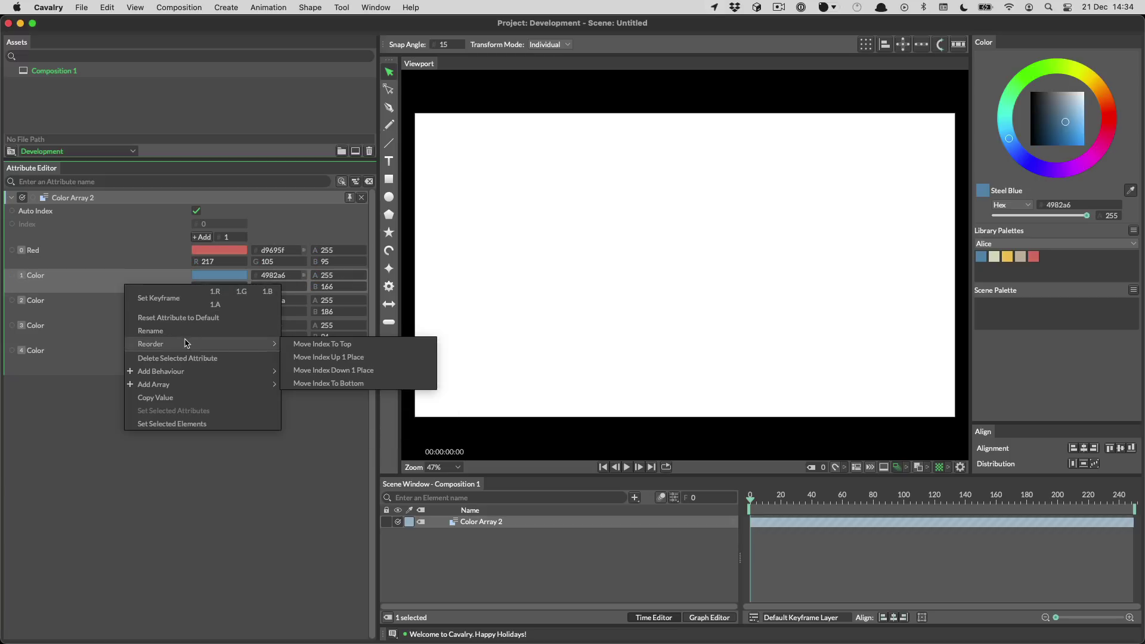
{"action": "left_click", "coordinate": [361, 370]}
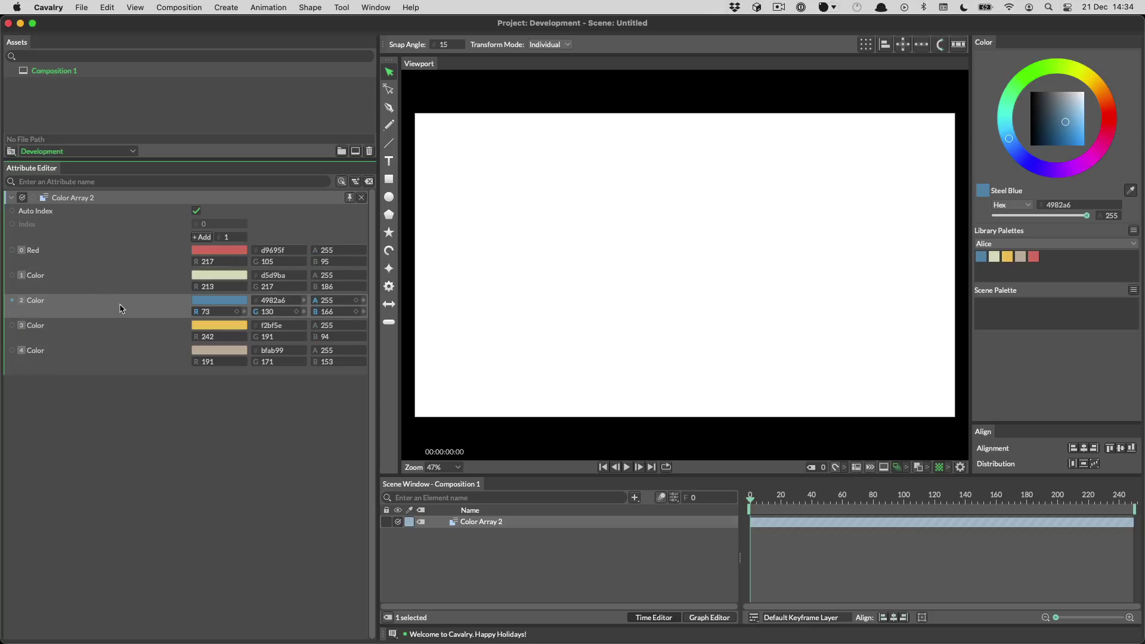
{"action": "key", "text": "super+z"}
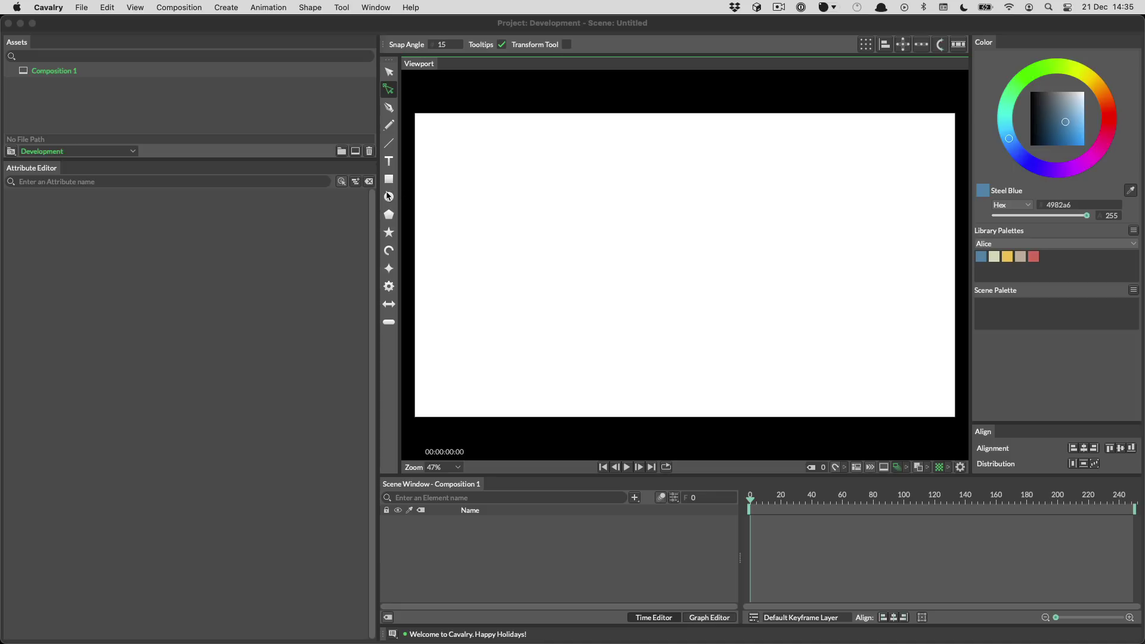
Draw an ellipse with a radius of about 296 by 326 near the middle of the composition and show its bounding box
{"action": "left_click", "coordinate": [388, 196]}
{"action": "left_click_drag", "start_coordinate": [588, 172], "coordinate": [753, 355]}
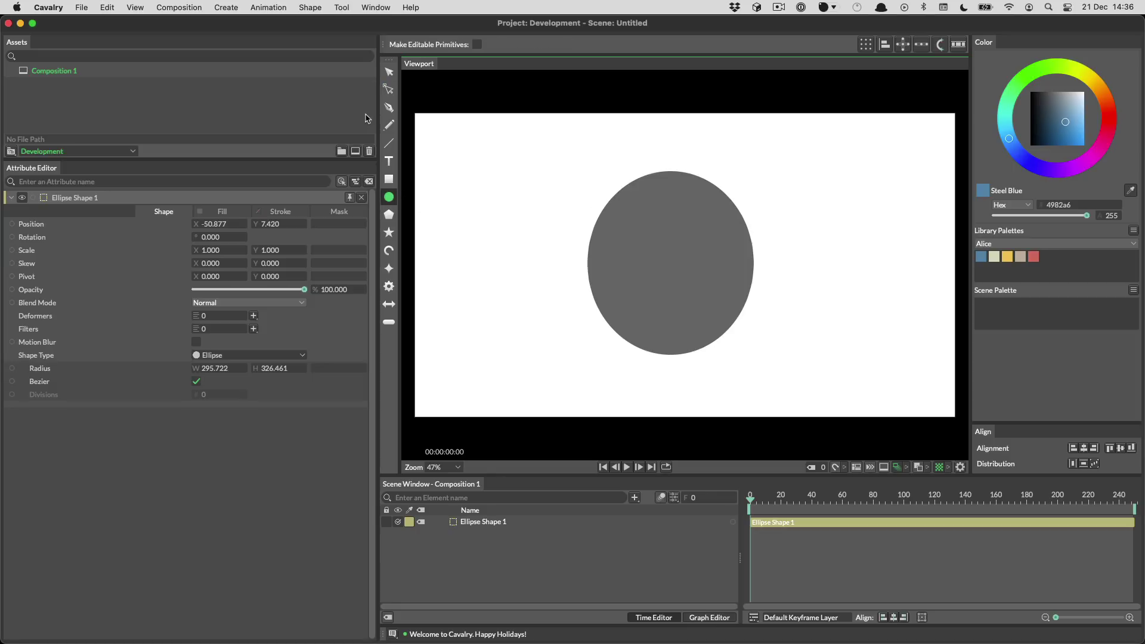
{"action": "left_click", "coordinate": [388, 89]}
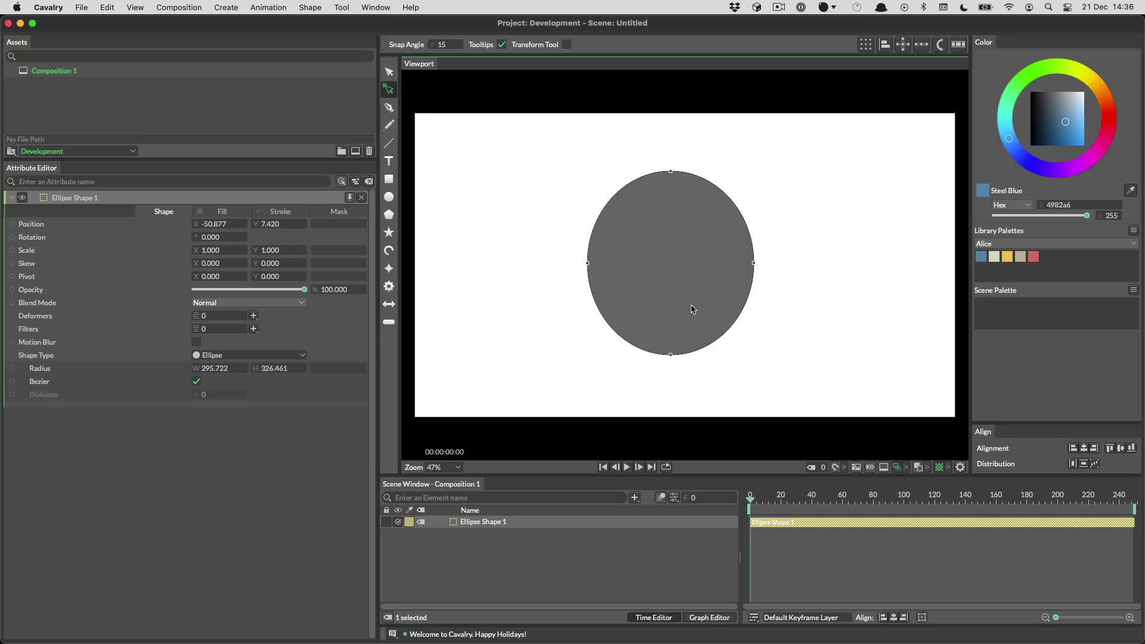
{"action": "left_click", "coordinate": [388, 196]}
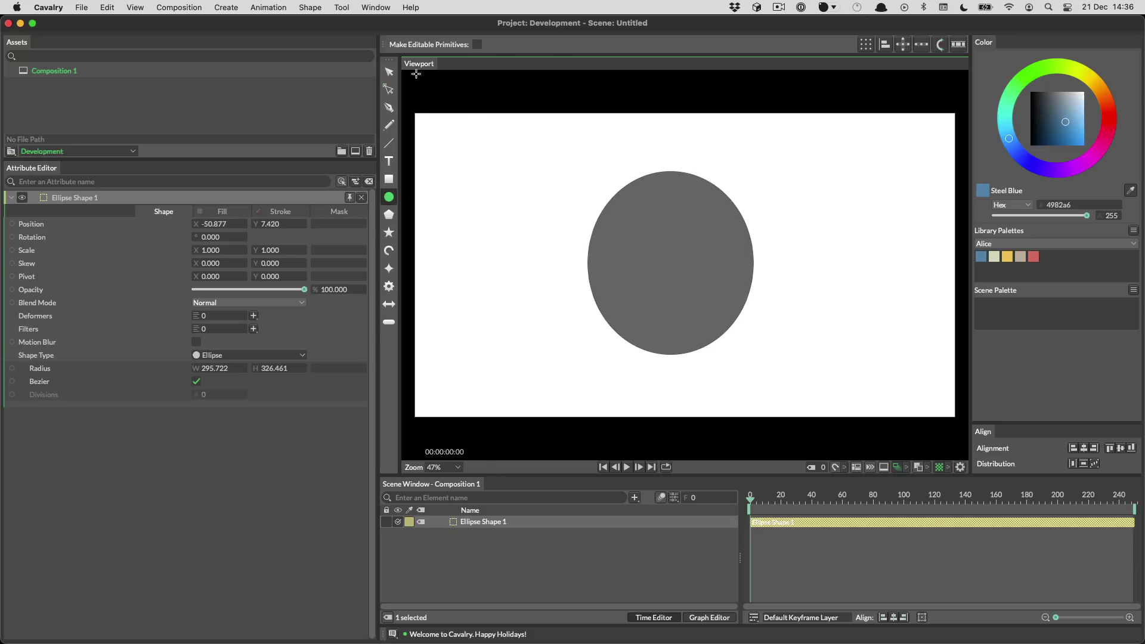
{"action": "left_click", "coordinate": [389, 72]}
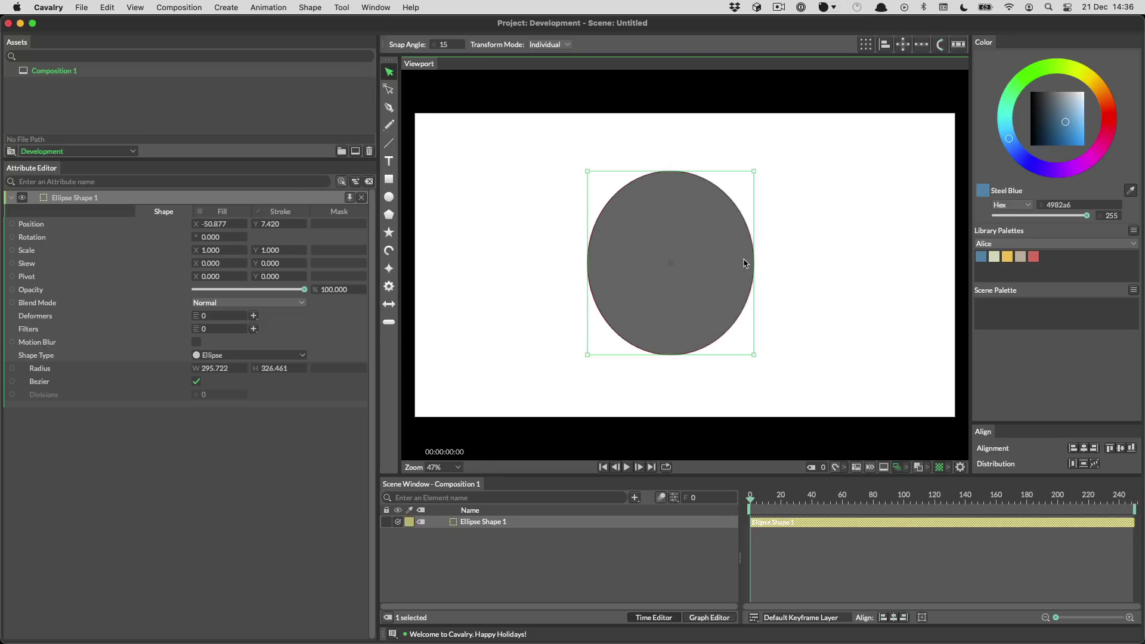
Try editing the ellipse's path by making the shape editable and moving its right-hand point slightly
{"action": "left_click", "coordinate": [388, 89]}
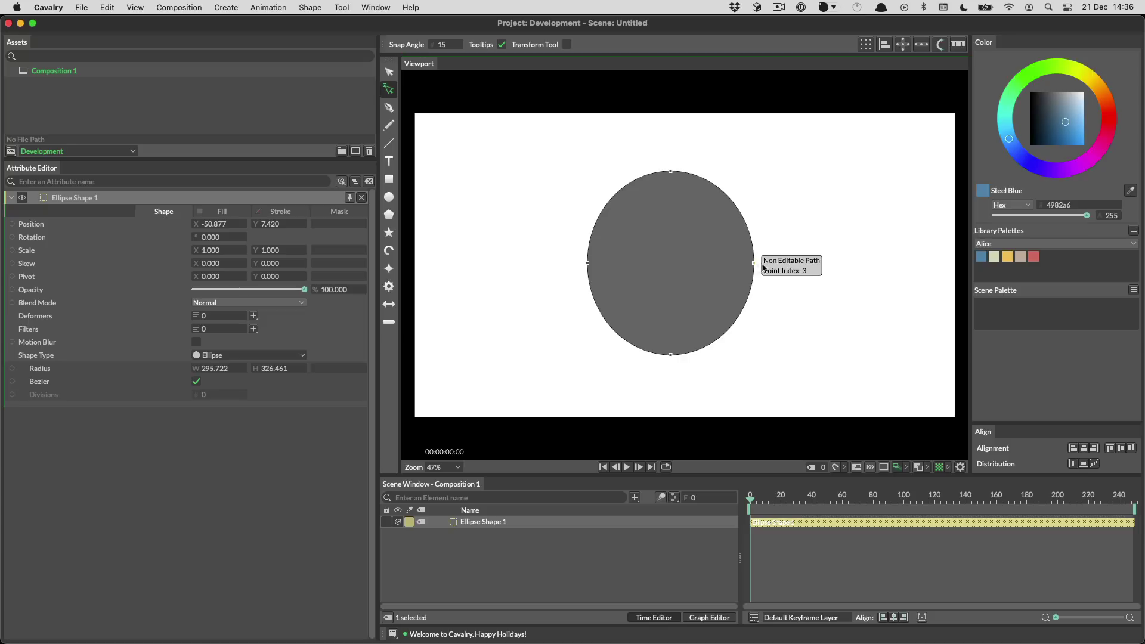
{"action": "left_click", "coordinate": [753, 264]}
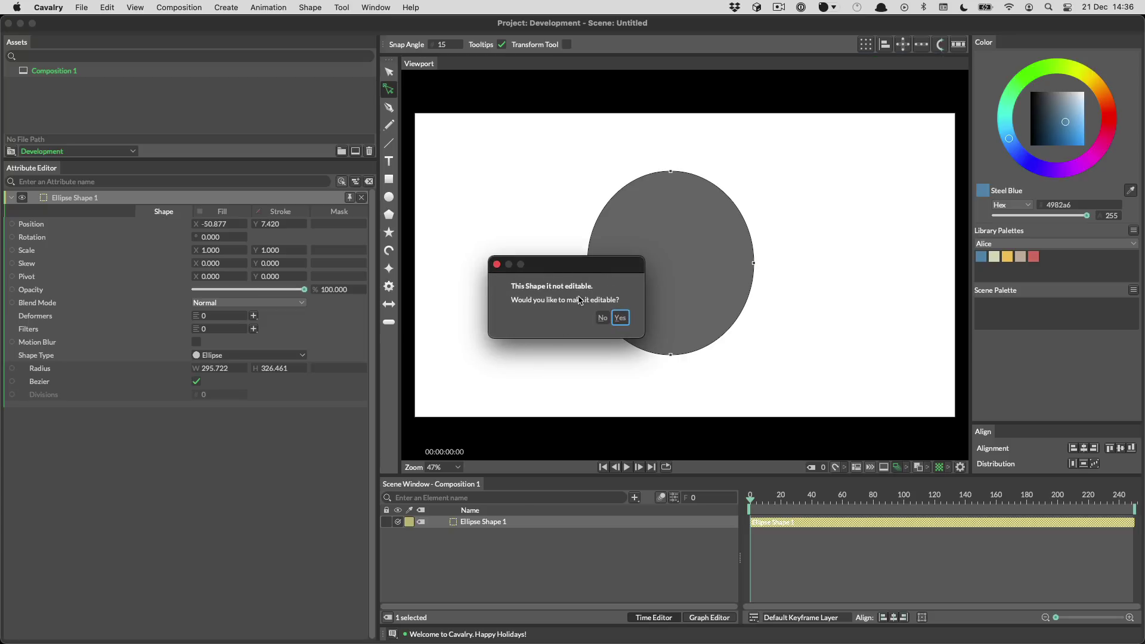
{"action": "left_click", "coordinate": [621, 317]}
{"action": "left_click_drag", "start_coordinate": [754, 266], "coordinate": [758, 267]}
{"action": "key", "text": "super+z"}
{"action": "key", "text": "super+z"}
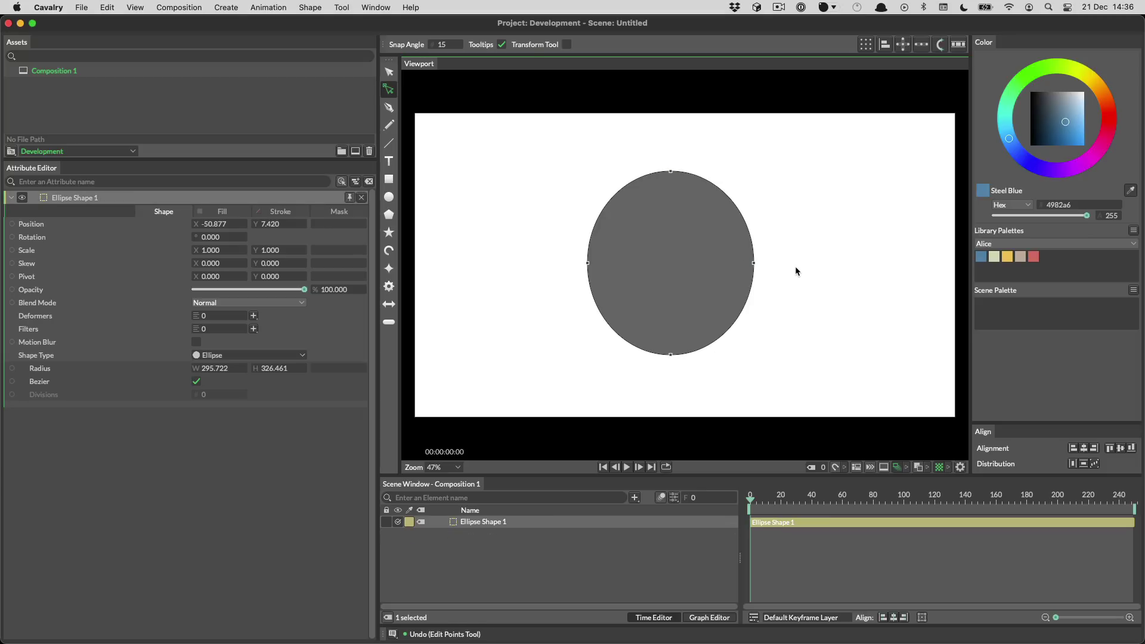
Convert the ellipse into an editable shape from its right-hand point and compare the Select and edit-points tools on it
{"action": "left_click", "coordinate": [754, 266]}
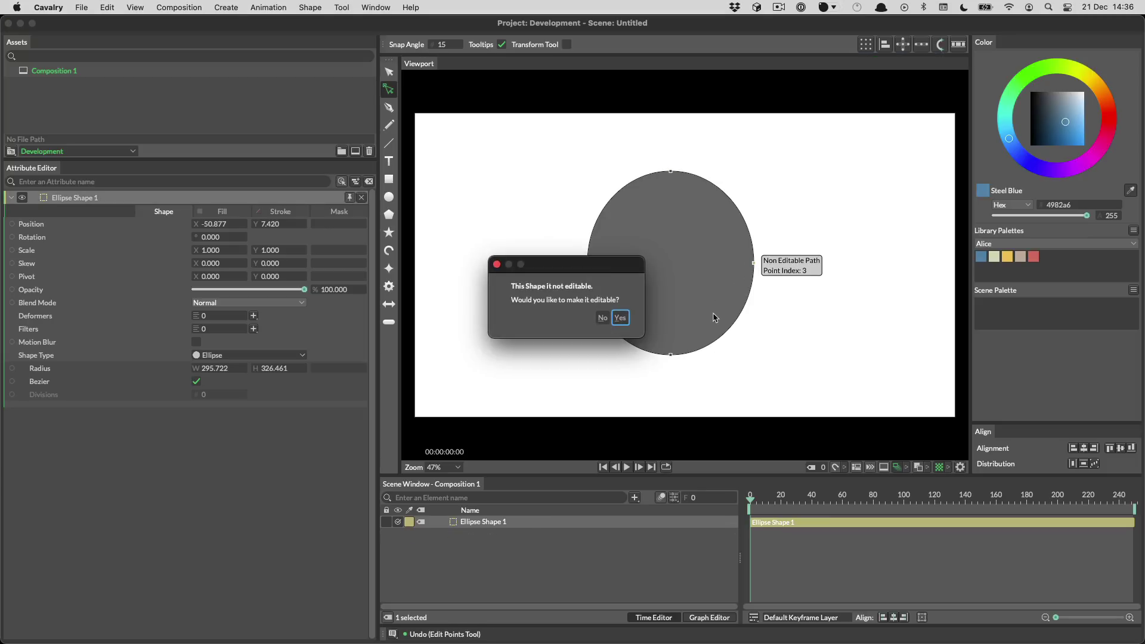
{"action": "left_click", "coordinate": [621, 317]}
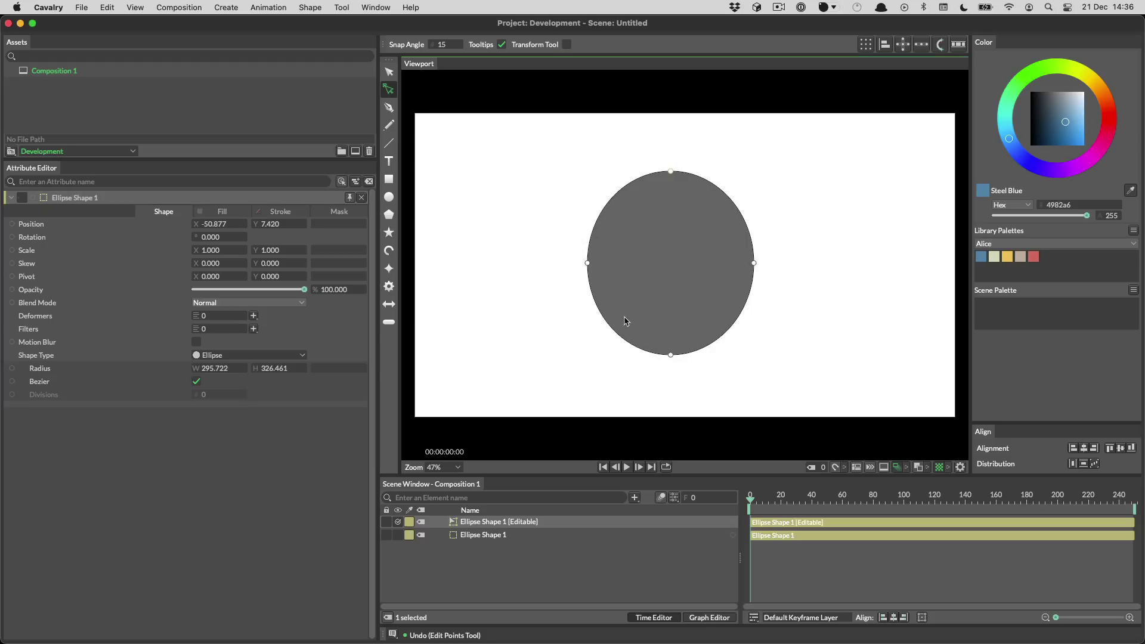
{"action": "left_click", "coordinate": [389, 71]}
{"action": "key", "text": "w"}
Delete the editable ellipse copy, make the original ellipse visible again and show its bounding box
{"action": "key", "text": "Delete"}
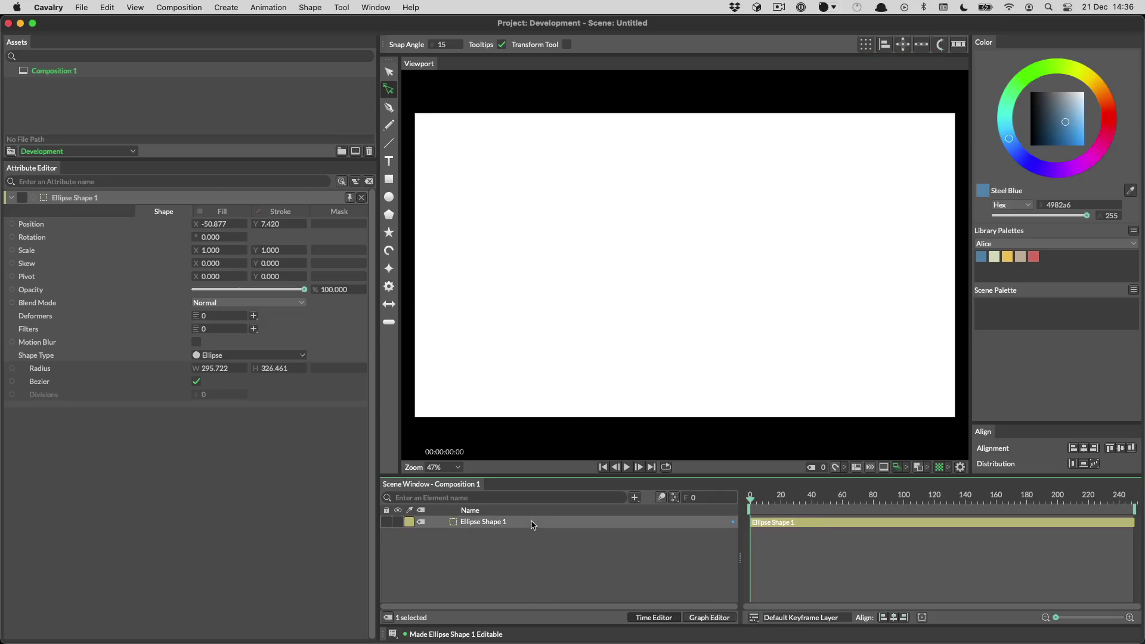
{"action": "left_click", "coordinate": [397, 522]}
{"action": "left_click", "coordinate": [696, 204]}
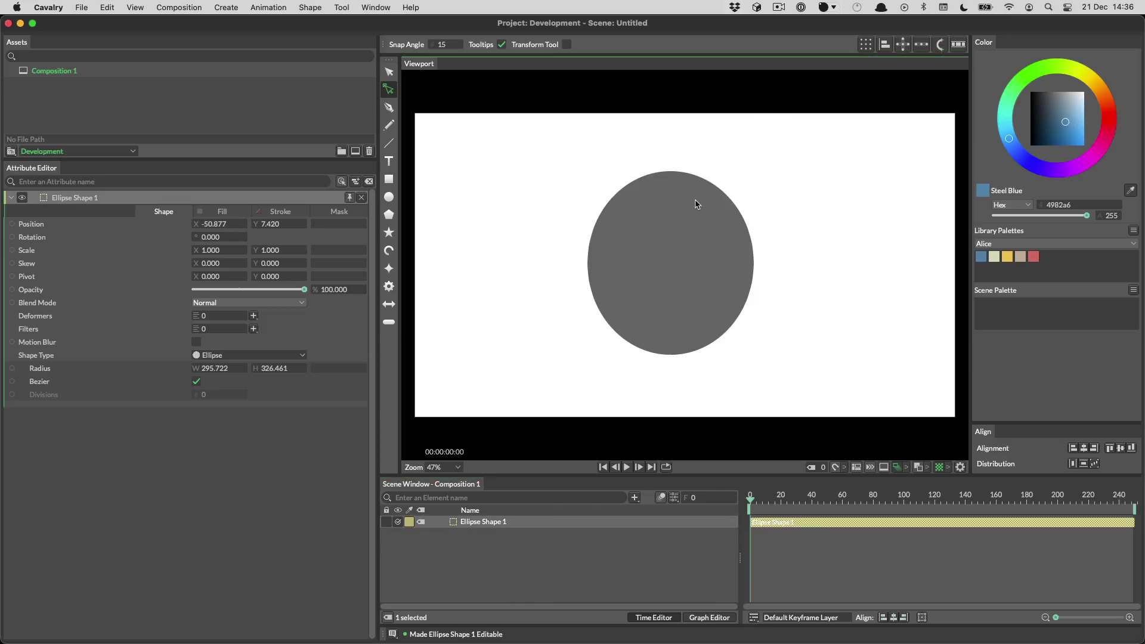
{"action": "left_click", "coordinate": [389, 72]}
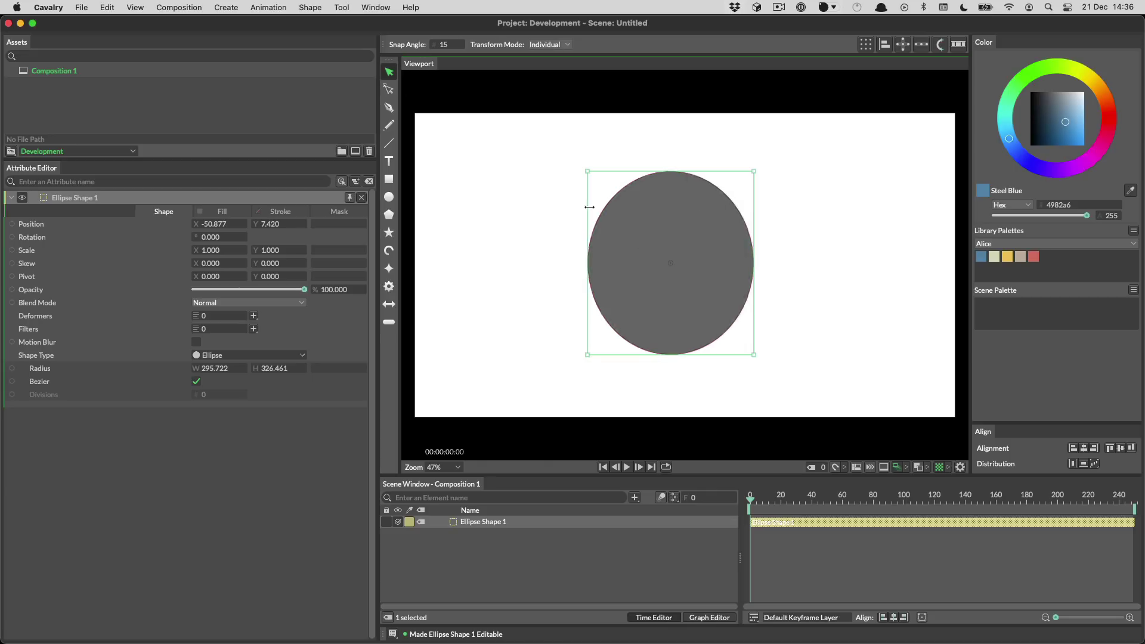
Make the ellipse editable and move the top point of its path slightly with the edit-points tool
{"action": "right_click", "coordinate": [691, 204]}
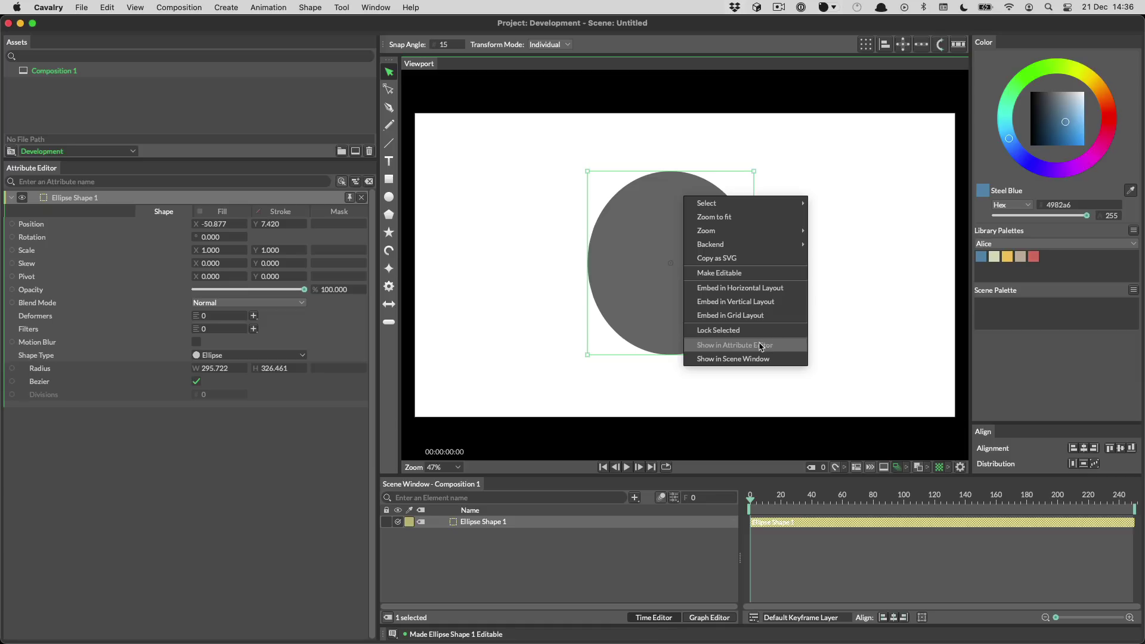
{"action": "left_click", "coordinate": [718, 274]}
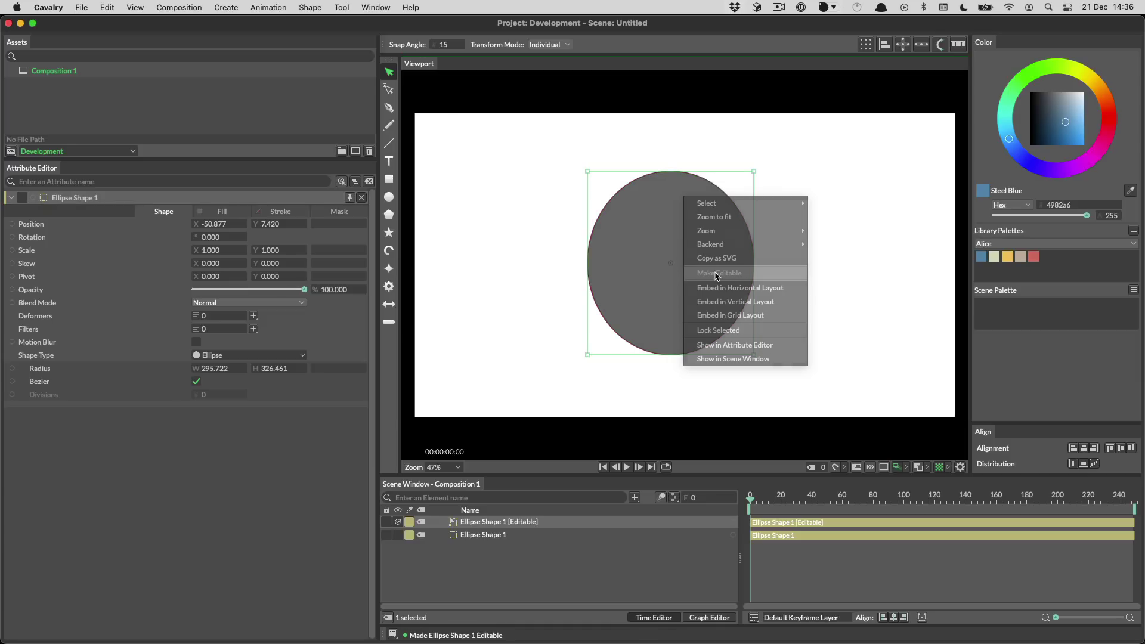
{"action": "left_click", "coordinate": [388, 89]}
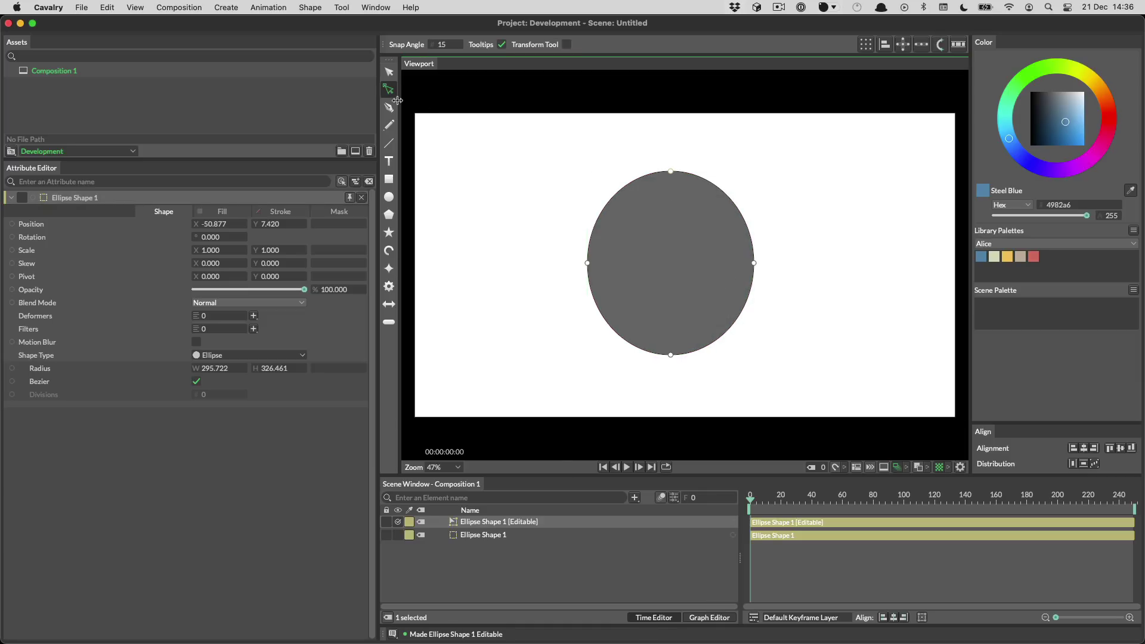
{"action": "mouse_move", "coordinate": [670, 174]}
{"action": "left_mouse_down"}
{"action": "mouse_move", "coordinate": [670, 245]}
{"action": "mouse_move", "coordinate": [670, 148]}
{"action": "mouse_move", "coordinate": [671, 169]}
{"action": "left_mouse_up"}
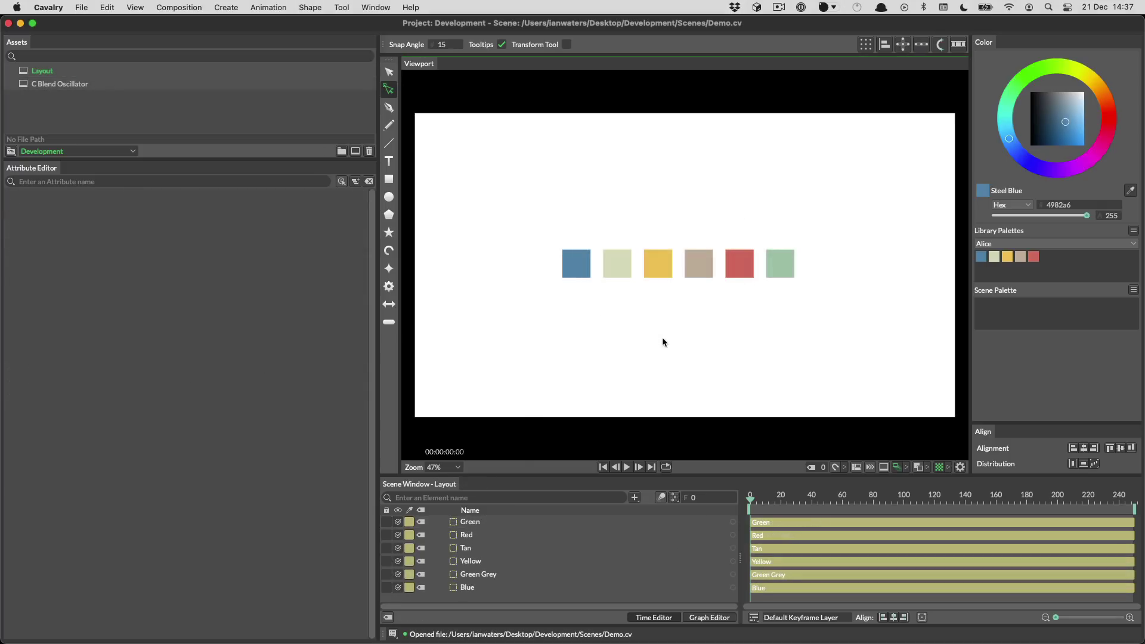
{"action": "right_click", "coordinate": [715, 189]}
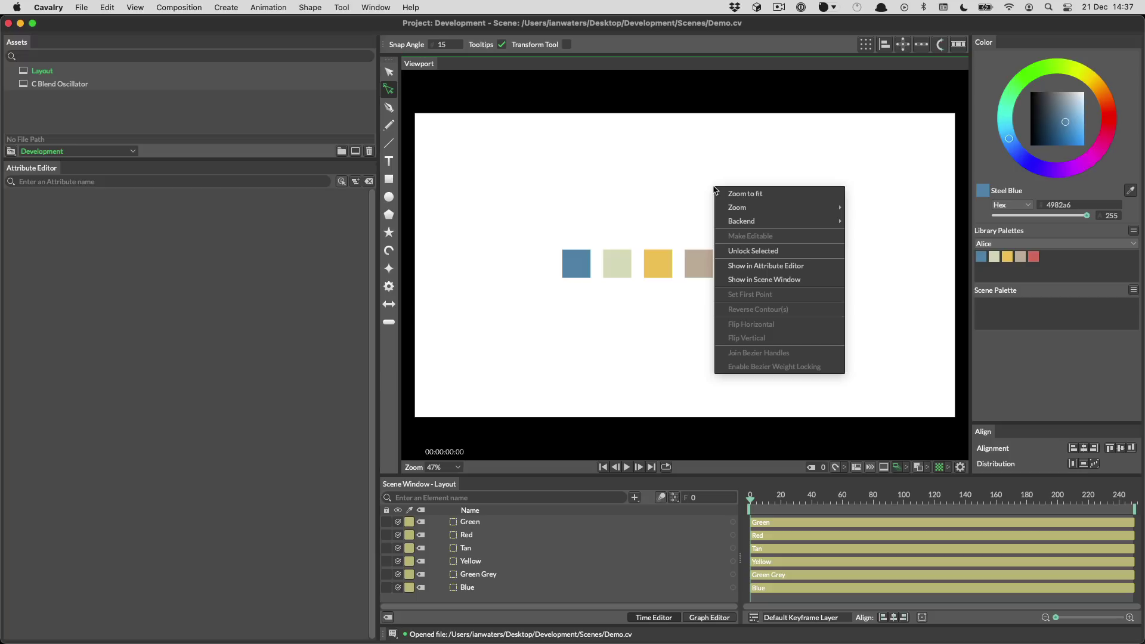
{"action": "left_click", "coordinate": [642, 185]}
{"action": "left_click_drag", "start_coordinate": [485, 207], "coordinate": [782, 267]}
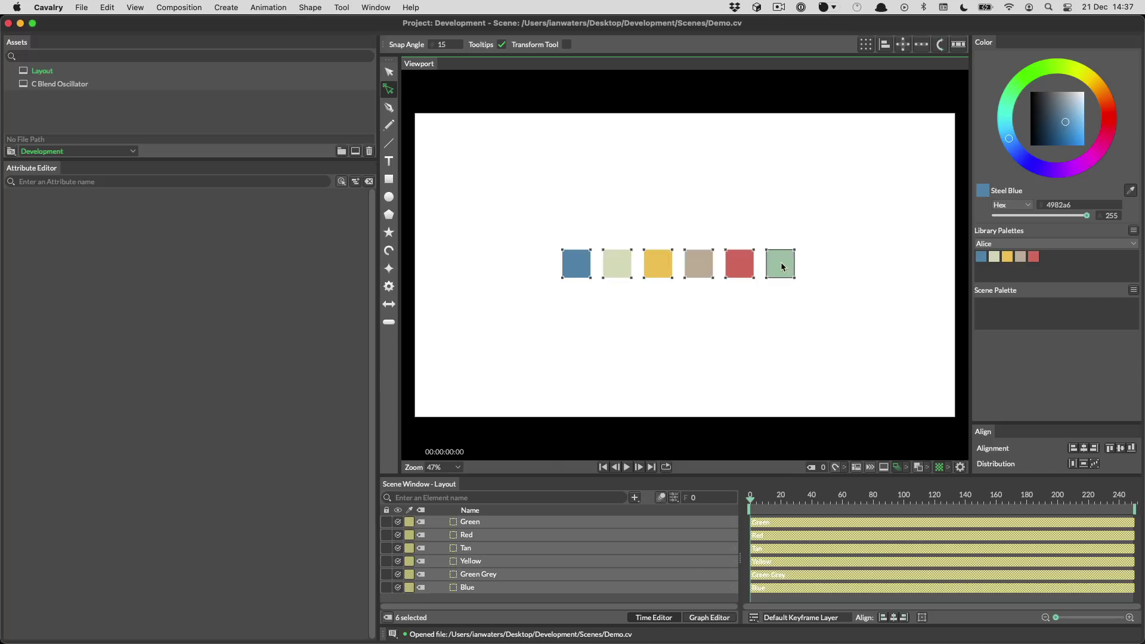
{"action": "right_click", "coordinate": [779, 264]}
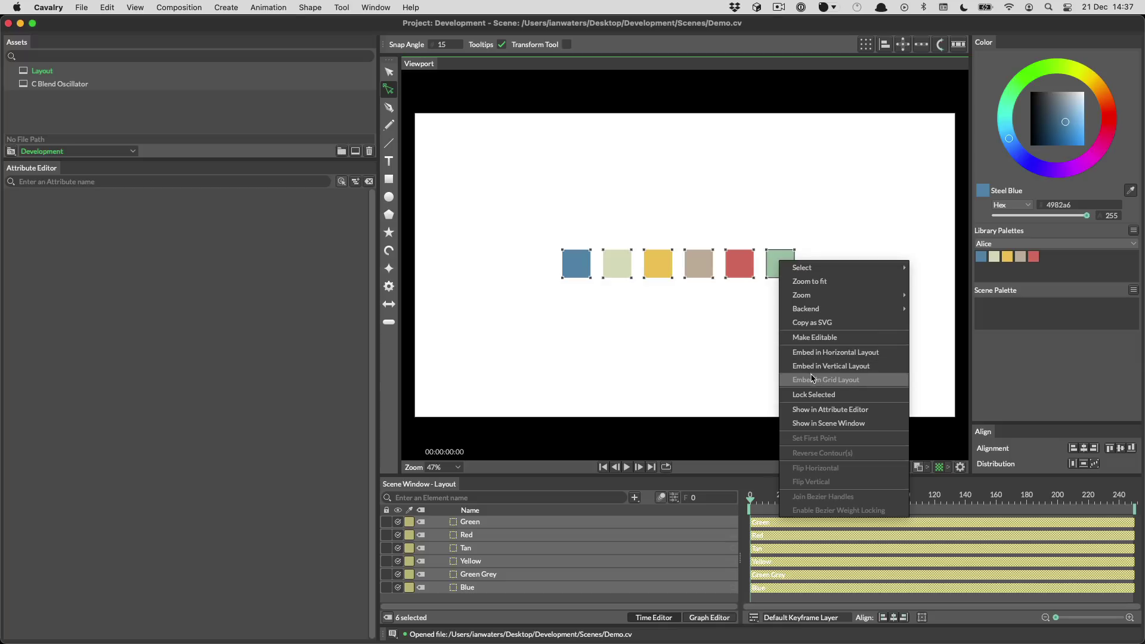
{"action": "key", "text": "Escape"}
Embed all six coloured squares in a Horizontal Layout using the Select tool
{"action": "key", "text": "q"}
{"action": "left_click_drag", "start_coordinate": [528, 185], "coordinate": [902, 319]}
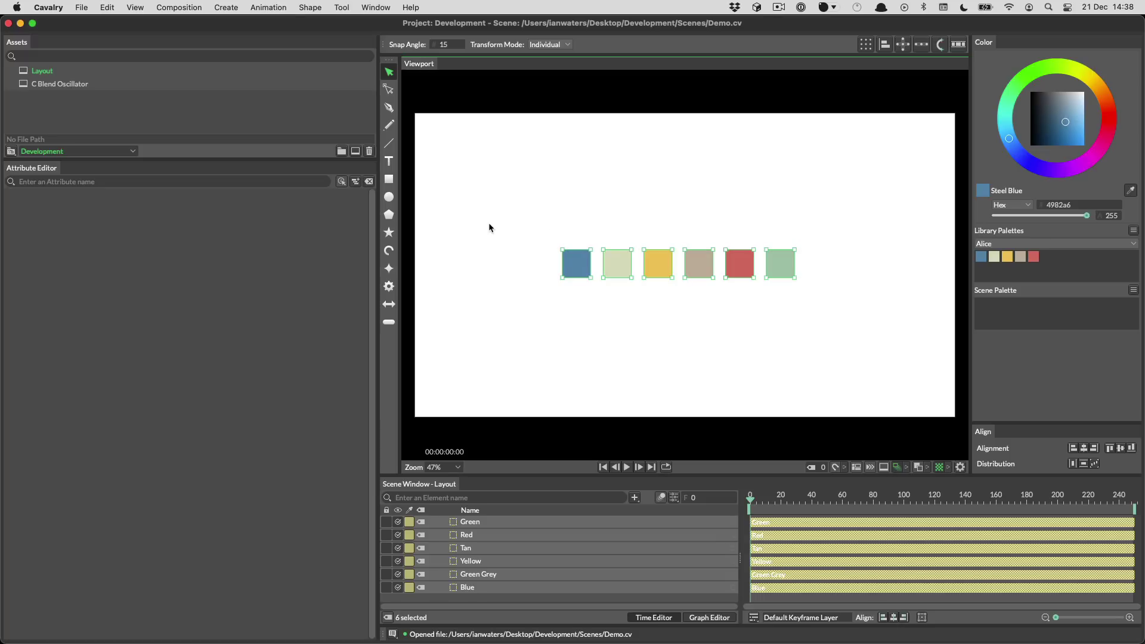
{"action": "right_click", "coordinate": [582, 272]}
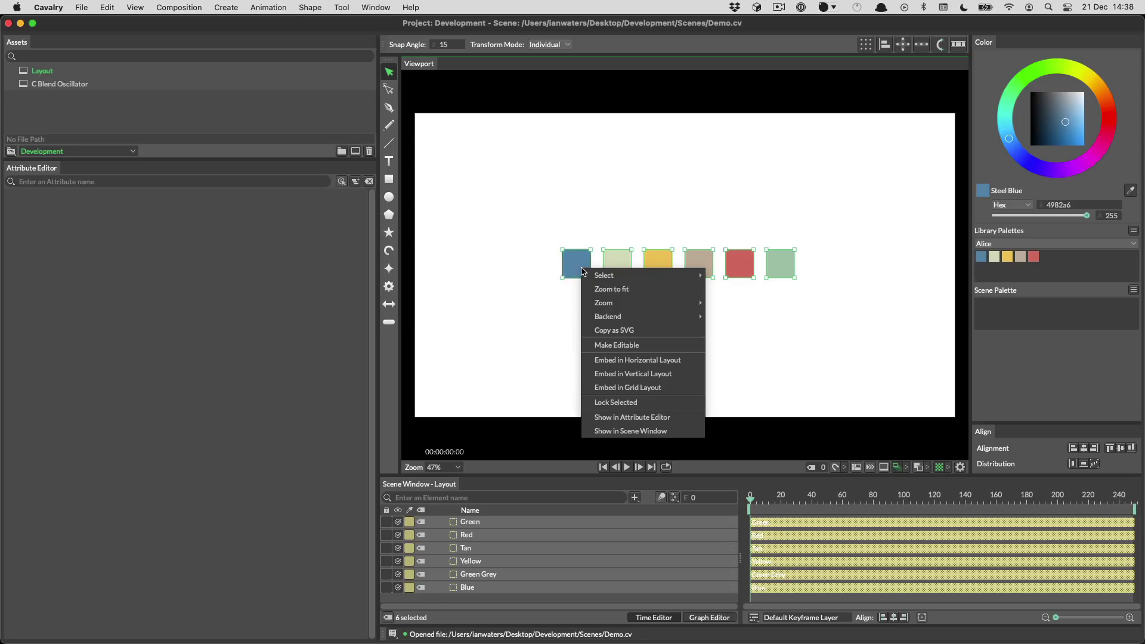
{"action": "left_click", "coordinate": [623, 360]}
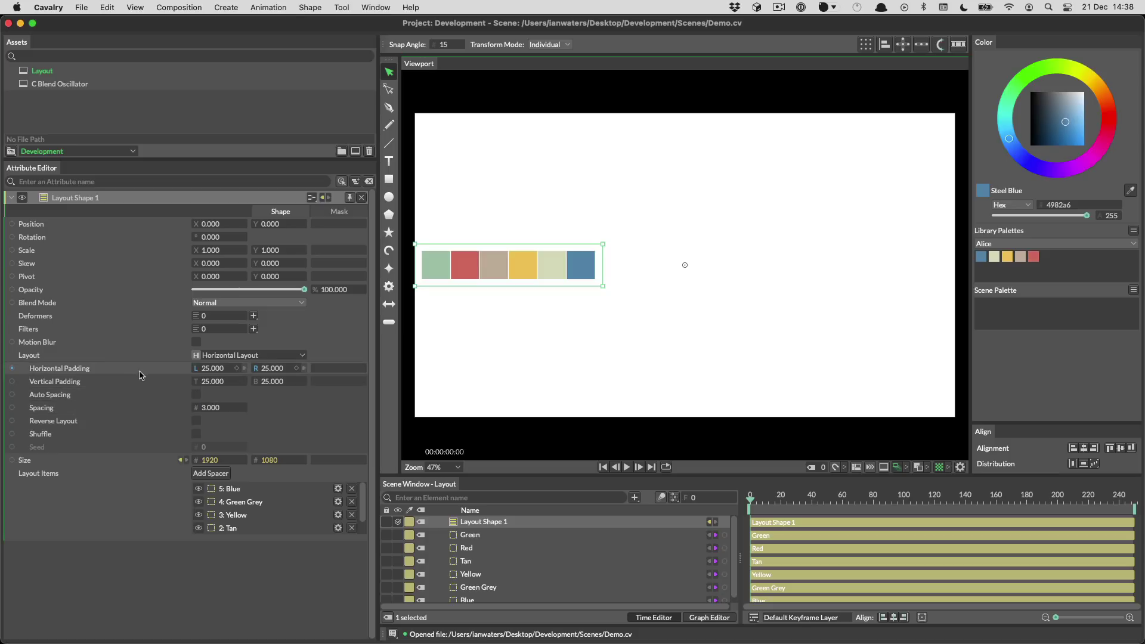
Try a left horizontal padding of 143 on the layout and undo the change, keeping spacing at 3
{"action": "left_click_drag", "start_coordinate": [196, 368], "coordinate": [291, 372]}
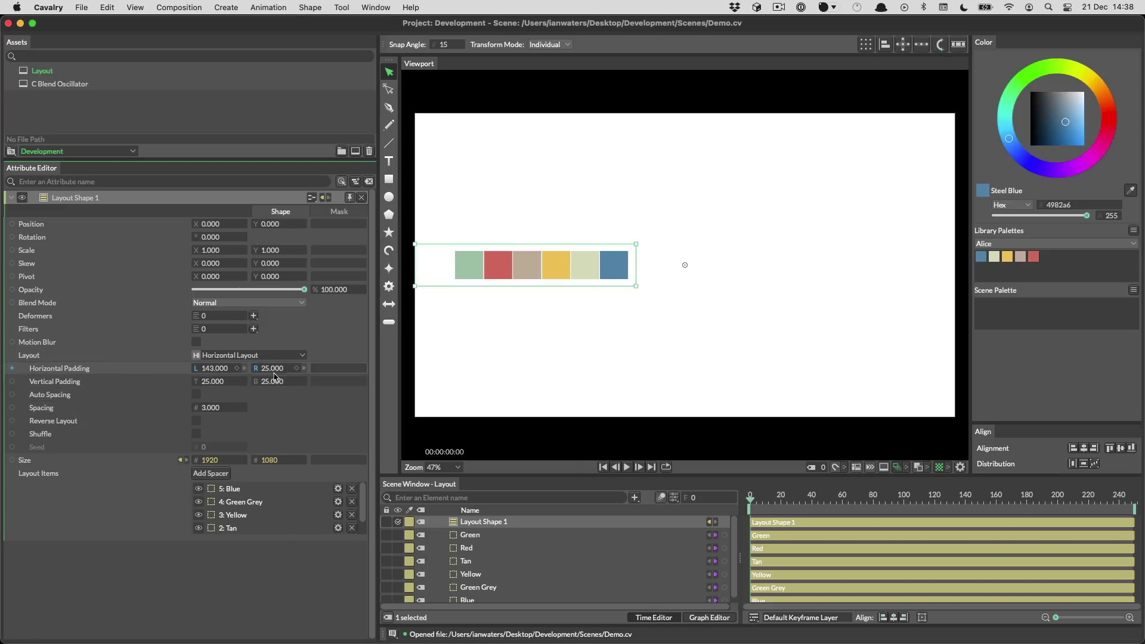
{"action": "key", "text": "super+z"}
{"action": "mouse_move", "coordinate": [209, 411]}
{"action": "left_mouse_down"}
{"action": "mouse_move", "coordinate": [350, 408]}
{"action": "mouse_move", "coordinate": [212, 410]}
{"action": "left_mouse_up"}
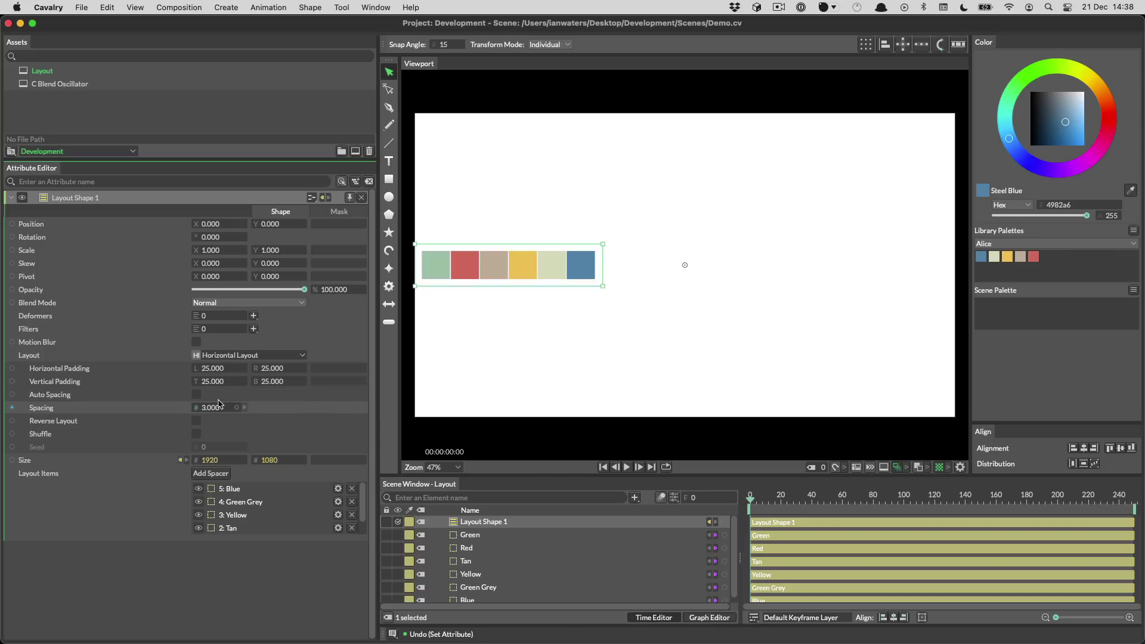
Enable Auto Spacing on the layout and set the composition width to 1838
{"action": "left_click", "coordinate": [197, 394]}
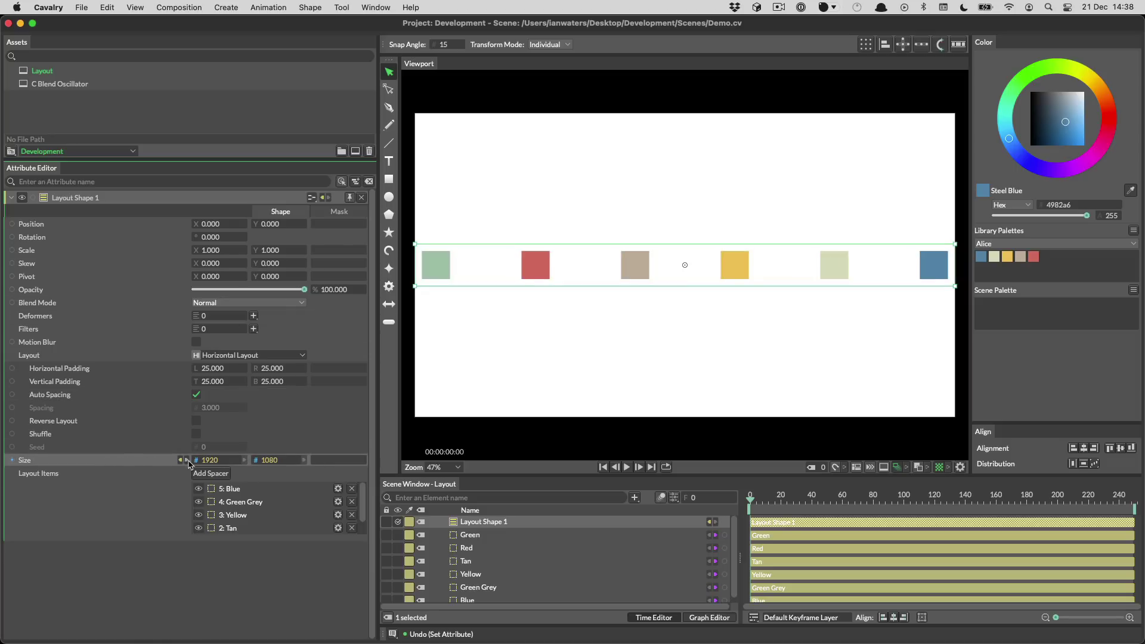
{"action": "left_click", "coordinate": [674, 497]}
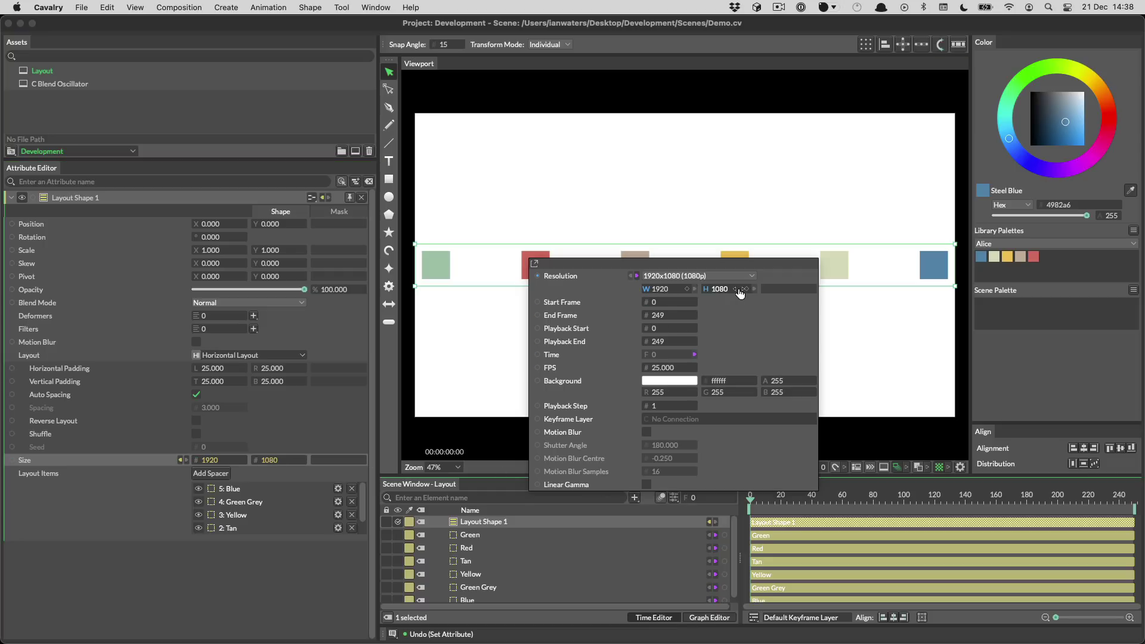
{"action": "left_click_drag", "start_coordinate": [662, 289], "coordinate": [789, 317]}
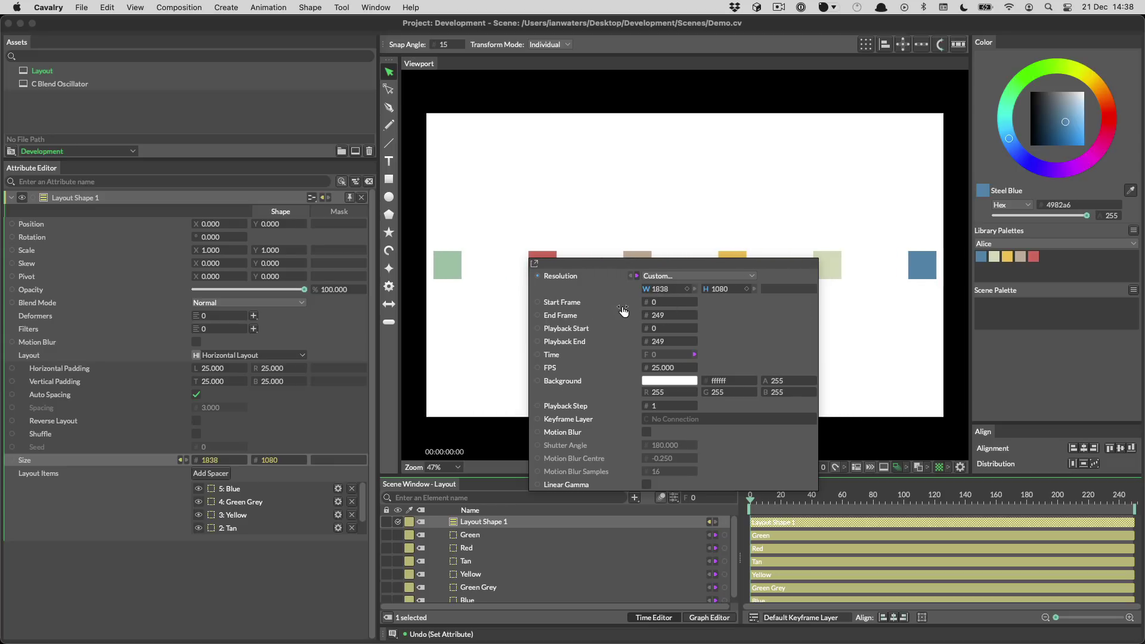
{"action": "left_click", "coordinate": [474, 341]}
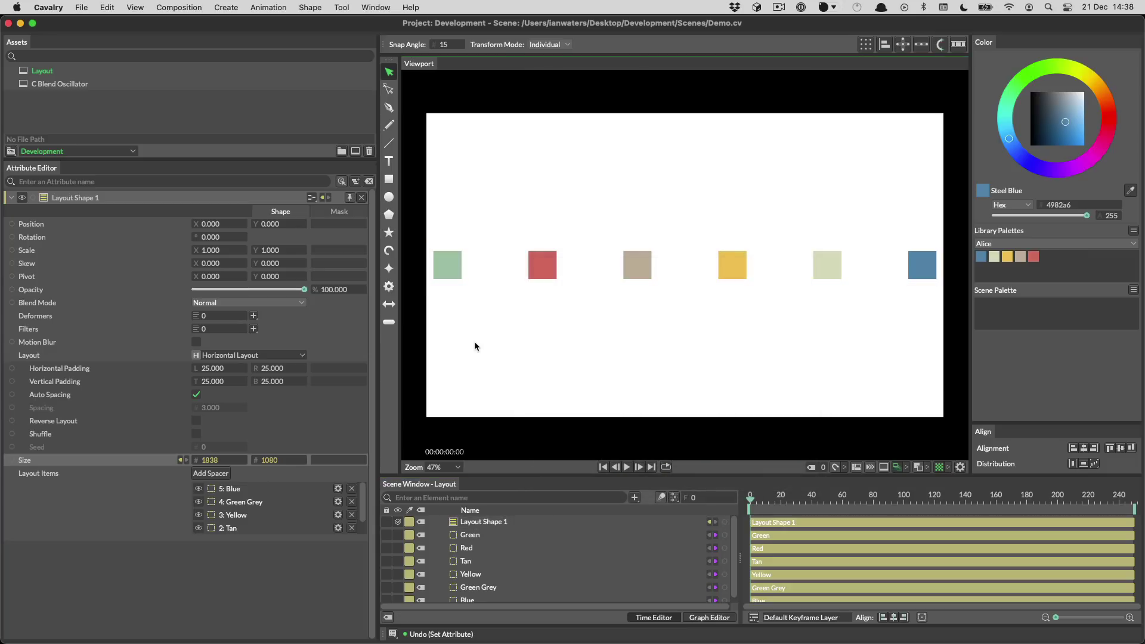
Turn off Auto Spacing and set the layout's spacing to 47
{"action": "left_click", "coordinate": [196, 394]}
{"action": "left_click_drag", "start_coordinate": [213, 413], "coordinate": [240, 410]}
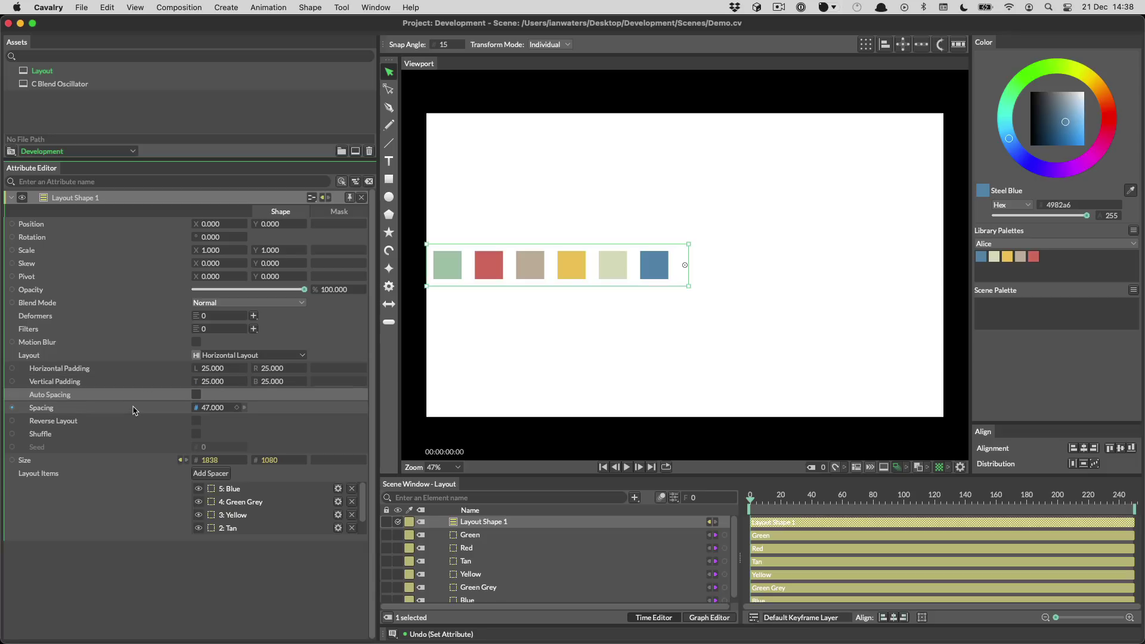
Try the Reverse Layout option on the row of squares and turn it back off
{"action": "left_click", "coordinate": [196, 420]}
{"action": "left_click", "coordinate": [195, 420]}
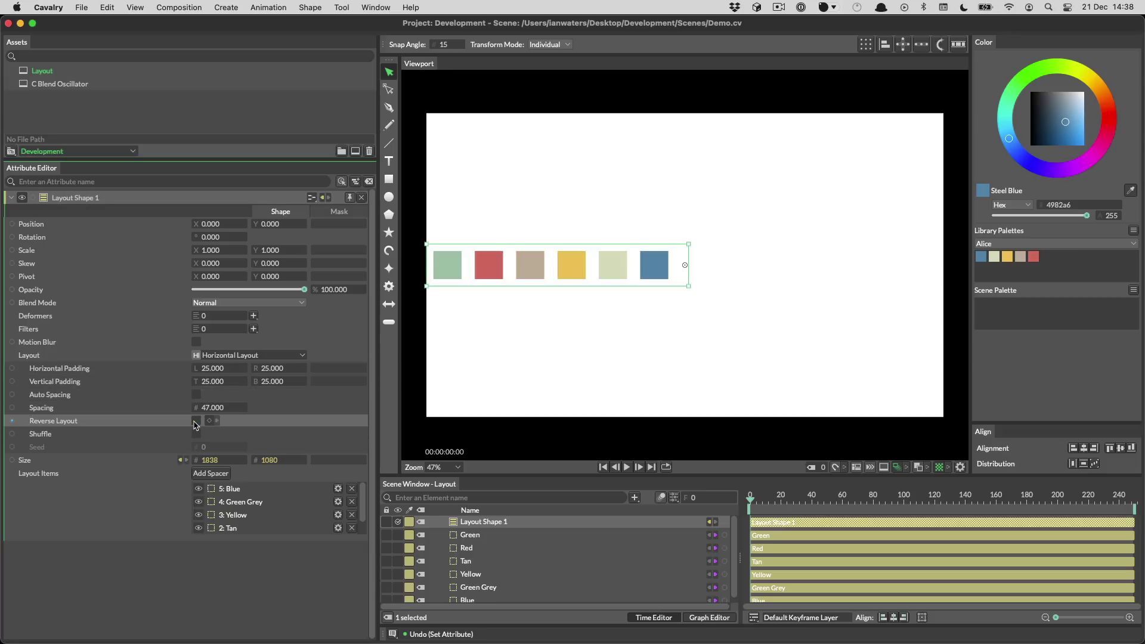
{"action": "left_click", "coordinate": [196, 420]}
{"action": "left_click", "coordinate": [196, 421]}
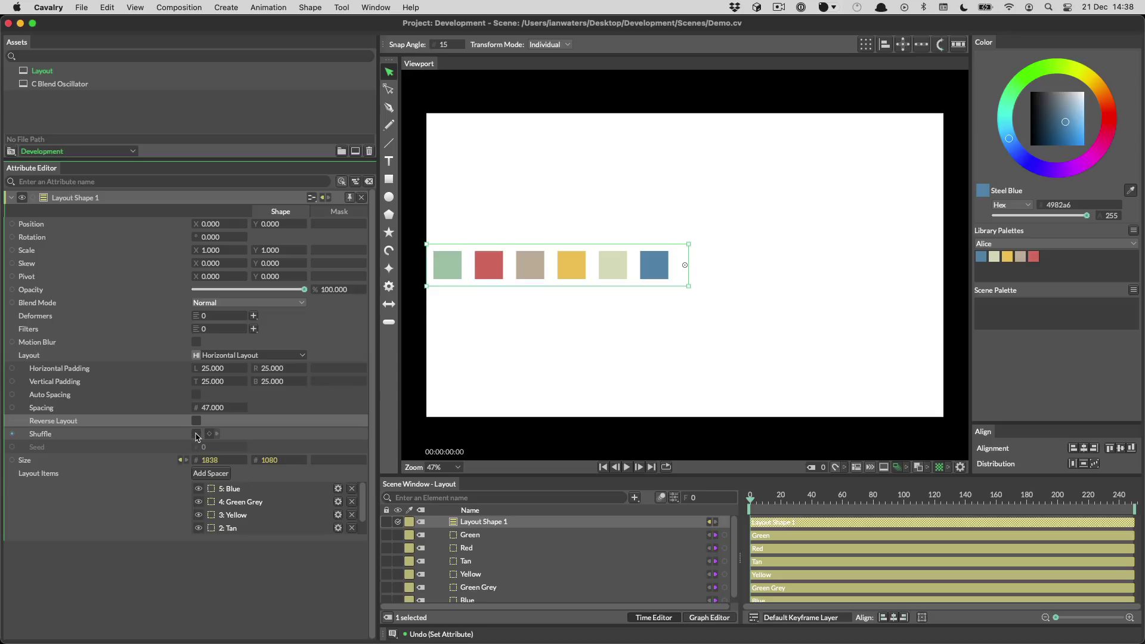
Try shuffling the layout items with seeds up to 6 and turn Shuffle back off
{"action": "left_click", "coordinate": [196, 433]}
{"action": "left_click", "coordinate": [218, 447]}
{"action": "left_click", "coordinate": [218, 447]}
{"action": "left_click", "coordinate": [219, 447]}
{"action": "left_click", "coordinate": [219, 447]}
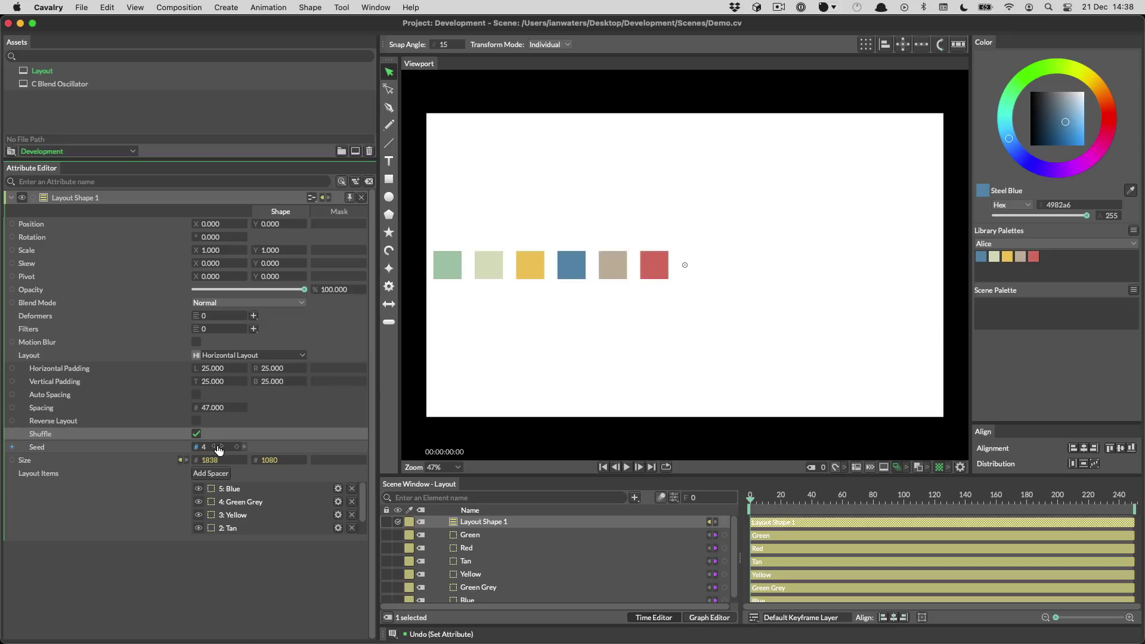
{"action": "left_click", "coordinate": [219, 447]}
{"action": "left_click", "coordinate": [219, 448]}
{"action": "left_click", "coordinate": [196, 434]}
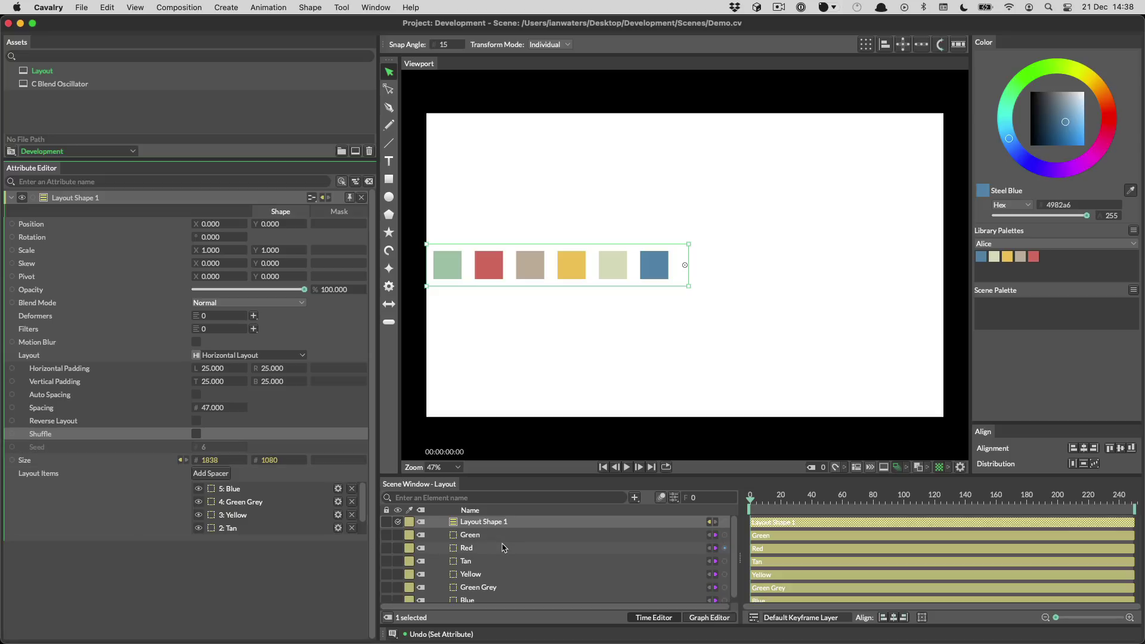
Try changing the width of the Red square inside the layout and undo the change
{"action": "left_click", "coordinate": [466, 547]}
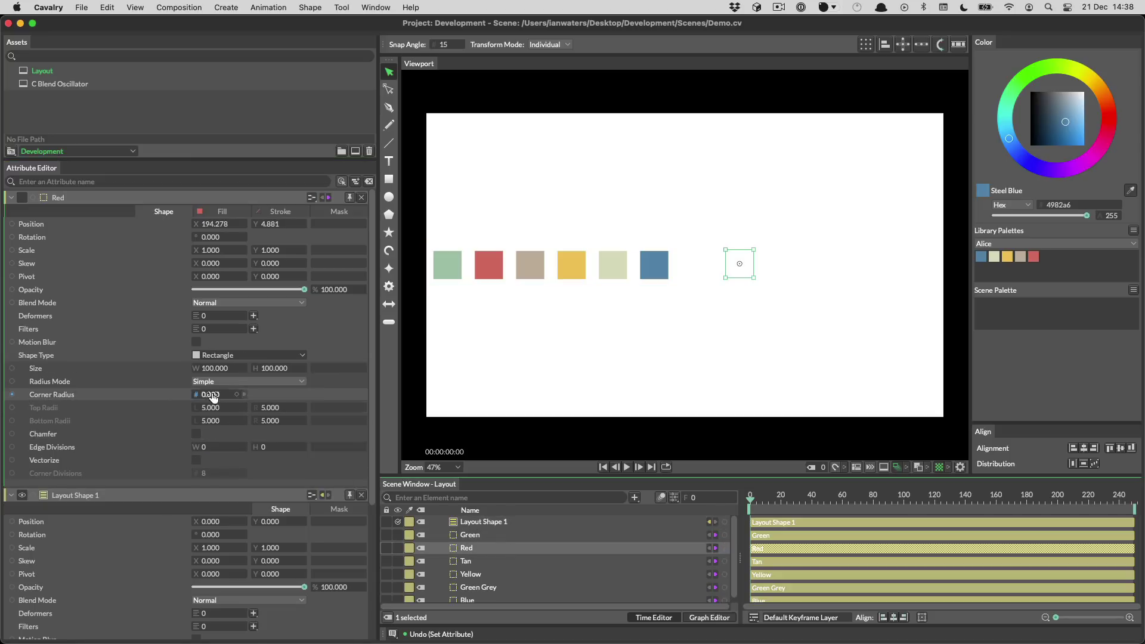
{"action": "left_click_drag", "start_coordinate": [210, 367], "coordinate": [608, 356]}
{"action": "key", "text": "super+z"}
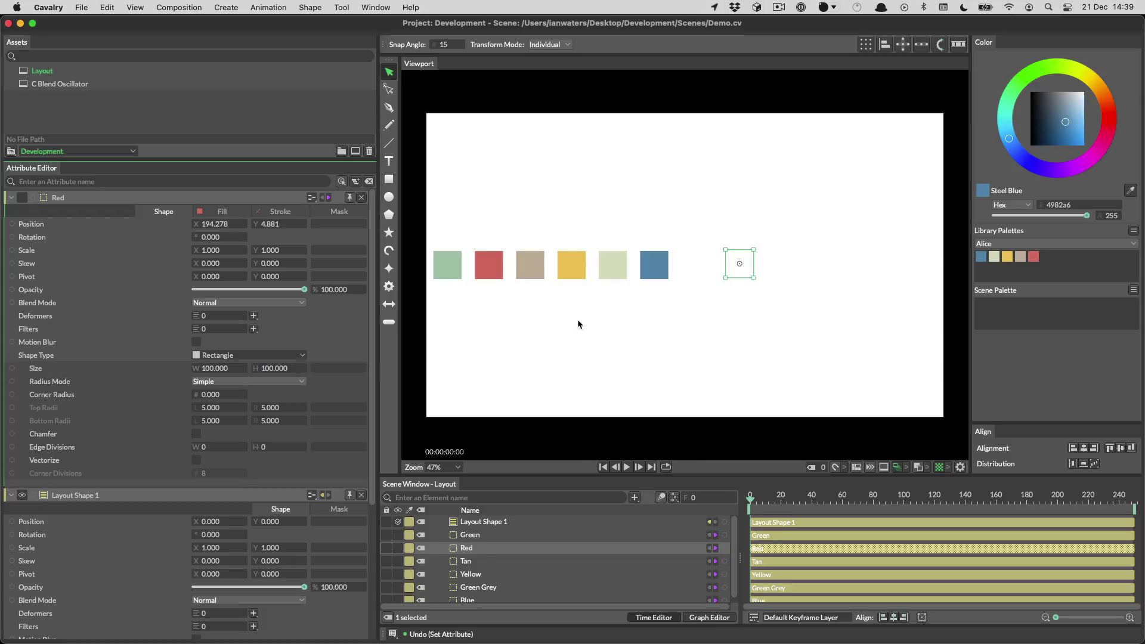
Add a spacer to the layout and place it between the Green Grey and Yellow items
{"action": "left_click", "coordinate": [508, 523]}
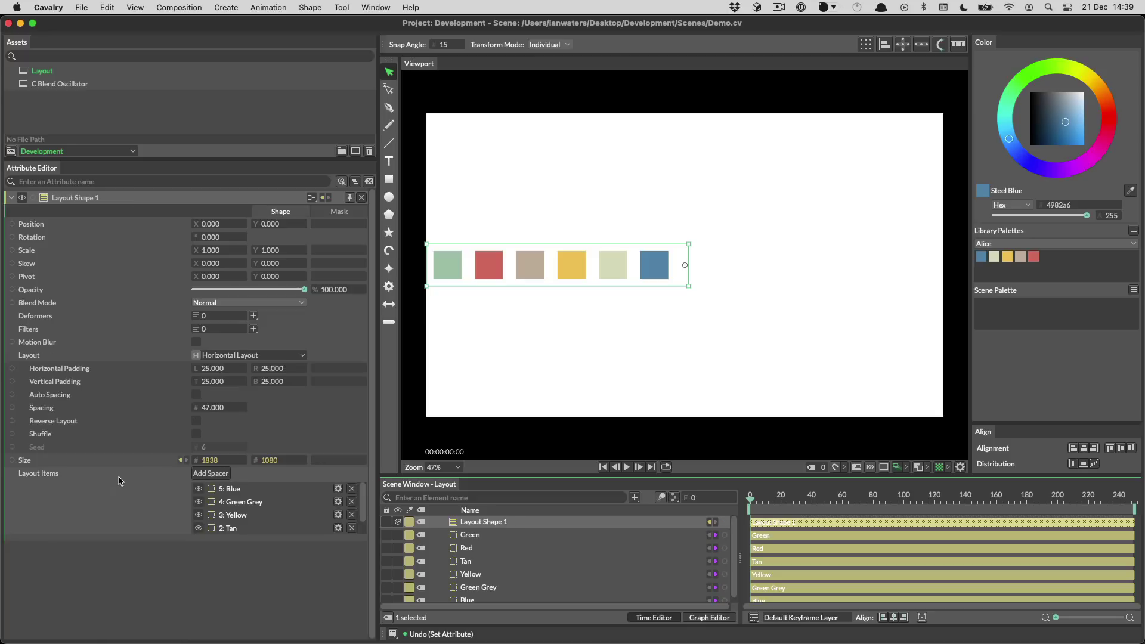
{"action": "left_click", "coordinate": [210, 473]}
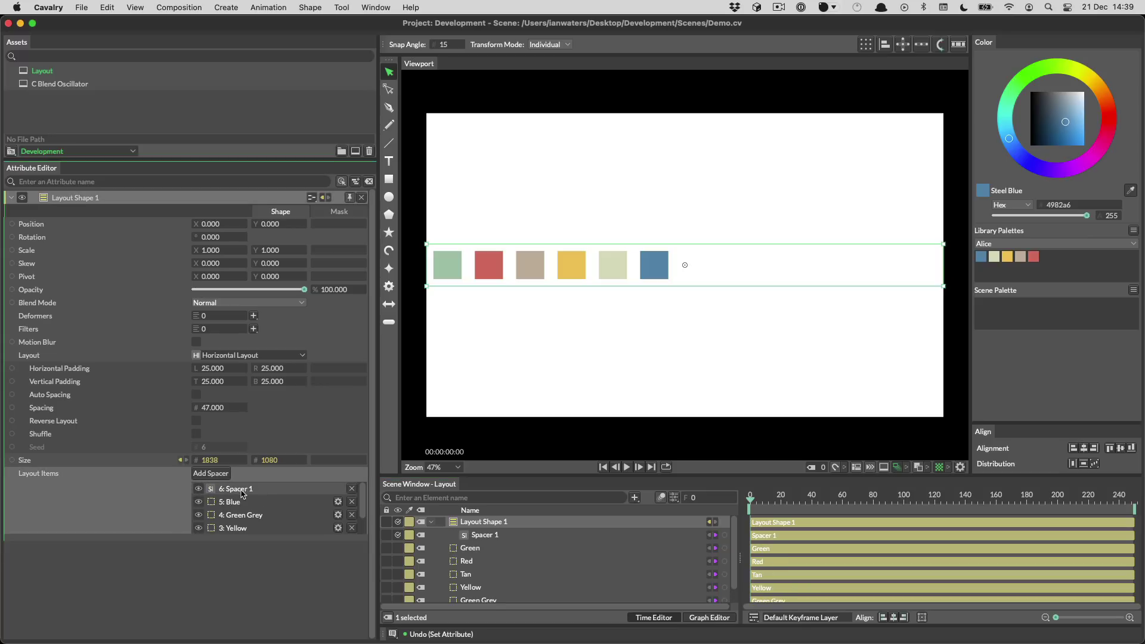
{"action": "left_click_drag", "start_coordinate": [243, 491], "coordinate": [251, 525]}
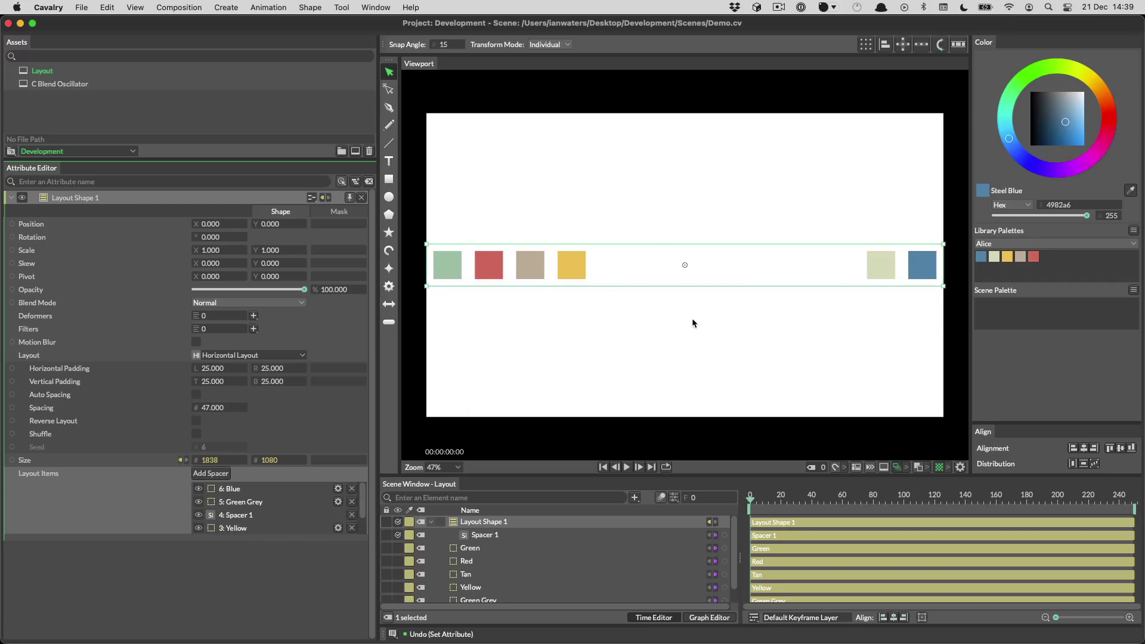
Set the composition width to 1901 in the composition settings
{"action": "left_click", "coordinate": [679, 496]}
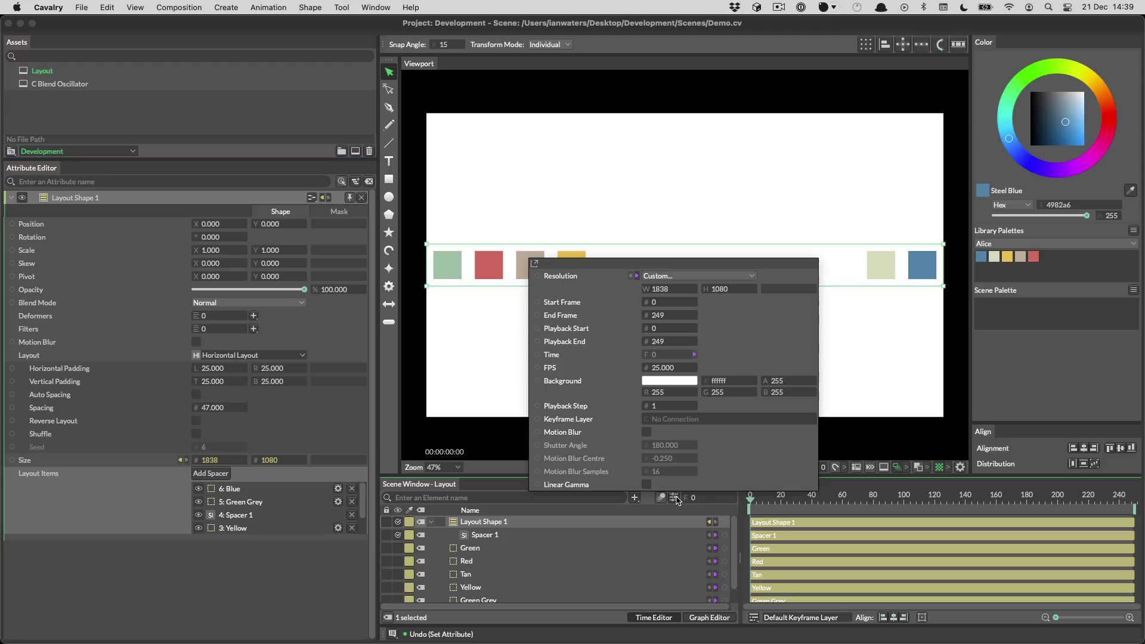
{"action": "left_click_drag", "start_coordinate": [662, 289], "coordinate": [701, 303]}
{"action": "left_click", "coordinate": [508, 341]}
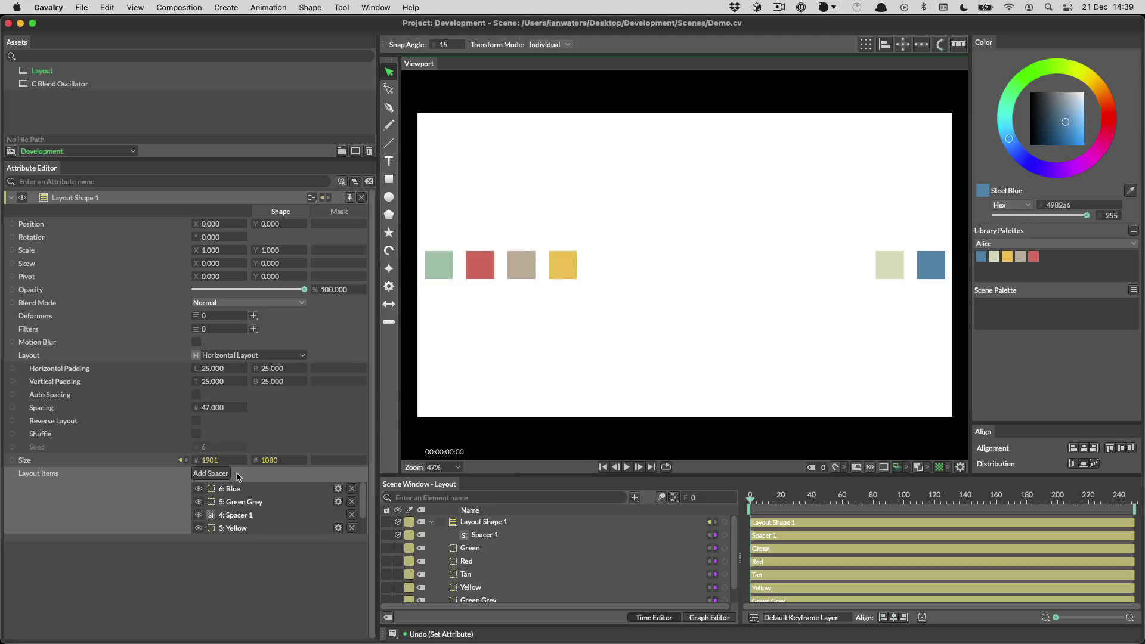
Try a second spacer in the layout, toggling its visibility, and remove it from the layout items
{"action": "left_click", "coordinate": [211, 474]}
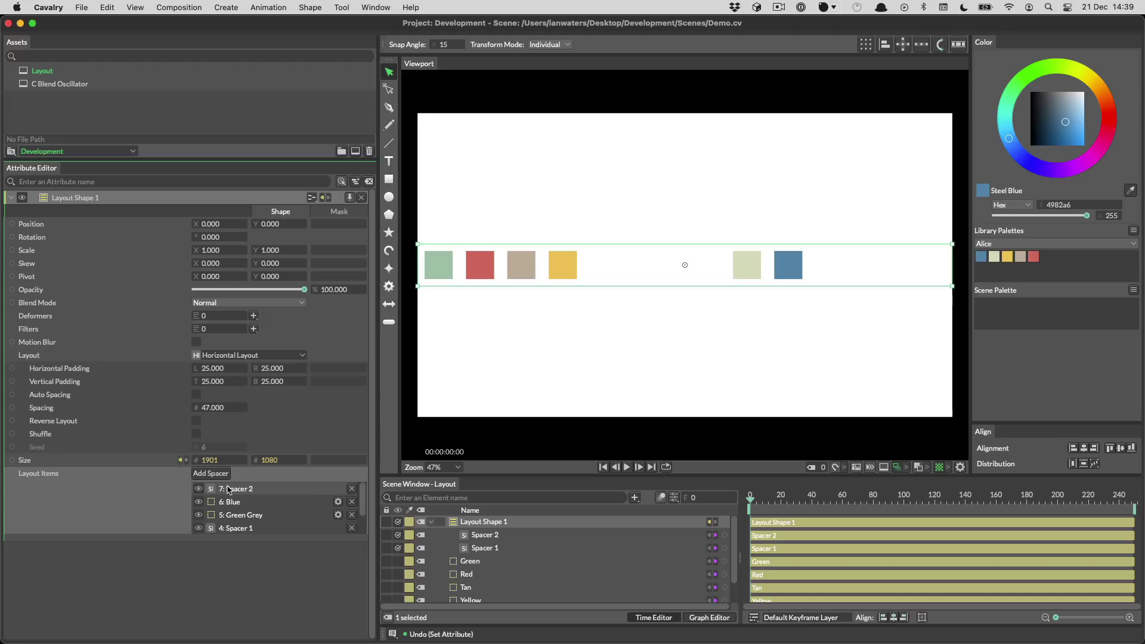
{"action": "left_click", "coordinate": [198, 489]}
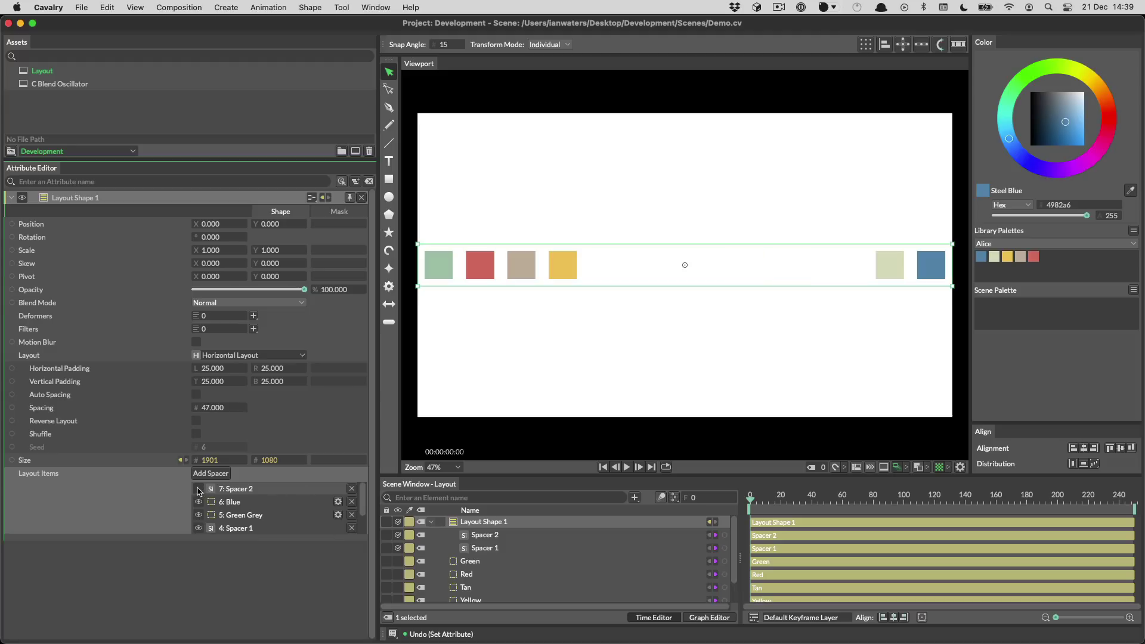
{"action": "left_click", "coordinate": [199, 489]}
{"action": "left_click", "coordinate": [199, 489]}
{"action": "left_click", "coordinate": [199, 489]}
{"action": "left_click", "coordinate": [351, 489]}
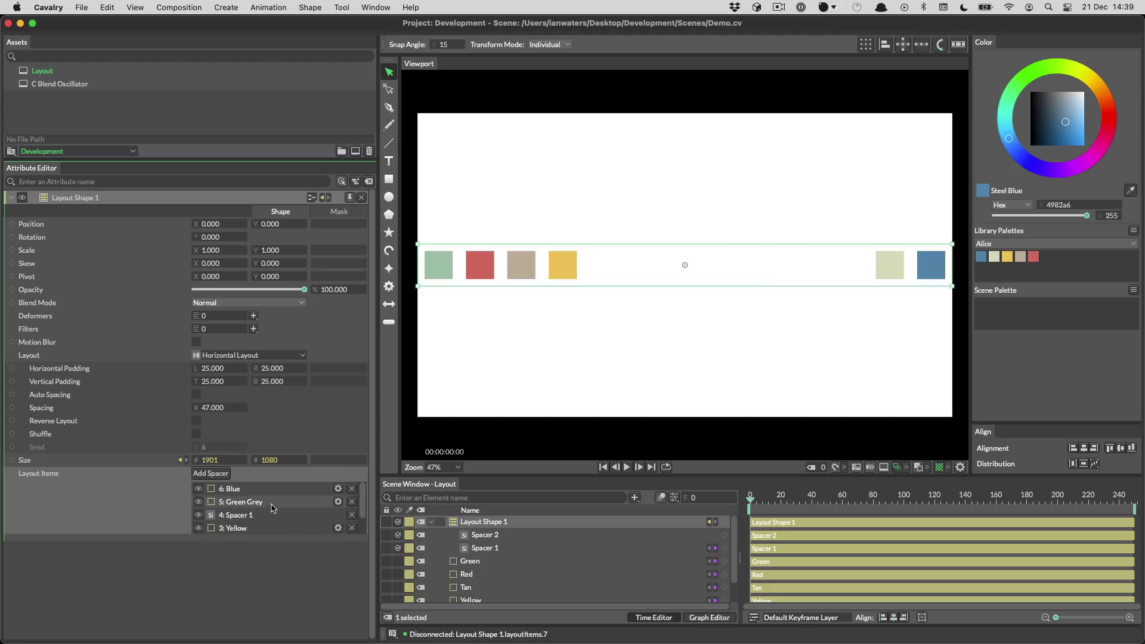
Try the Top vertical alignment on the Yellow layout item, and try a different vertical padding before undoing it
{"action": "scroll", "coordinate": [351, 511], "scroll_direction": "down", "scroll_amount": 3}
{"action": "scroll", "coordinate": [361, 513], "scroll_direction": "up", "scroll_amount": 3}
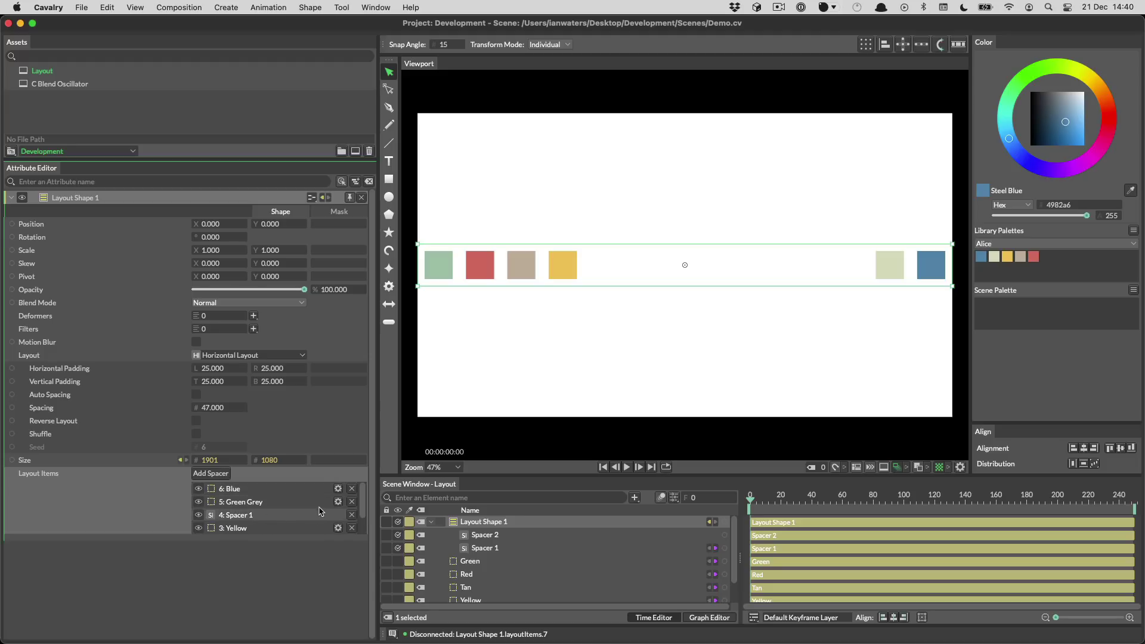
{"action": "scroll", "coordinate": [354, 495], "scroll_direction": "down", "scroll_amount": 2}
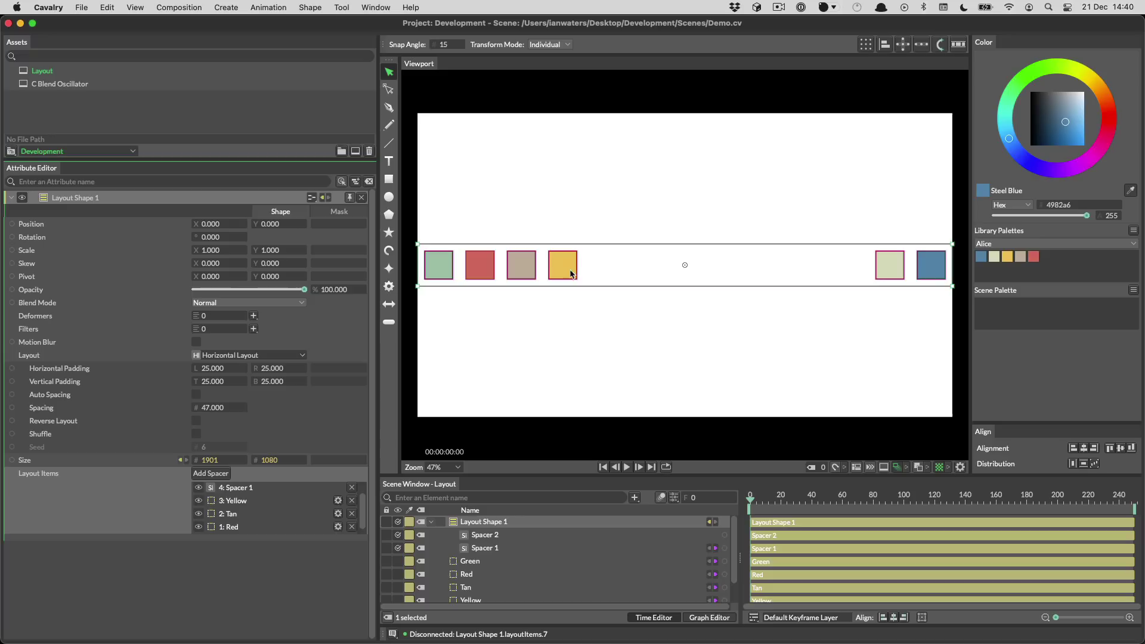
{"action": "left_click", "coordinate": [337, 501]}
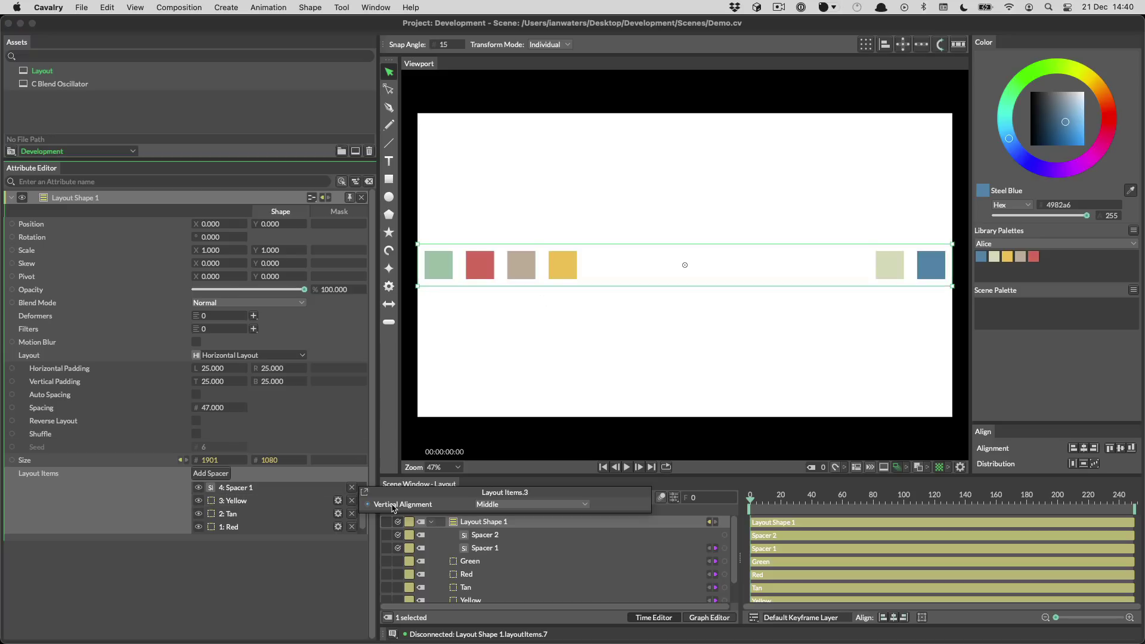
{"action": "left_click", "coordinate": [502, 506]}
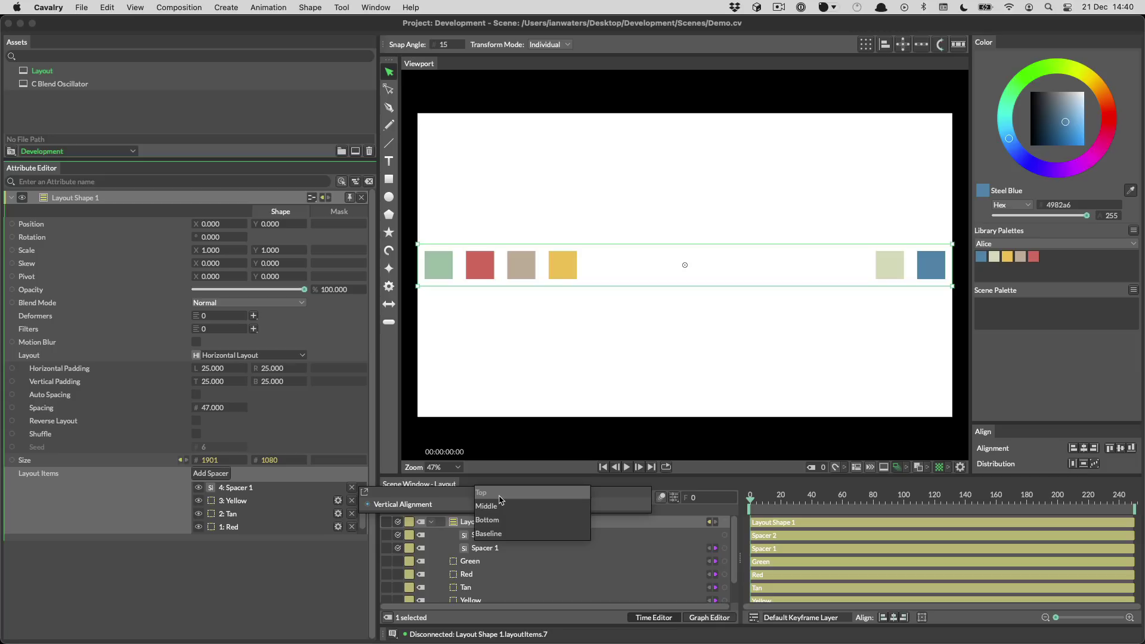
{"action": "left_click", "coordinate": [500, 499]}
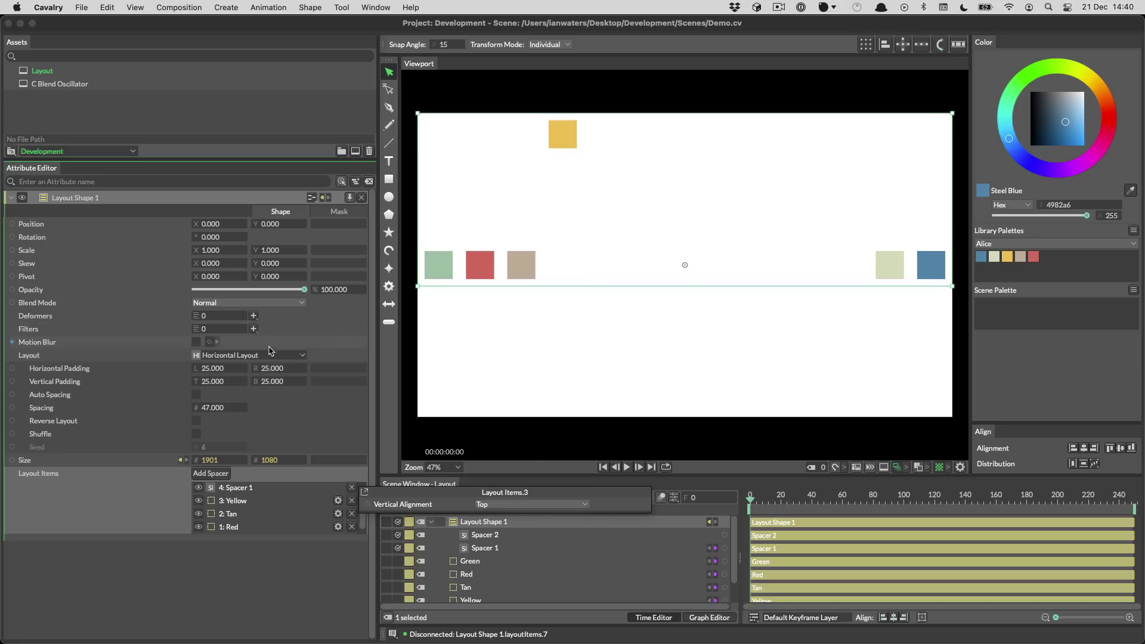
{"action": "left_click_drag", "start_coordinate": [212, 384], "coordinate": [226, 385]}
{"action": "key", "text": "super+z"}
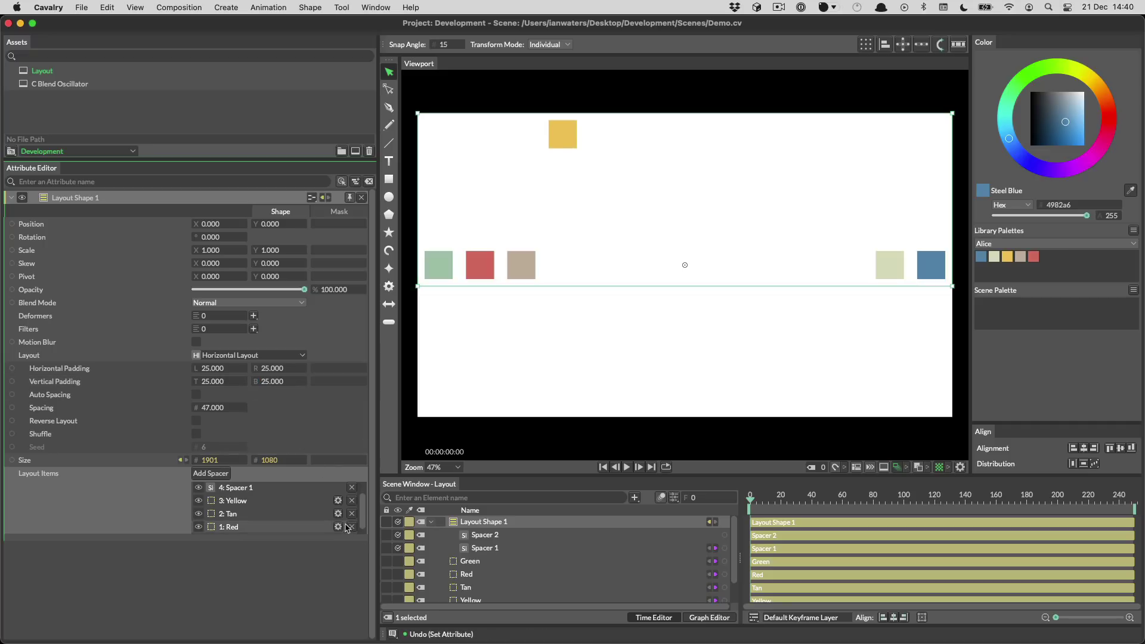
Switch the Yellow layout item's vertical alignment to Middle, compare the other alignment options and finish on Baseline
{"action": "left_click", "coordinate": [337, 500]}
{"action": "left_click", "coordinate": [495, 502]}
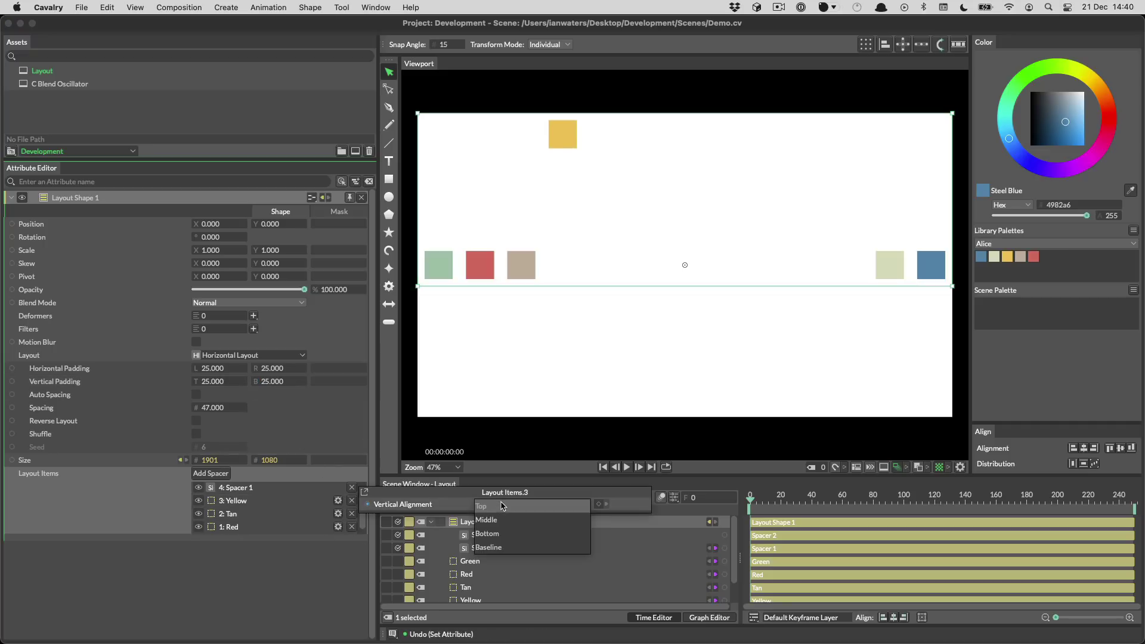
{"action": "left_click", "coordinate": [502, 517]}
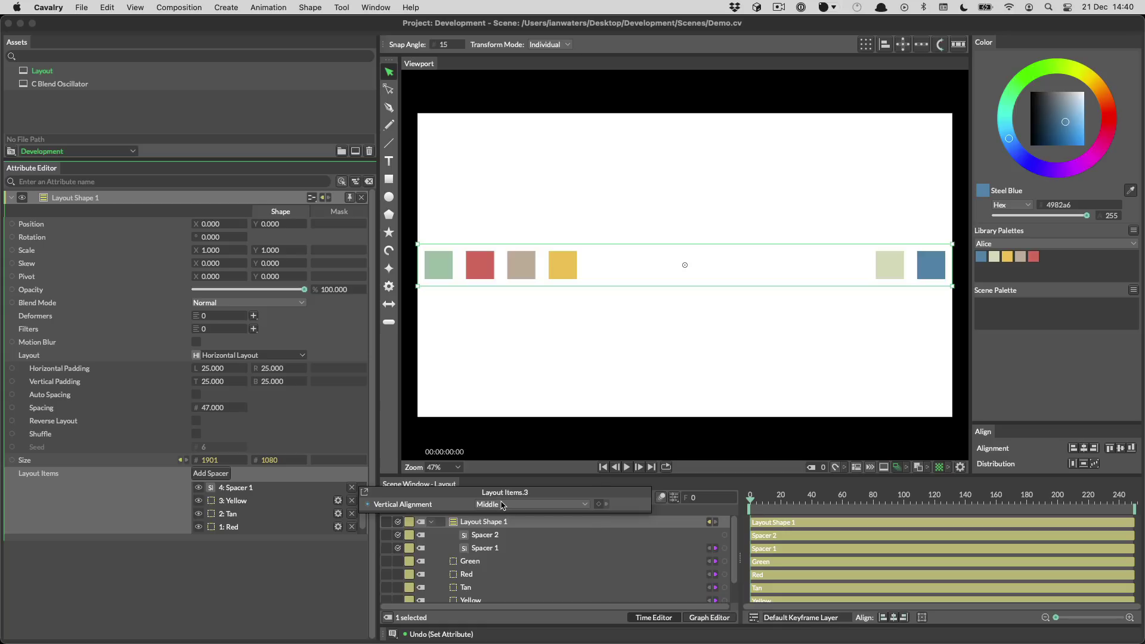
{"action": "left_click", "coordinate": [502, 504]}
{"action": "left_click", "coordinate": [505, 517]}
{"action": "left_click", "coordinate": [508, 505]}
{"action": "left_click", "coordinate": [505, 519]}
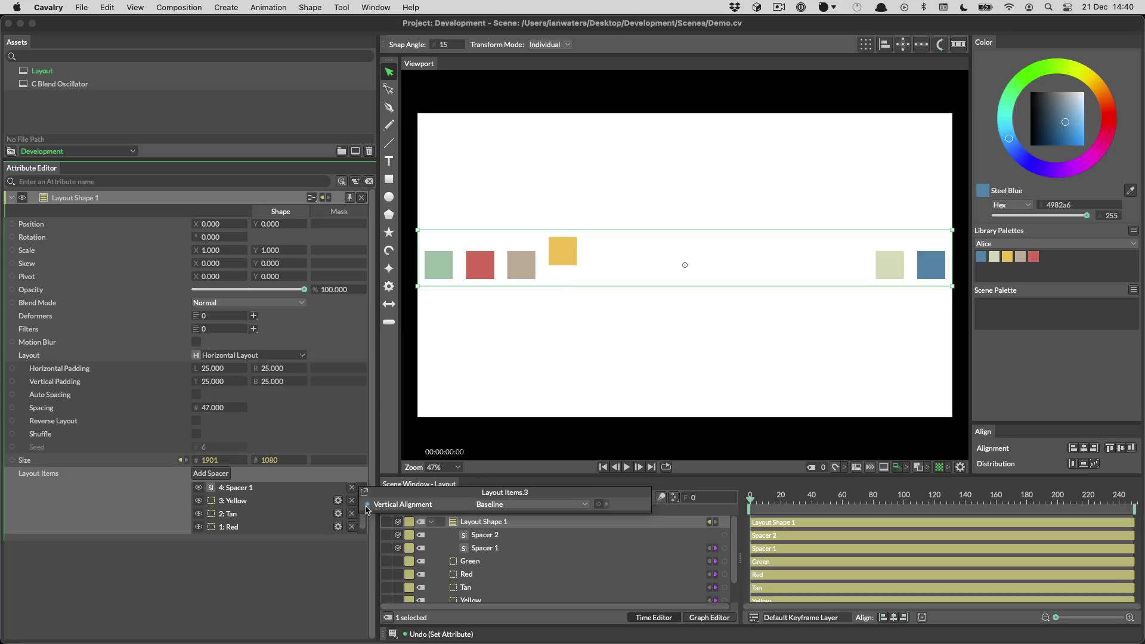
{"action": "left_click", "coordinate": [300, 583]}
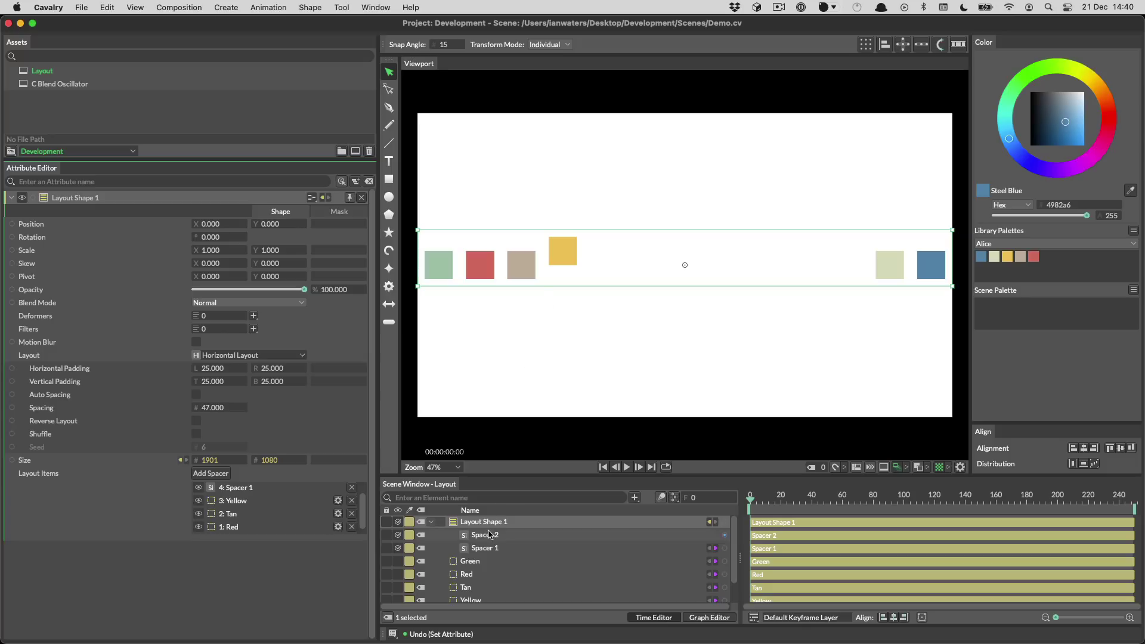
Delete both spacers, Spacer 1 and Spacer 2, from the scene
{"action": "left_click", "coordinate": [530, 548]}
{"action": "left_click", "coordinate": [532, 534], "text": "shift"}
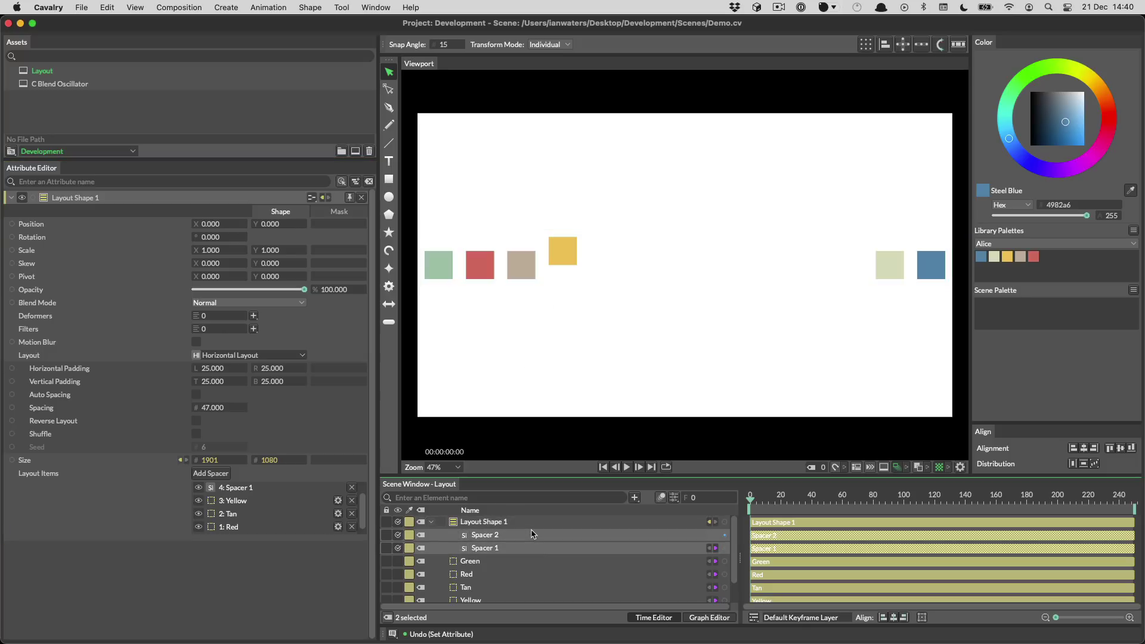
{"action": "key", "text": "Delete"}
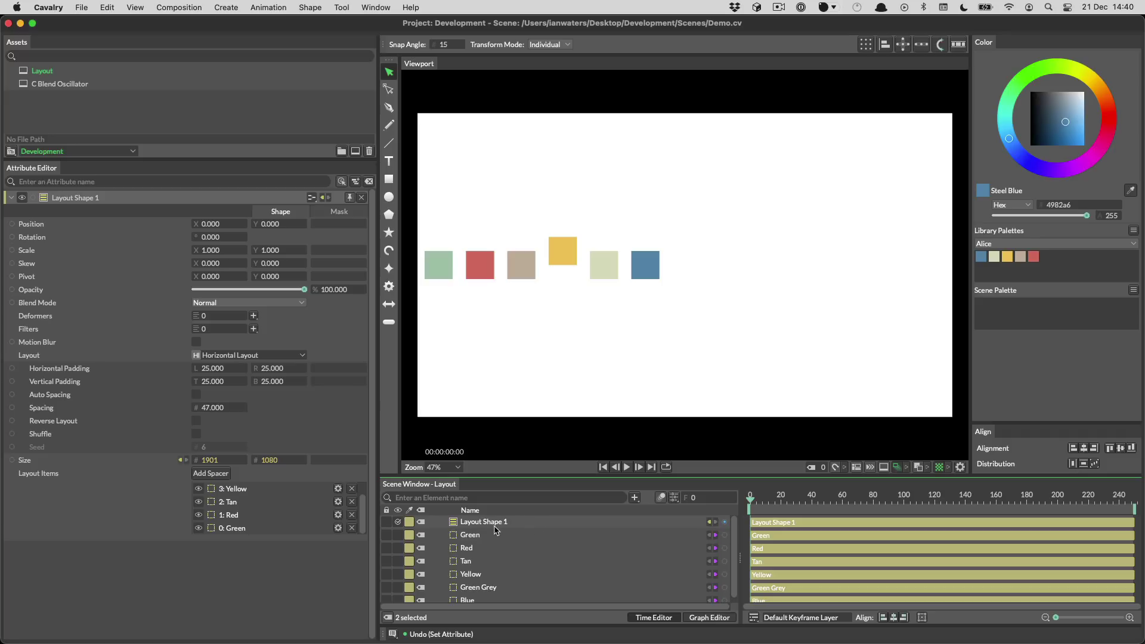
Create a text shape reading Cavalry and add it to the layout items between Green Grey and Blue
{"action": "left_click", "coordinate": [389, 161]}
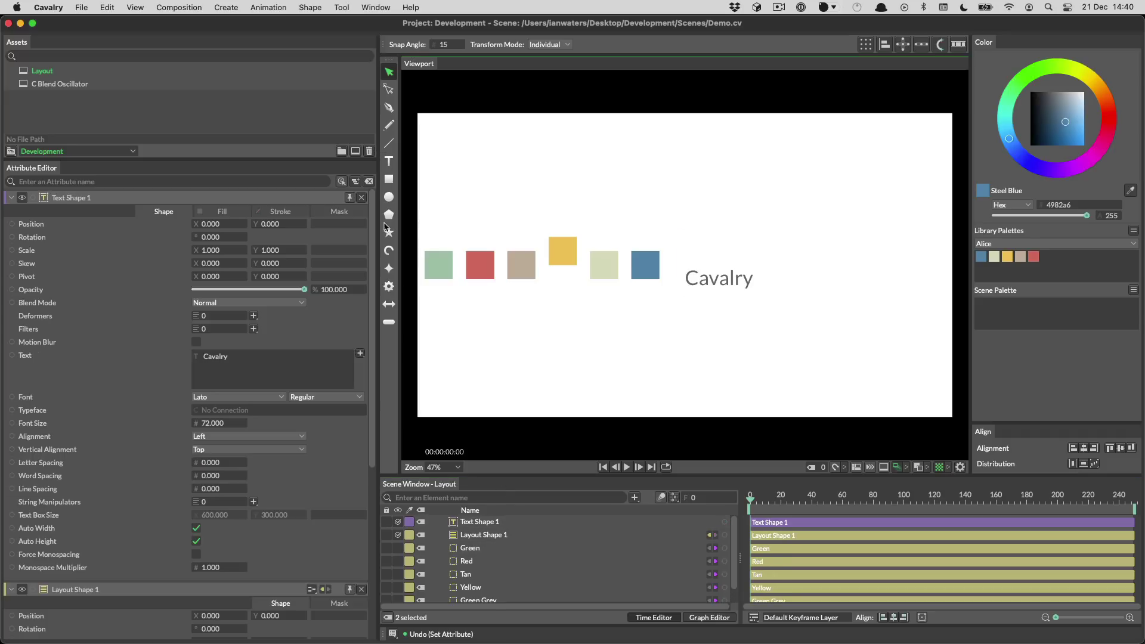
{"action": "left_click", "coordinate": [493, 530]}
{"action": "left_click_drag", "start_coordinate": [490, 524], "coordinate": [304, 524]}
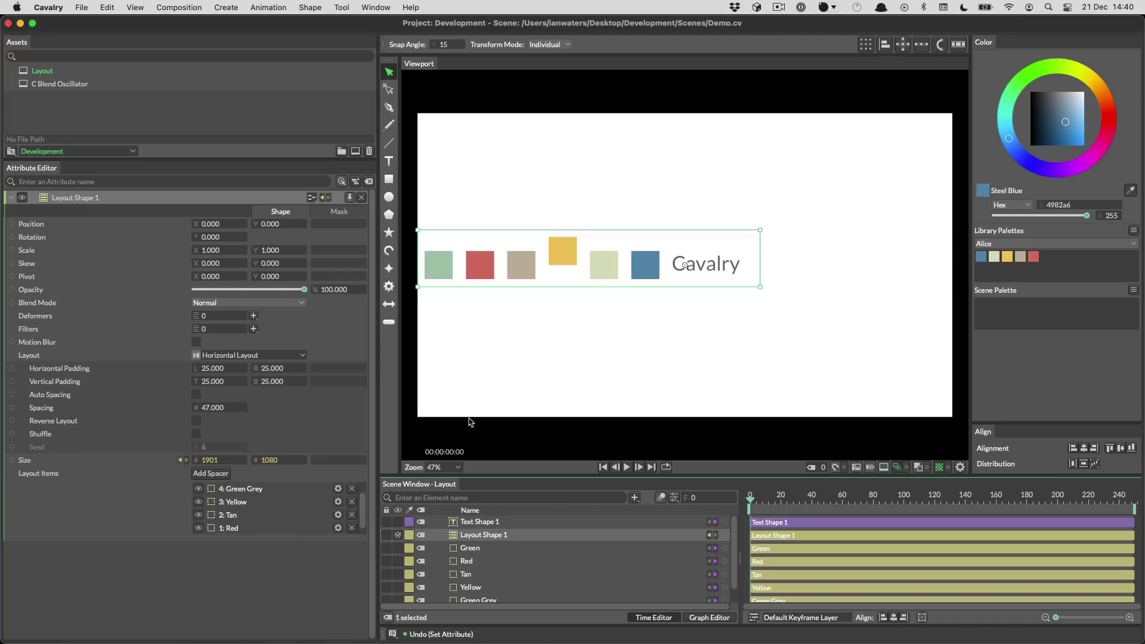
{"action": "scroll", "coordinate": [240, 490], "scroll_direction": "up", "scroll_amount": 2}
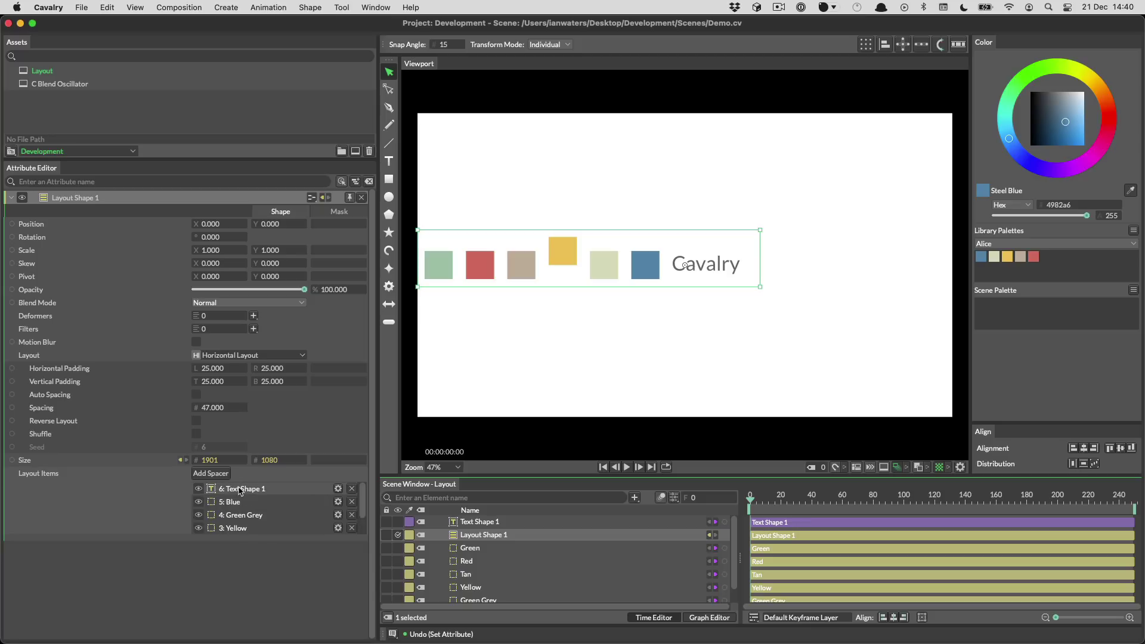
{"action": "left_click_drag", "start_coordinate": [241, 490], "coordinate": [244, 511]}
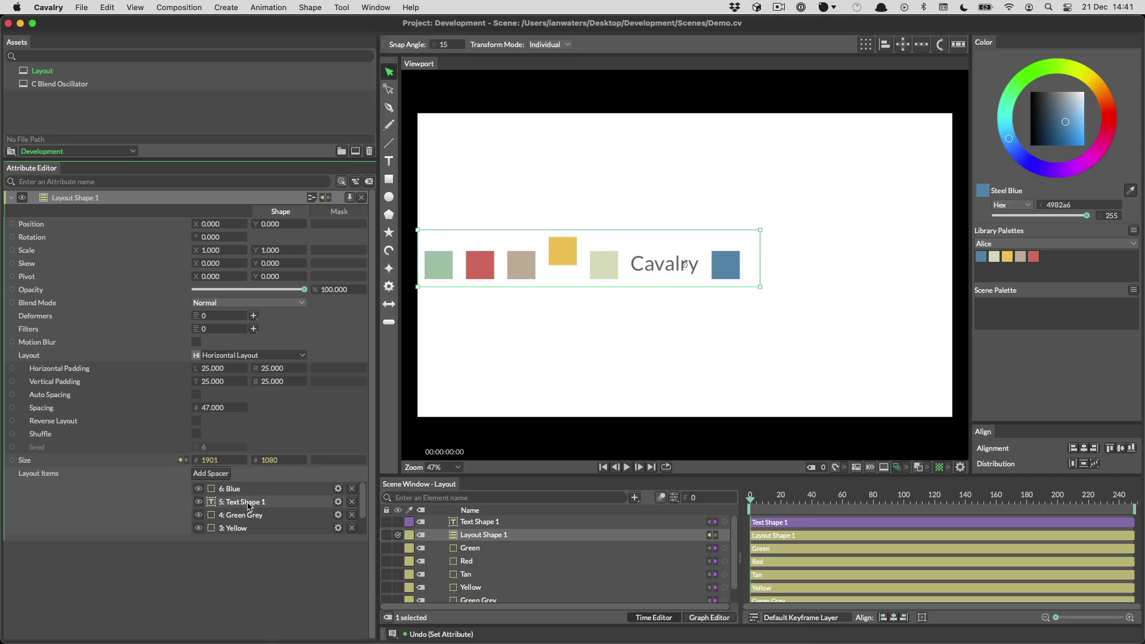
Set the text shape's vertical alignment to Baseline (Auto Height) and its layout item's vertical alignment to Baseline
{"action": "left_click", "coordinate": [249, 507]}
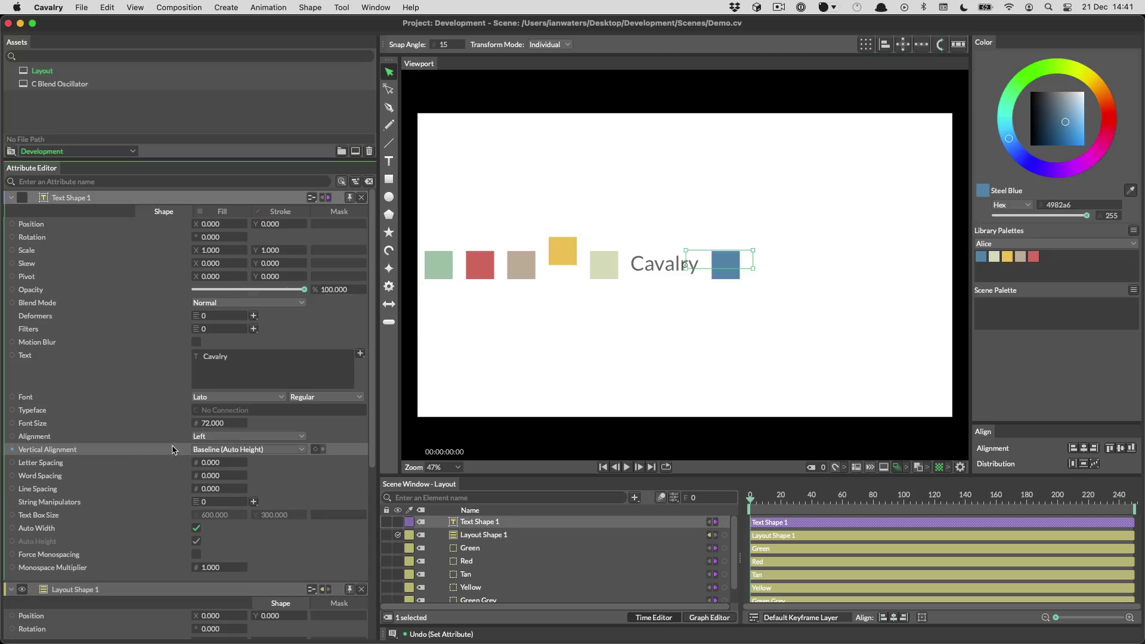
{"action": "scroll", "coordinate": [151, 542], "scroll_direction": "down", "scroll_amount": 10}
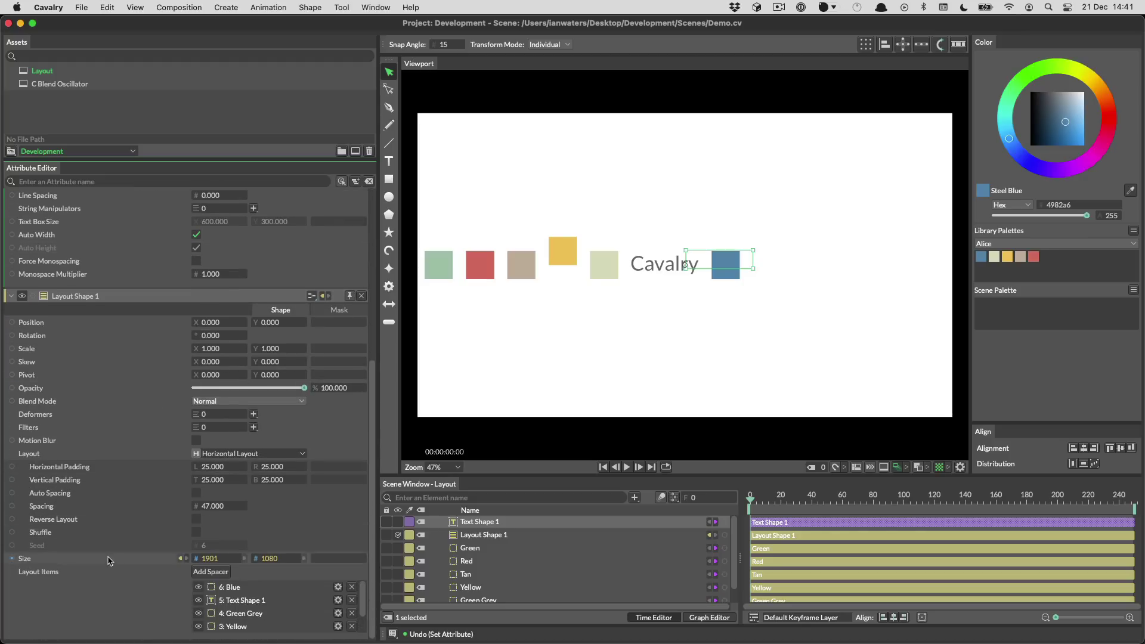
{"action": "left_click", "coordinate": [337, 601]}
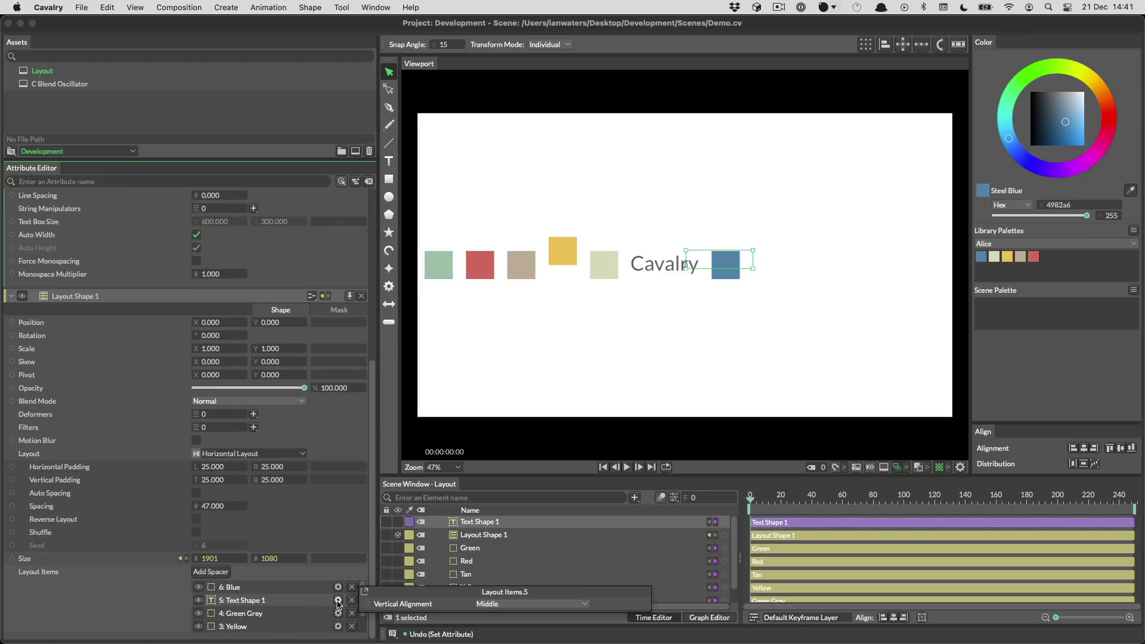
{"action": "left_click", "coordinate": [501, 605]}
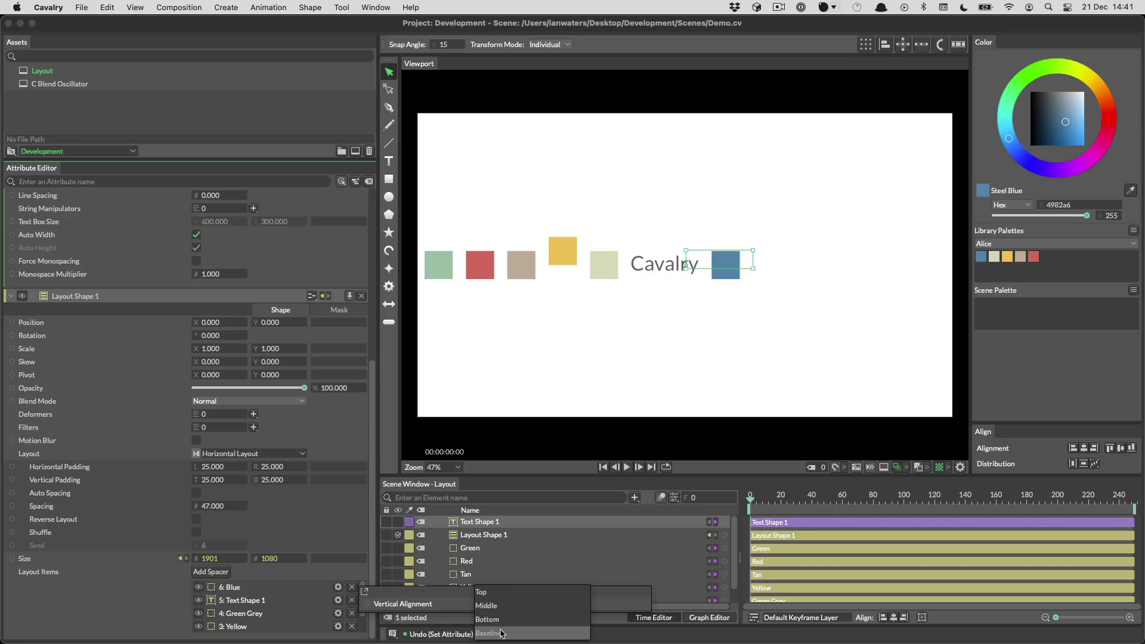
{"action": "left_click", "coordinate": [501, 633]}
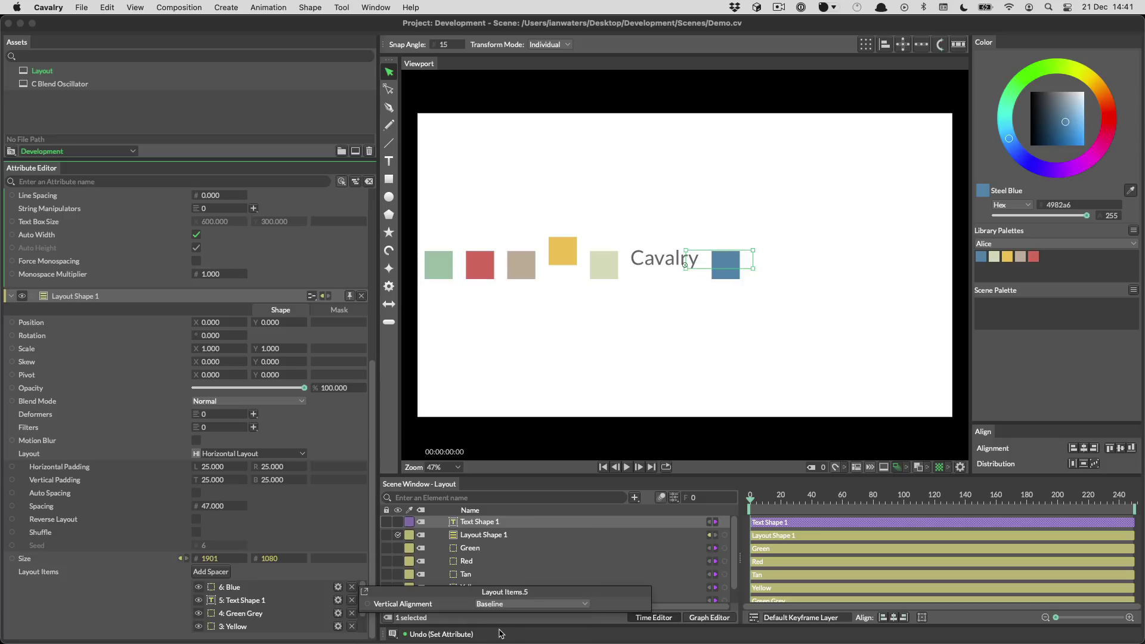
{"action": "scroll", "coordinate": [177, 432], "scroll_direction": "up", "scroll_amount": 5}
{"action": "scroll", "coordinate": [177, 433], "scroll_direction": "down", "scroll_amount": 5}
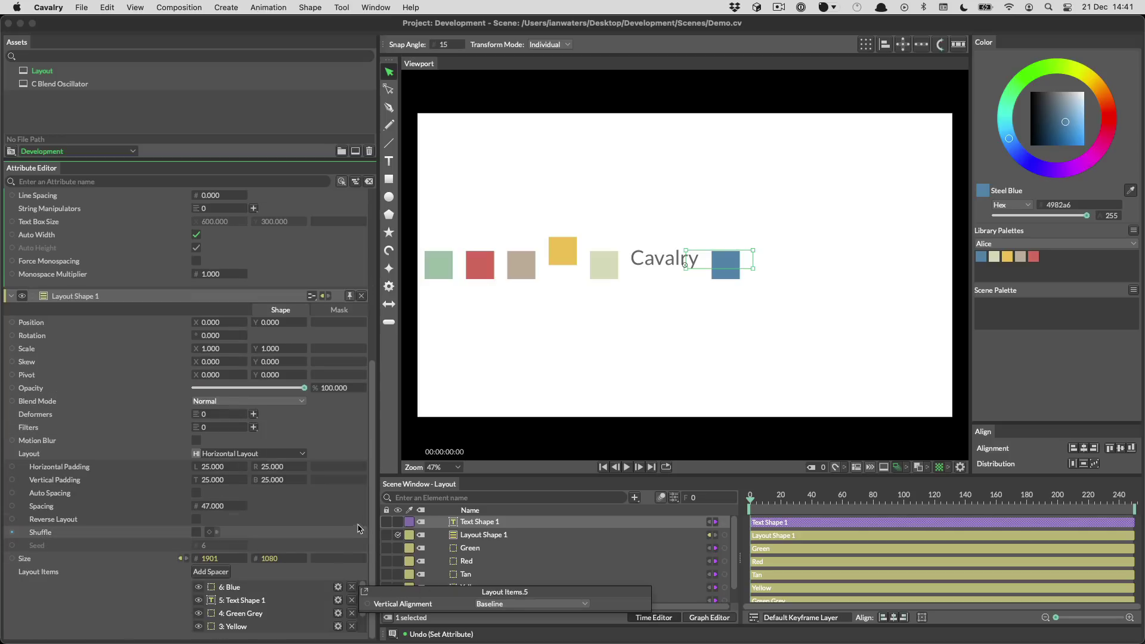
{"action": "left_click", "coordinate": [349, 522]}
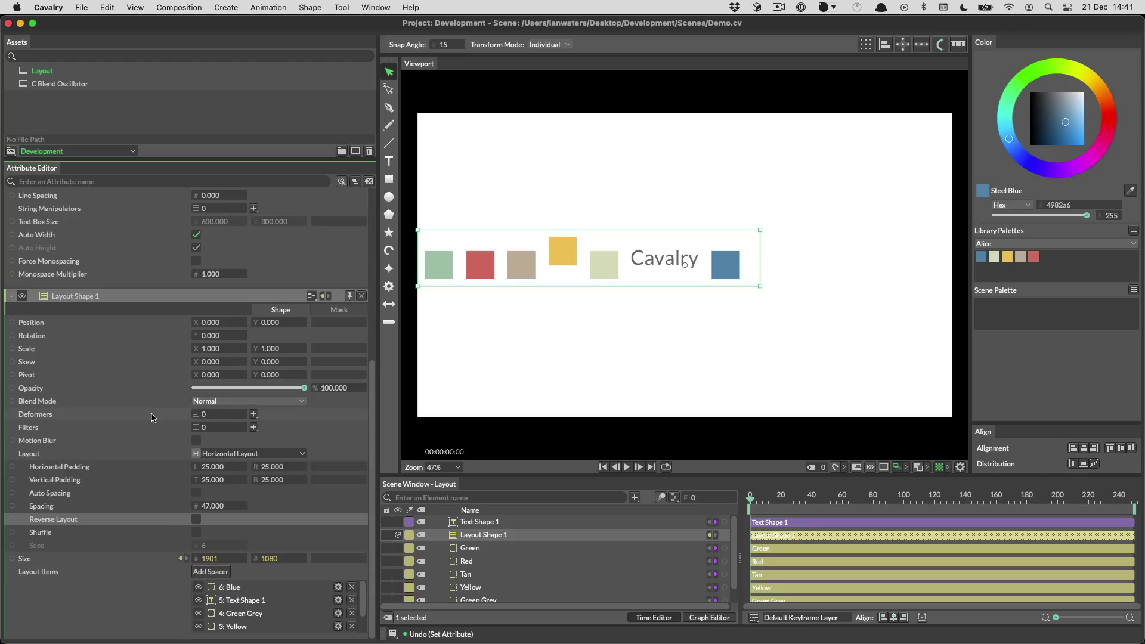
Enlarge the Cavalry text in the layout, trying several sizes and settling on a font size of 175
{"action": "scroll", "coordinate": [179, 417], "scroll_direction": "up", "scroll_amount": 5}
{"action": "left_click", "coordinate": [232, 423]}
{"action": "type", "text": "105"}
{"action": "key", "text": "Return"}
{"action": "left_click_drag", "start_coordinate": [237, 424], "coordinate": [313, 424]}
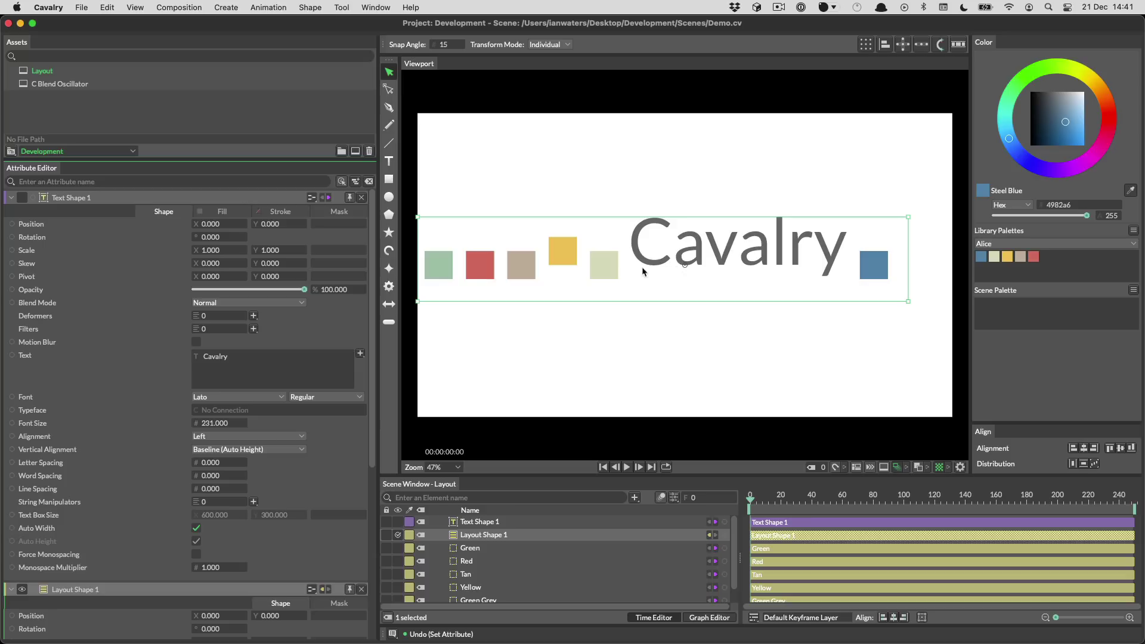
{"action": "left_click_drag", "start_coordinate": [207, 425], "coordinate": [176, 423]}
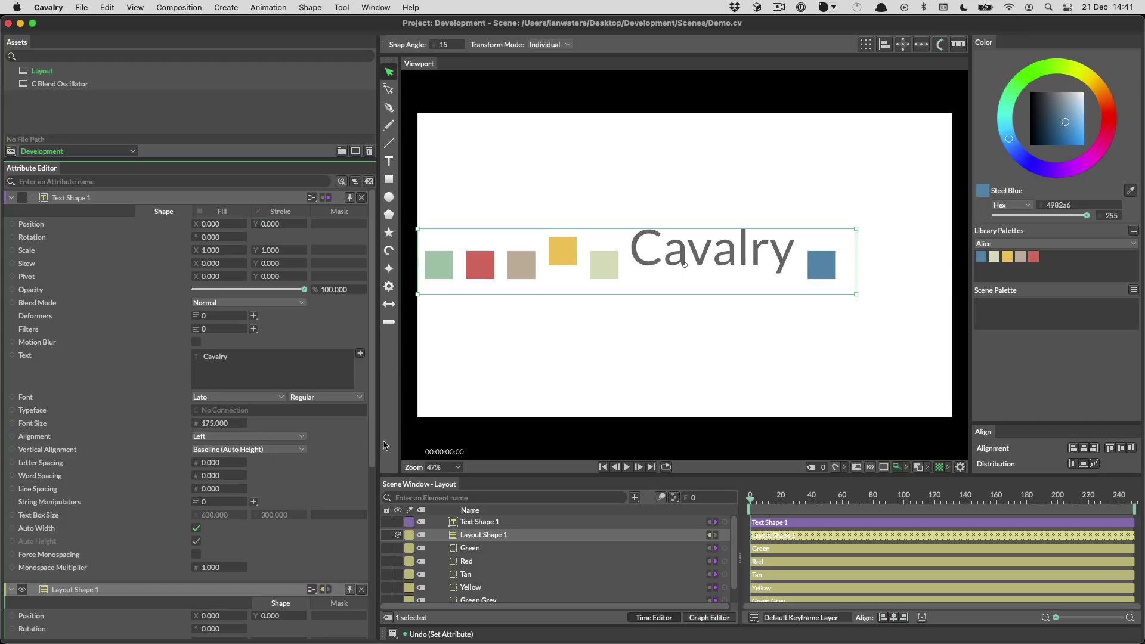
Reload the saved Demo.cv scene and embed all six coloured squares in a Grid Layout
{"action": "key", "text": "super+n"}
{"action": "key", "text": "super+d"}
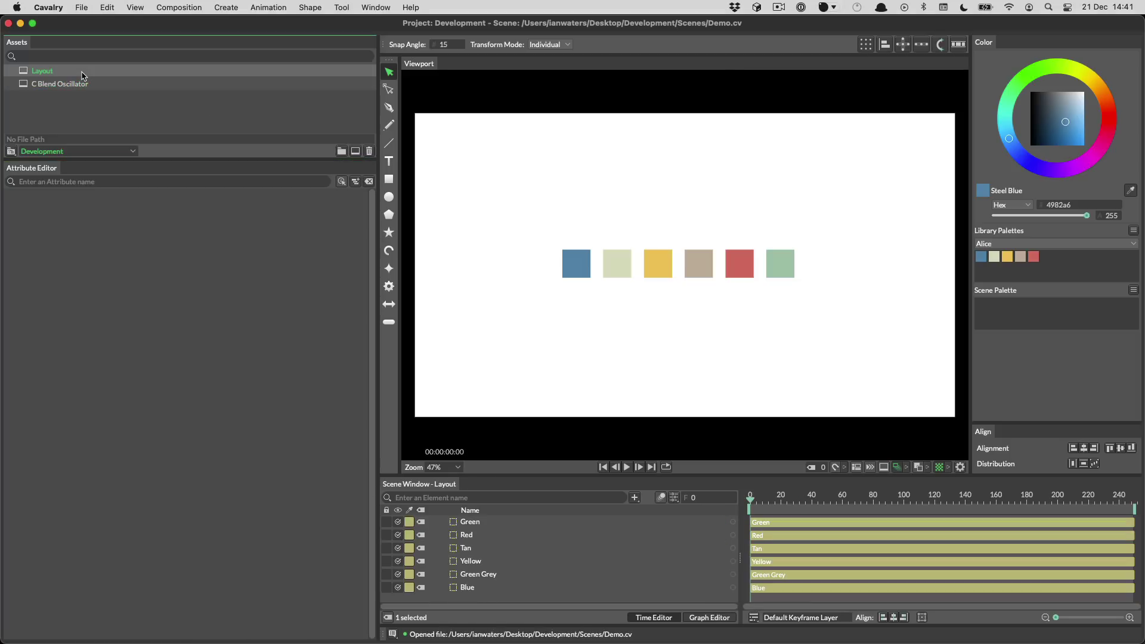
{"action": "left_click_drag", "start_coordinate": [521, 184], "coordinate": [915, 328]}
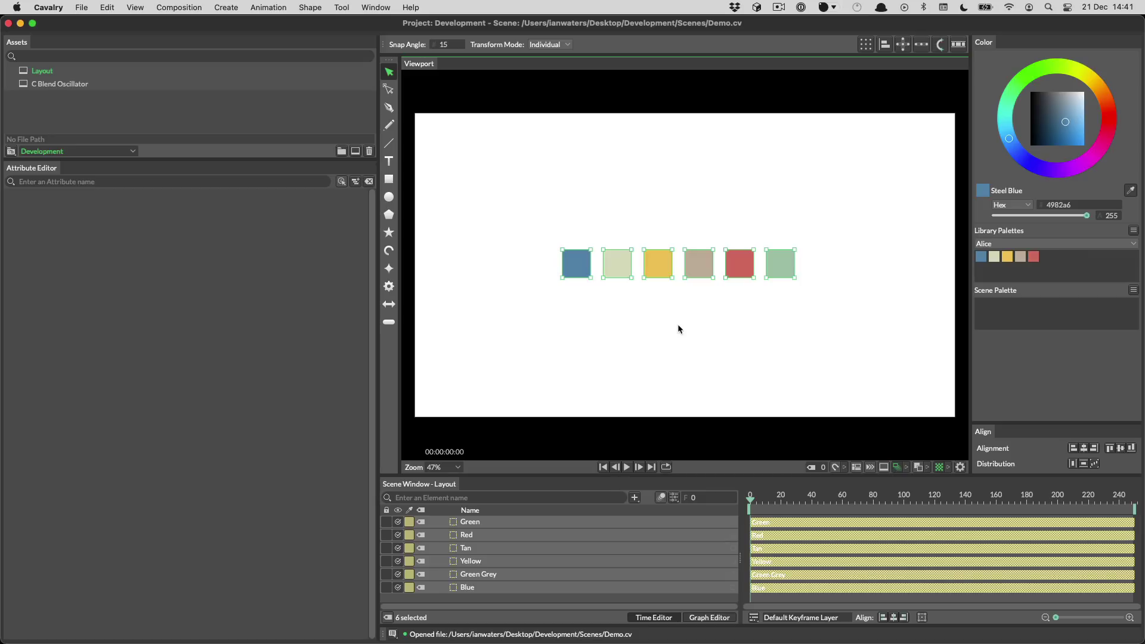
{"action": "right_click", "coordinate": [658, 266]}
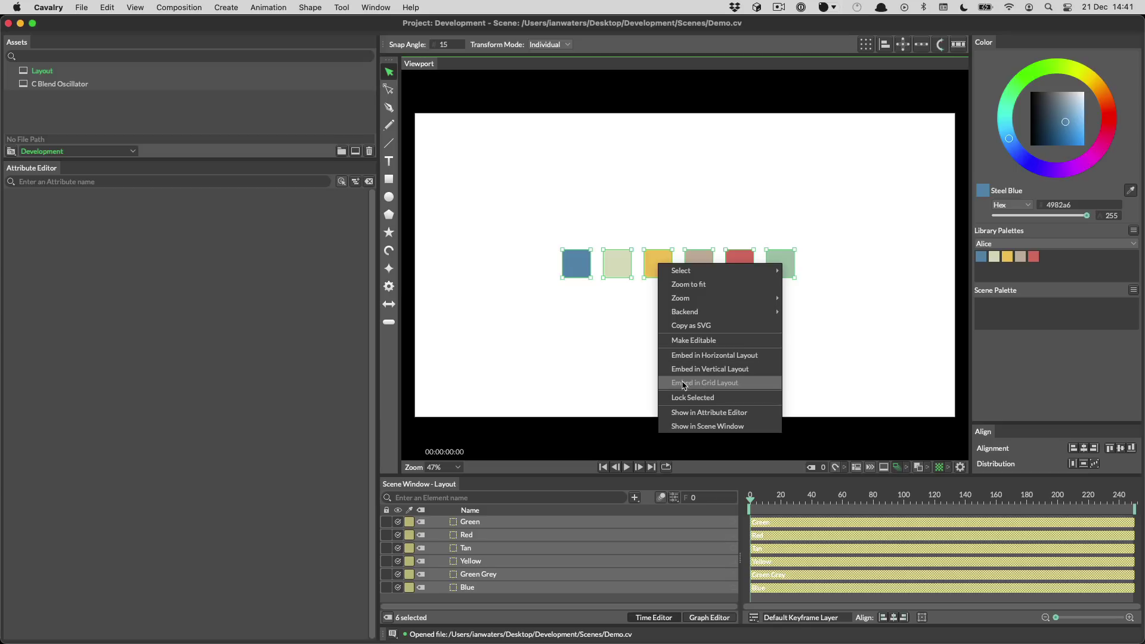
{"action": "left_click", "coordinate": [714, 382]}
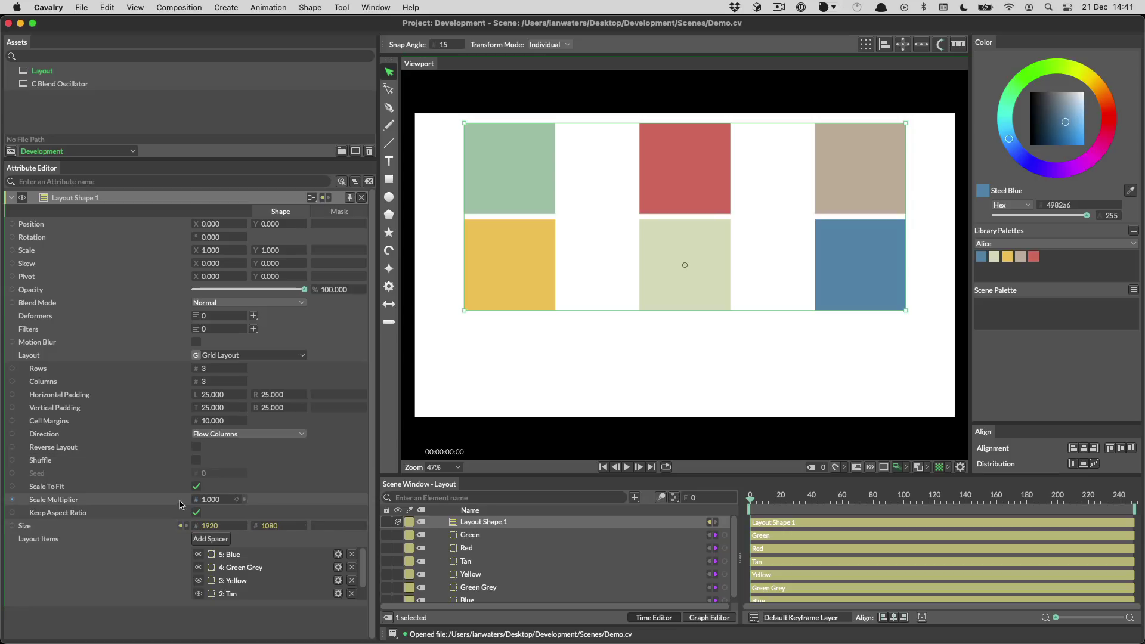
Turn off Keep Aspect Ratio for the grid layout, and try cell margins of 27 before undoing that change
{"action": "left_click", "coordinate": [198, 513]}
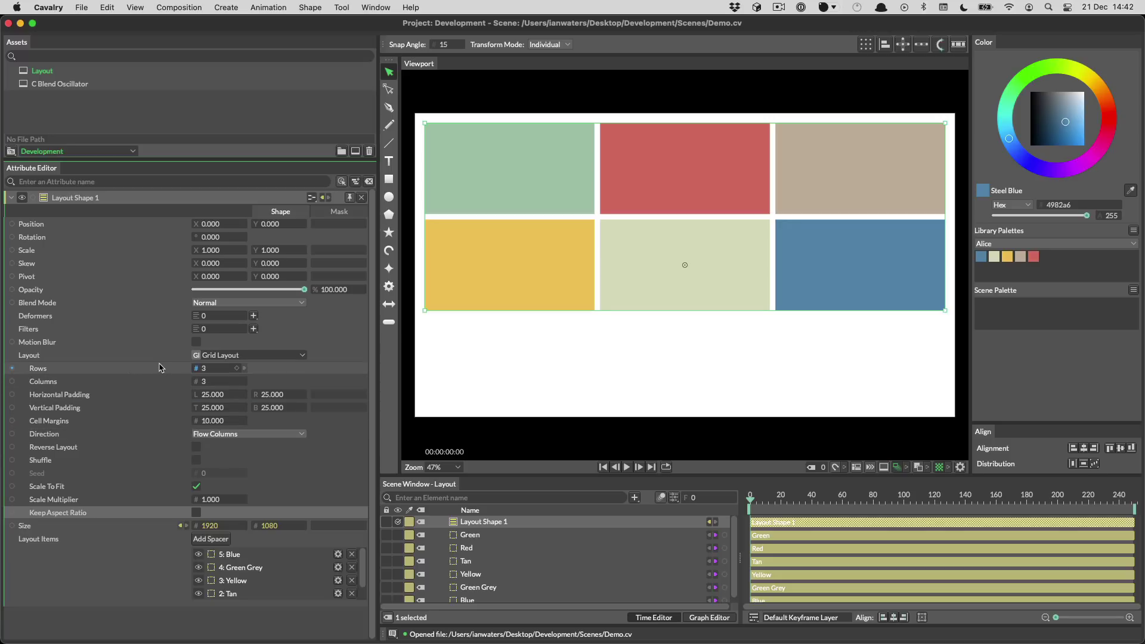
{"action": "double_click", "coordinate": [225, 425]}
{"action": "type", "text": "27"}
{"action": "key", "text": "Return"}
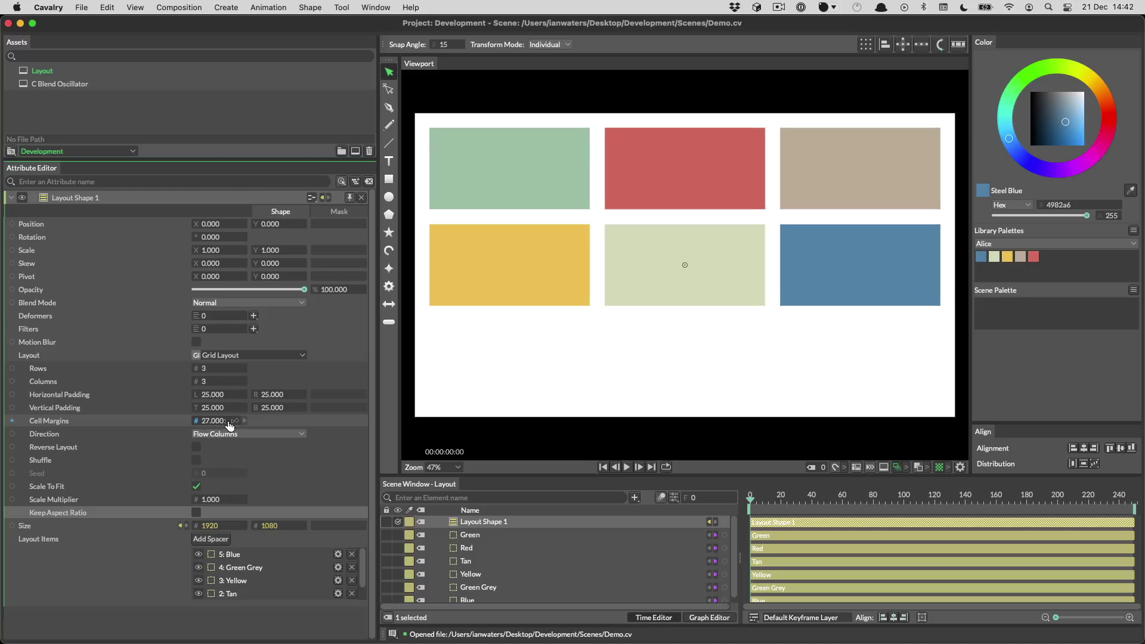
{"action": "key", "text": "super+z"}
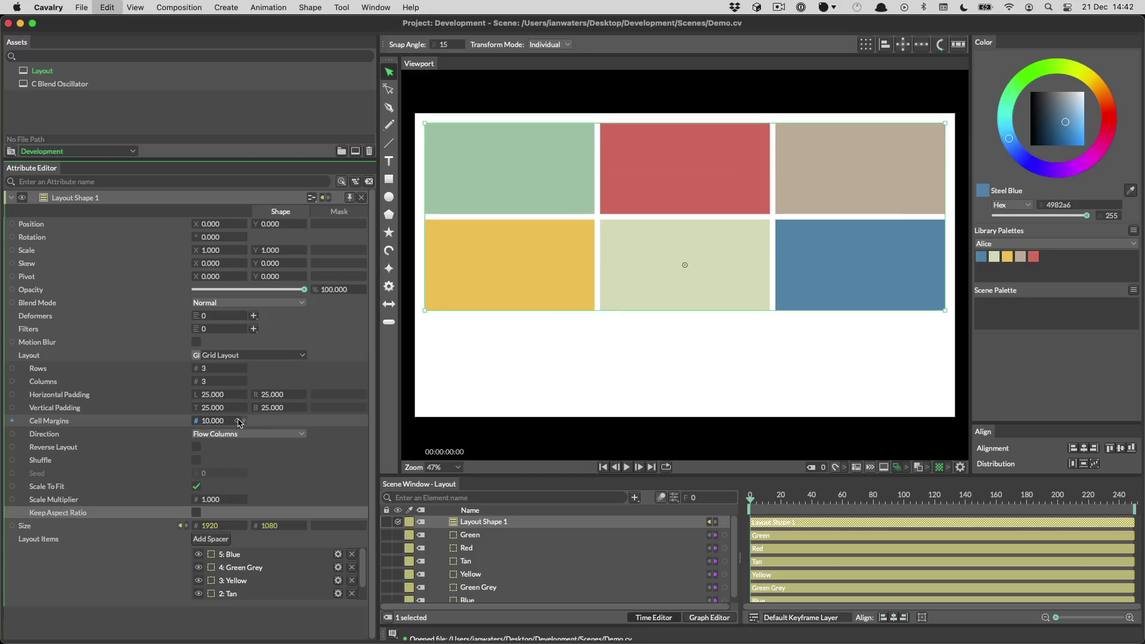
Try the grid's Flow Rows direction and return to Flow Columns, and toggle Scale To Fit off and on again
{"action": "left_click", "coordinate": [194, 434]}
{"action": "left_click", "coordinate": [210, 444]}
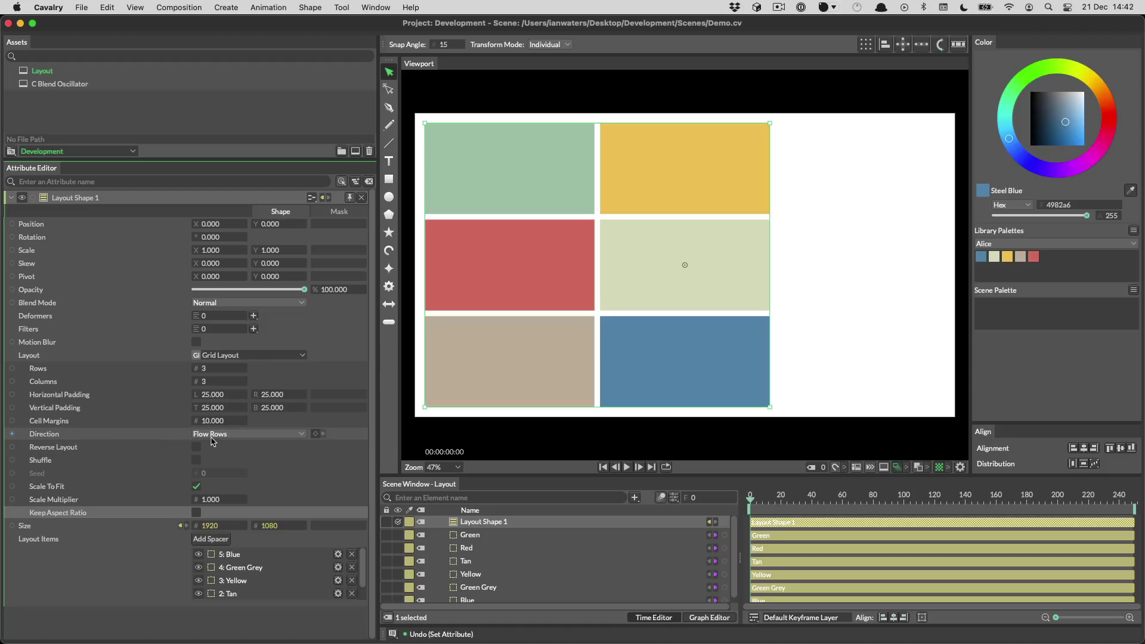
{"action": "left_click", "coordinate": [212, 435]}
{"action": "left_click", "coordinate": [206, 424]}
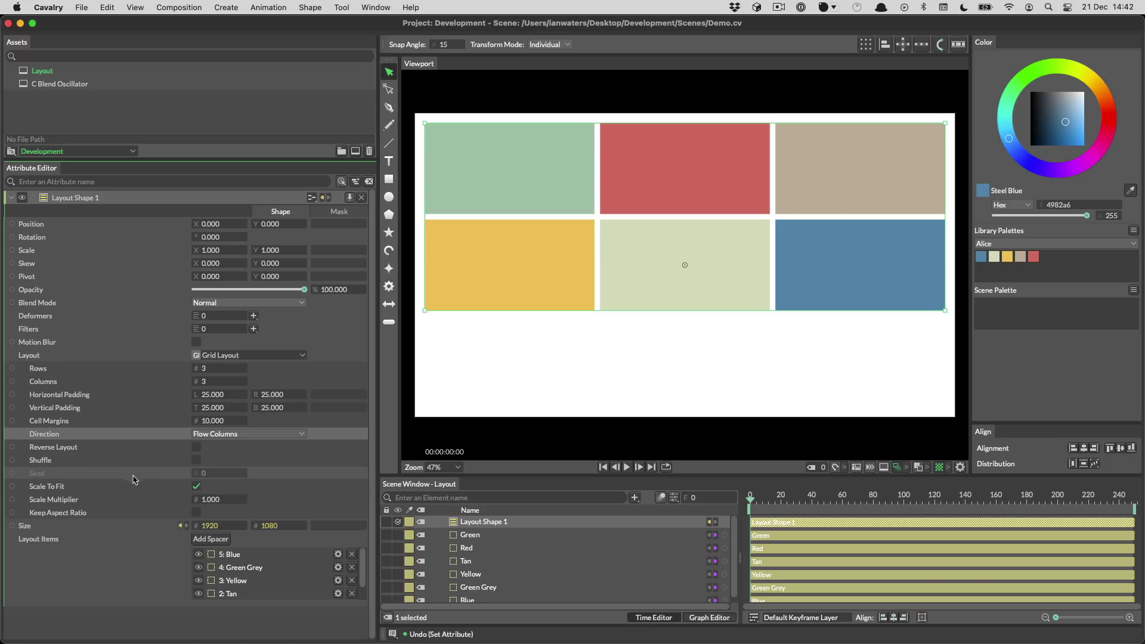
{"action": "left_click", "coordinate": [197, 486]}
{"action": "left_click", "coordinate": [197, 486]}
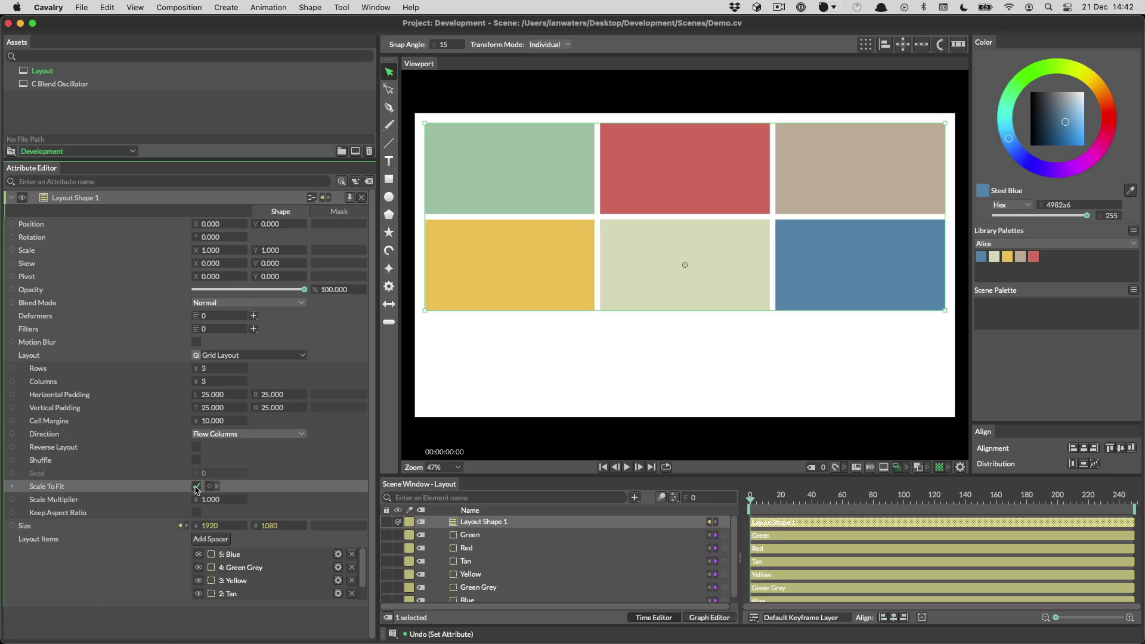
Try the grid's Scale To Fit, Scale Multiplier and Keep Aspect Ratio settings, returning each to its previous state
{"action": "left_click", "coordinate": [197, 486]}
{"action": "left_click", "coordinate": [196, 487]}
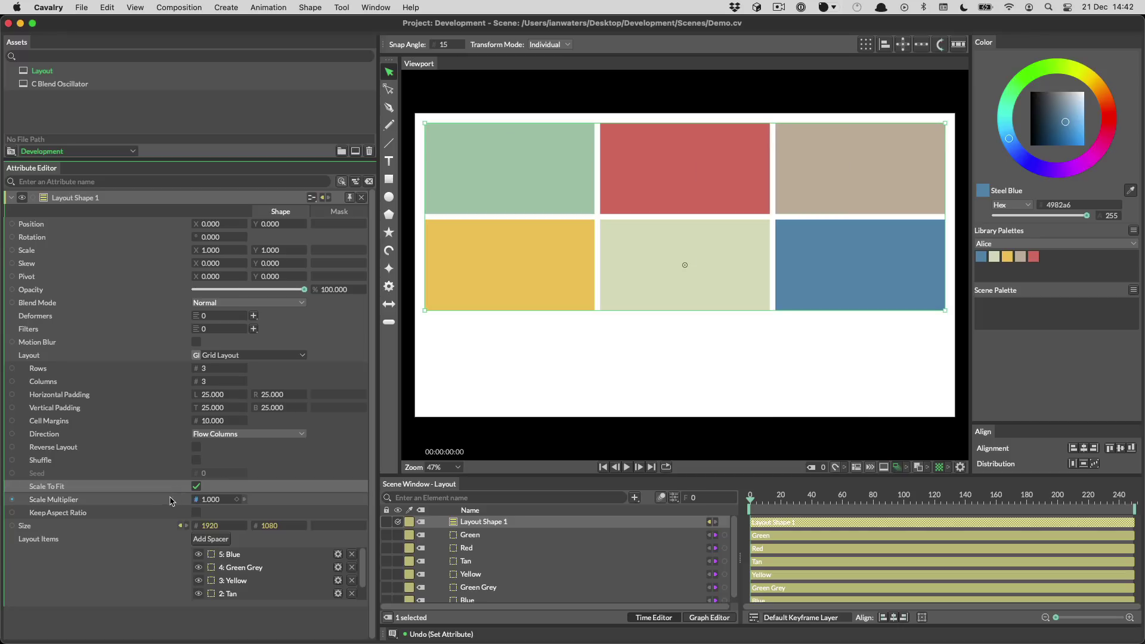
{"action": "left_click_drag", "start_coordinate": [211, 502], "coordinate": [203, 503]}
{"action": "key", "text": "super+z"}
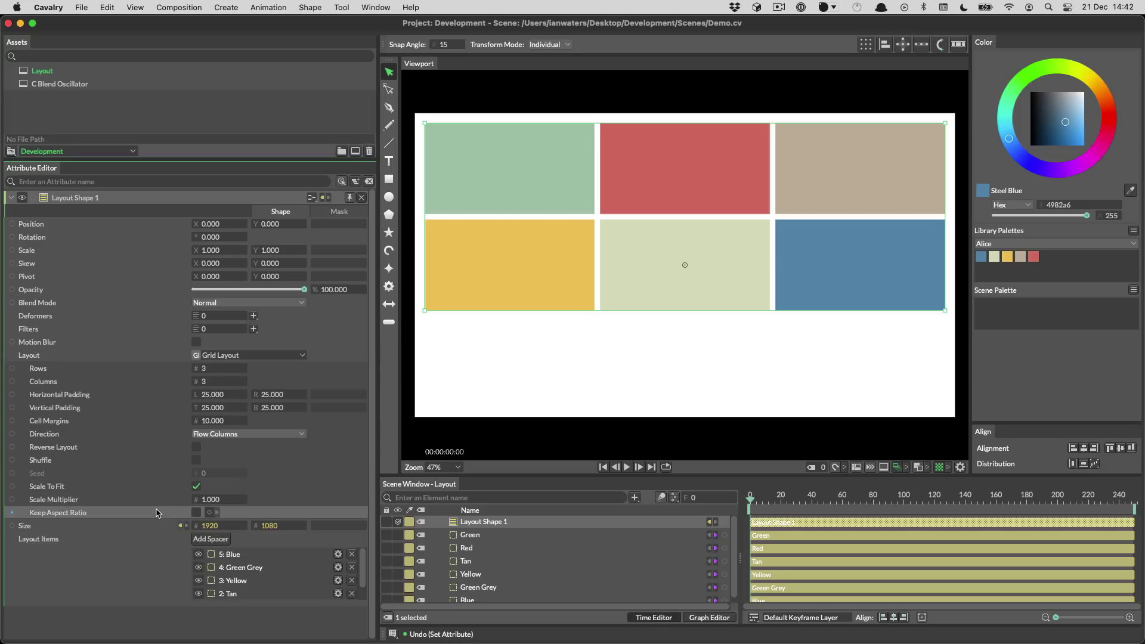
{"action": "left_click", "coordinate": [197, 512]}
{"action": "left_click", "coordinate": [196, 512]}
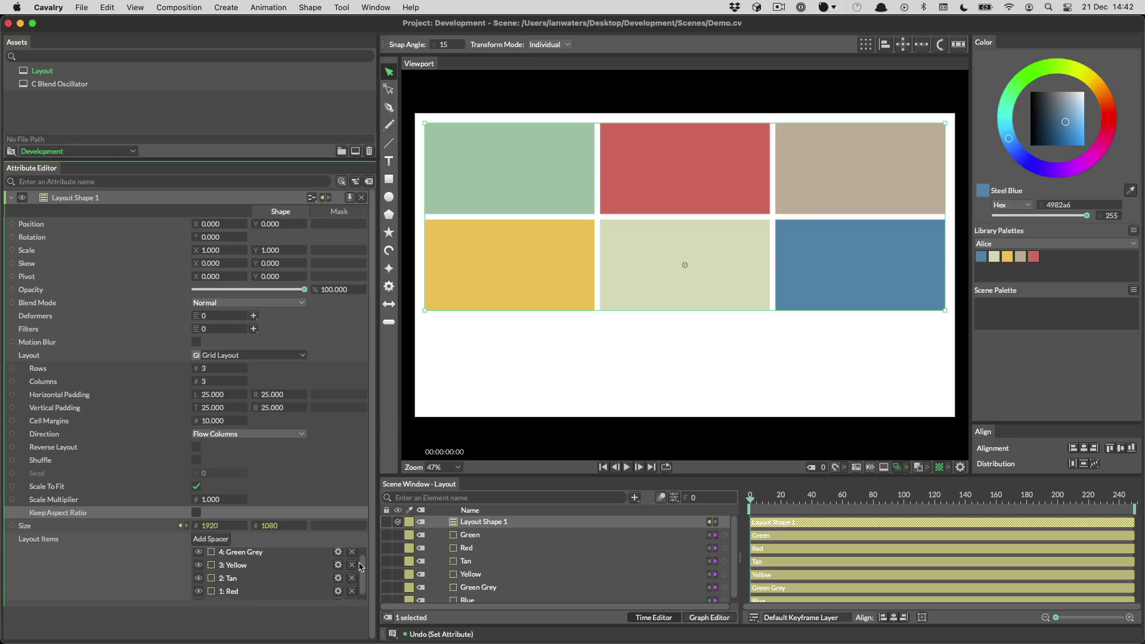
Make the Red layout item span 2 columns and 2 rows of the grid
{"action": "left_click_drag", "start_coordinate": [365, 576], "coordinate": [364, 597]}
{"action": "left_click", "coordinate": [337, 579]}
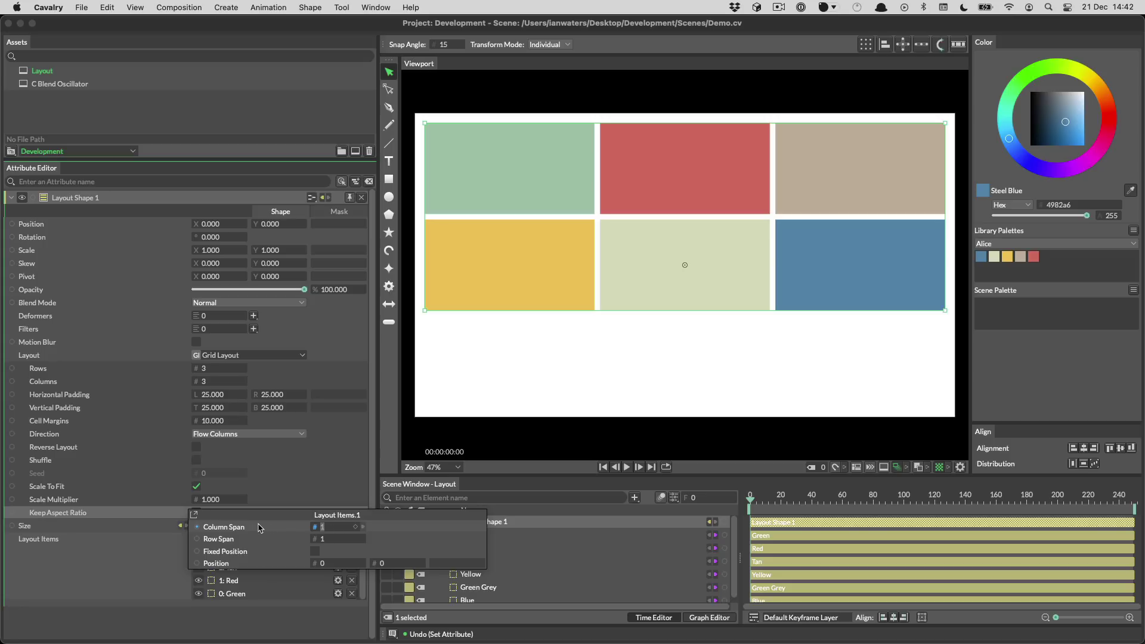
{"action": "left_click", "coordinate": [333, 527]}
{"action": "type", "text": "2"}
{"action": "left_click", "coordinate": [331, 534]}
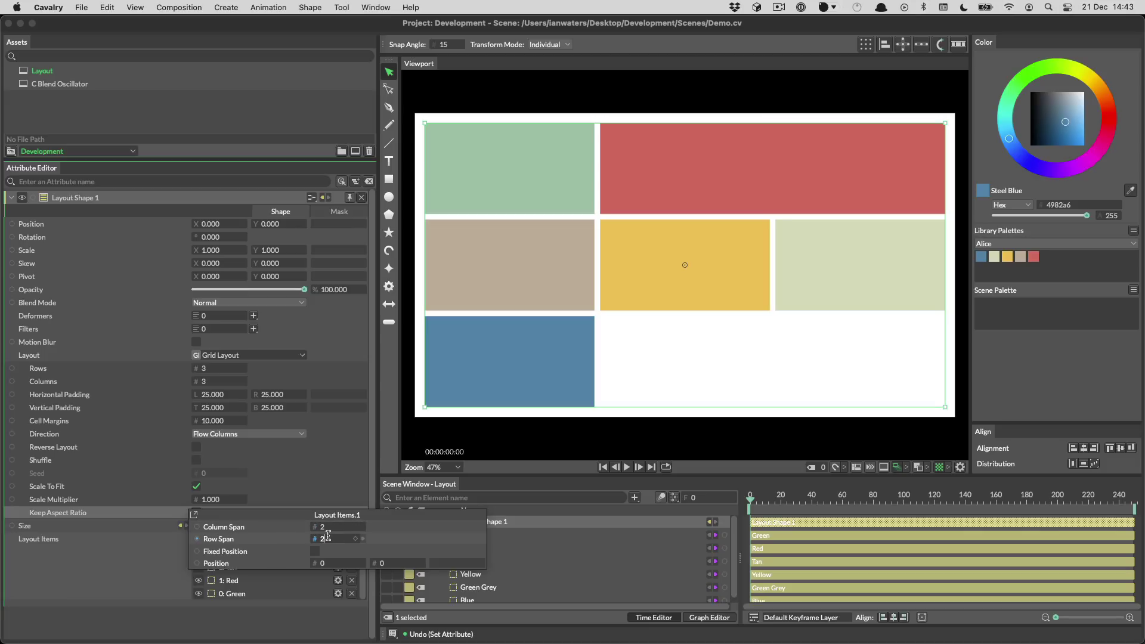
{"action": "left_click", "coordinate": [325, 528]}
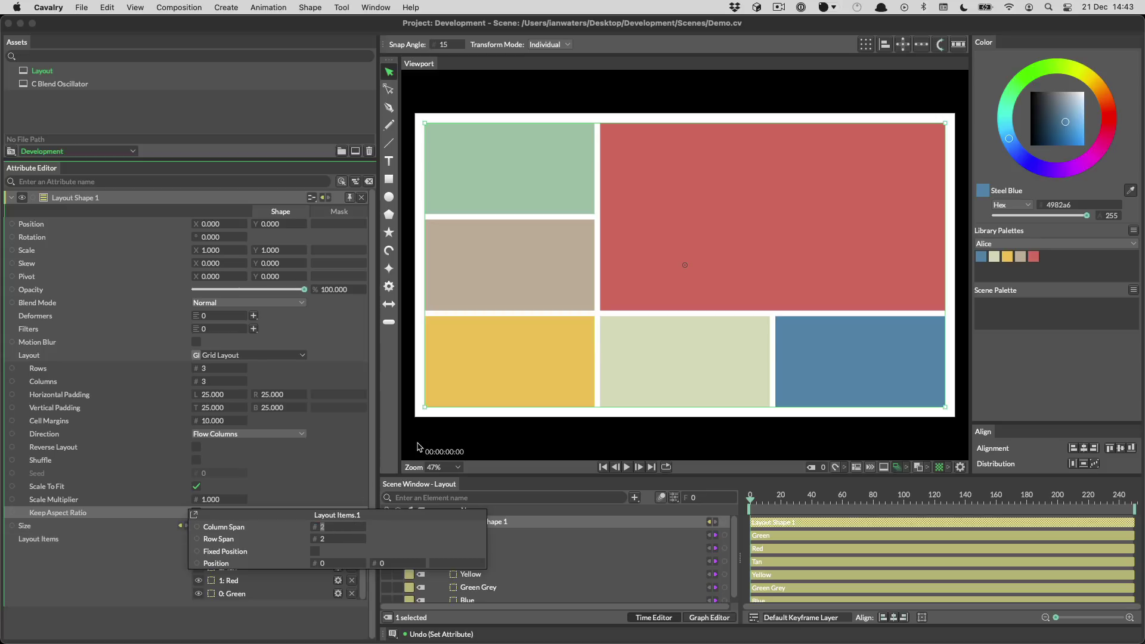
Give the Red layout item a fixed position of 1, 1 in the grid
{"action": "left_click", "coordinate": [316, 550]}
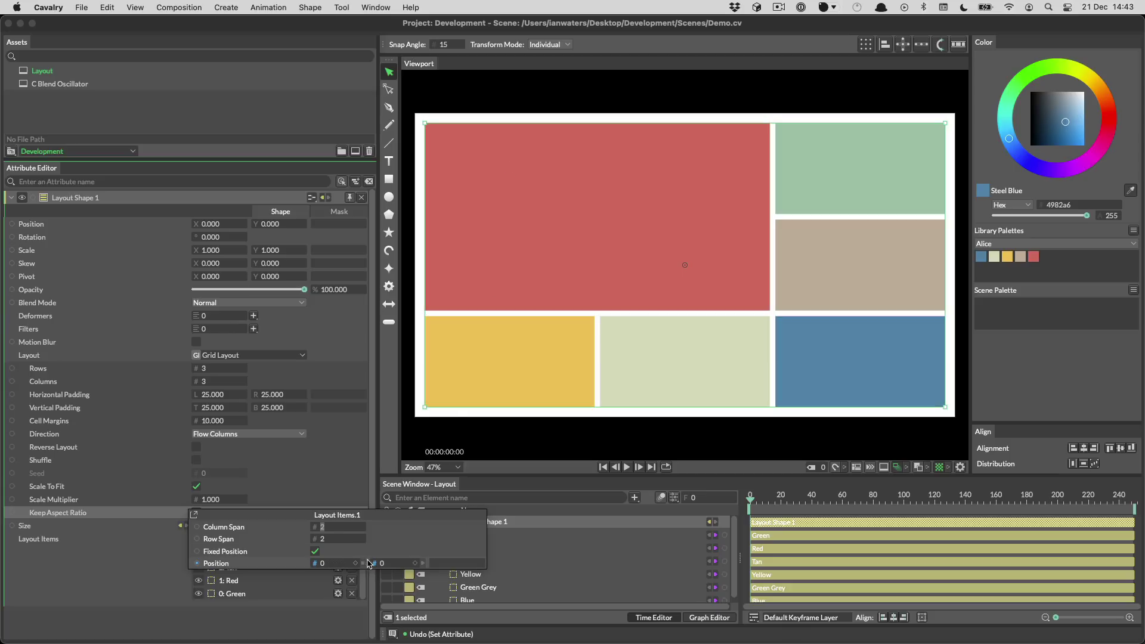
{"action": "left_click_drag", "start_coordinate": [335, 565], "coordinate": [339, 565]}
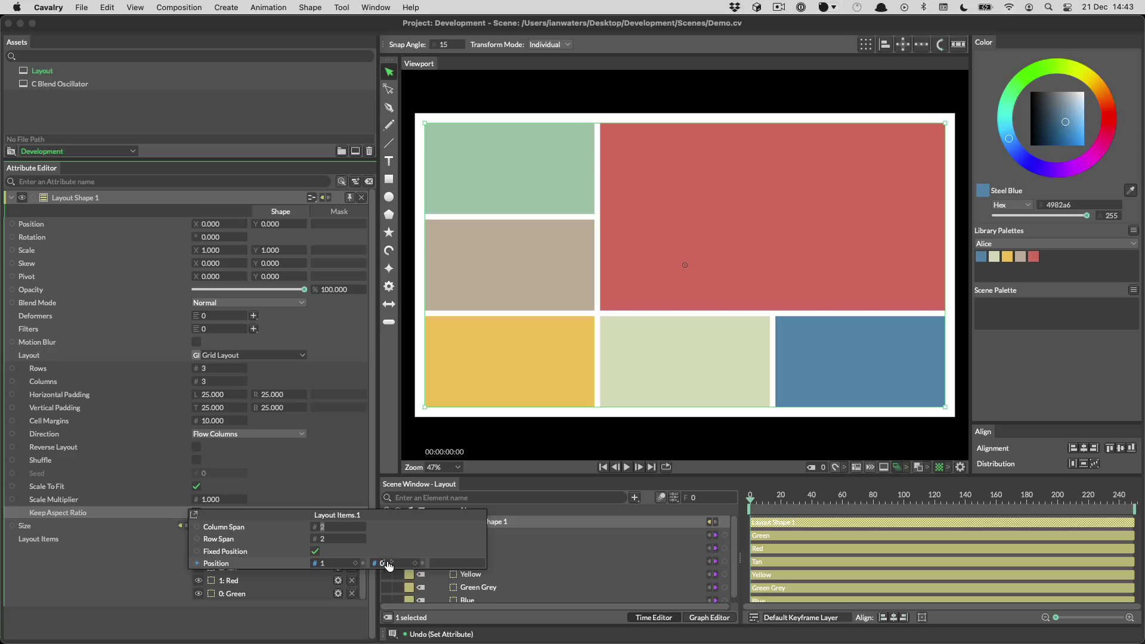
{"action": "left_click_drag", "start_coordinate": [392, 565], "coordinate": [394, 565]}
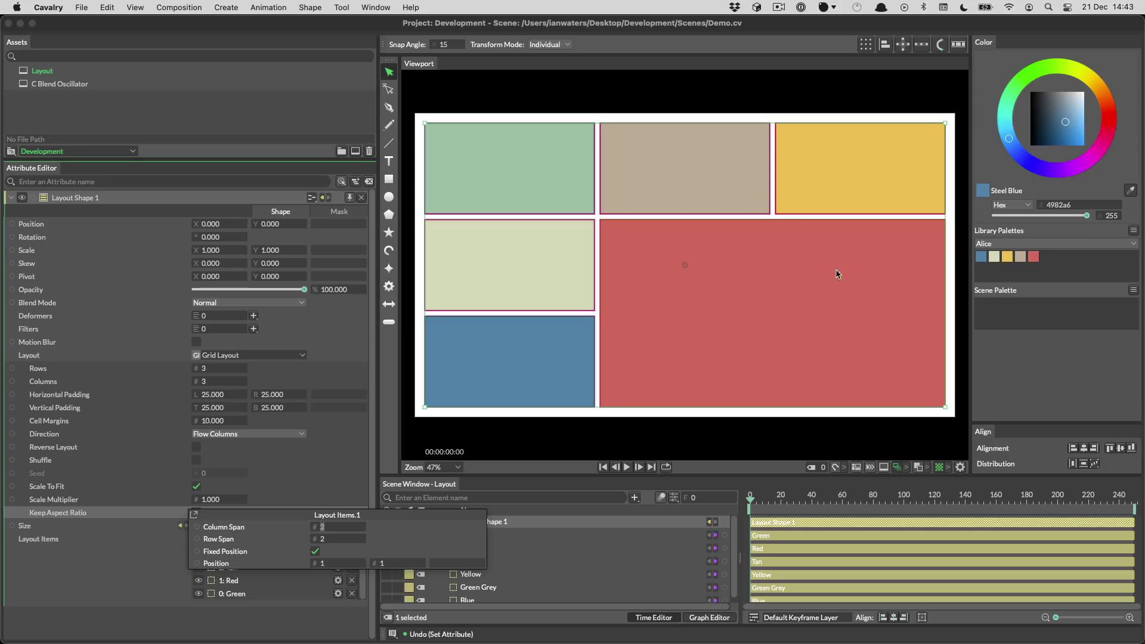
{"action": "left_click", "coordinate": [283, 492]}
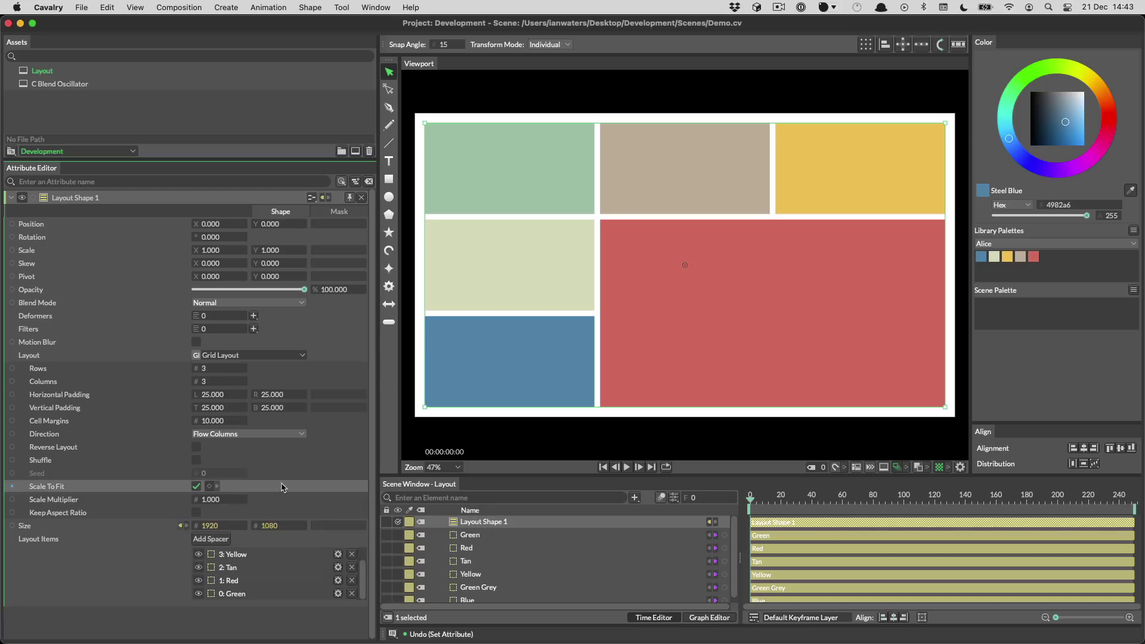
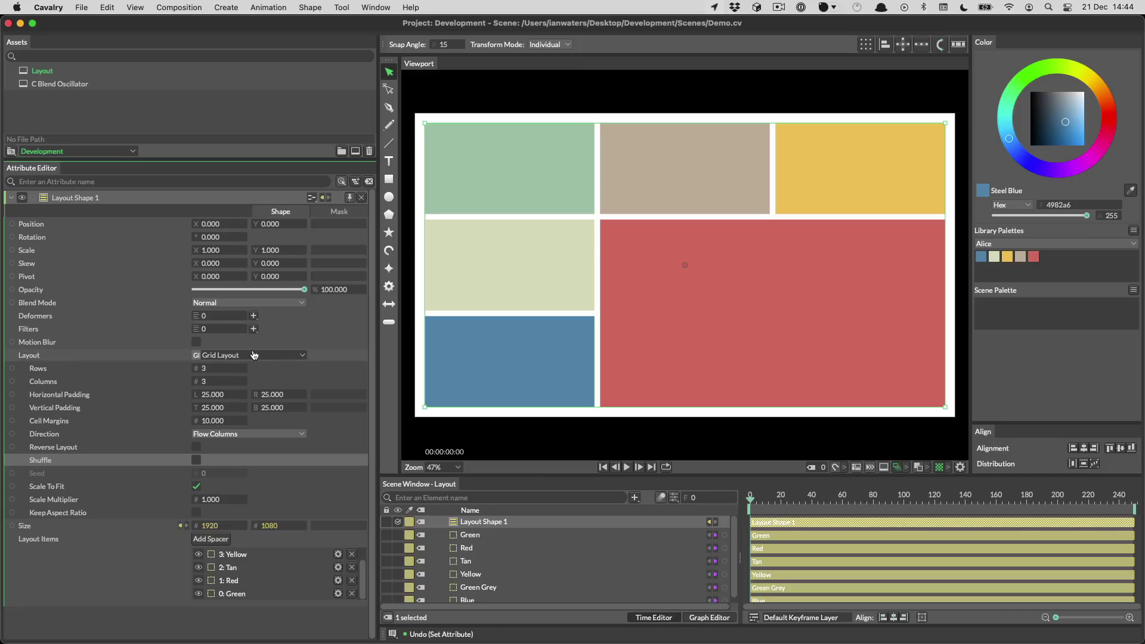
Divide the grid layout more finely by raising it to 8 rows and at least 7 columns
{"action": "left_click", "coordinate": [213, 368]}
{"action": "left_click", "coordinate": [213, 368]}
{"action": "left_click", "coordinate": [214, 368]}
{"action": "left_click", "coordinate": [215, 369]}
{"action": "left_click", "coordinate": [215, 370]}
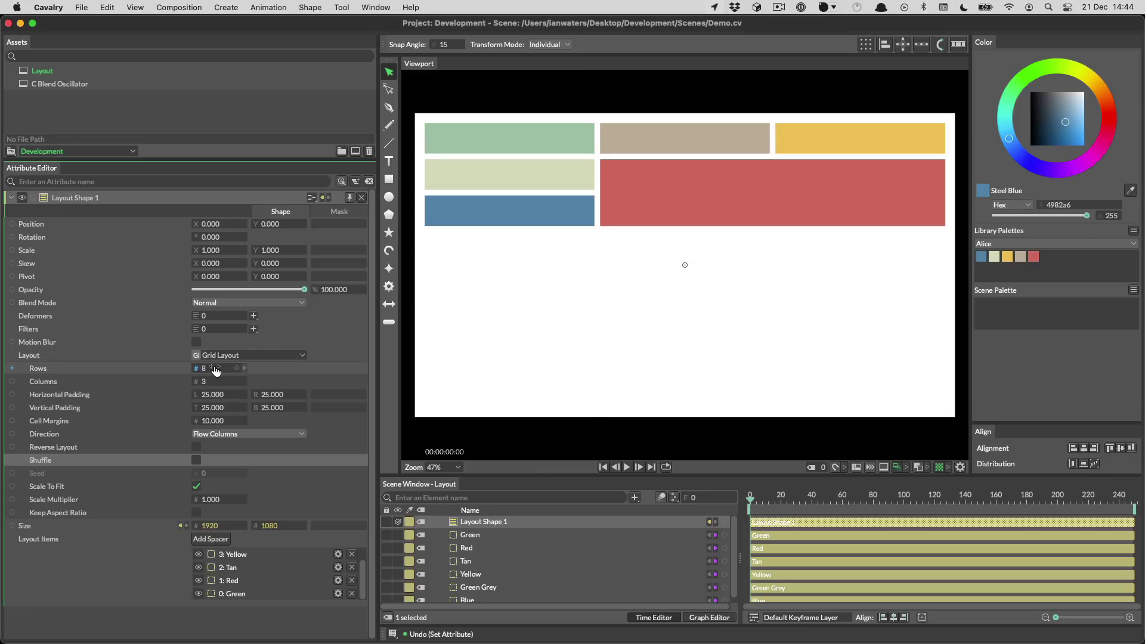
{"action": "left_click", "coordinate": [218, 382]}
{"action": "left_click", "coordinate": [218, 382]}
{"action": "left_click", "coordinate": [218, 383]}
{"action": "left_click", "coordinate": [218, 383]}
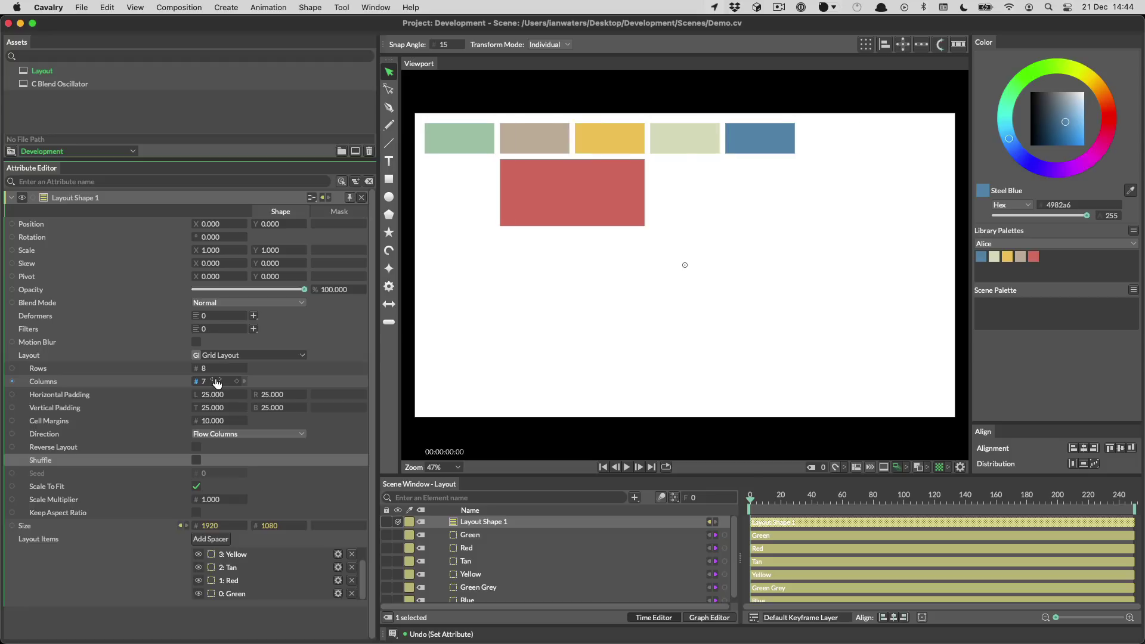
{"action": "left_click", "coordinate": [218, 383]}
{"action": "left_click", "coordinate": [218, 383]}
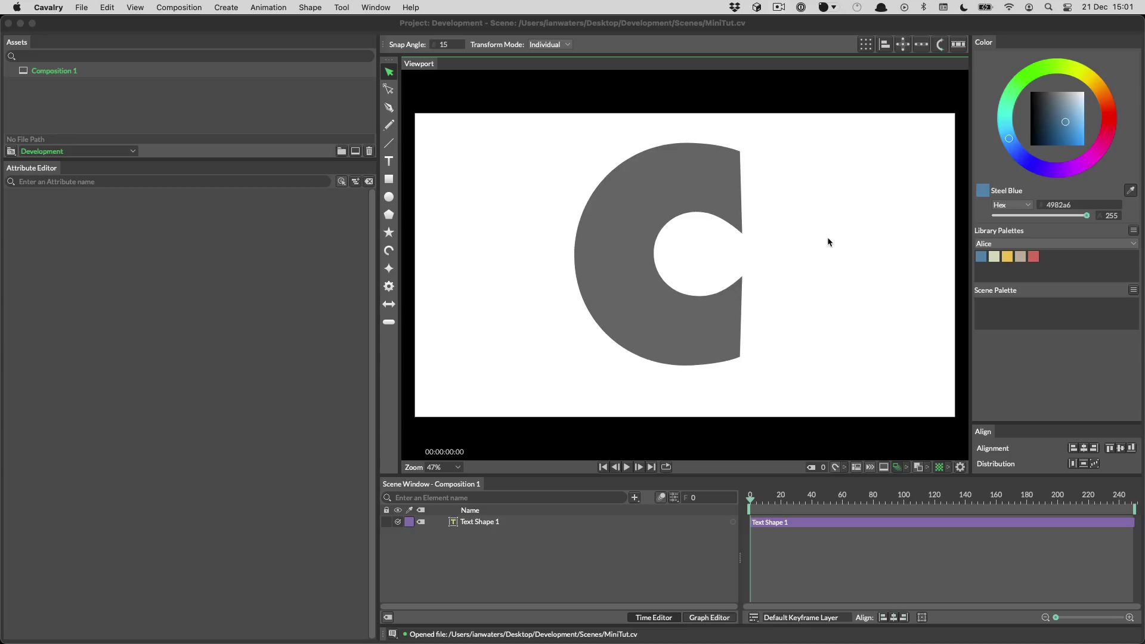
Convert the letter C text shape into an editable path using the Edit Shape tool
{"action": "left_click", "coordinate": [718, 186]}
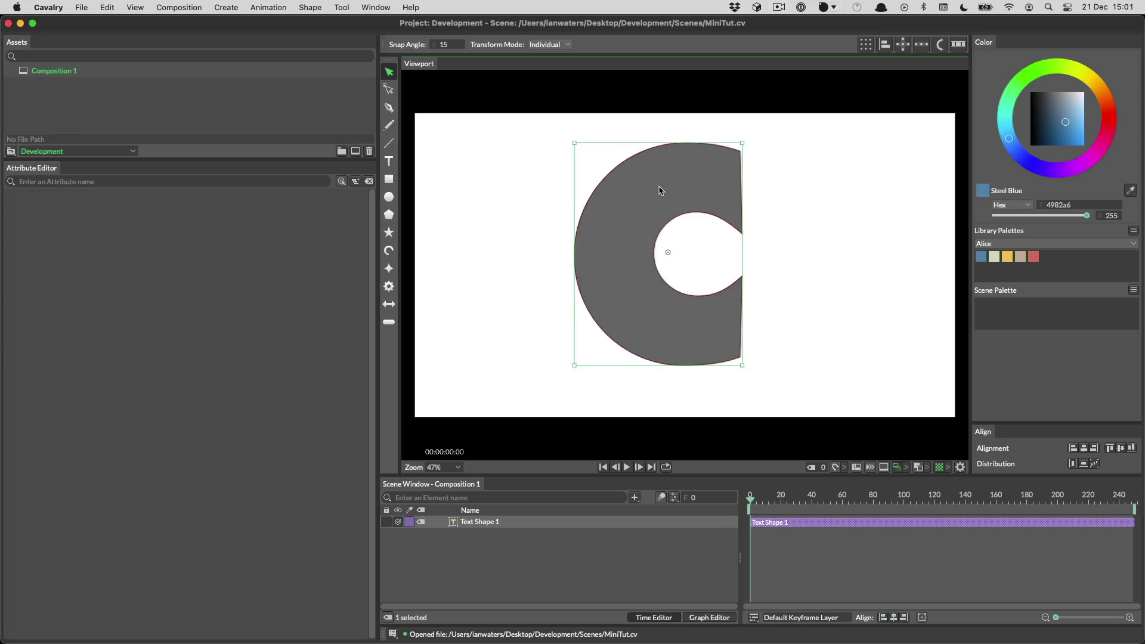
{"action": "left_click", "coordinate": [388, 89]}
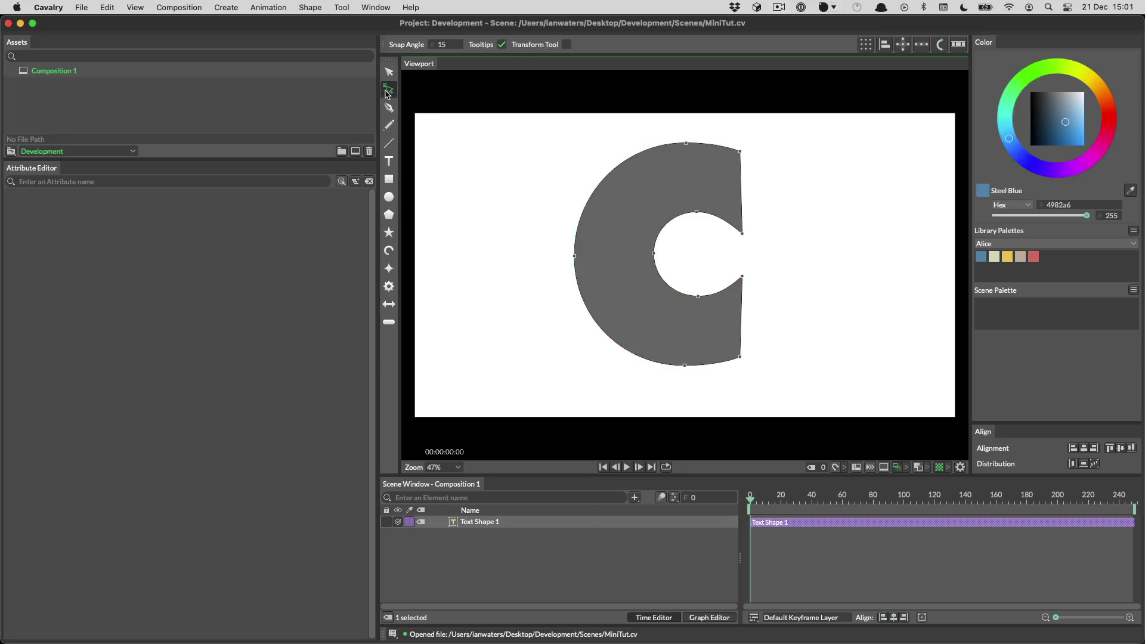
{"action": "left_click", "coordinate": [743, 236]}
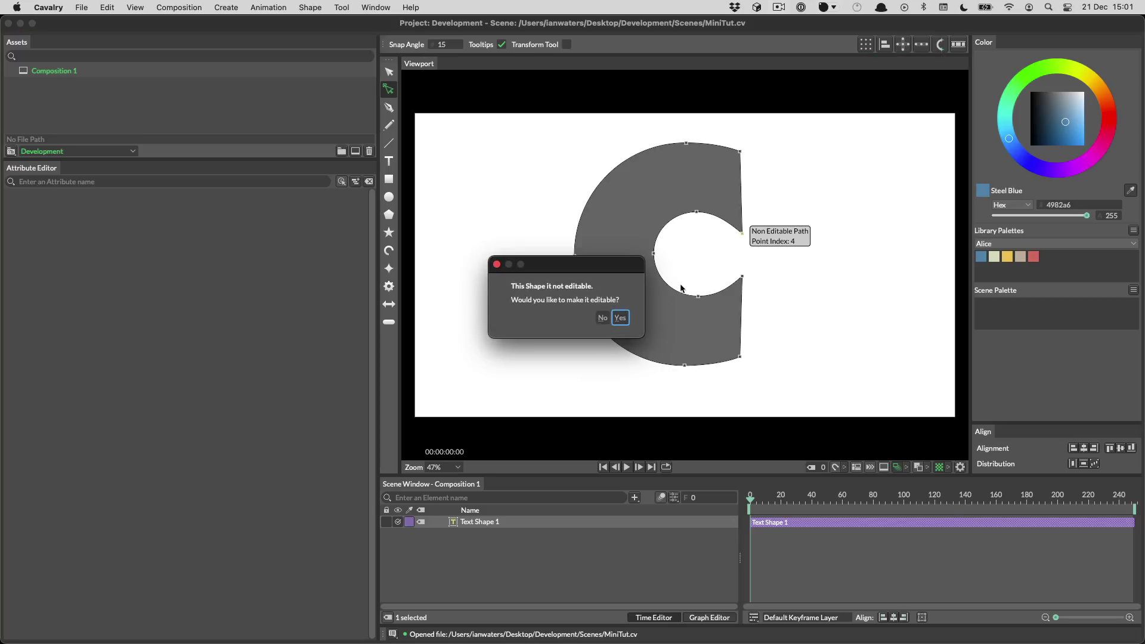
{"action": "left_click", "coordinate": [628, 318]}
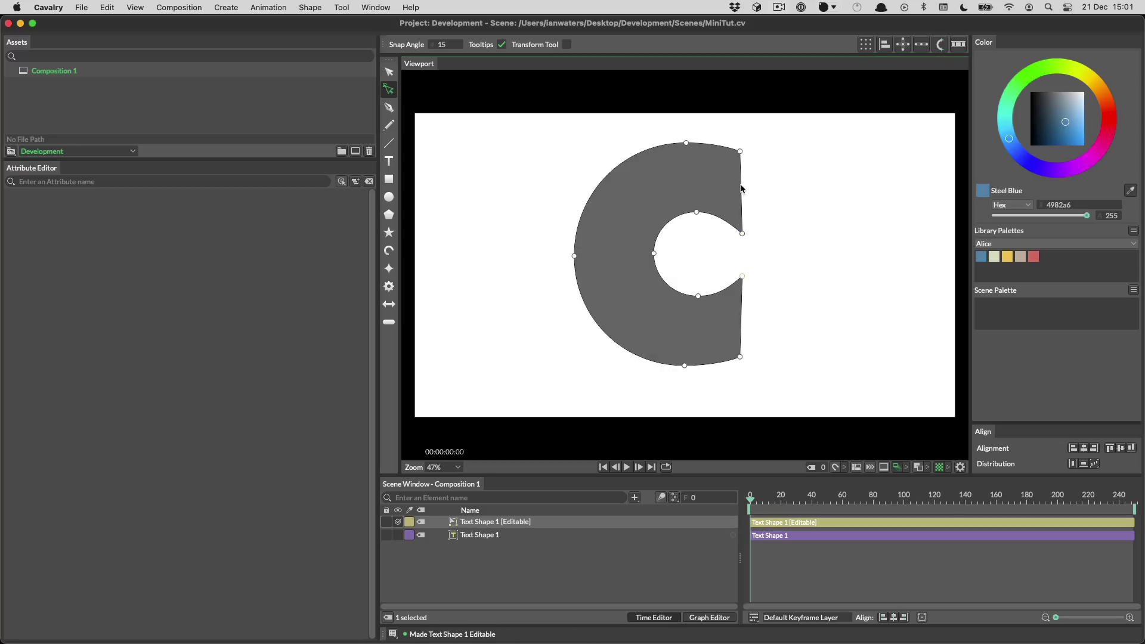
Turn off the editable C's fill and enable its stroke
{"action": "left_click", "coordinate": [510, 521]}
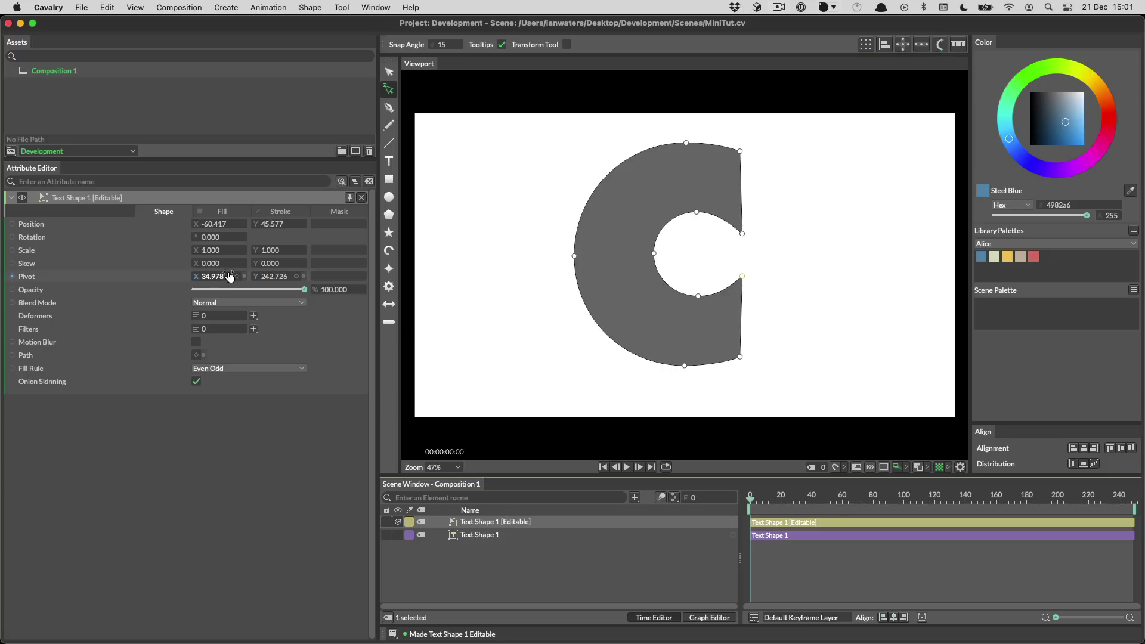
{"action": "left_click", "coordinate": [222, 211]}
{"action": "left_click", "coordinate": [195, 223]}
{"action": "left_click", "coordinate": [280, 211]}
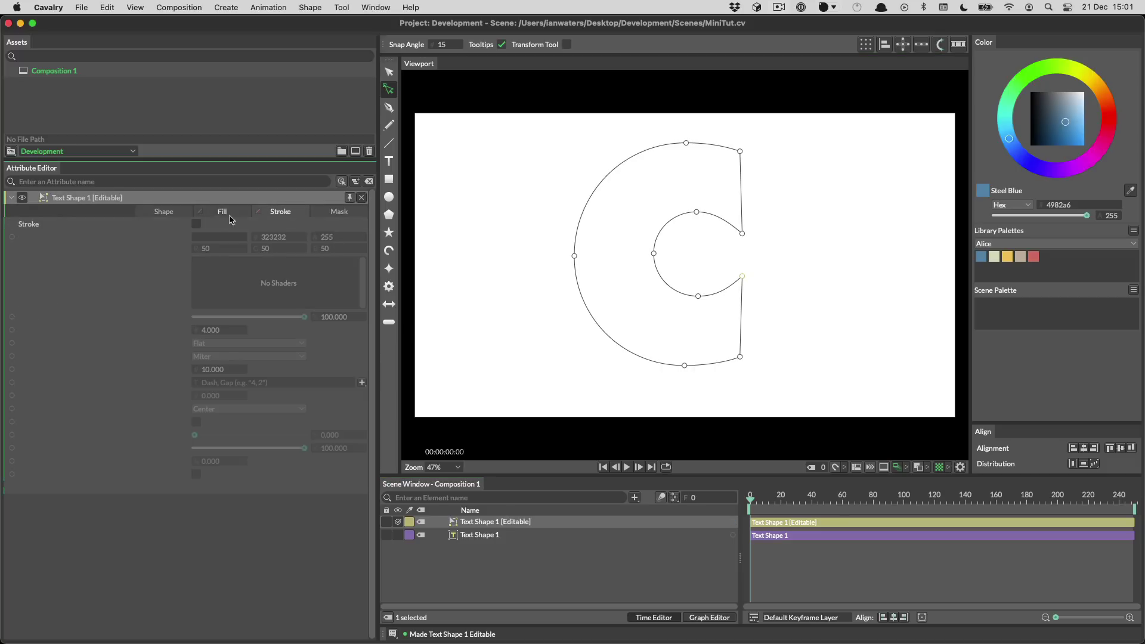
{"action": "left_click", "coordinate": [195, 224]}
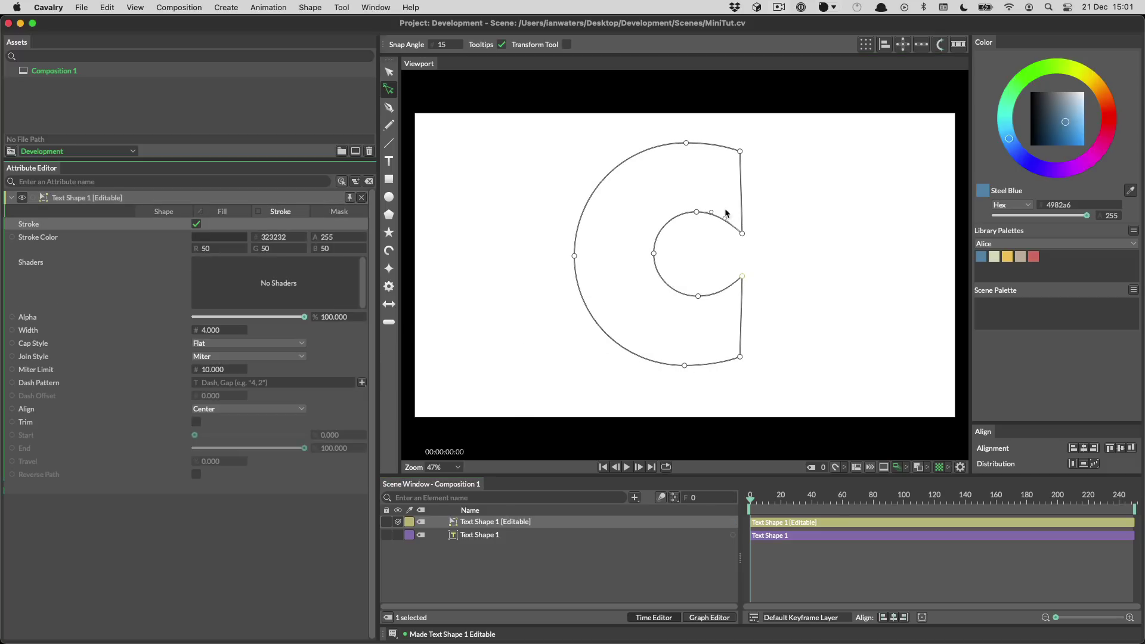
Delete the two straight end segments of the C, leaving separate outer and inner open curves
{"action": "left_click", "coordinate": [742, 197]}
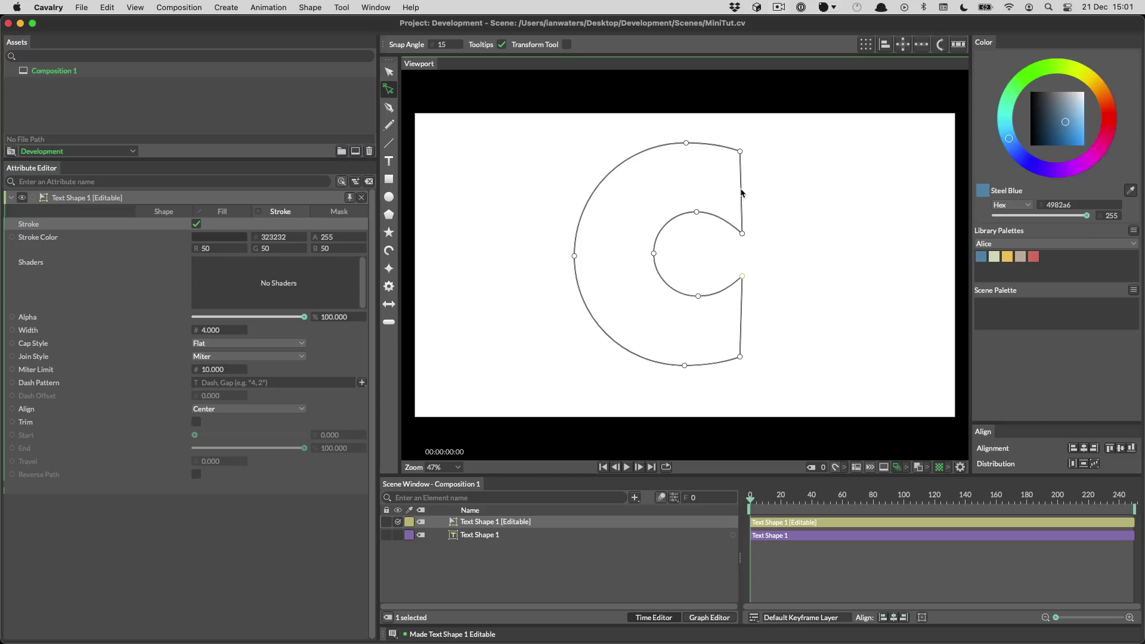
{"action": "left_click", "coordinate": [740, 197]}
{"action": "key", "text": "Delete"}
{"action": "left_click", "coordinate": [740, 317]}
Rename the editable shape Inner C and create a duplicate named Outer C
{"action": "left_click", "coordinate": [522, 521]}
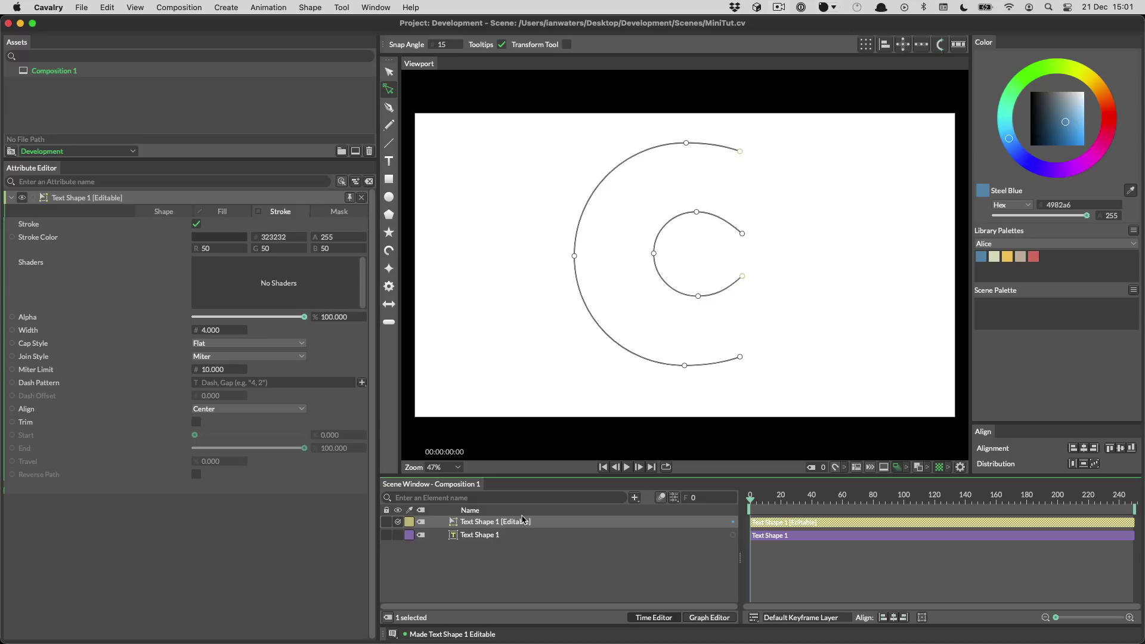
{"action": "double_click", "coordinate": [524, 521]}
{"action": "key", "text": "BackSpace"}
{"action": "key", "text": "Return"}
{"action": "key", "text": "super+d"}
{"action": "double_click", "coordinate": [525, 521]}
{"action": "type", "text": "Outer C"}
{"action": "key", "text": "Return"}
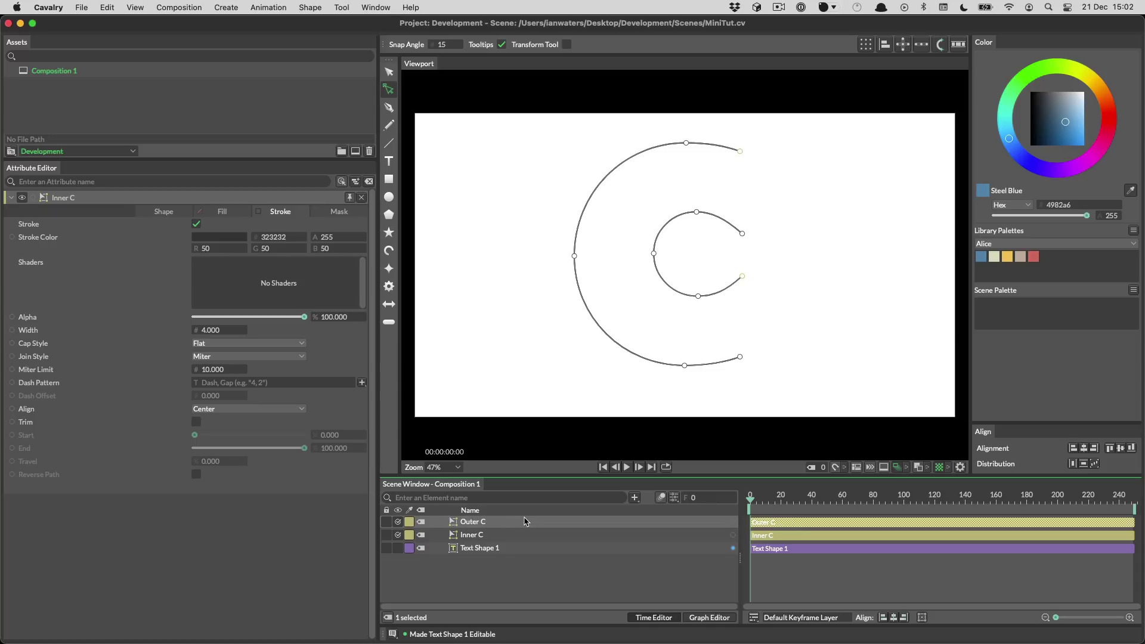
Delete the original Text Shape 1 and remove the outer curve from Inner C, with Outer C hidden
{"action": "left_click", "coordinate": [497, 550]}
{"action": "key", "text": "Delete"}
{"action": "left_click", "coordinate": [475, 538]}
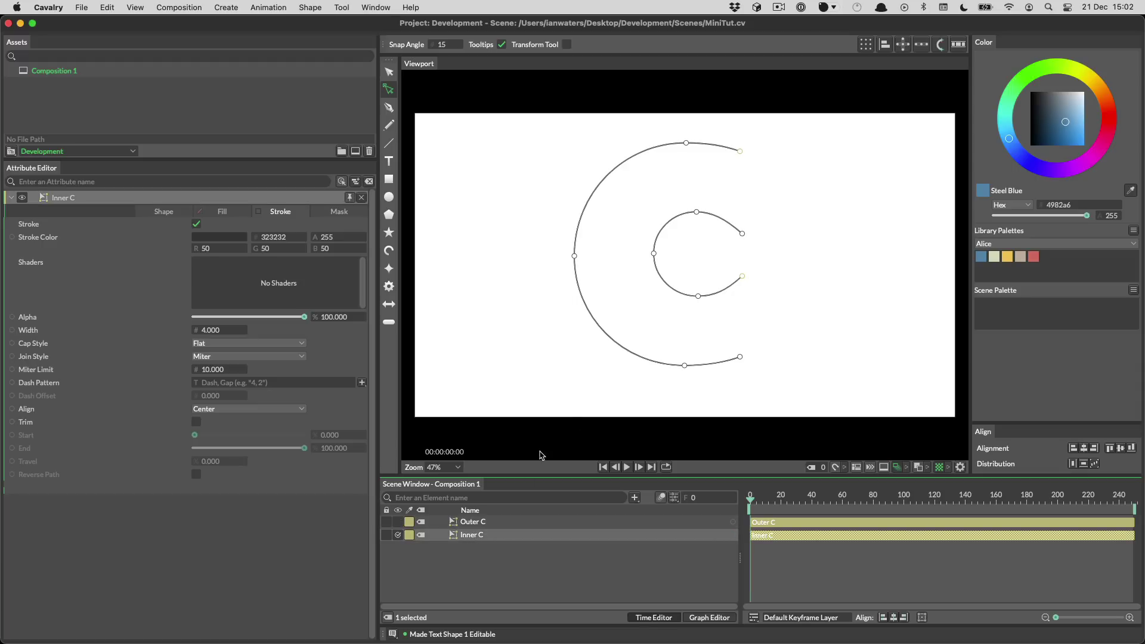
{"action": "left_click", "coordinate": [574, 256]}
{"action": "double_click", "coordinate": [574, 256]}
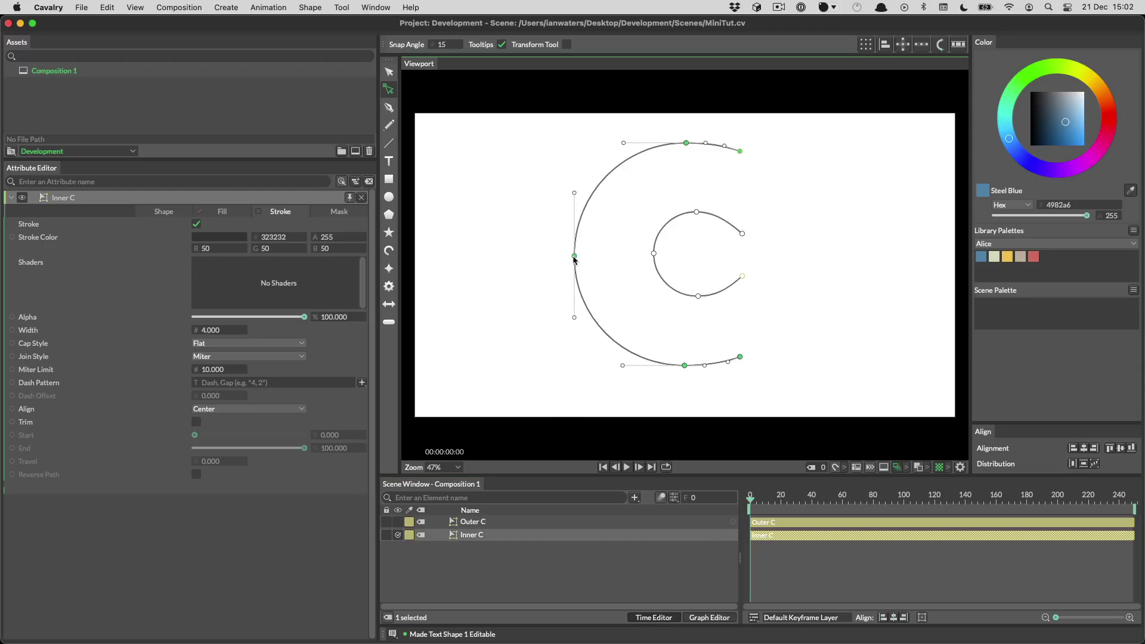
{"action": "key", "text": "Delete"}
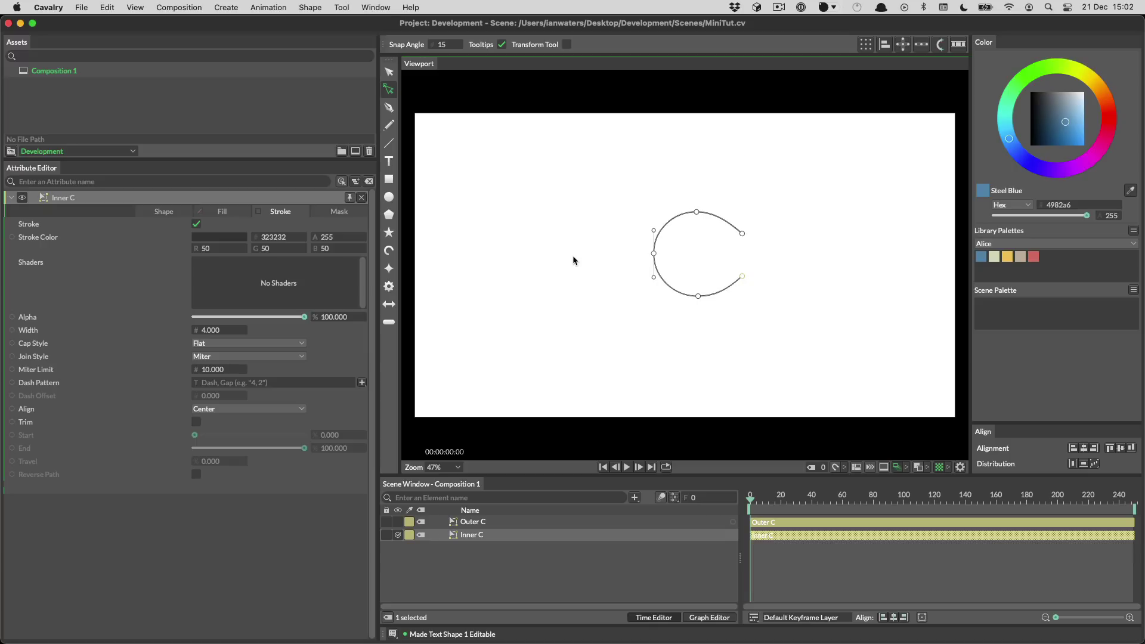
Hide Inner C, show Outer C, and remove the inner curve from it
{"action": "left_click", "coordinate": [418, 538]}
{"action": "key", "text": "super+z"}
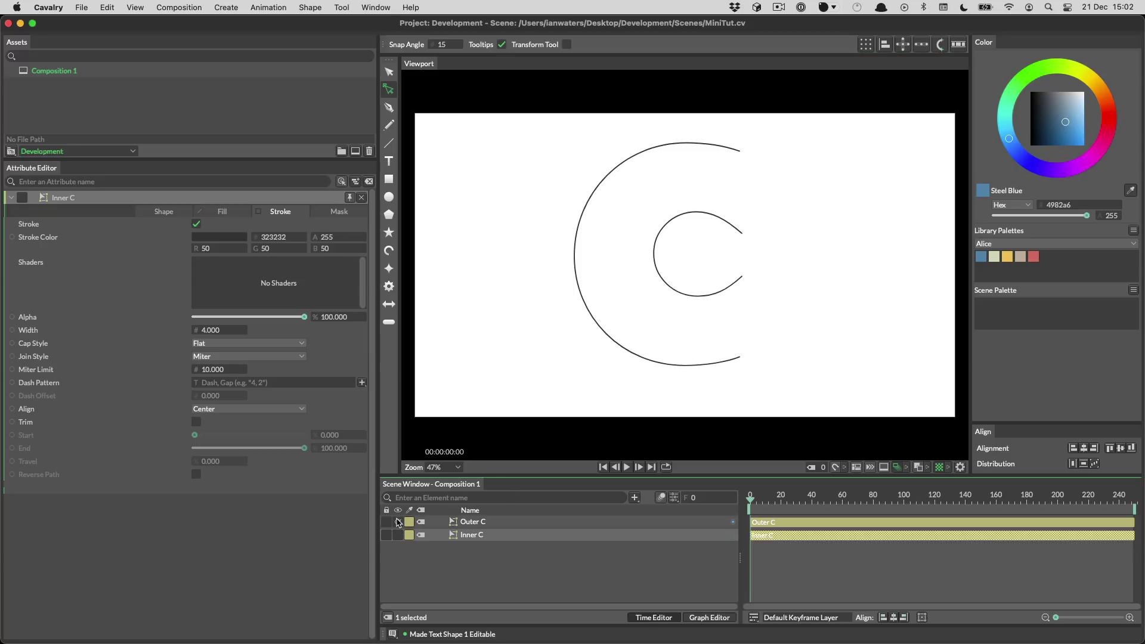
{"action": "key", "text": "super+z"}
{"action": "left_click", "coordinate": [653, 255]}
{"action": "left_click", "coordinate": [654, 255]}
{"action": "key", "text": "Delete"}
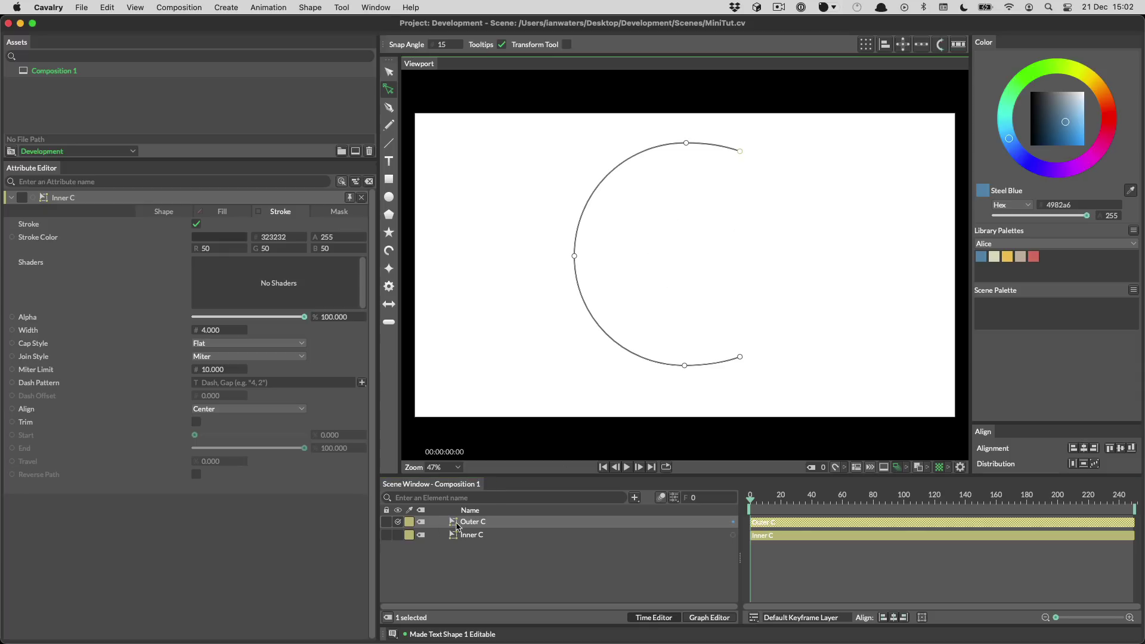
Hide Outer C, show Inner C again, and add a Blend Shape deformer to Inner C
{"action": "left_click", "coordinate": [397, 521]}
{"action": "left_click", "coordinate": [398, 535]}
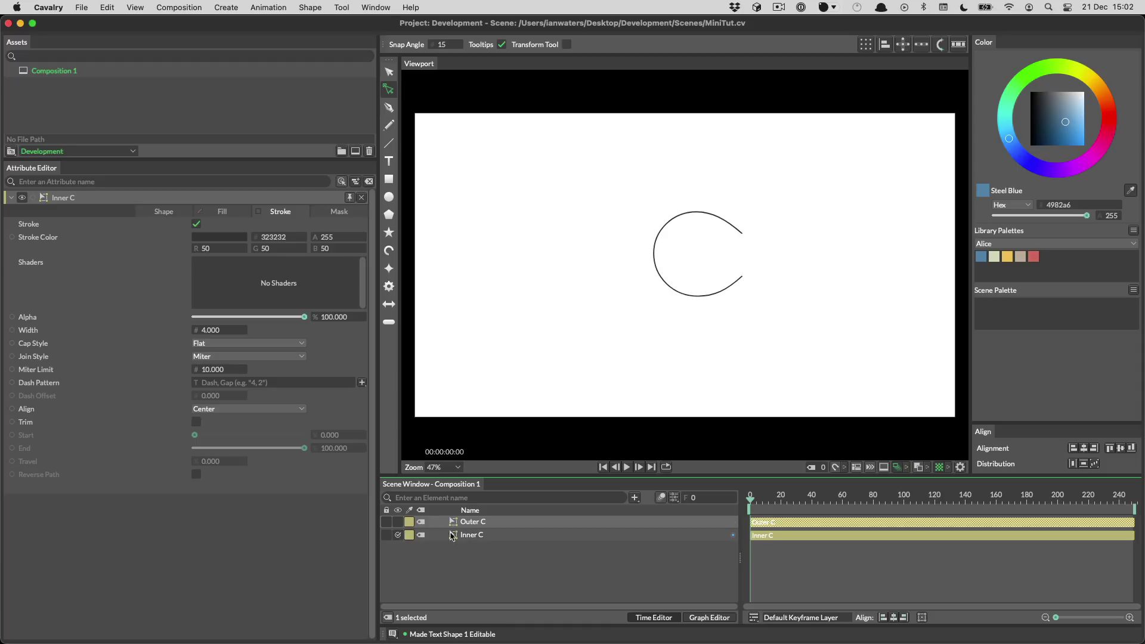
{"action": "left_click", "coordinate": [480, 537]}
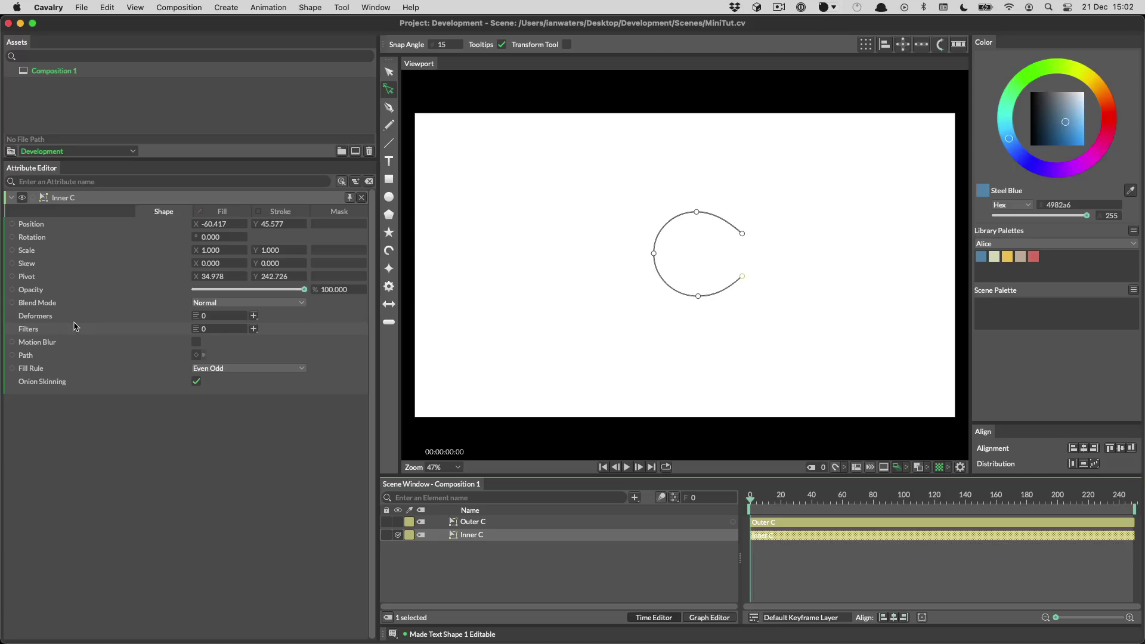
{"action": "left_click", "coordinate": [254, 316]}
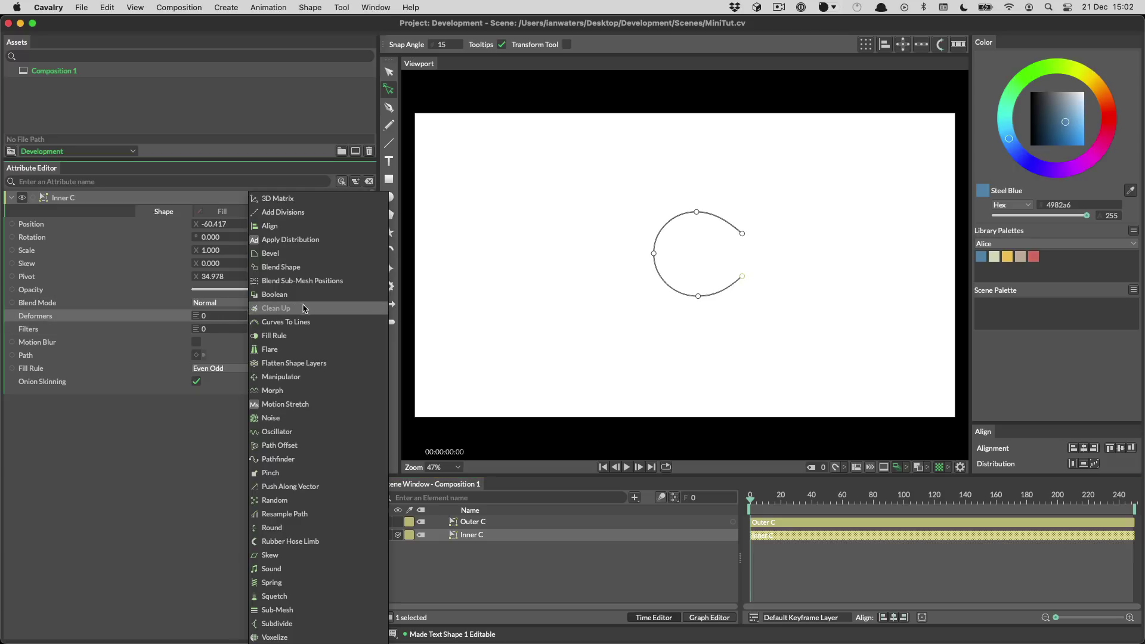
{"action": "left_click", "coordinate": [286, 267]}
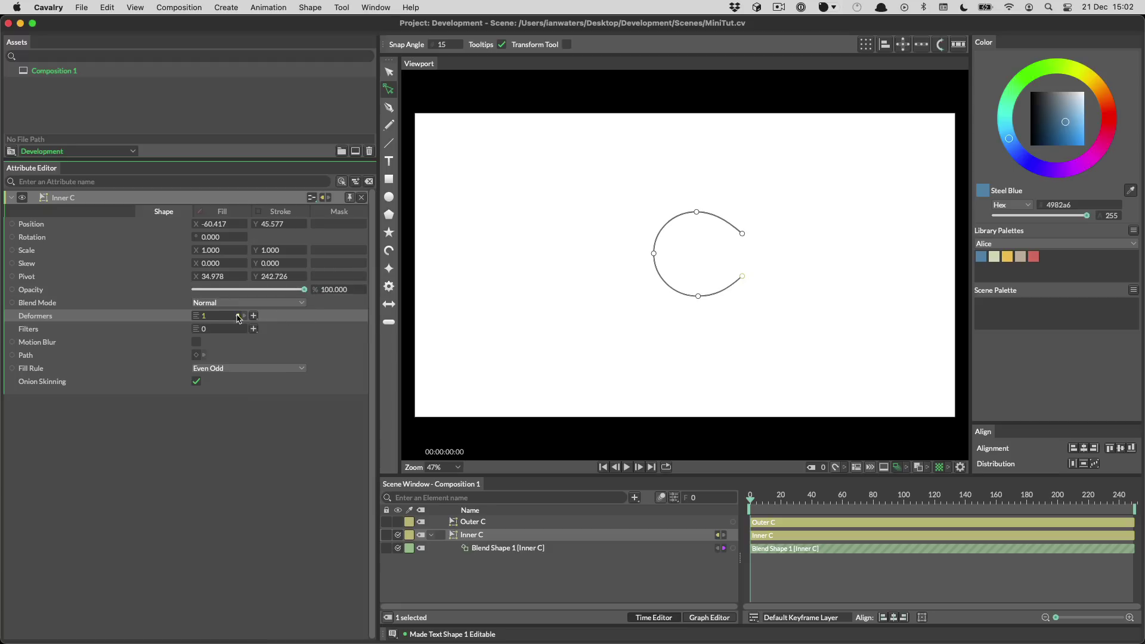
Connect Outer C as the Blend Shape deformer's input shape and set its strength to 0
{"action": "left_click", "coordinate": [241, 316]}
{"action": "left_click", "coordinate": [308, 319]}
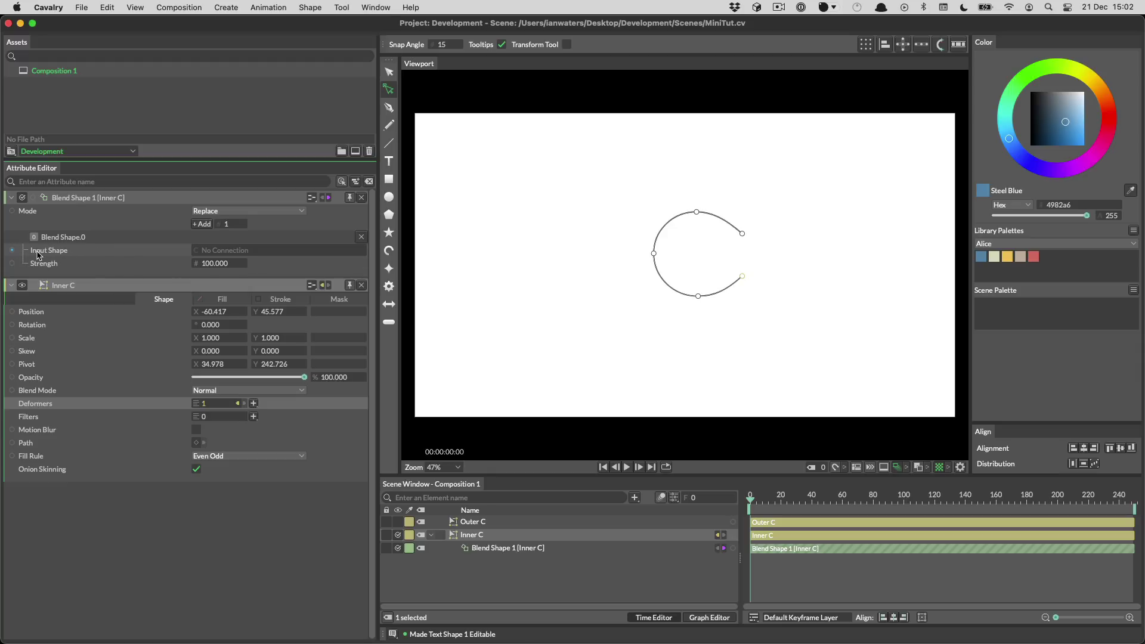
{"action": "left_click_drag", "start_coordinate": [466, 522], "coordinate": [166, 293]}
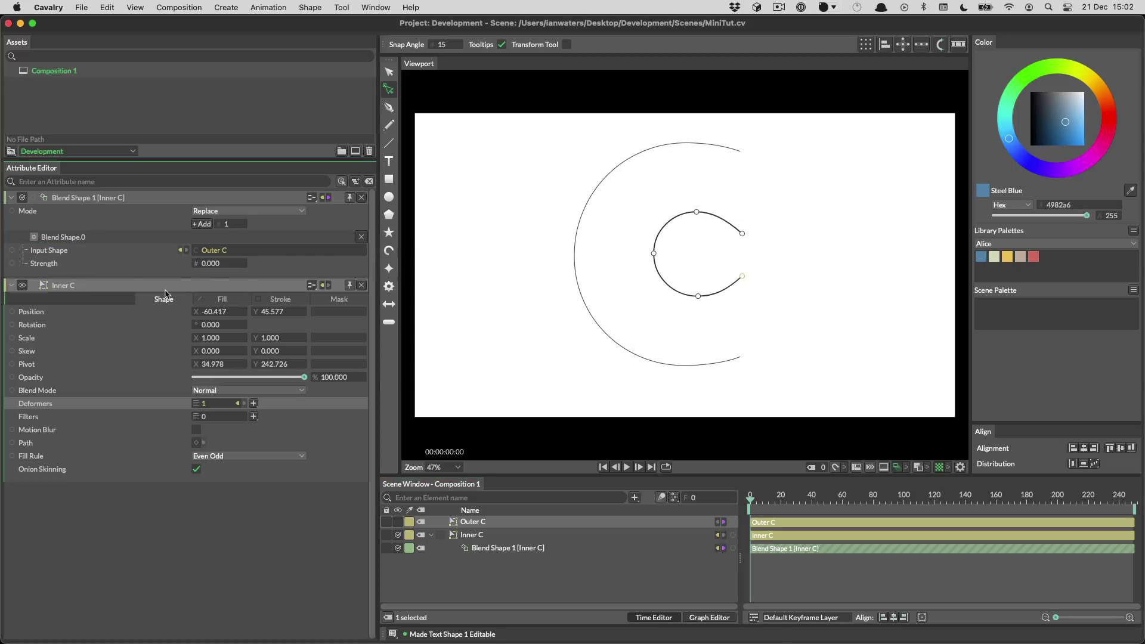
Test the Blend Shape at strength 100, show Outer C, and return the strength to 0
{"action": "left_click", "coordinate": [569, 548]}
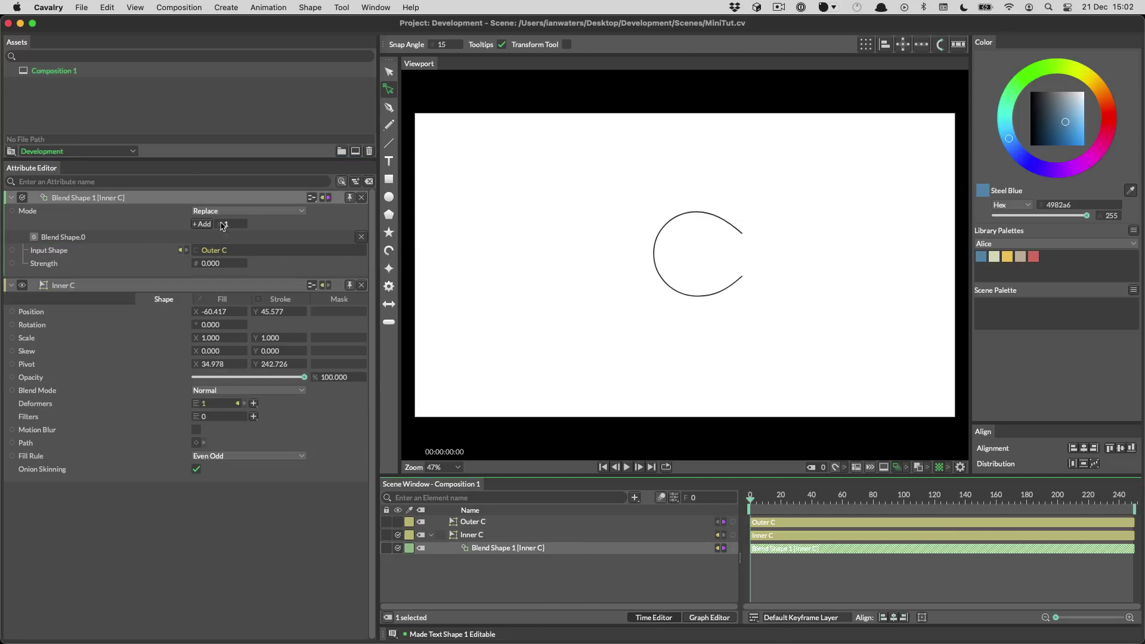
{"action": "left_click_drag", "start_coordinate": [212, 263], "coordinate": [310, 279]}
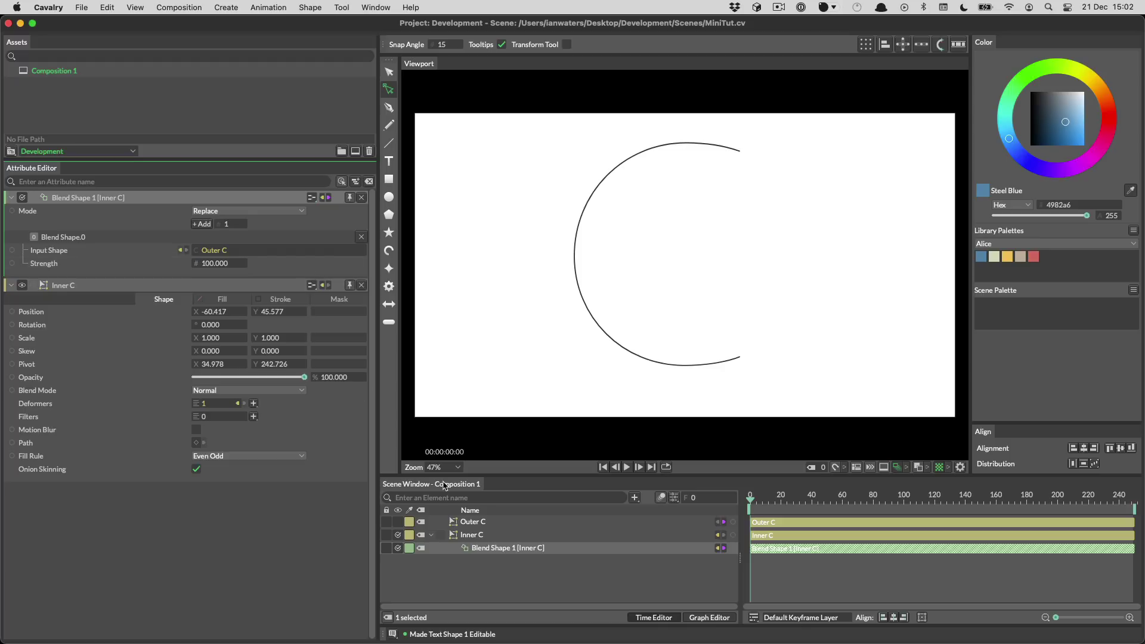
{"action": "left_click", "coordinate": [397, 522]}
{"action": "left_click_drag", "start_coordinate": [226, 268], "coordinate": [134, 262]}
Compare the start points of Outer C and Inner C, and reverse Inner C's contour direction
{"action": "mouse_move", "coordinate": [525, 522]}
{"action": "left_mouse_down"}
{"action": "mouse_move", "coordinate": [526, 538]}
{"action": "mouse_move", "coordinate": [525, 525]}
{"action": "left_mouse_up"}
{"action": "left_click", "coordinate": [527, 534], "text": "shift"}
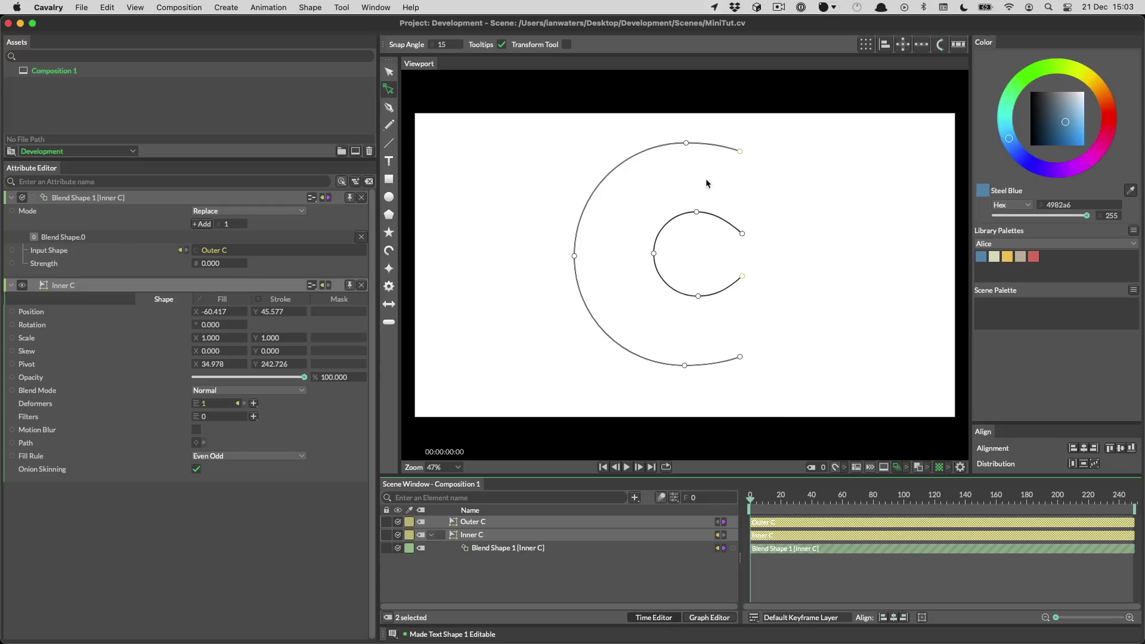
{"action": "left_click", "coordinate": [536, 608]}
{"action": "left_click", "coordinate": [620, 535]}
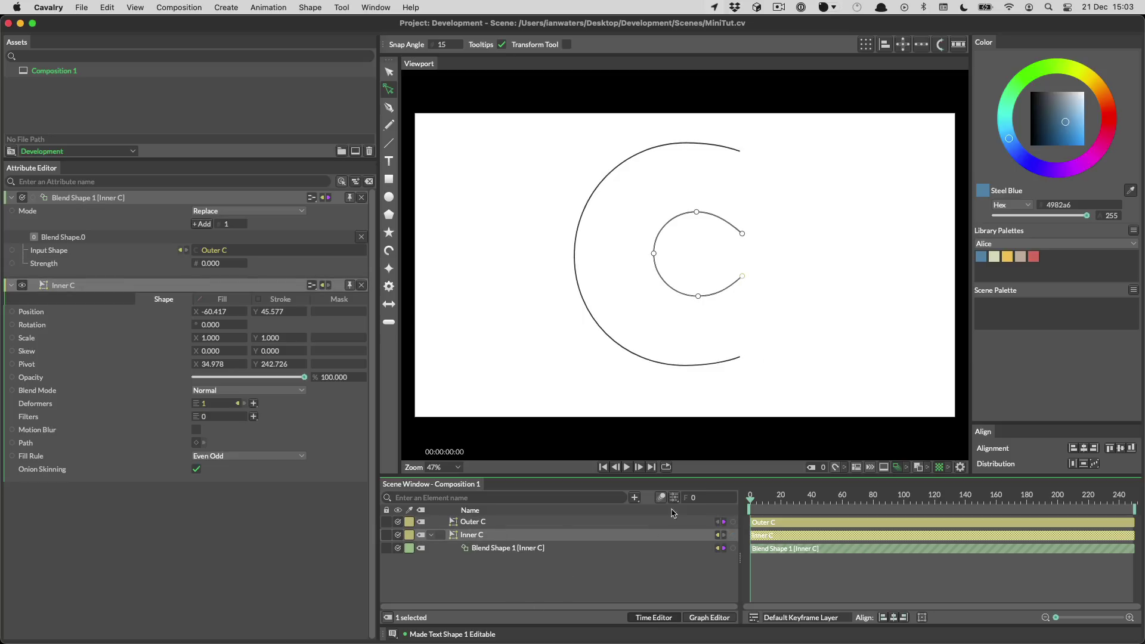
{"action": "left_click", "coordinate": [742, 276]}
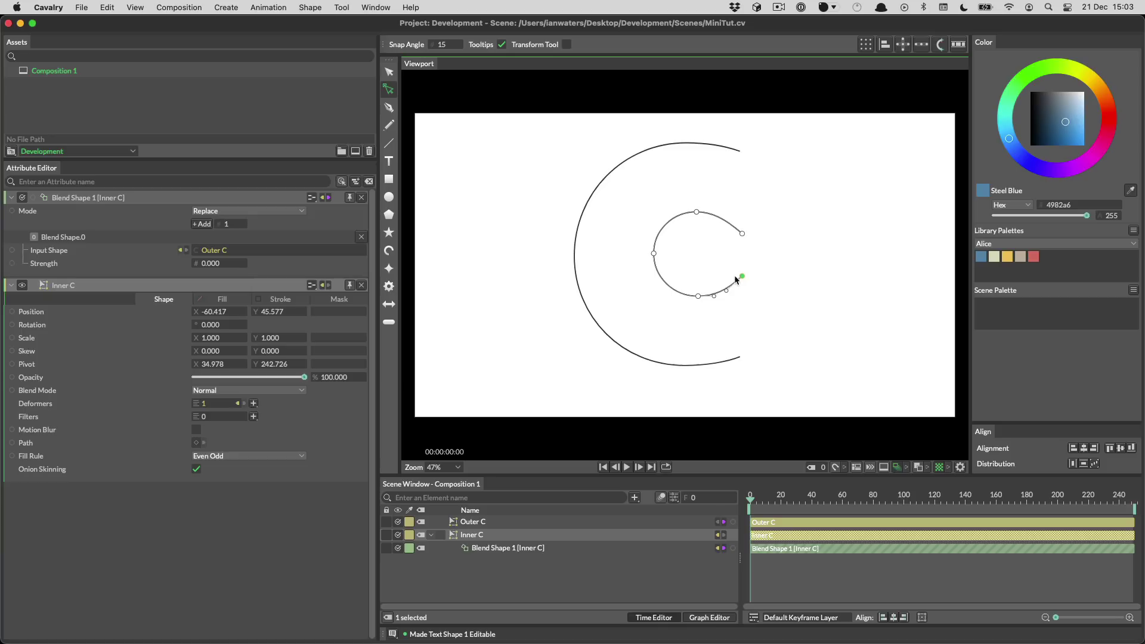
{"action": "left_click", "coordinate": [315, 8]}
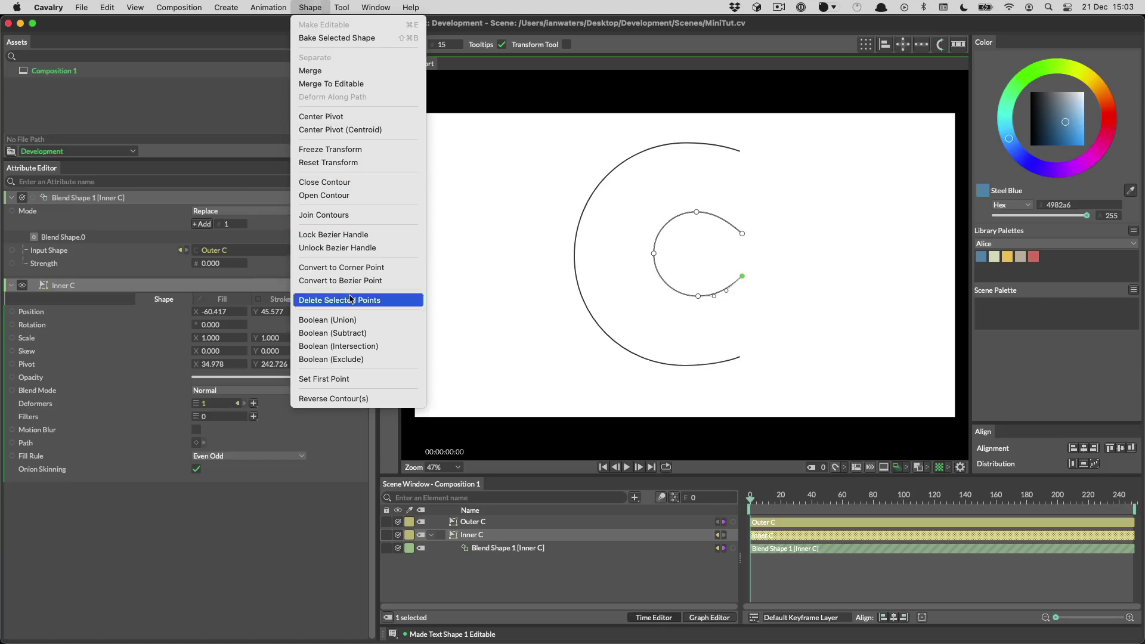
{"action": "left_click", "coordinate": [336, 399]}
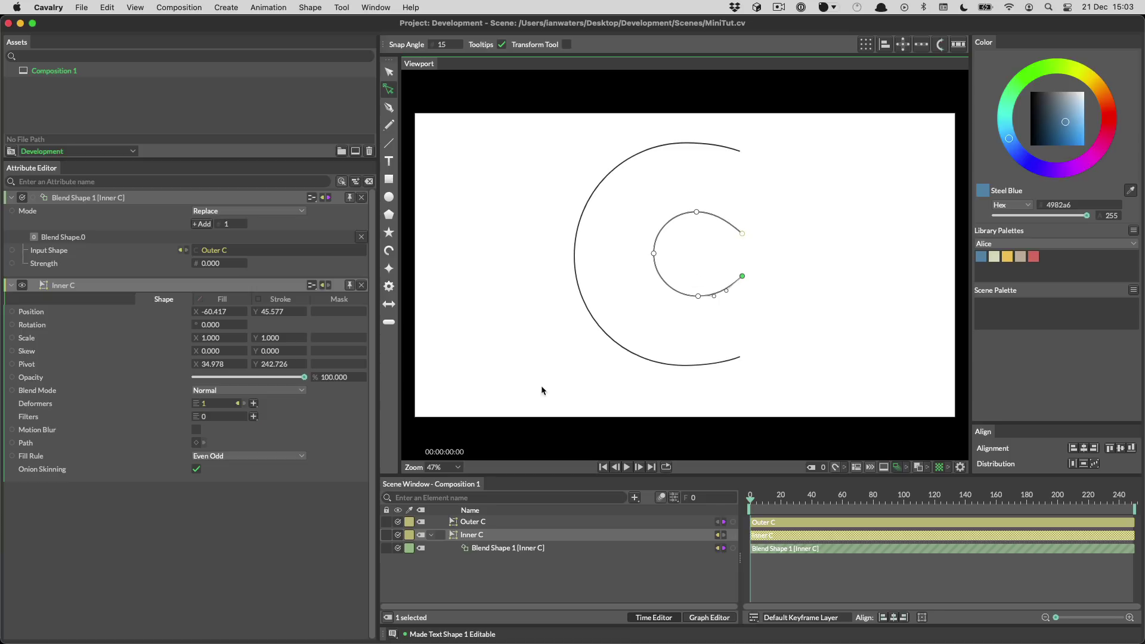
Hide Outer C and test the blend by varying the Blend Shape strength, returning it to 0
{"action": "mouse_move", "coordinate": [211, 263]}
{"action": "left_mouse_down"}
{"action": "mouse_move", "coordinate": [325, 270]}
{"action": "mouse_move", "coordinate": [215, 264]}
{"action": "left_mouse_up"}
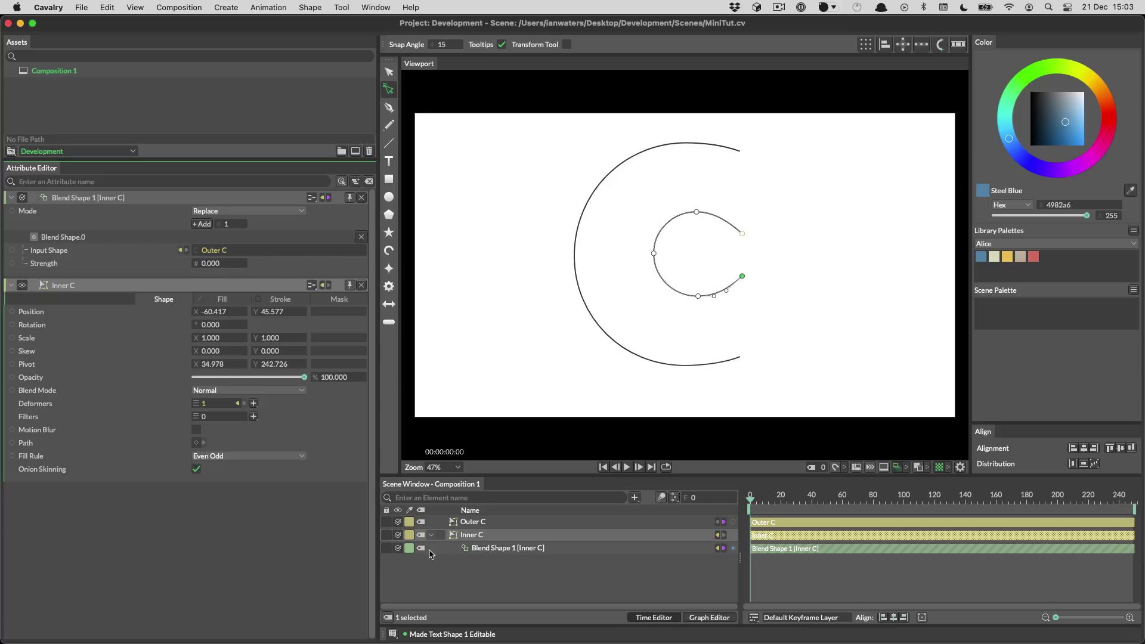
{"action": "left_click", "coordinate": [464, 580]}
{"action": "left_click", "coordinate": [386, 74]}
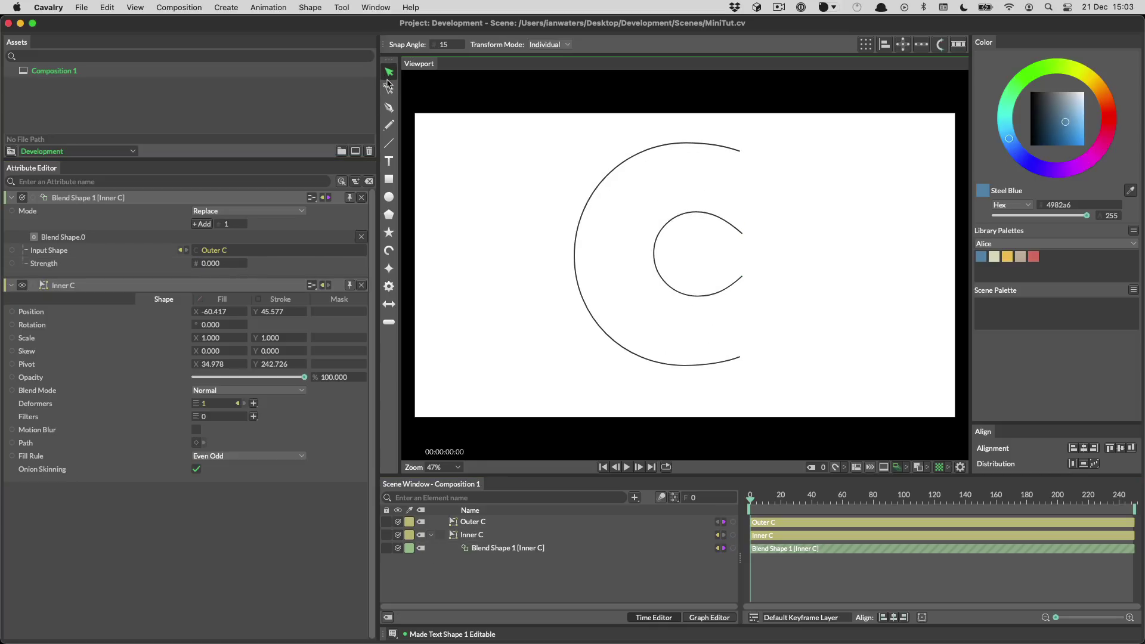
{"action": "left_click", "coordinate": [398, 522]}
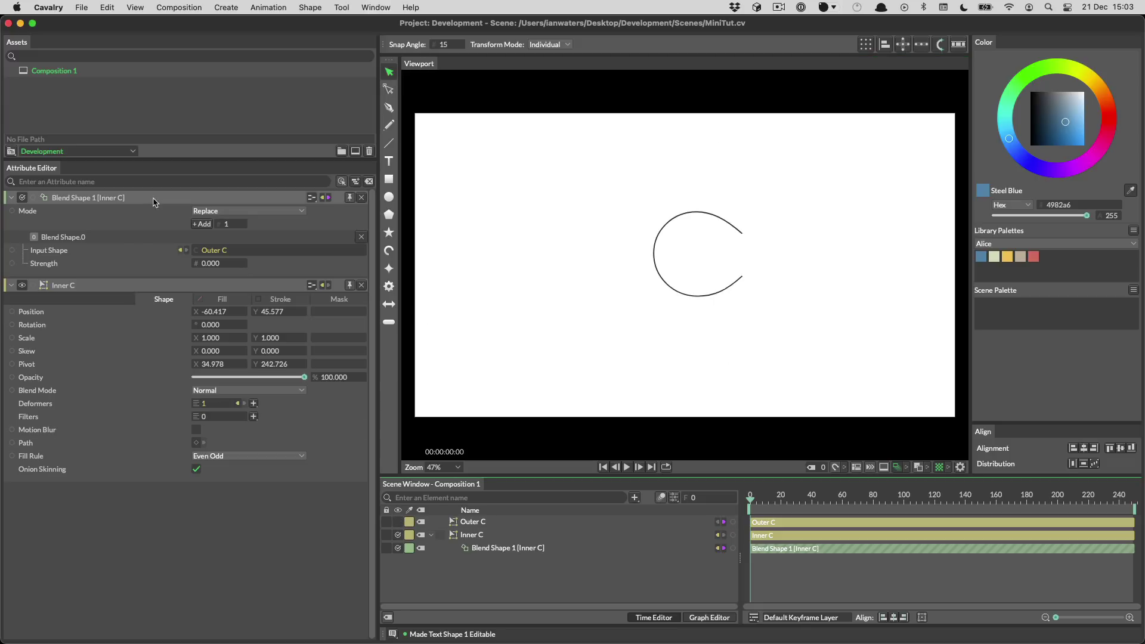
{"action": "left_click_drag", "start_coordinate": [206, 263], "coordinate": [173, 269]}
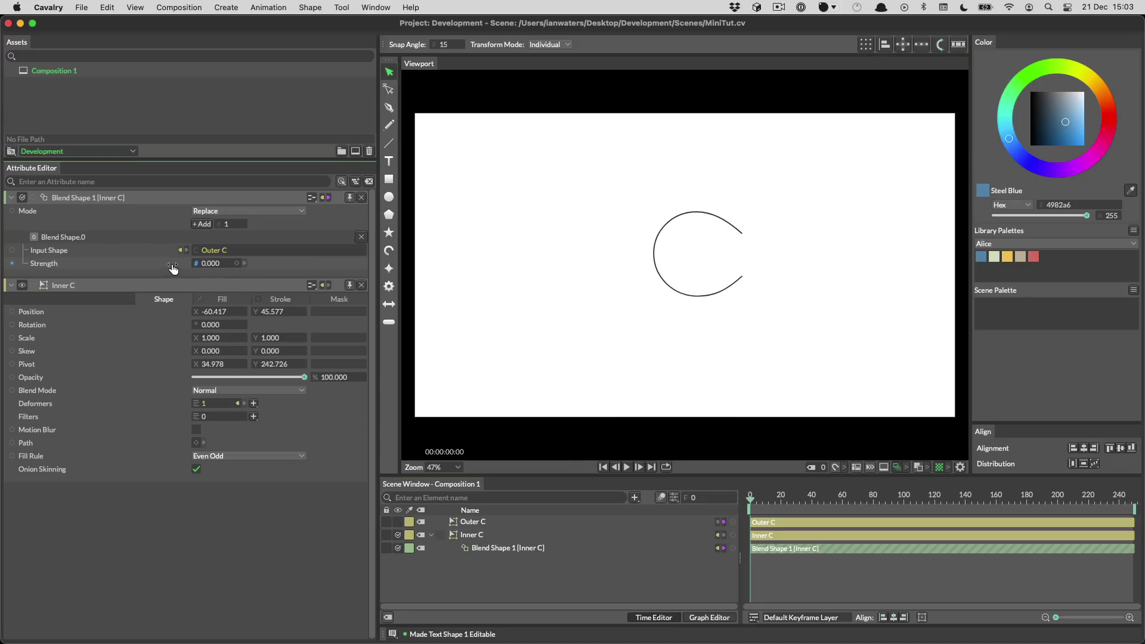
Add a Duplicator to Inner C and set its distribution to Point
{"action": "left_click", "coordinate": [480, 534]}
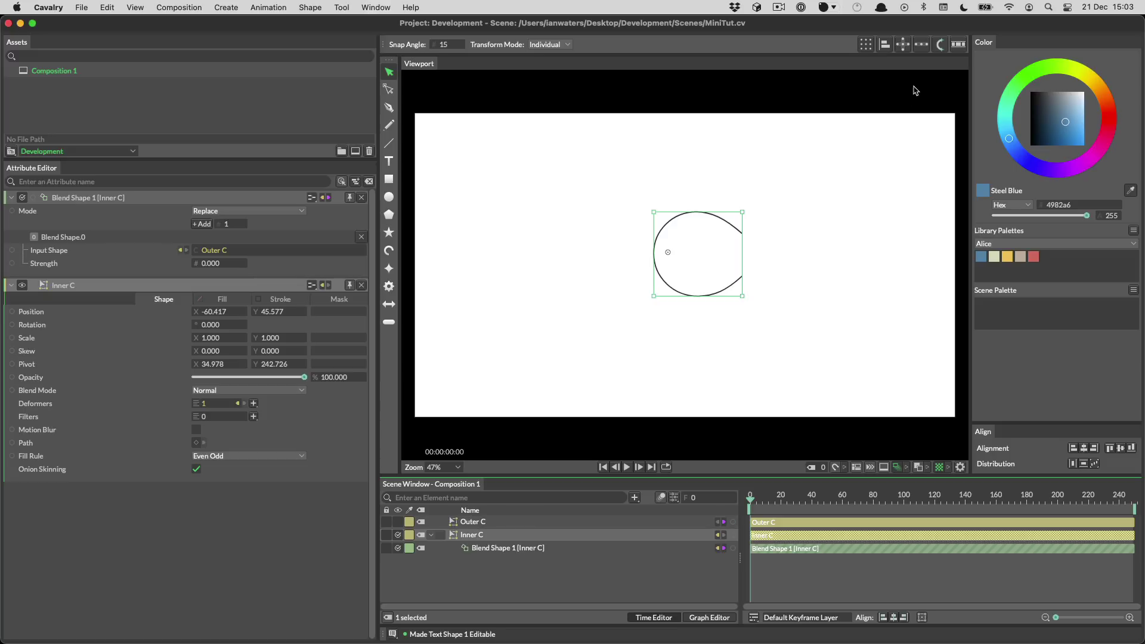
{"action": "left_click", "coordinate": [868, 44]}
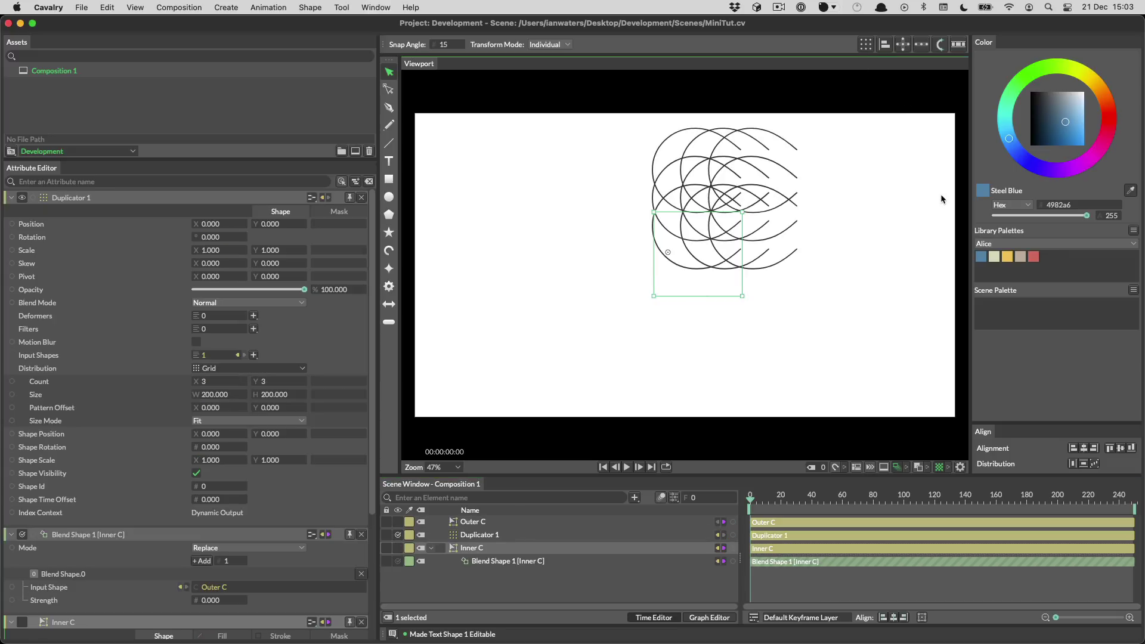
{"action": "left_click", "coordinate": [232, 369]}
{"action": "left_click", "coordinate": [215, 510]}
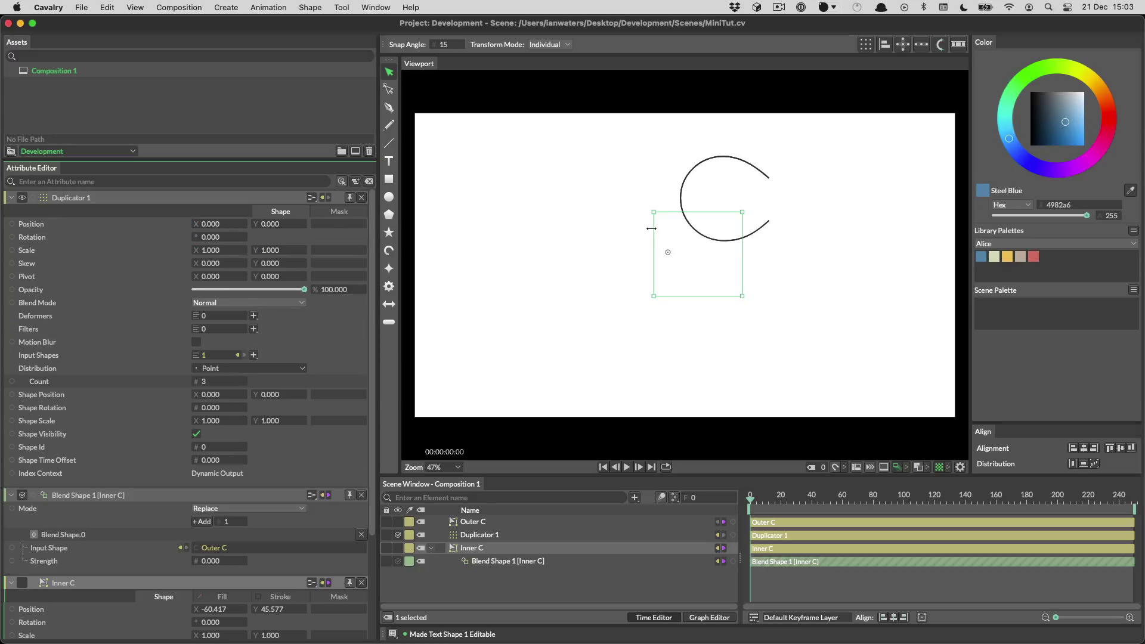
Move Duplicator 1 to about X -155, Y -193 and set its count to 15
{"action": "left_click", "coordinate": [476, 537]}
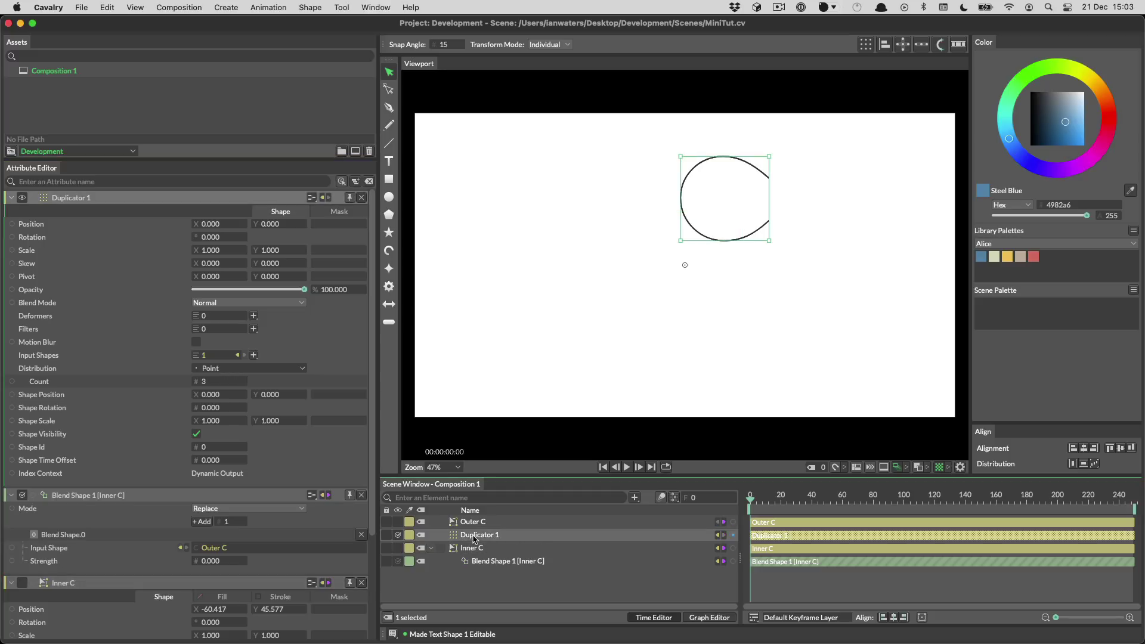
{"action": "left_click_drag", "start_coordinate": [717, 197], "coordinate": [673, 249]}
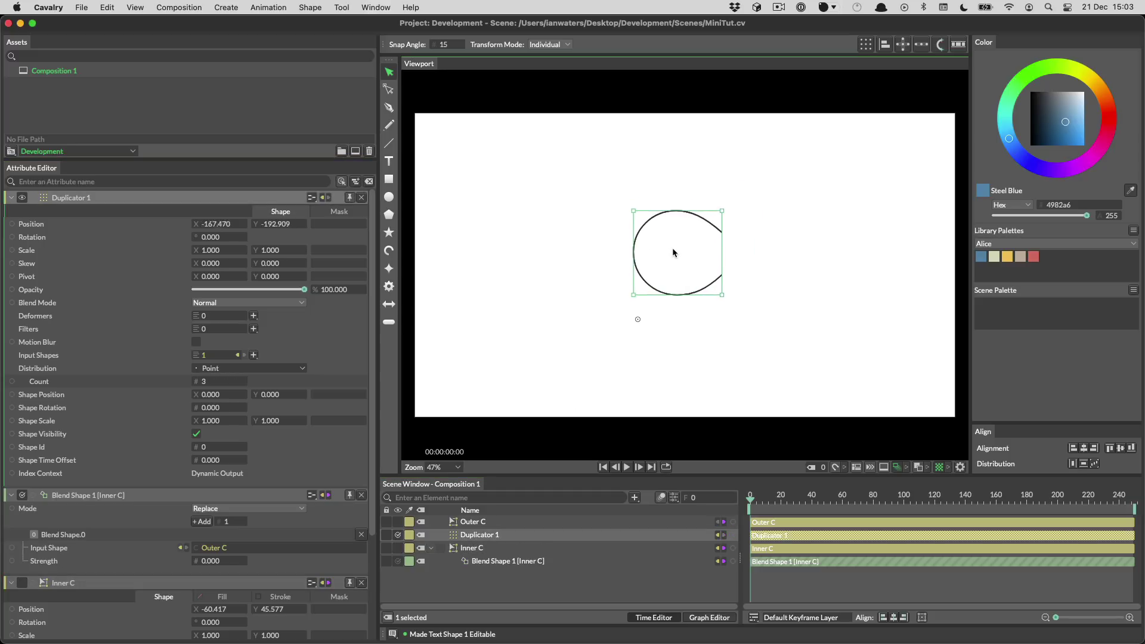
{"action": "left_click", "coordinate": [500, 593]}
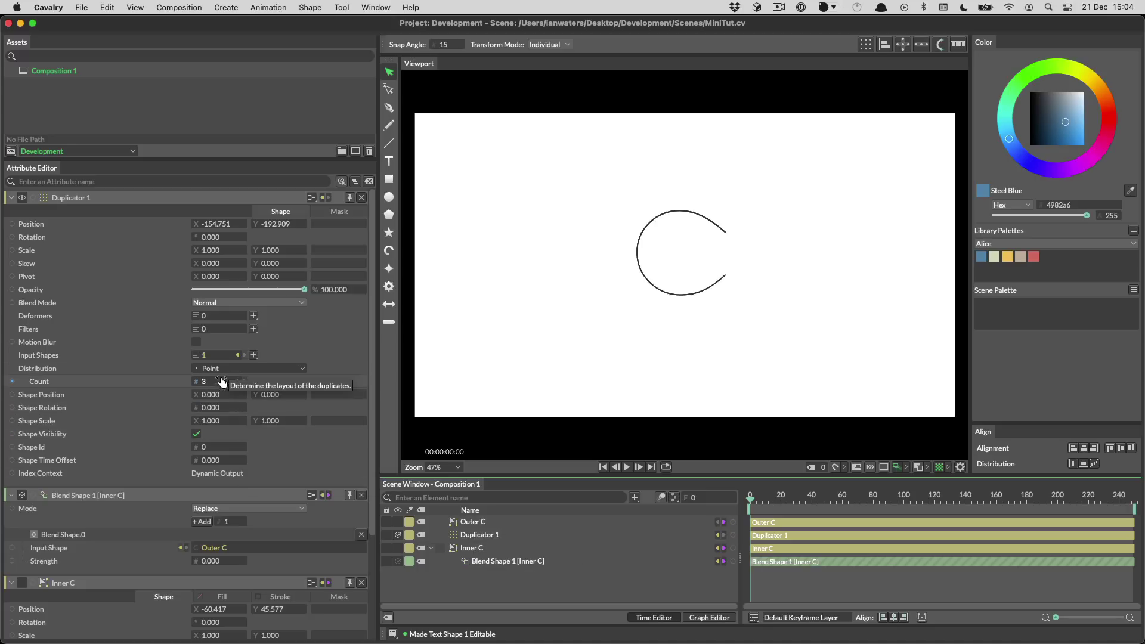
{"action": "left_click_drag", "start_coordinate": [217, 384], "coordinate": [221, 384]}
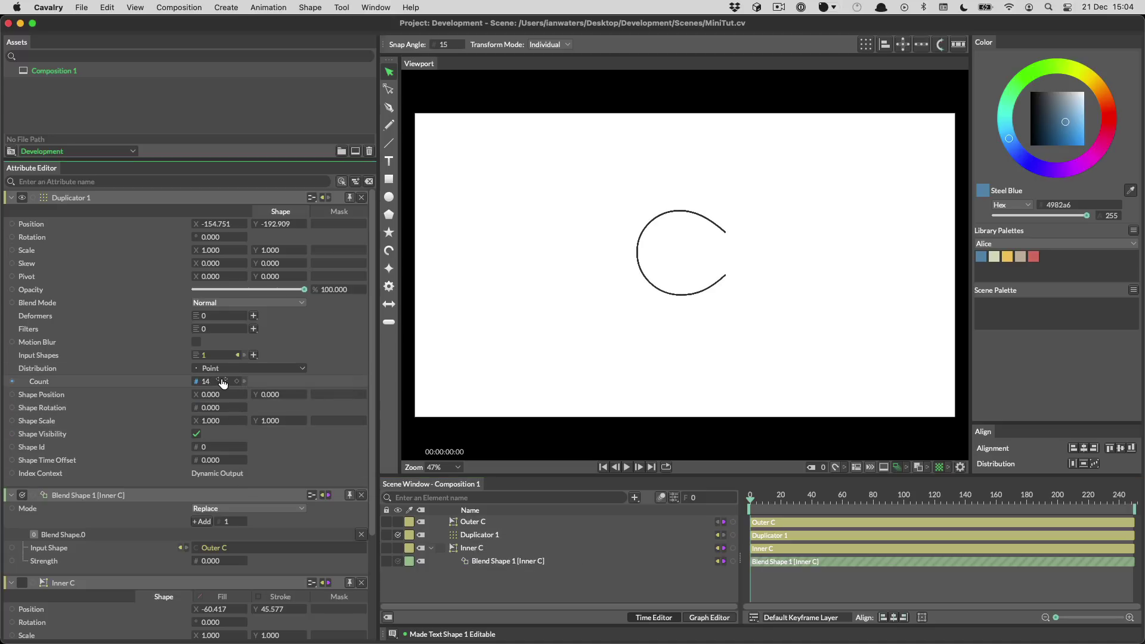
Add a Stagger behaviour to the Blend Shape's strength and set the Stagger's maximum to 100
{"action": "left_click", "coordinate": [495, 561]}
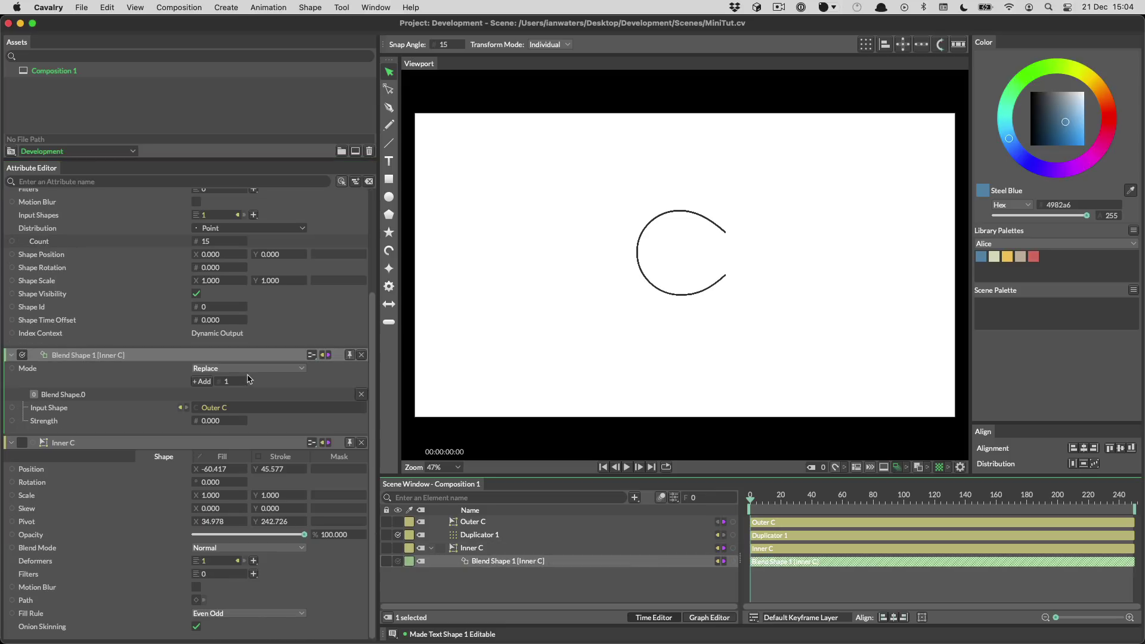
{"action": "right_click", "coordinate": [142, 421]}
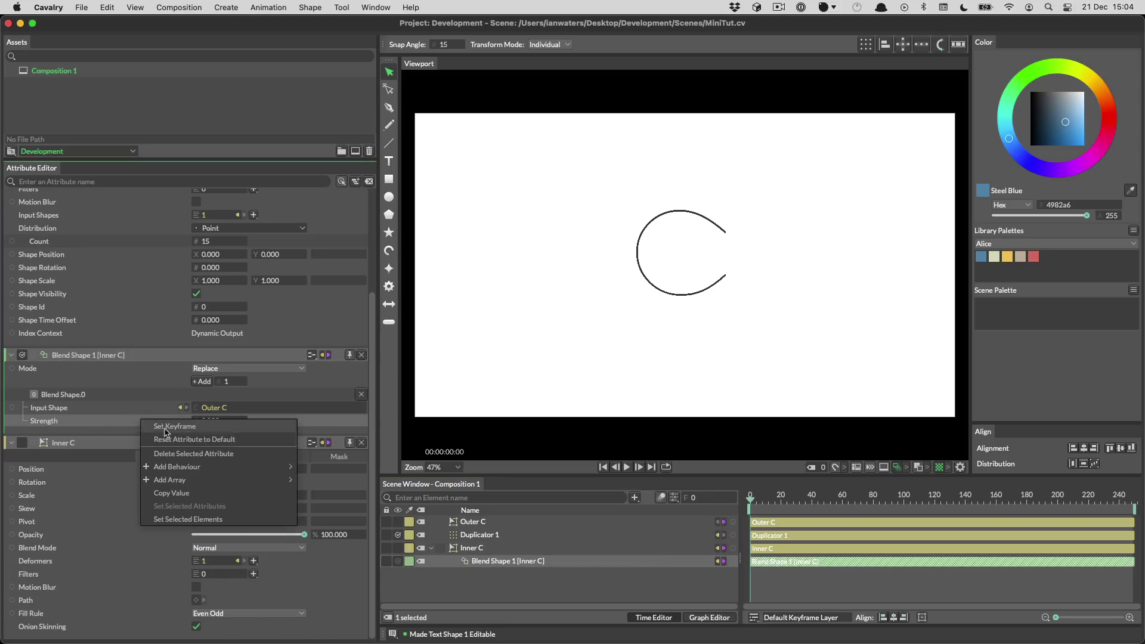
{"action": "mouse_move", "coordinate": [208, 479]}
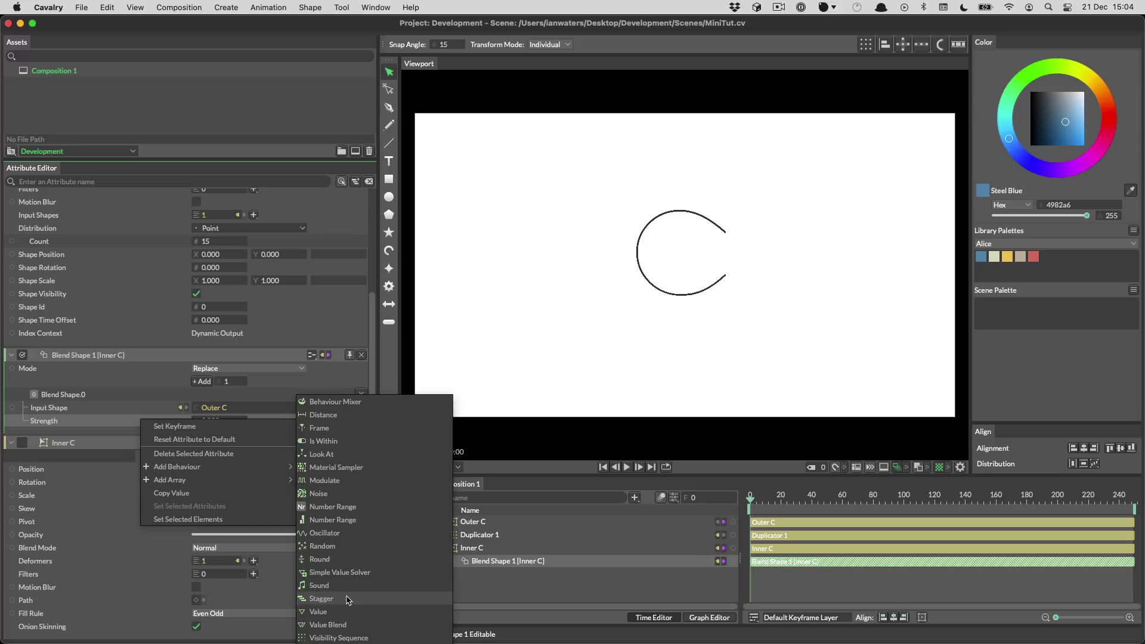
{"action": "left_click", "coordinate": [348, 597]}
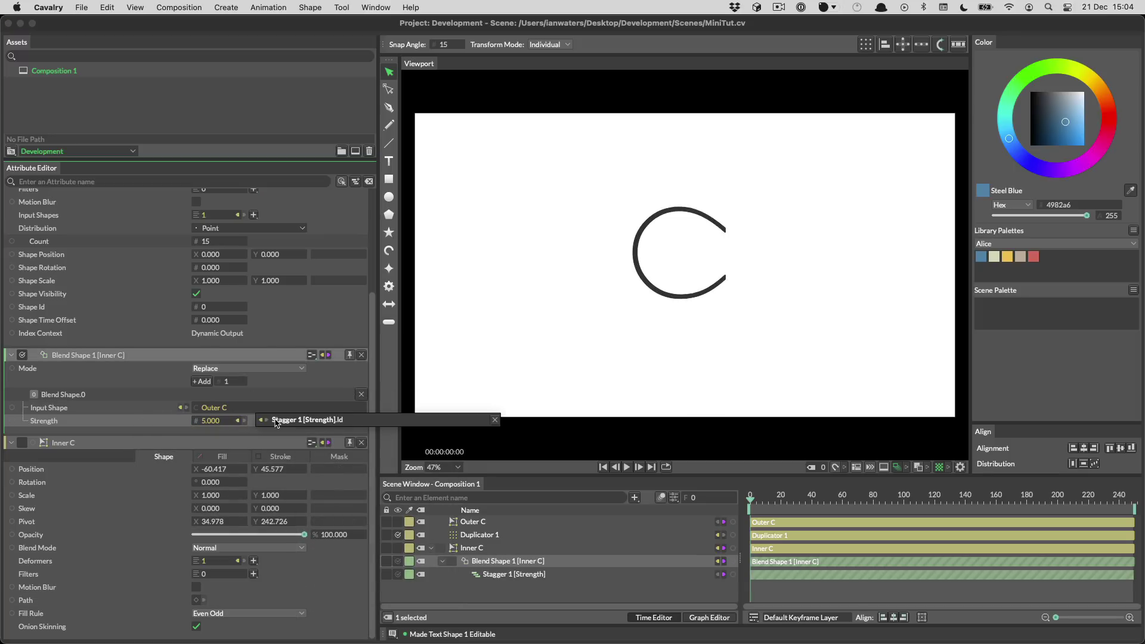
{"action": "scroll", "coordinate": [213, 308], "scroll_direction": "up", "scroll_amount": 5}
{"action": "double_click", "coordinate": [215, 251]}
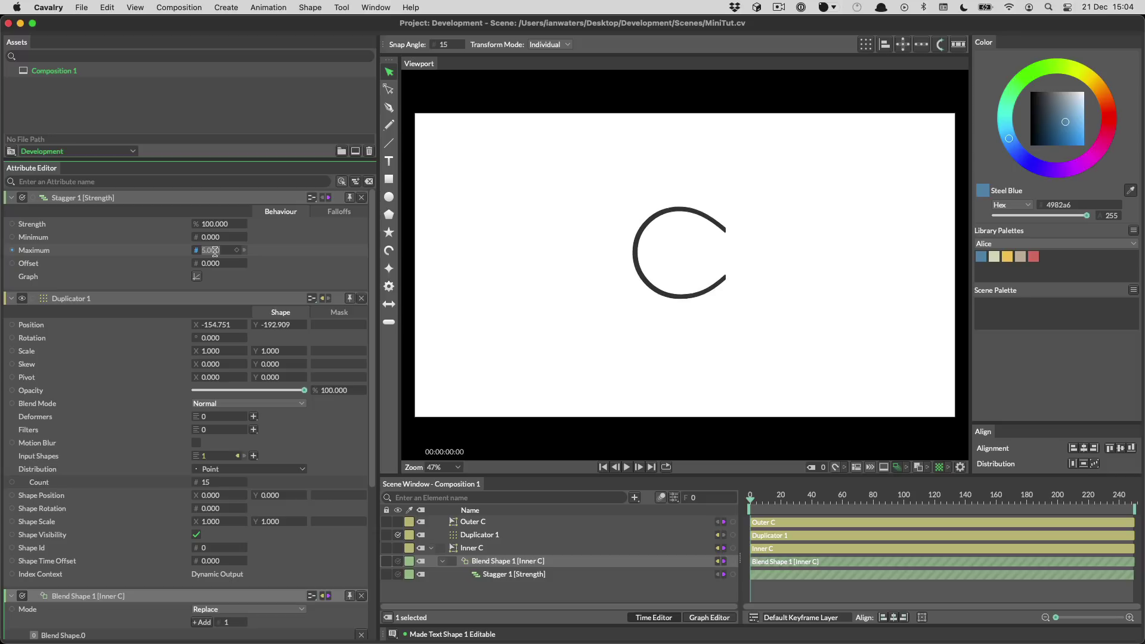
{"action": "type", "text": "100"}
{"action": "key", "text": "Return"}
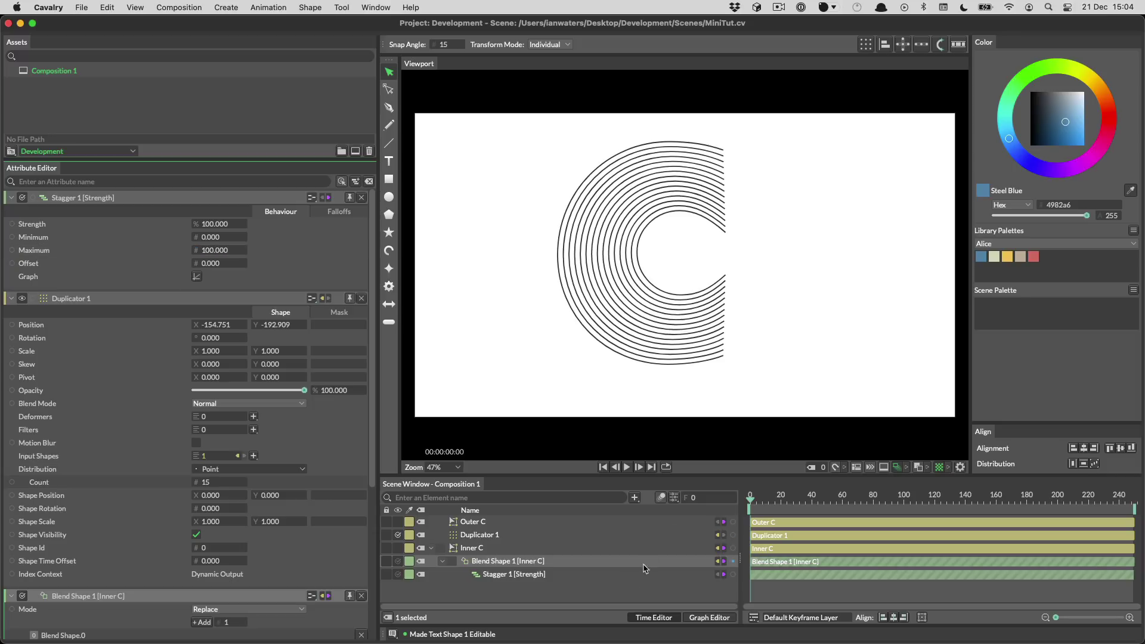
{"action": "left_click", "coordinate": [628, 589]}
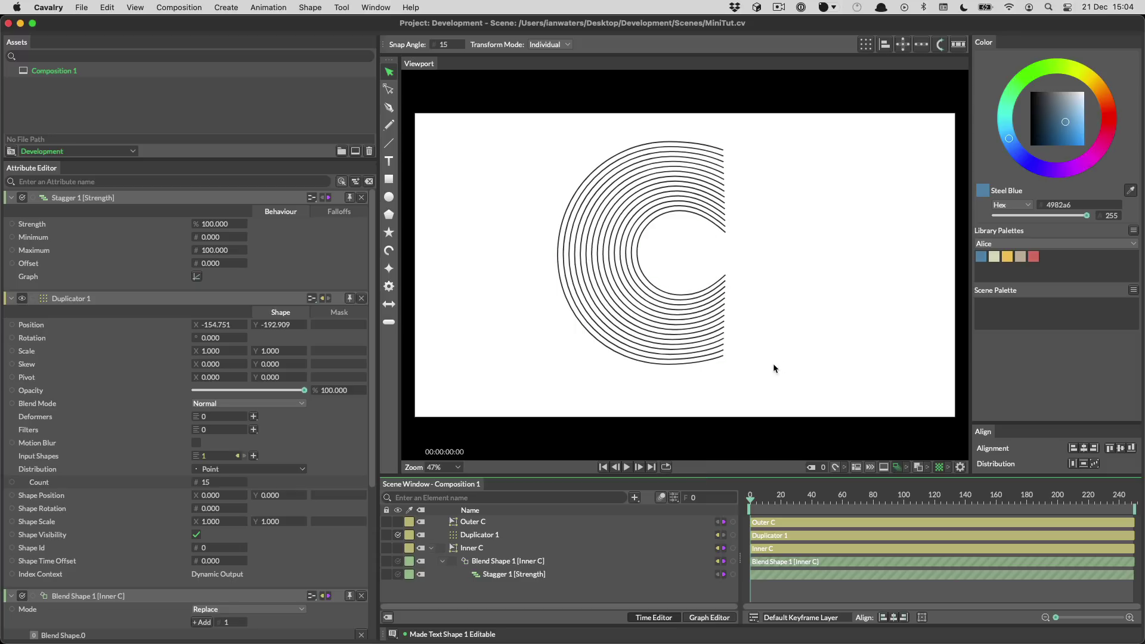
Bend the Stagger graph by pulling its start point's handle to about X 0.497, Y 0, and detach the graph window
{"action": "left_click", "coordinate": [198, 277]}
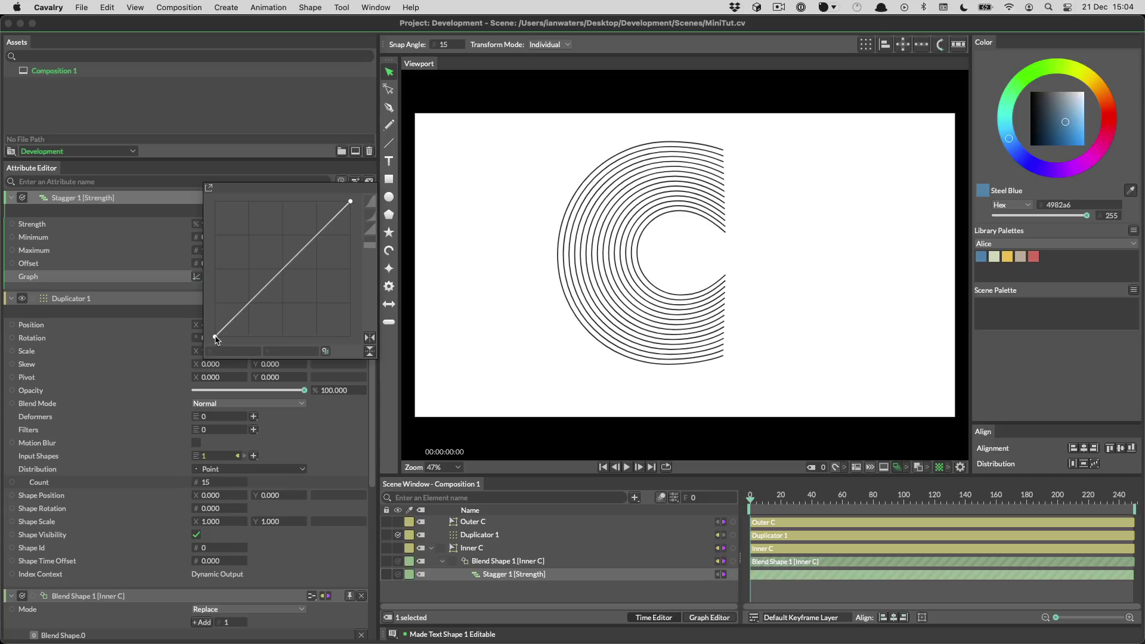
{"action": "left_click_drag", "start_coordinate": [216, 339], "coordinate": [211, 272]}
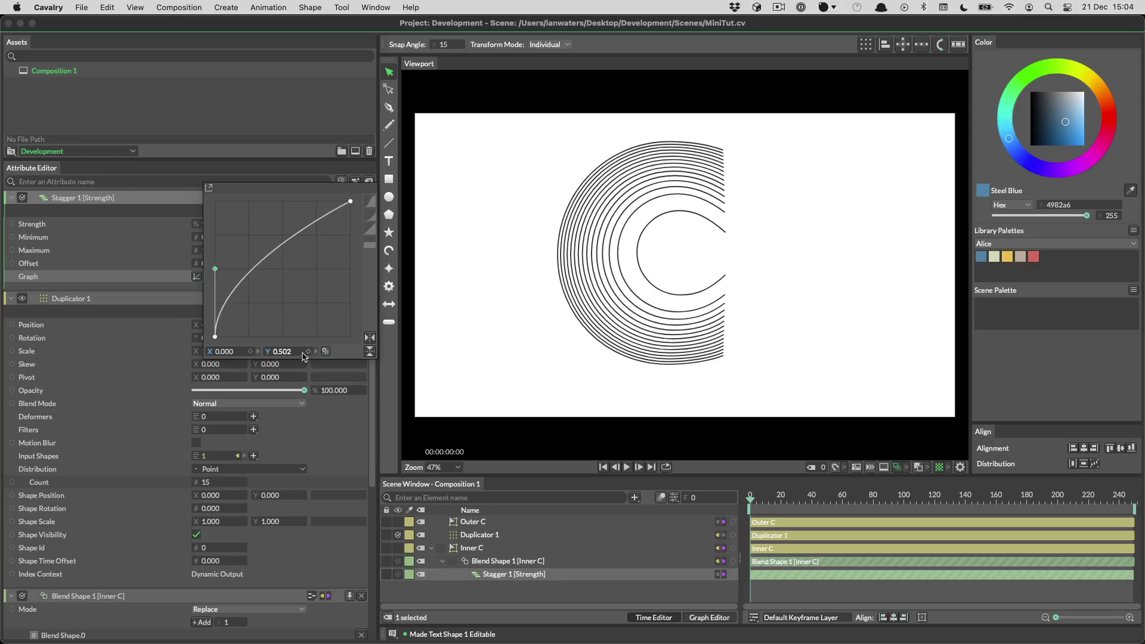
{"action": "left_click_drag", "start_coordinate": [216, 271], "coordinate": [284, 338]}
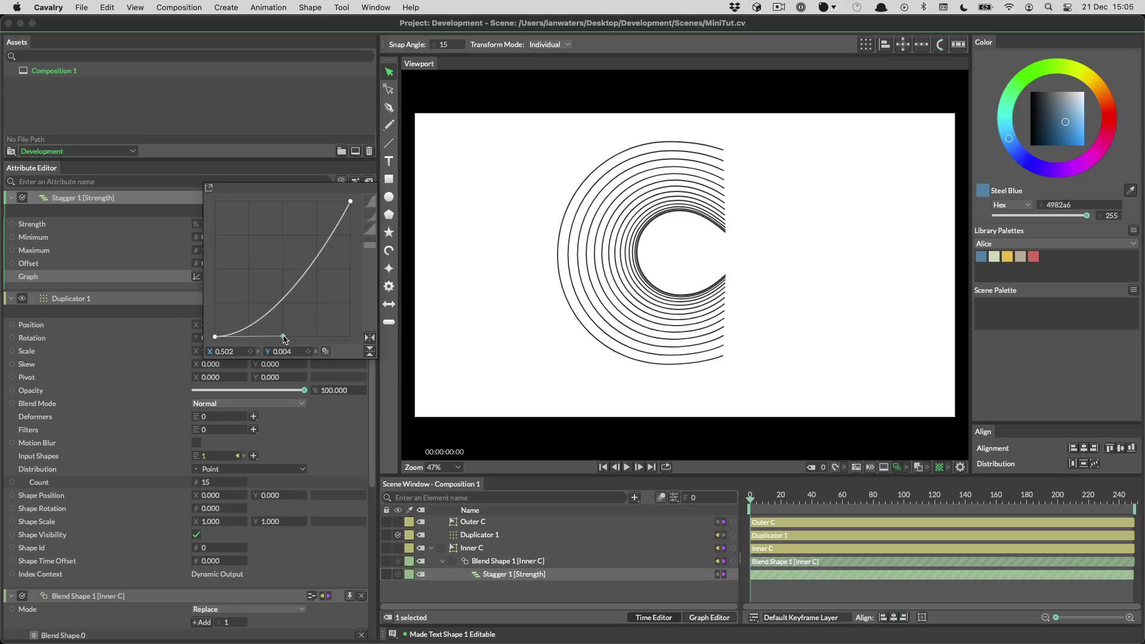
{"action": "mouse_move", "coordinate": [284, 339]}
{"action": "left_mouse_down"}
{"action": "mouse_move", "coordinate": [214, 273]}
{"action": "mouse_move", "coordinate": [285, 340]}
{"action": "left_mouse_up"}
{"action": "left_click_drag", "start_coordinate": [289, 190], "coordinate": [331, 151]}
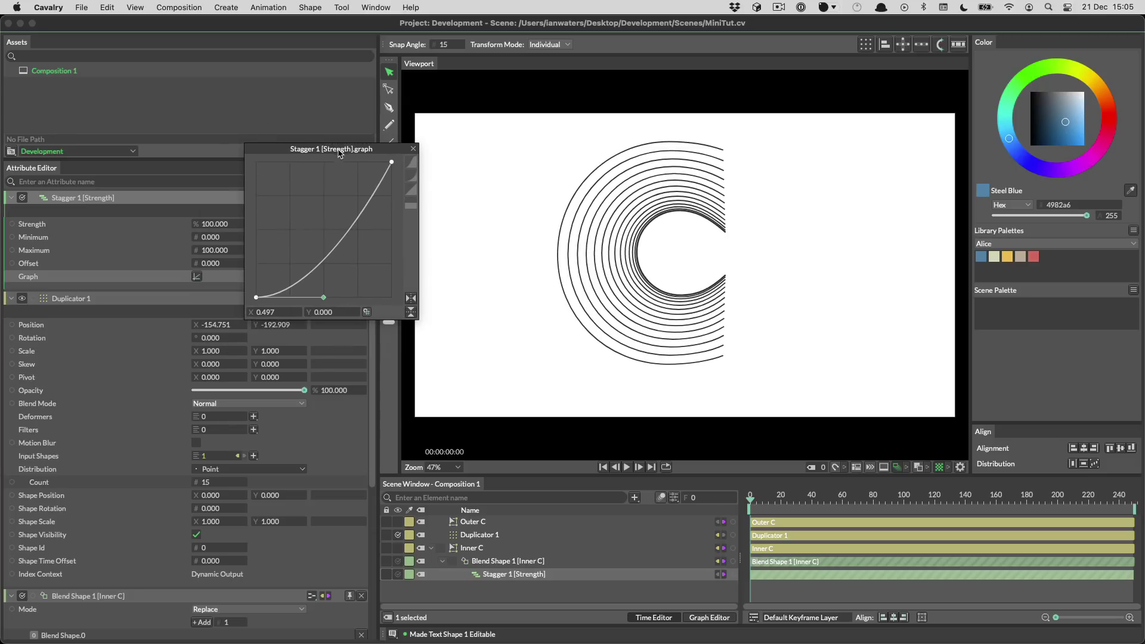
Add an Oscillator with a minimum of 0 and a maximum of 0.5
{"action": "left_click", "coordinate": [553, 595]}
{"action": "key", "text": "Tab"}
{"action": "type", "text": "osc"}
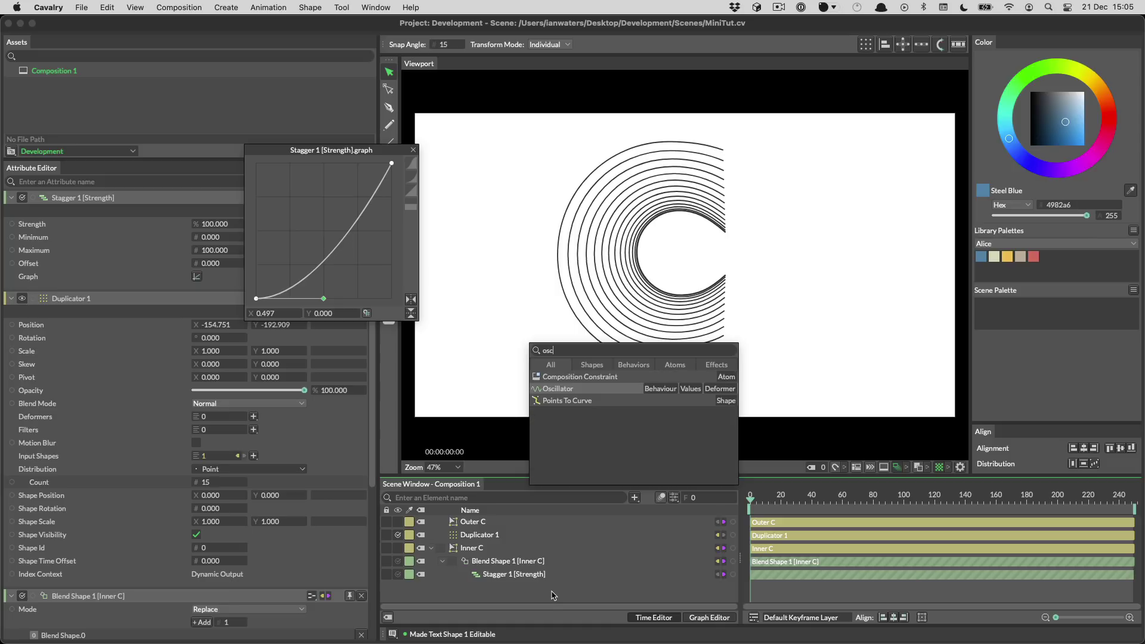
{"action": "key", "text": "Return"}
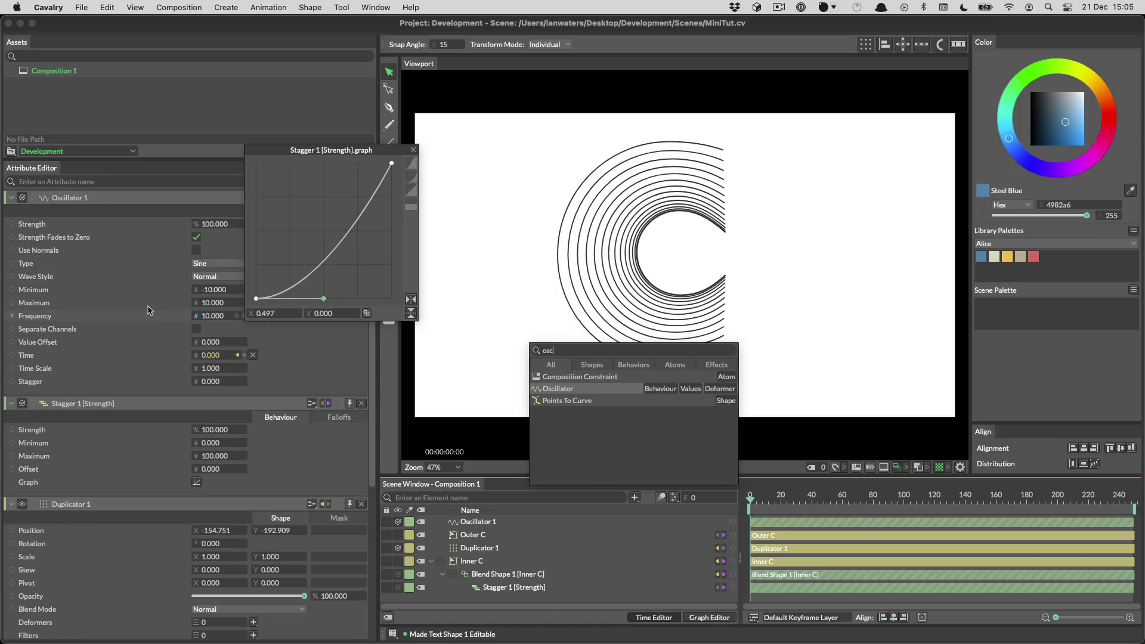
{"action": "left_click", "coordinate": [208, 288]}
{"action": "key", "text": "Tab"}
{"action": "type", "text": "0"}
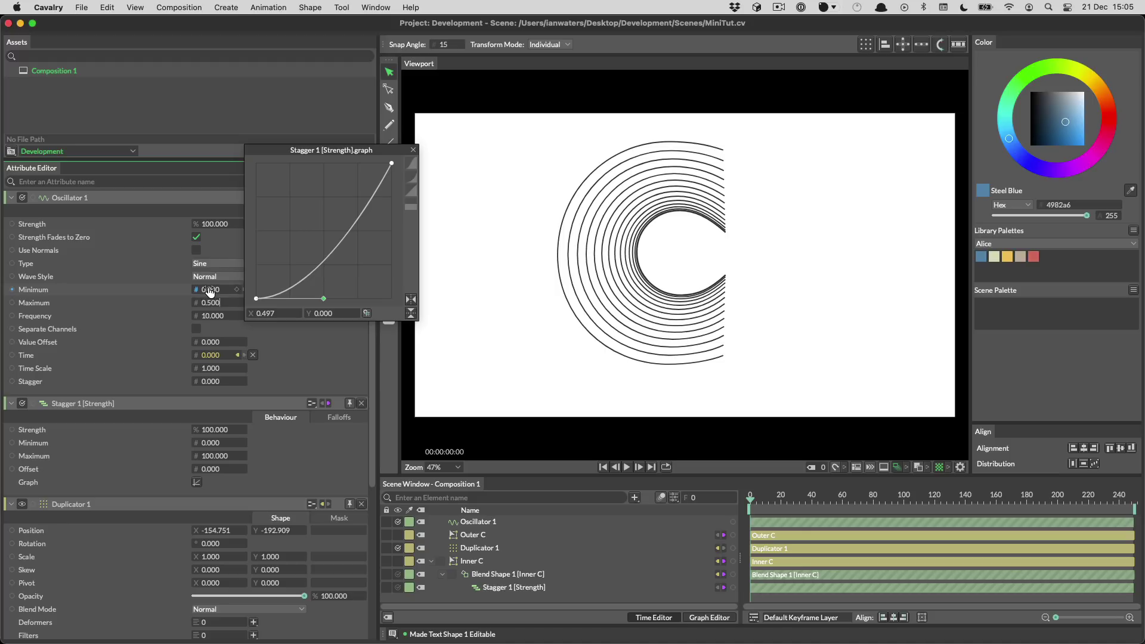
Connect Oscillator 1 to the Y value of the Stagger graph's handle, scrub the animation, and select the oscillator
{"action": "left_click_drag", "start_coordinate": [32, 200], "coordinate": [310, 315]}
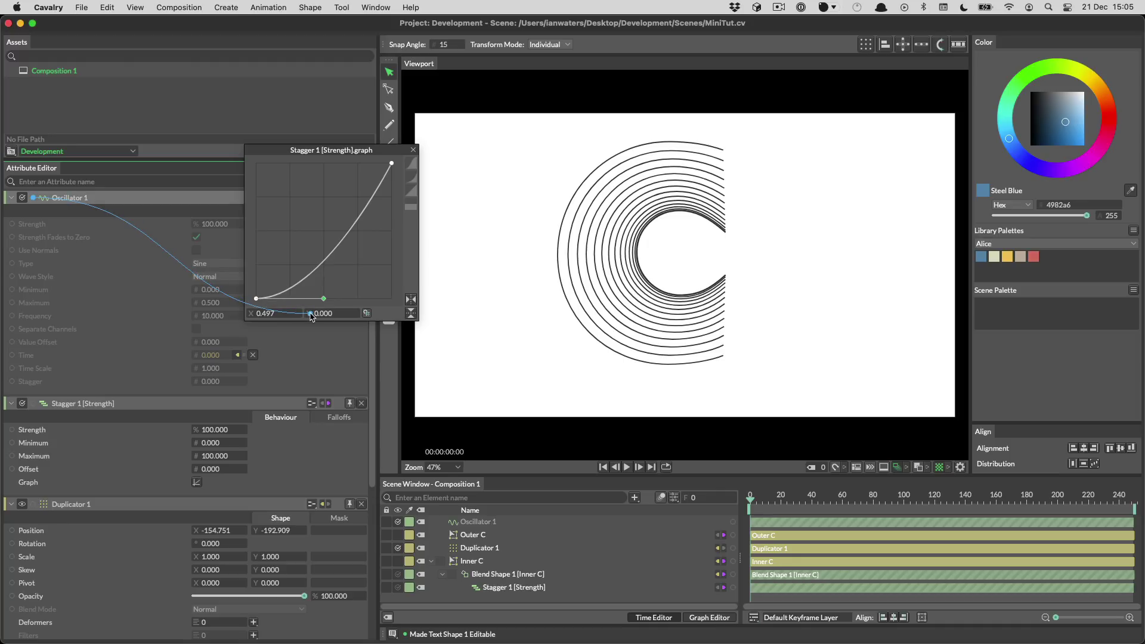
{"action": "left_click_drag", "start_coordinate": [310, 316], "coordinate": [310, 315]}
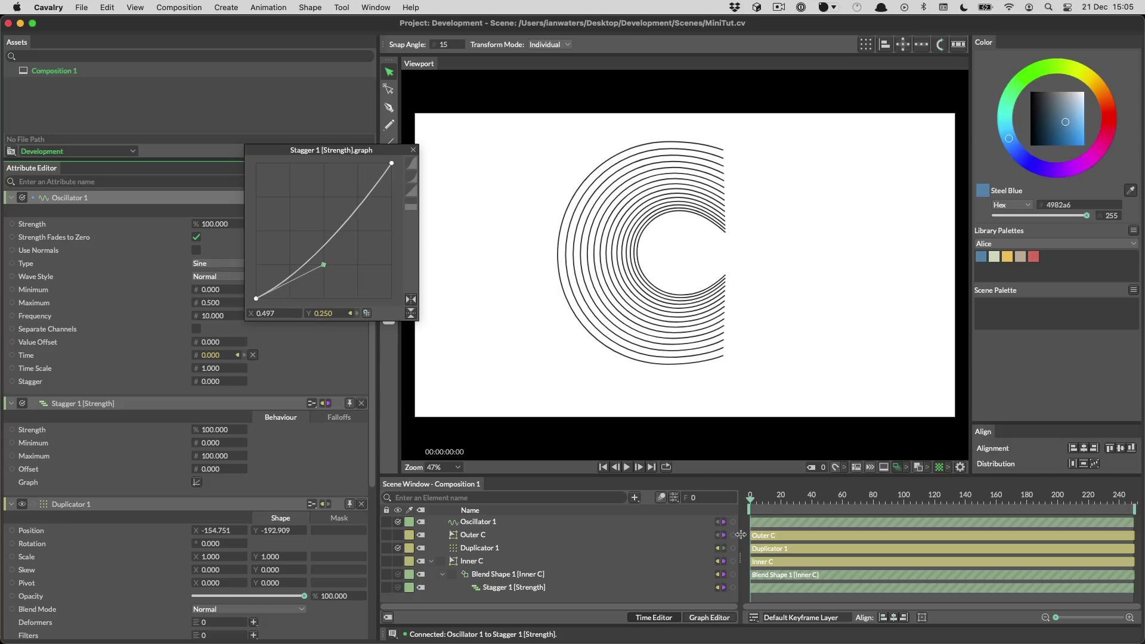
{"action": "mouse_move", "coordinate": [759, 507]}
{"action": "left_mouse_down"}
{"action": "mouse_move", "coordinate": [1034, 515]}
{"action": "mouse_move", "coordinate": [749, 512]}
{"action": "left_mouse_up"}
{"action": "left_click", "coordinate": [509, 522]}
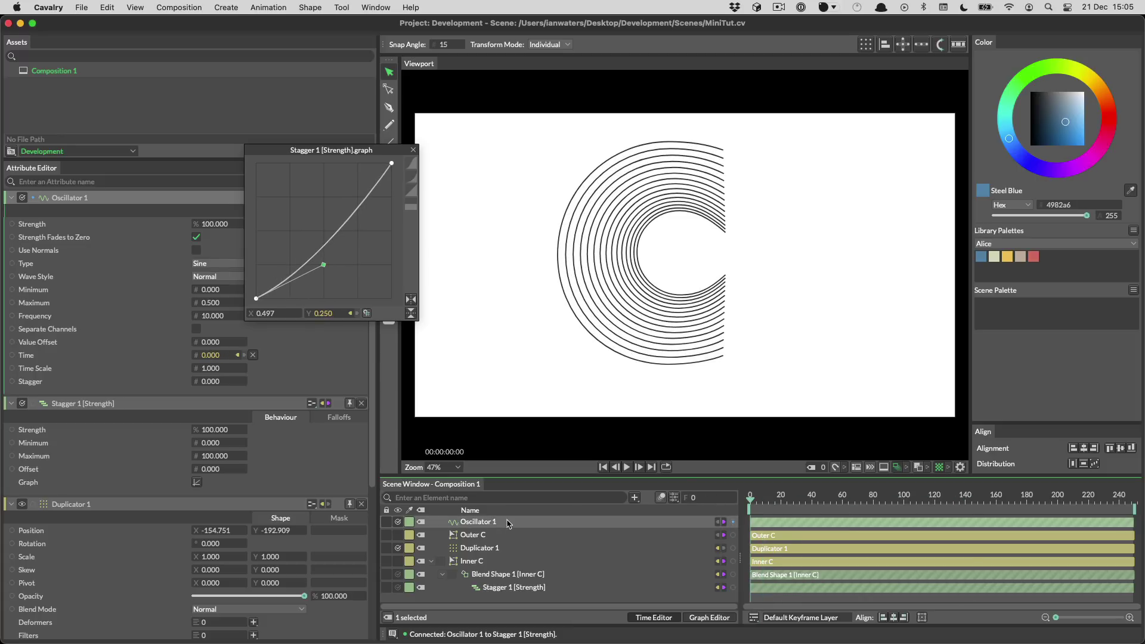
Duplicate Oscillator 1 and set the copy's minimum to 0.5 and maximum to 0
{"action": "key", "text": "super+d"}
{"action": "left_click", "coordinate": [520, 525]}
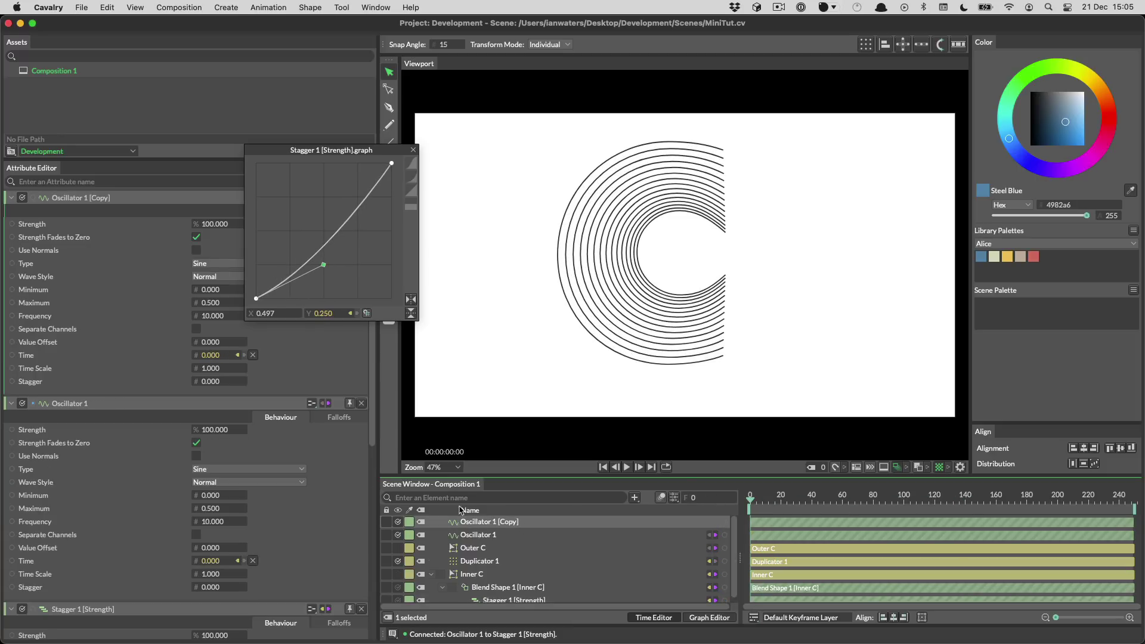
{"action": "left_click", "coordinate": [361, 403]}
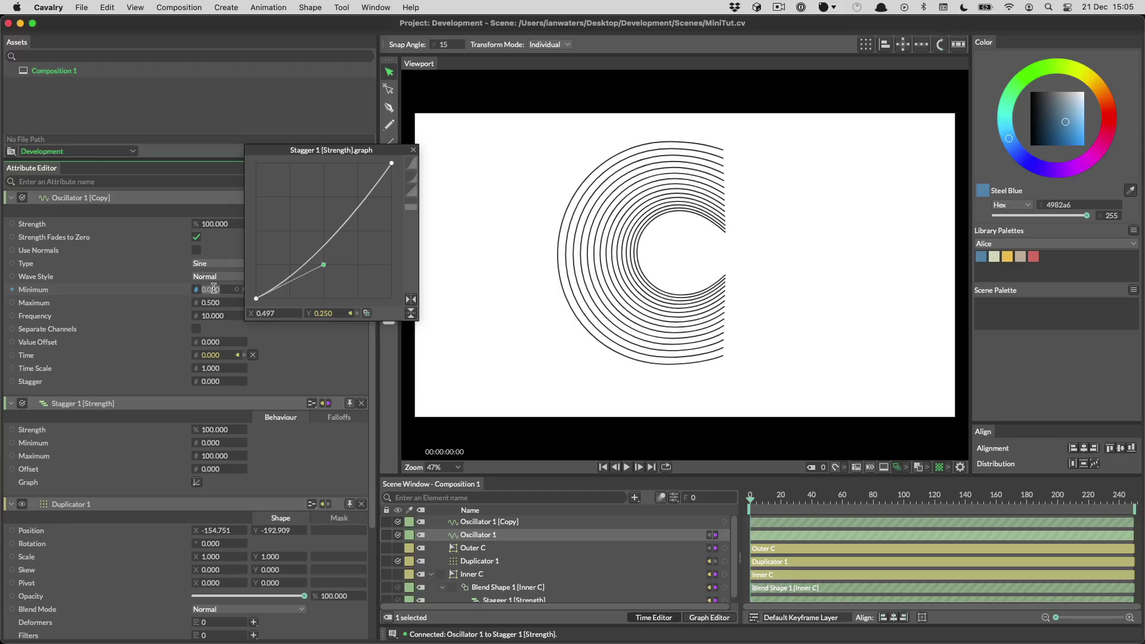
{"action": "type", "text": "0.5"}
{"action": "key", "text": "Tab"}
{"action": "type", "text": "0"}
Connect the copied Oscillator to the X value of the Stagger graph's handle, scrub the animation, and close the graph window
{"action": "left_click_drag", "start_coordinate": [33, 197], "coordinate": [256, 316]}
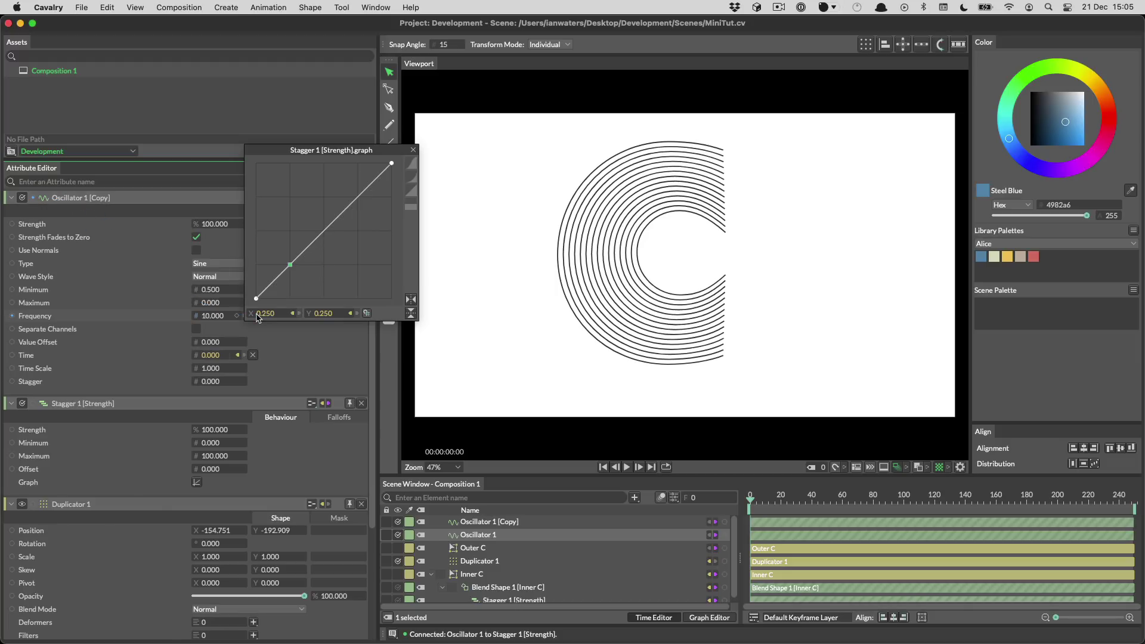
{"action": "left_click_drag", "start_coordinate": [754, 498], "coordinate": [848, 526]}
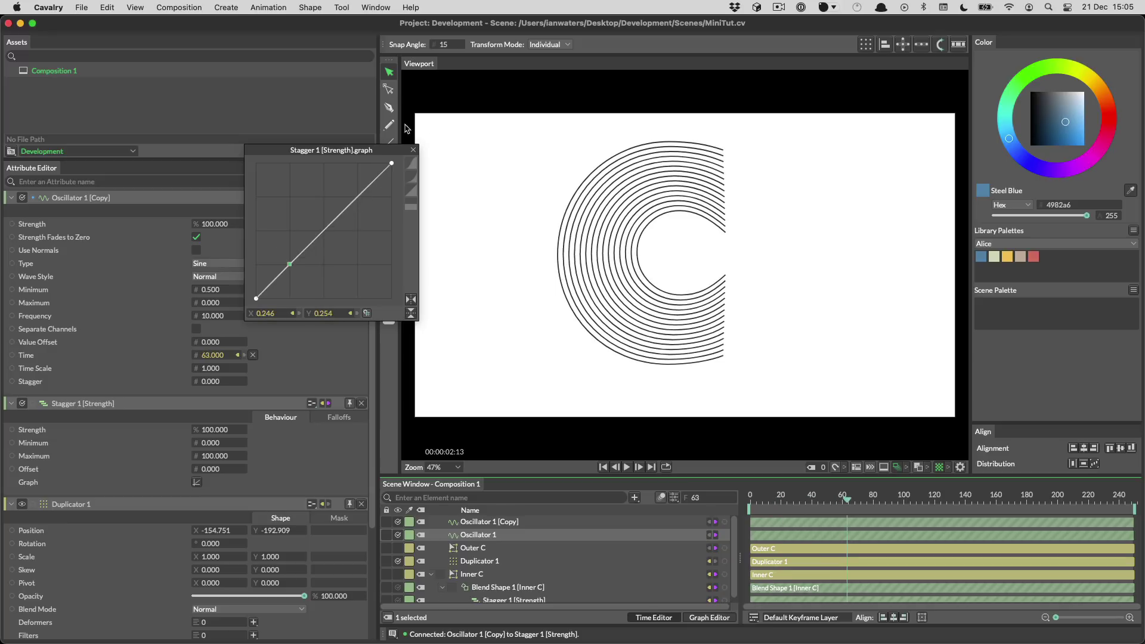
{"action": "left_click", "coordinate": [413, 149]}
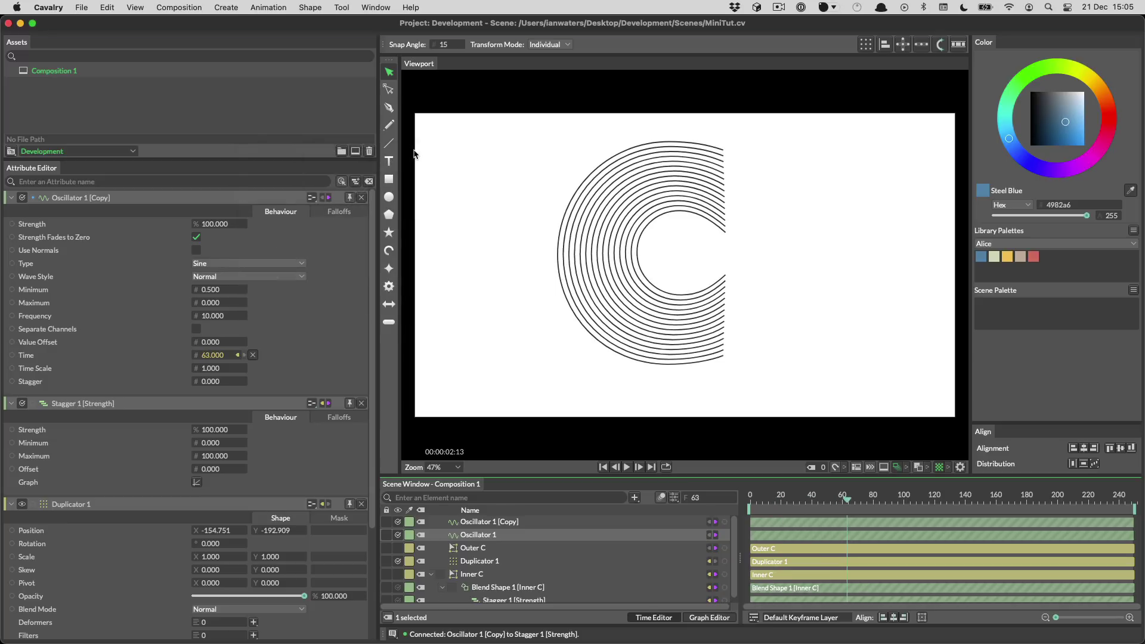
{"action": "left_click", "coordinate": [361, 197]}
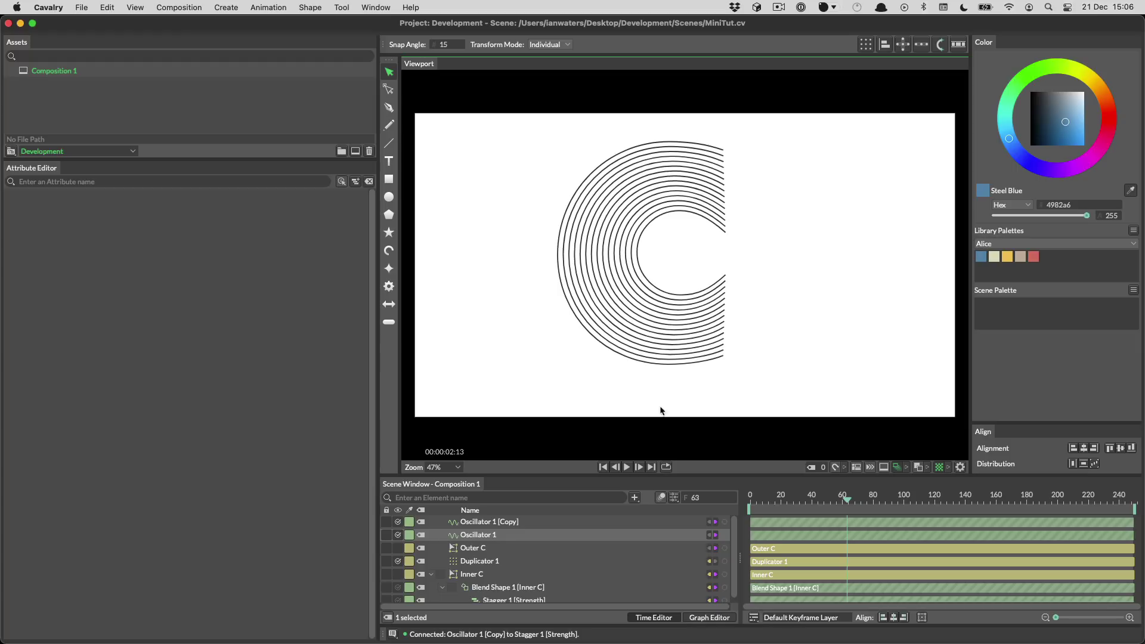
{"action": "left_click", "coordinate": [442, 574]}
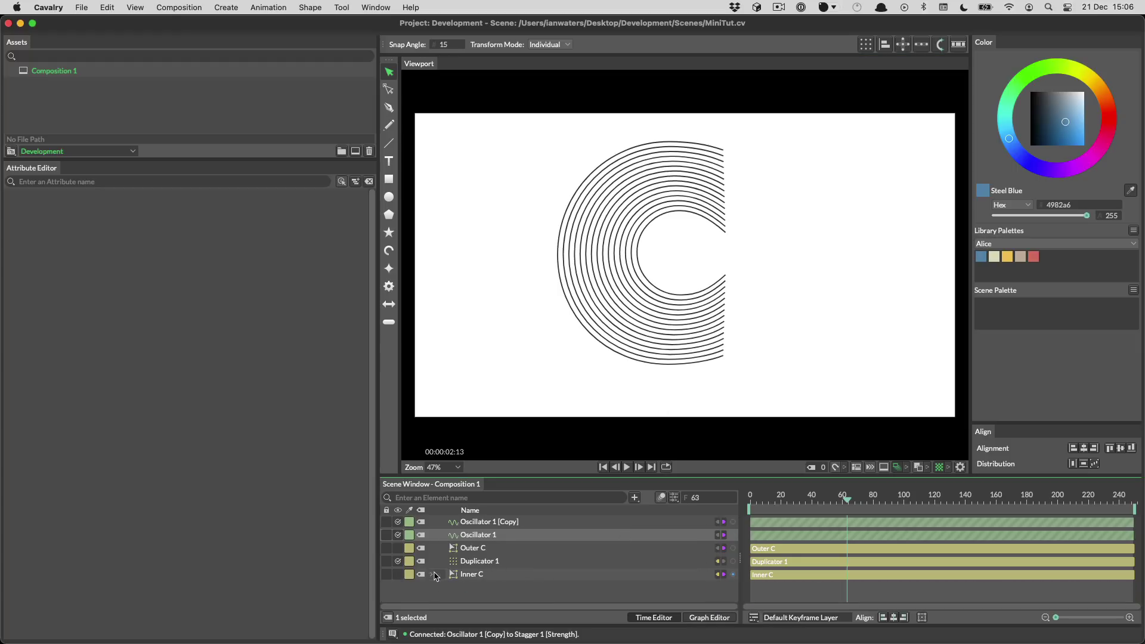
{"action": "left_click", "coordinate": [523, 588]}
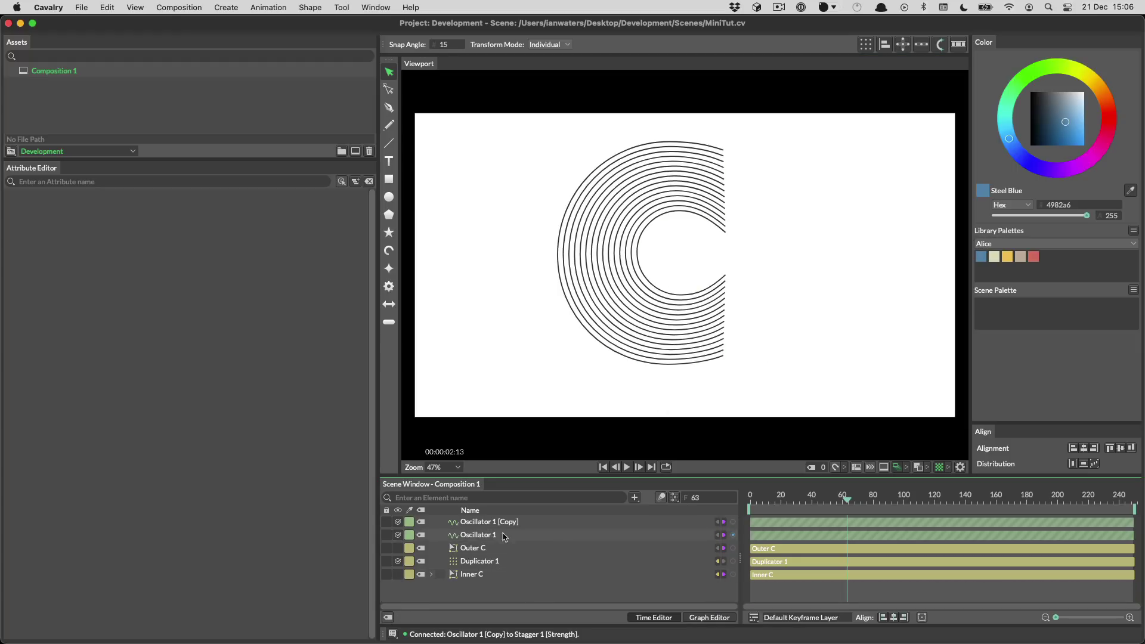
Create a color array from the Alice library palette and connect it to Inner C's stroke color
{"action": "left_click", "coordinate": [477, 574]}
{"action": "left_click", "coordinate": [280, 211]}
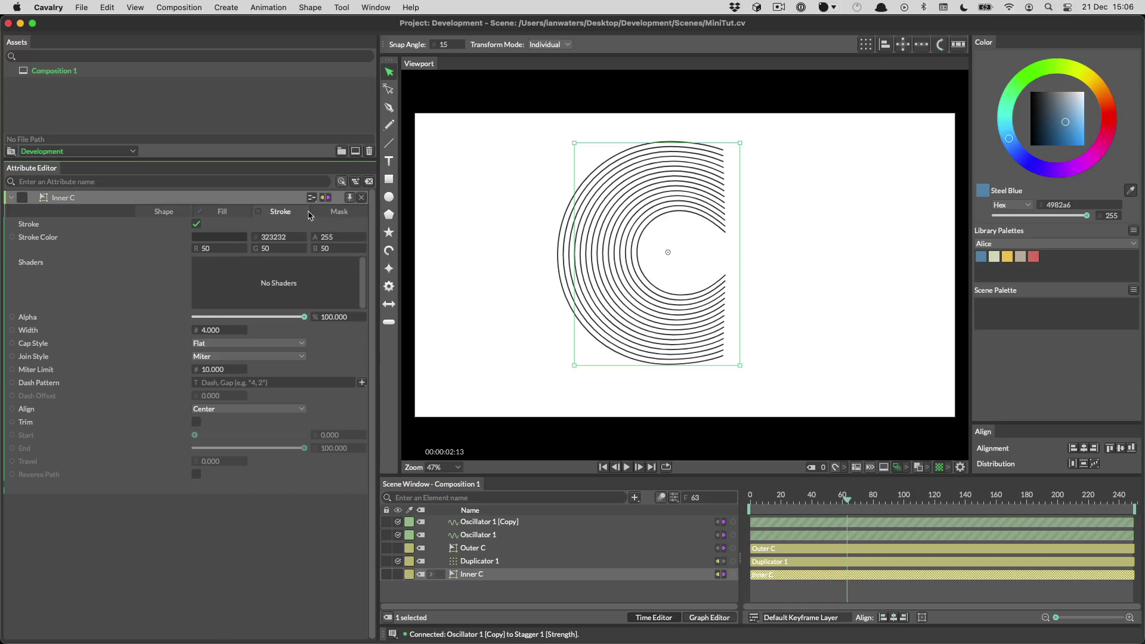
{"action": "left_click", "coordinate": [1132, 230]}
{"action": "left_click", "coordinate": [1088, 323]}
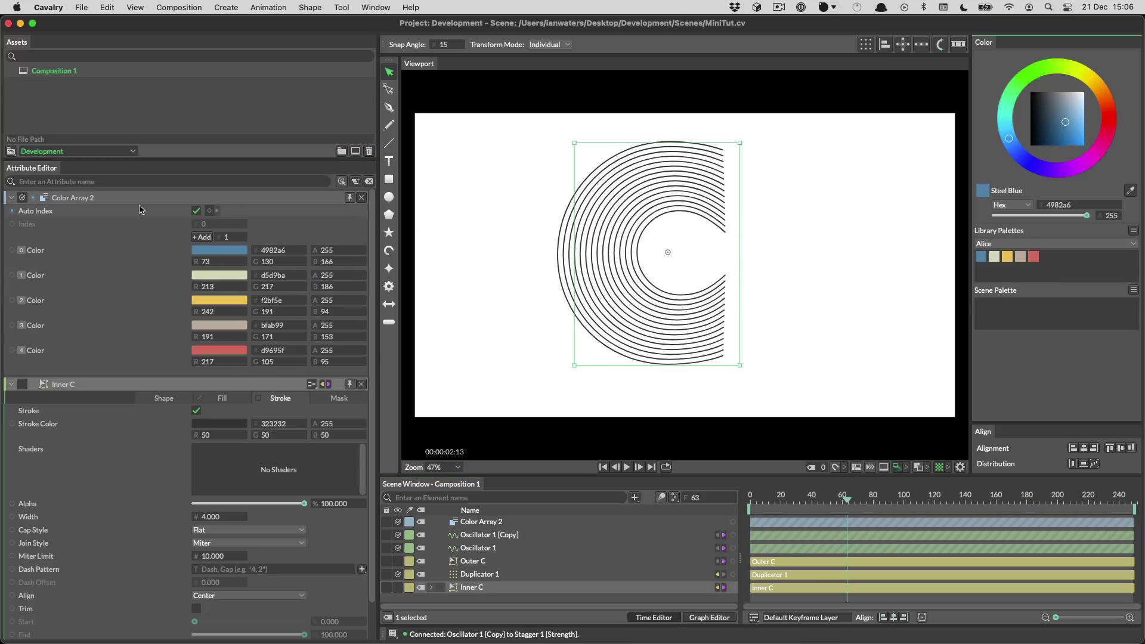
{"action": "mouse_move", "coordinate": [32, 197]}
{"action": "left_mouse_down"}
{"action": "mouse_move", "coordinate": [55, 212]}
{"action": "mouse_move", "coordinate": [93, 424]}
{"action": "left_mouse_up"}
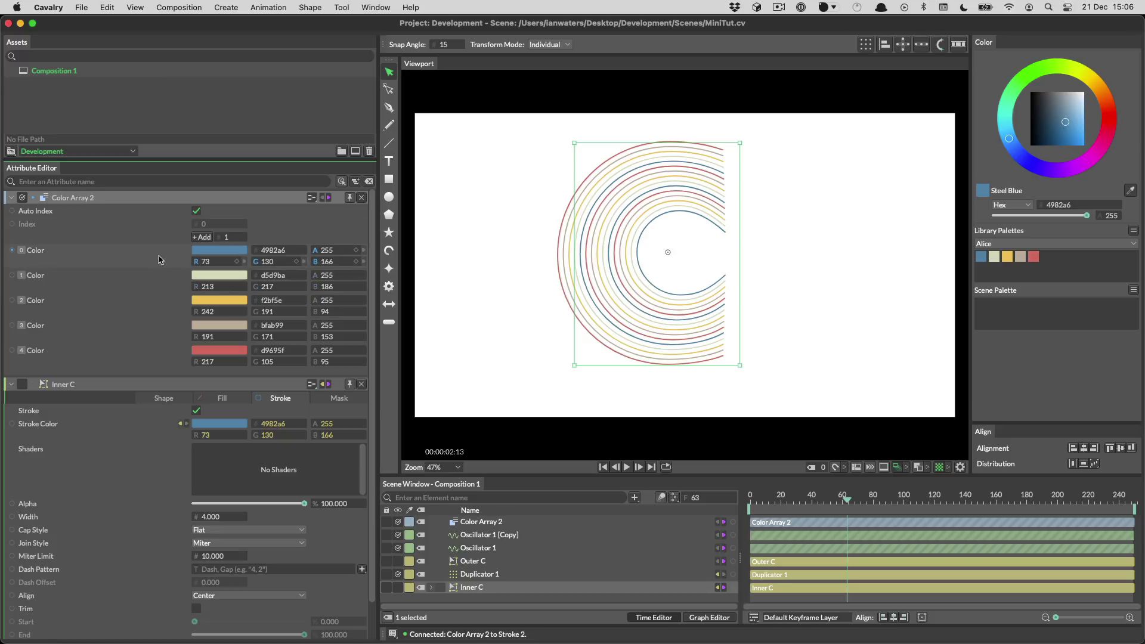
Delete the color array driving Inner C's stroke color and clear the selection
{"action": "left_click", "coordinate": [559, 524]}
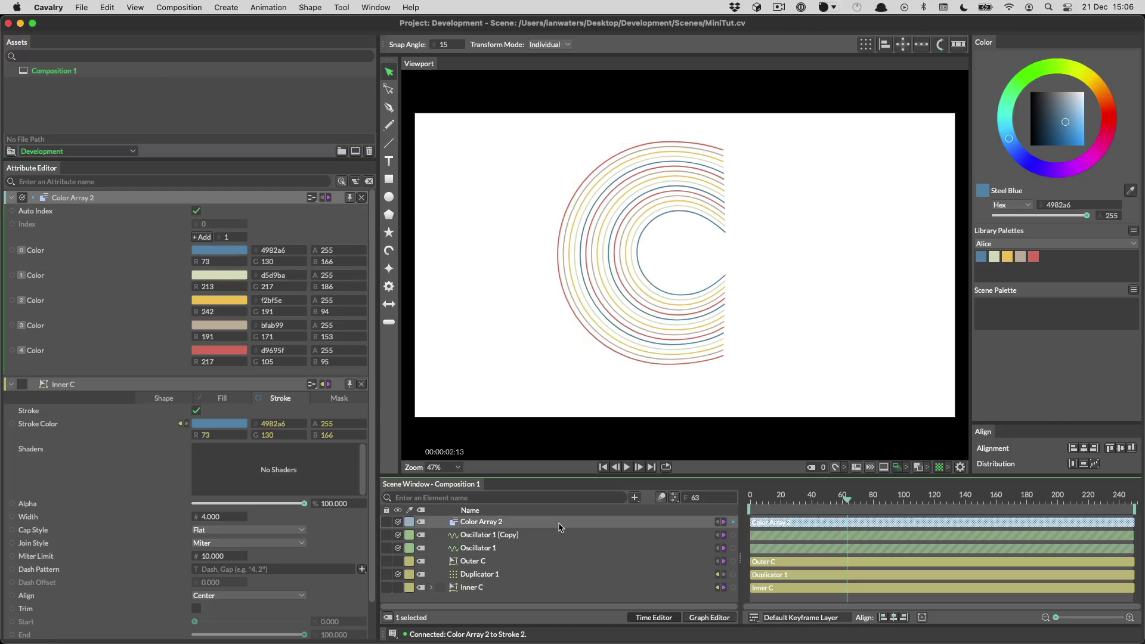
{"action": "key", "text": "Delete"}
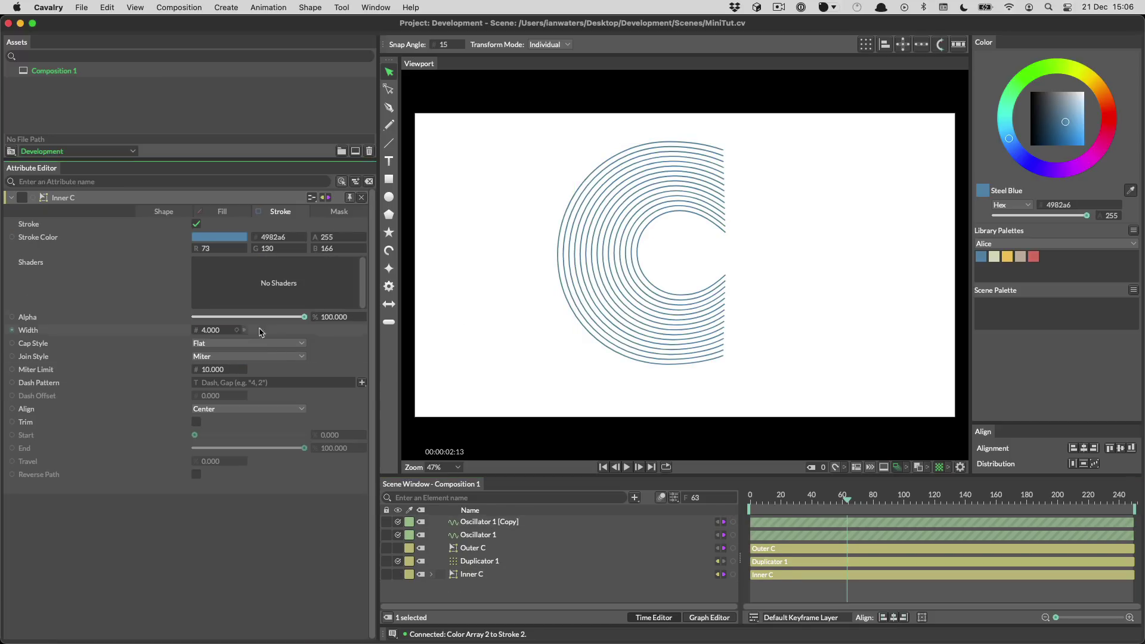
{"action": "left_click", "coordinate": [480, 574]}
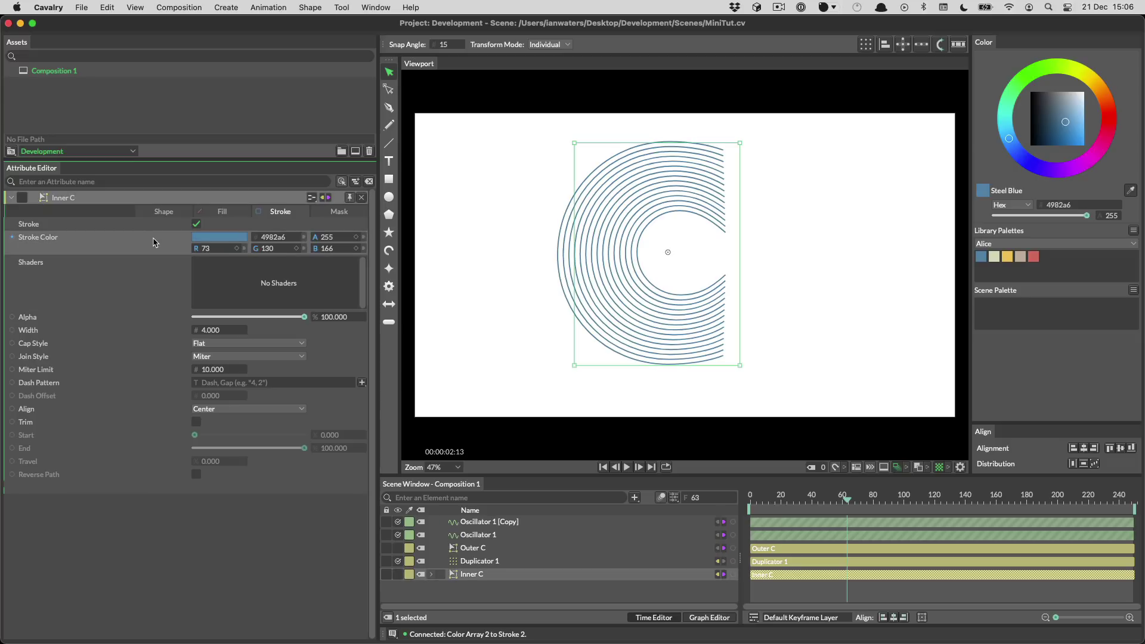
{"action": "left_click", "coordinate": [499, 587]}
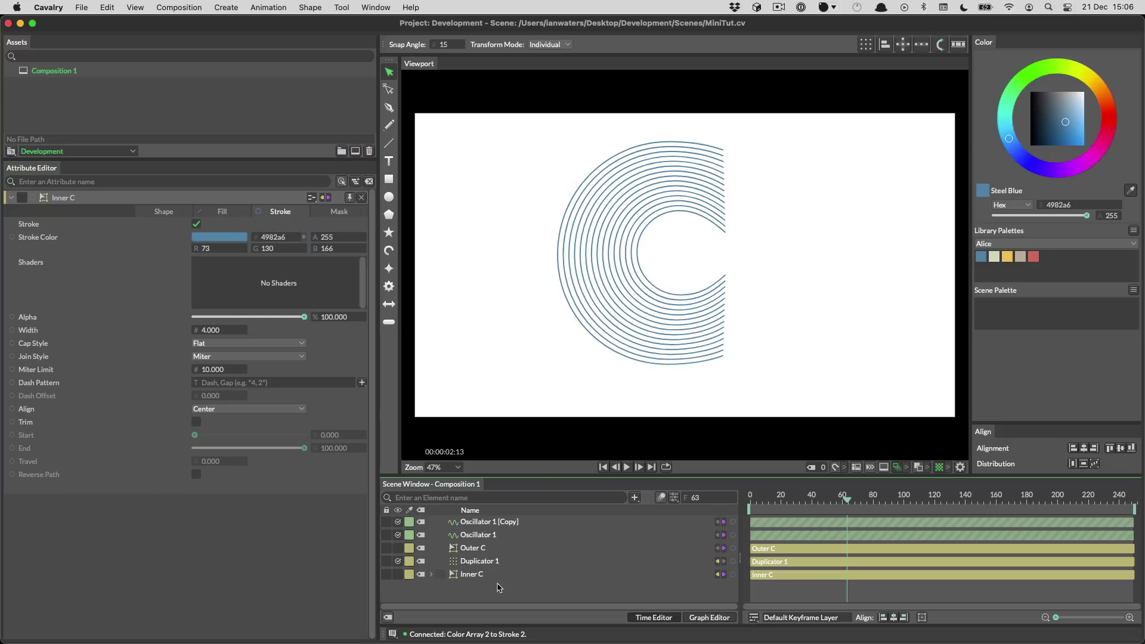
Add an Index To Color atom to the scene and select it
{"action": "key", "text": "shift+space"}
{"action": "type", "text": "index"}
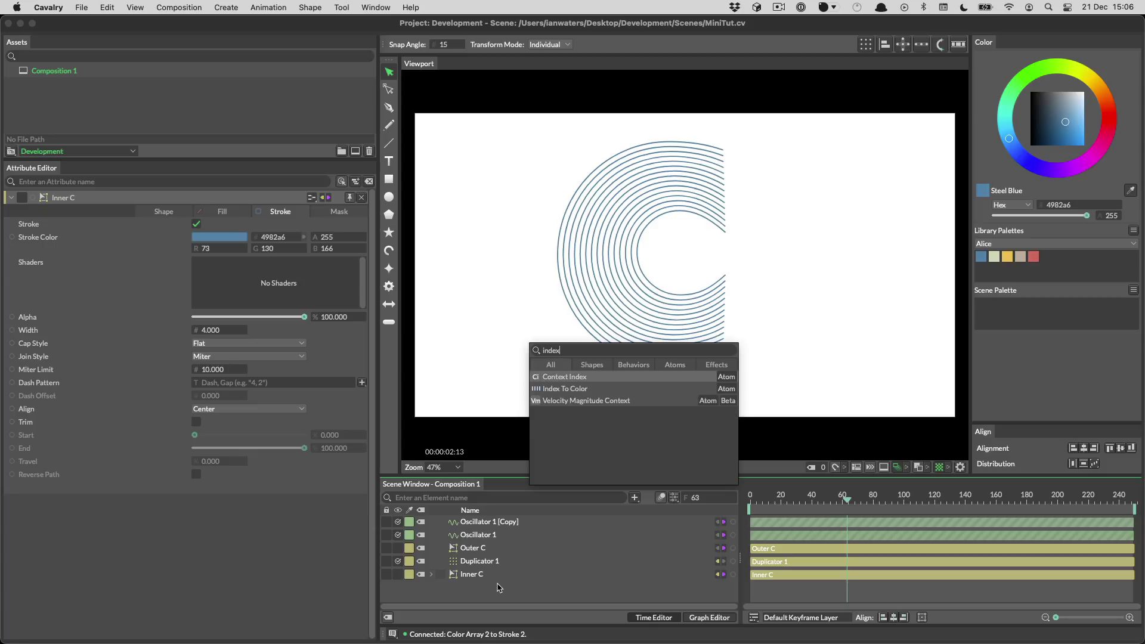
{"action": "key", "text": "Down"}
{"action": "key", "text": "Return"}
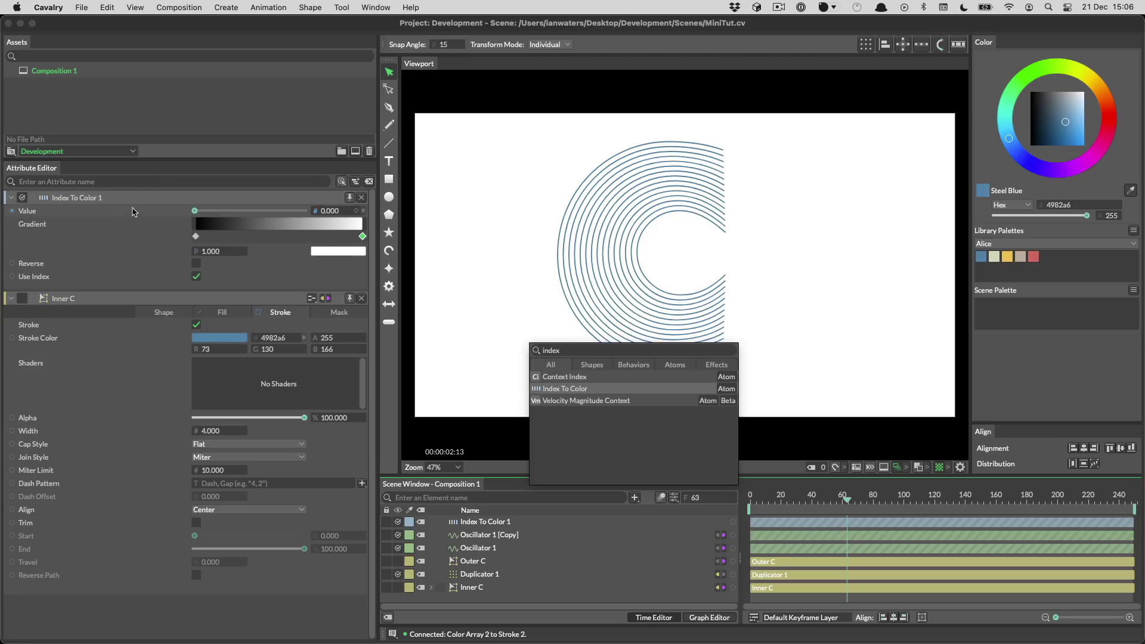
{"action": "left_click", "coordinate": [146, 237]}
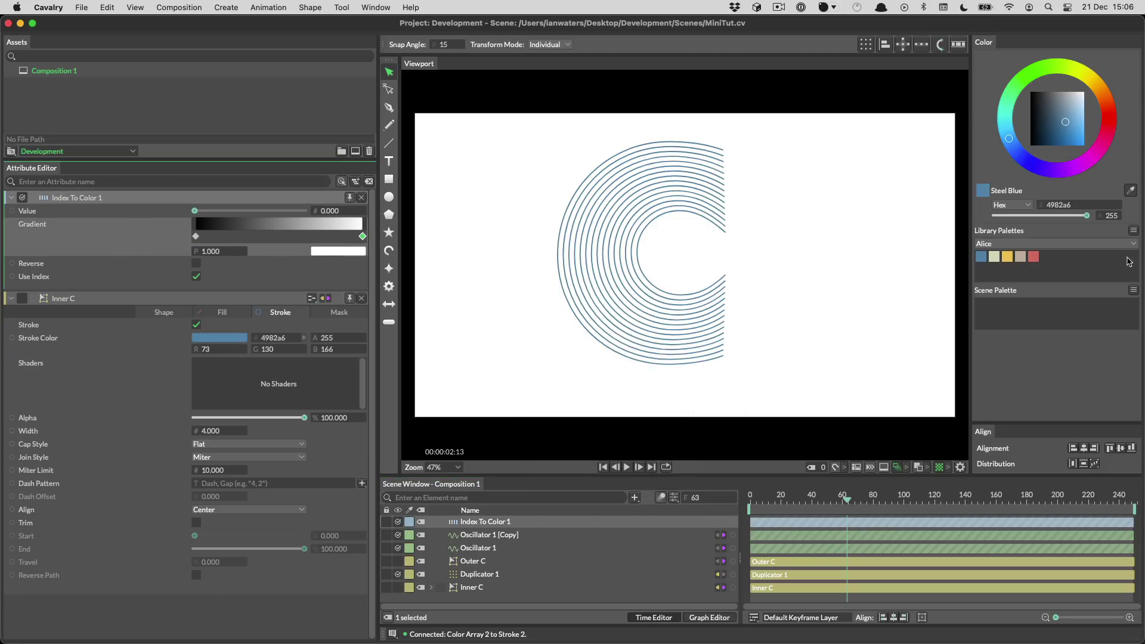
Set the Index To Color gradient from the Apple library palette and connect the atom to Inner C's stroke color
{"action": "left_click", "coordinate": [1067, 243]}
{"action": "left_click", "coordinate": [1034, 254]}
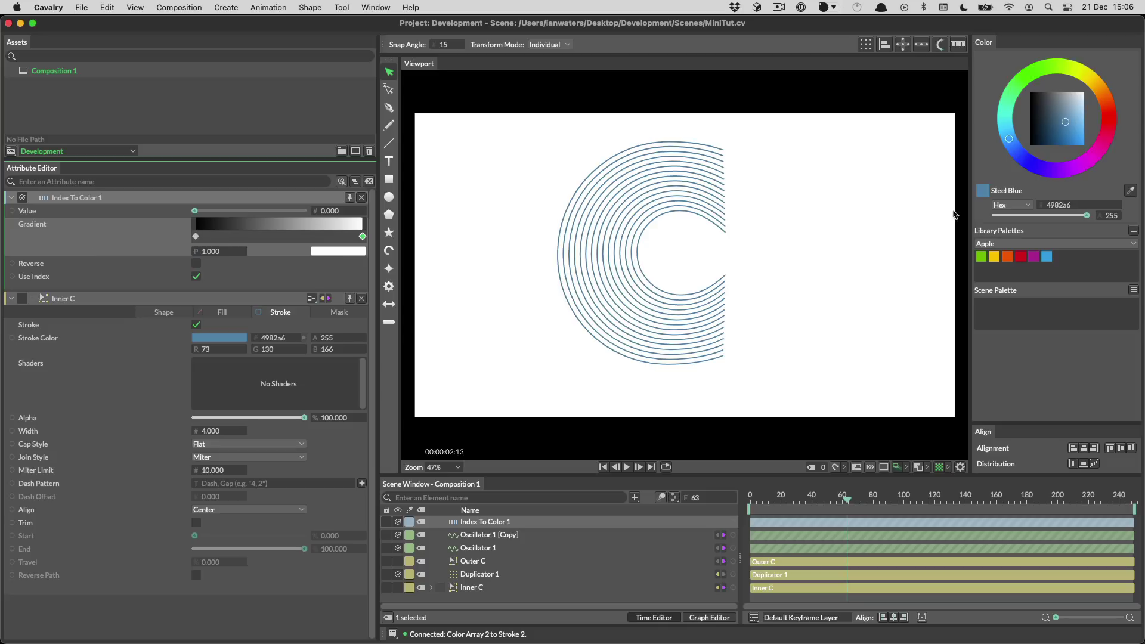
{"action": "left_click", "coordinate": [1133, 230]}
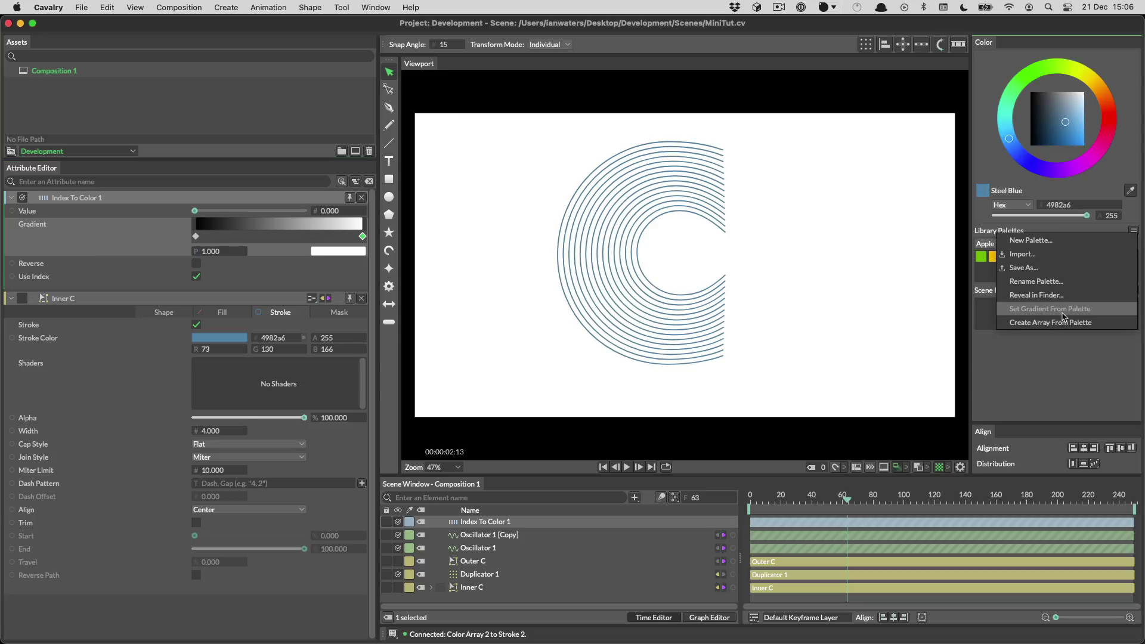
{"action": "left_click", "coordinate": [1068, 310]}
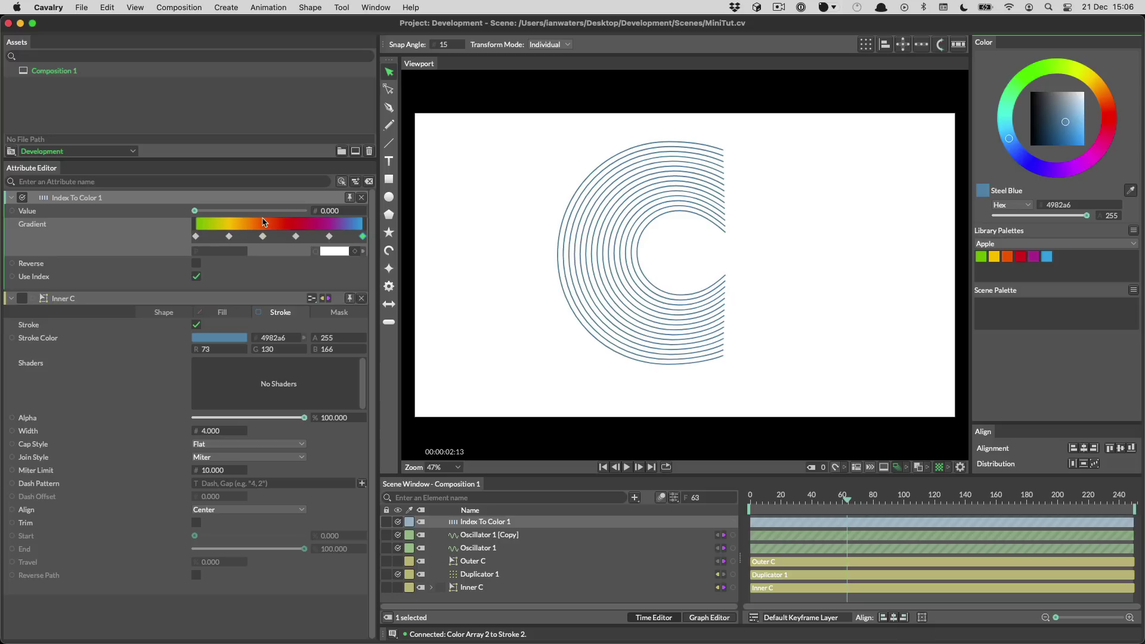
{"action": "left_click", "coordinate": [165, 238]}
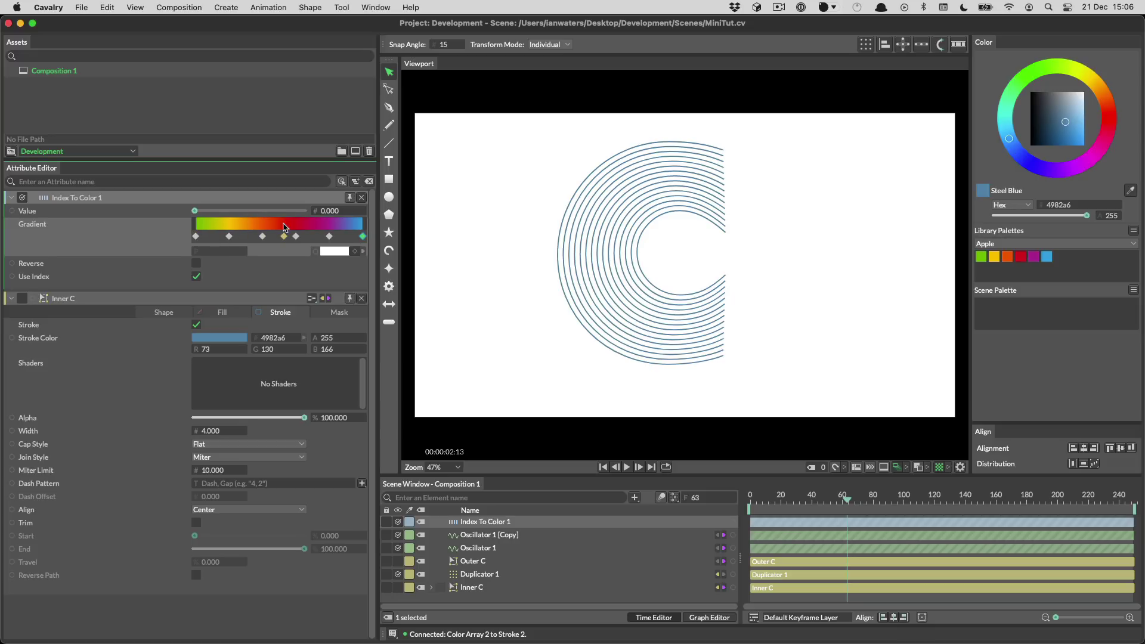
{"action": "left_click_drag", "start_coordinate": [32, 199], "coordinate": [140, 357]}
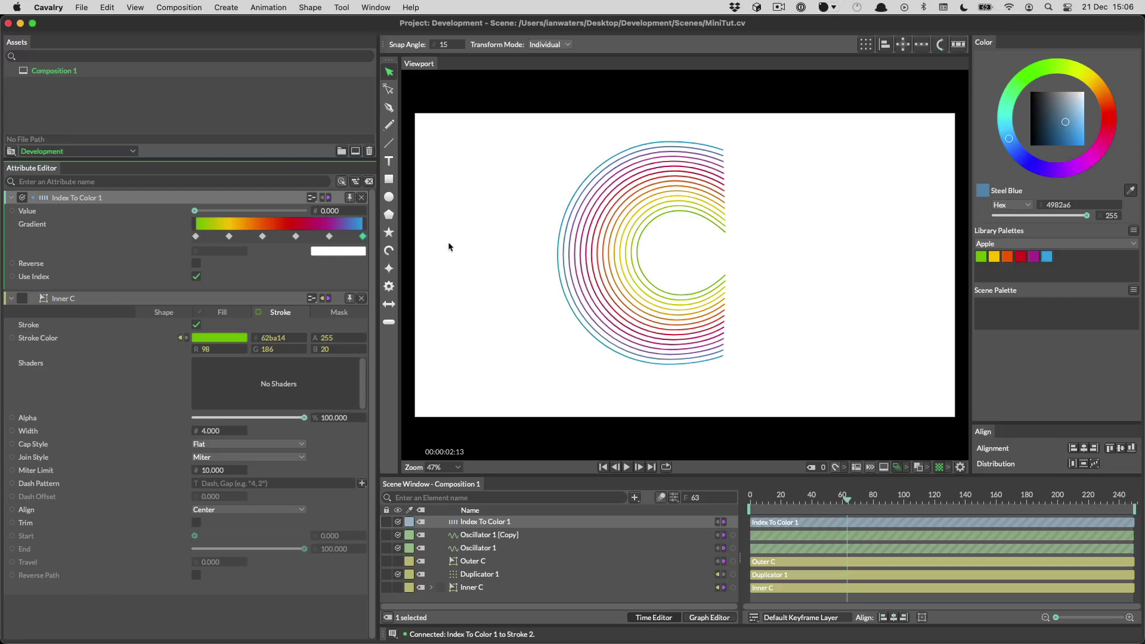
Set all stops of the Index To Color gradient to stepped, distribute them evenly, and scrub the animation
{"action": "right_click", "coordinate": [273, 225]}
{"action": "mouse_move", "coordinate": [299, 258]}
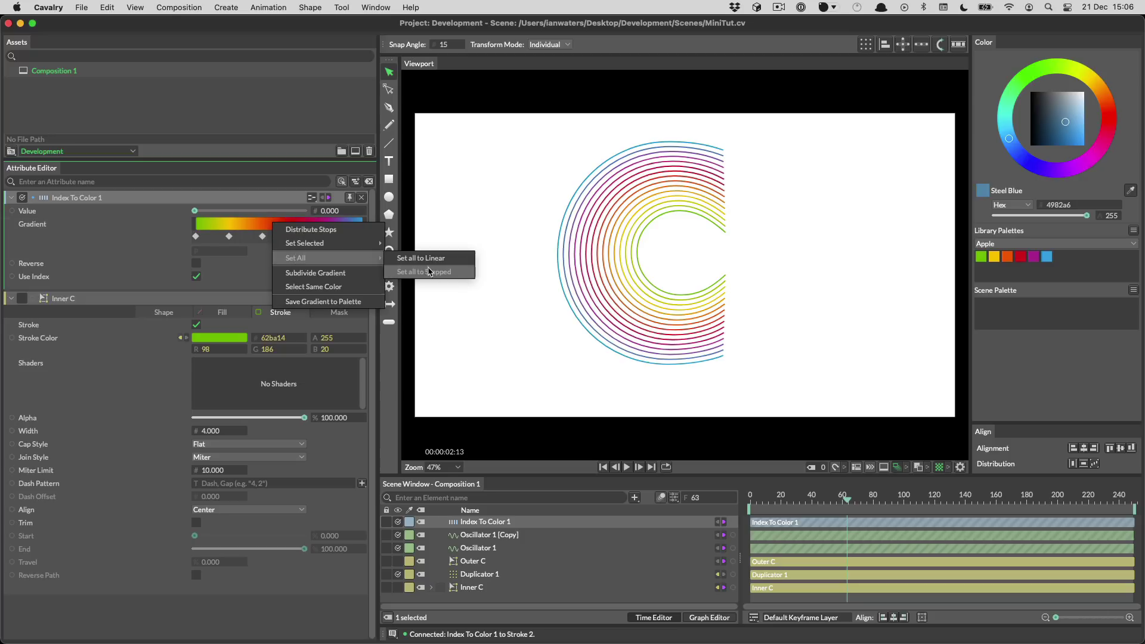
{"action": "left_click", "coordinate": [431, 271]}
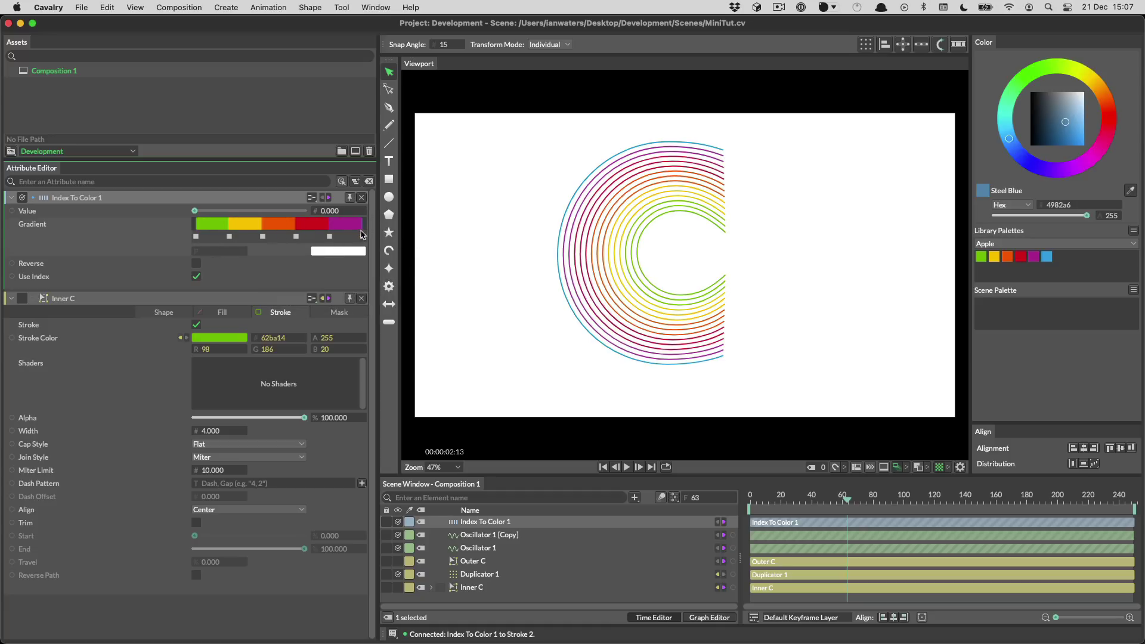
{"action": "right_click", "coordinate": [277, 227]}
{"action": "left_click", "coordinate": [336, 238]}
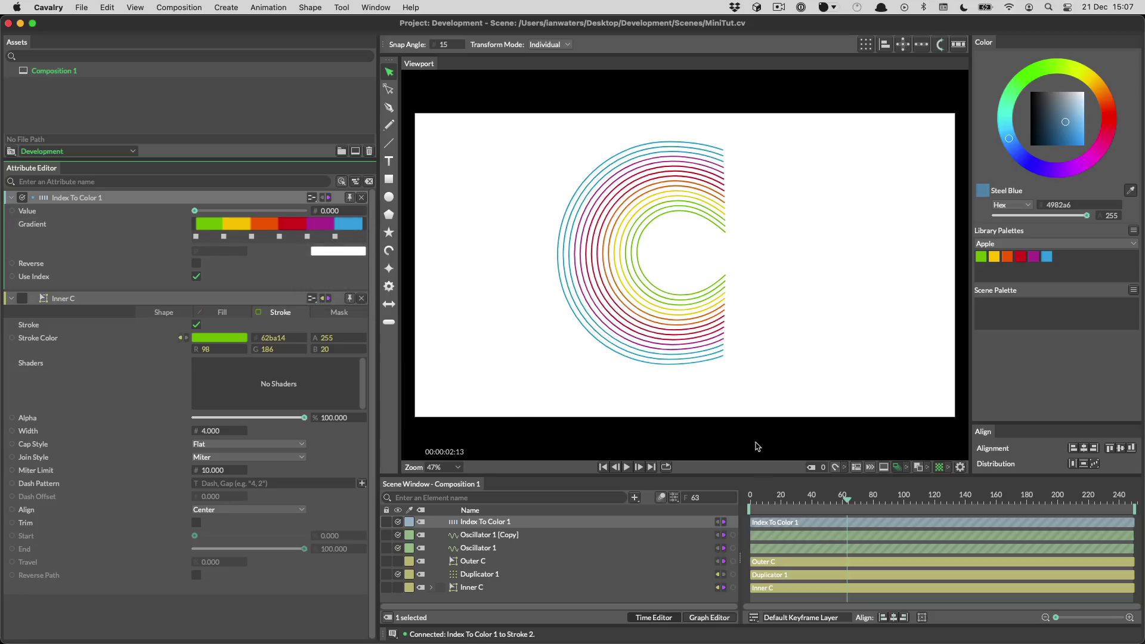
{"action": "left_click_drag", "start_coordinate": [778, 501], "coordinate": [885, 500]}
Add a Visibility Sequence behaviour to Duplicator 1's Shape Visibility
{"action": "left_click", "coordinate": [362, 197]}
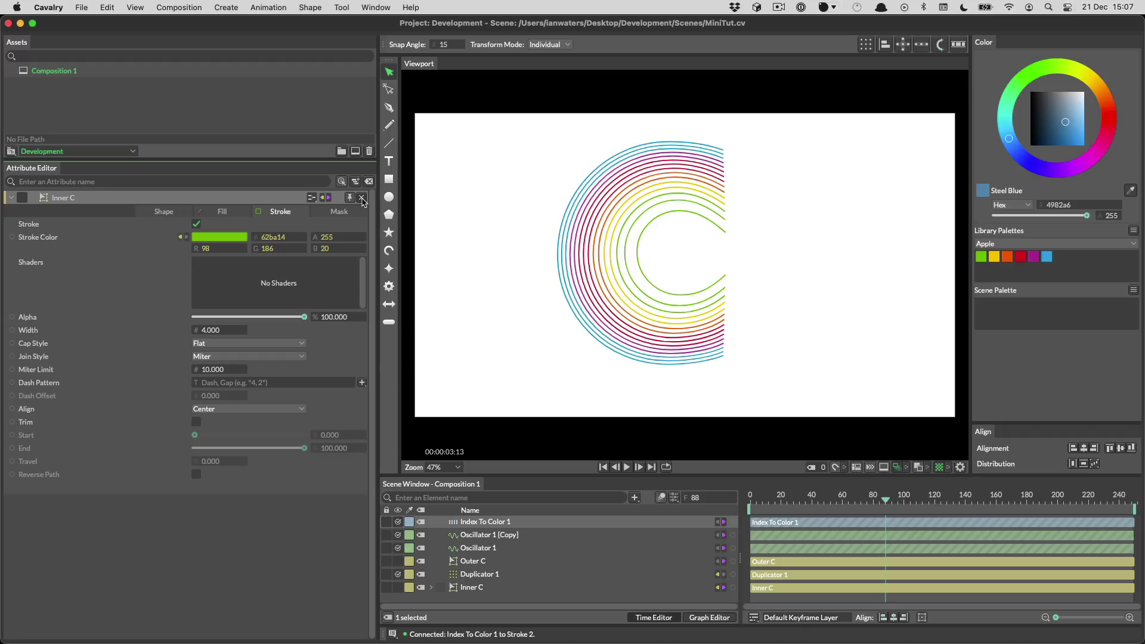
{"action": "left_click", "coordinate": [361, 199]}
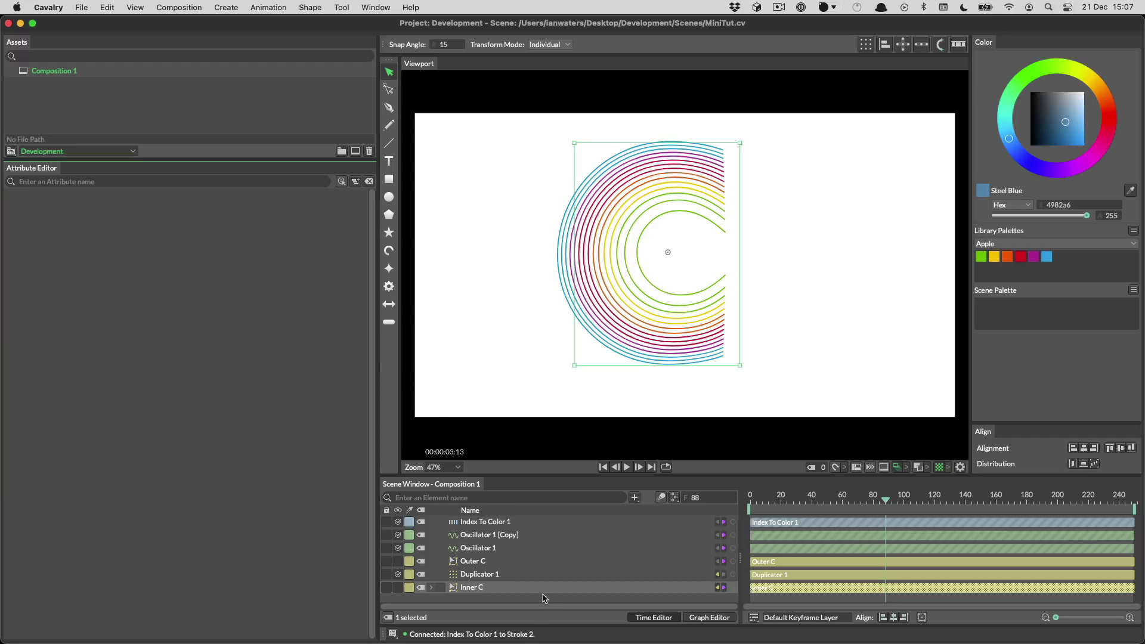
{"action": "left_click", "coordinate": [516, 576]}
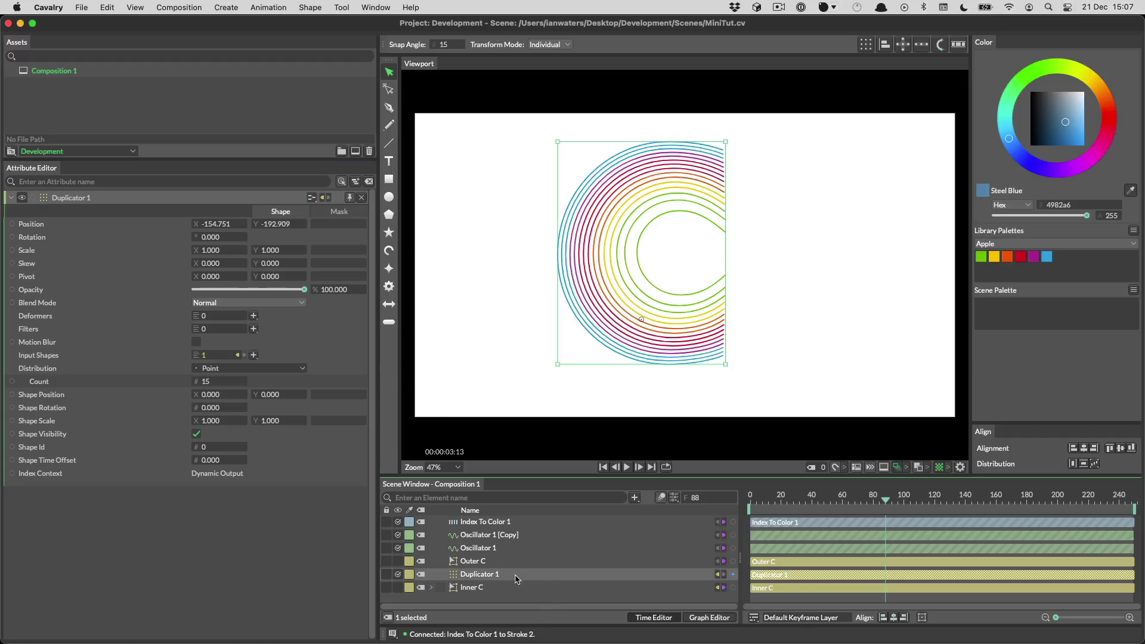
{"action": "right_click", "coordinate": [126, 436]}
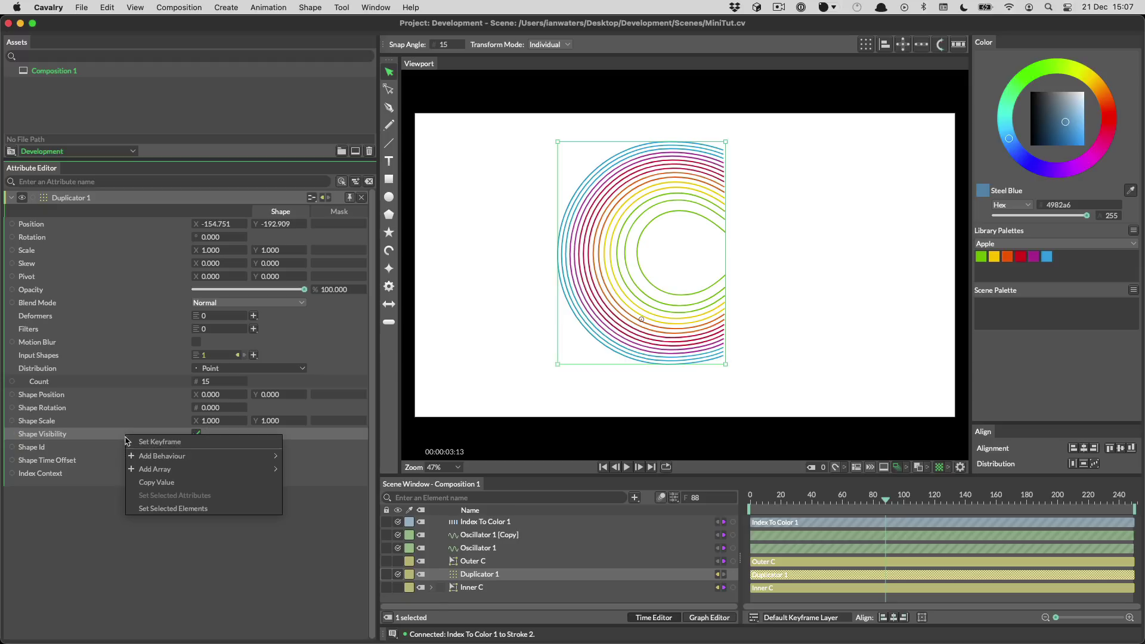
{"action": "mouse_move", "coordinate": [164, 456]}
{"action": "left_click", "coordinate": [321, 626]}
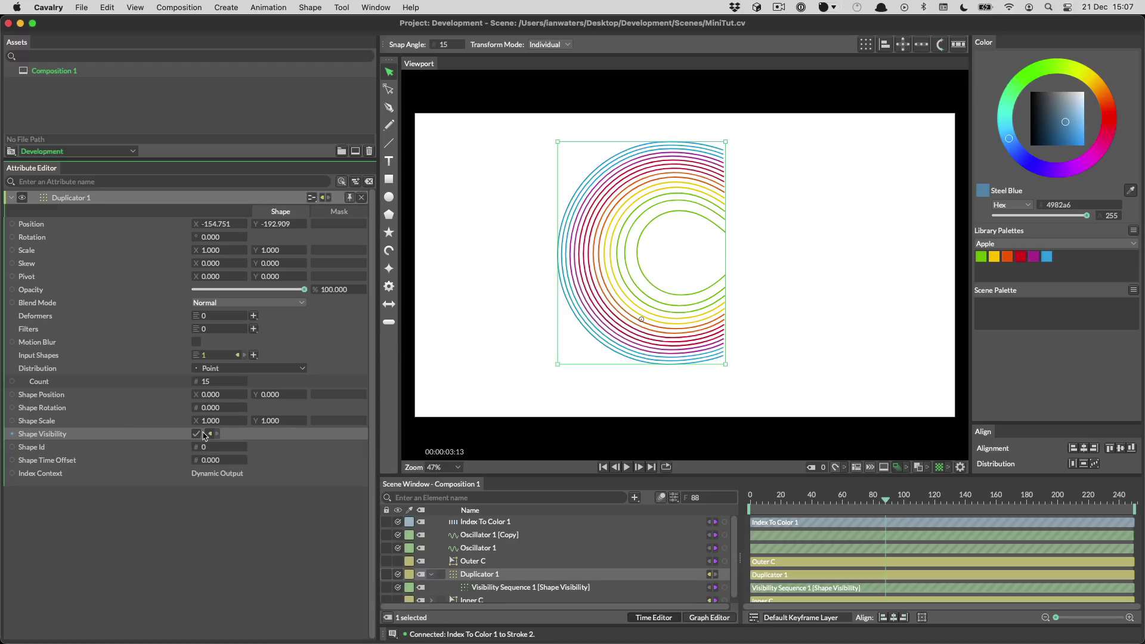
Set the Visibility Sequence's strength to 98% and scrub through the animation
{"action": "left_click", "coordinate": [210, 433]}
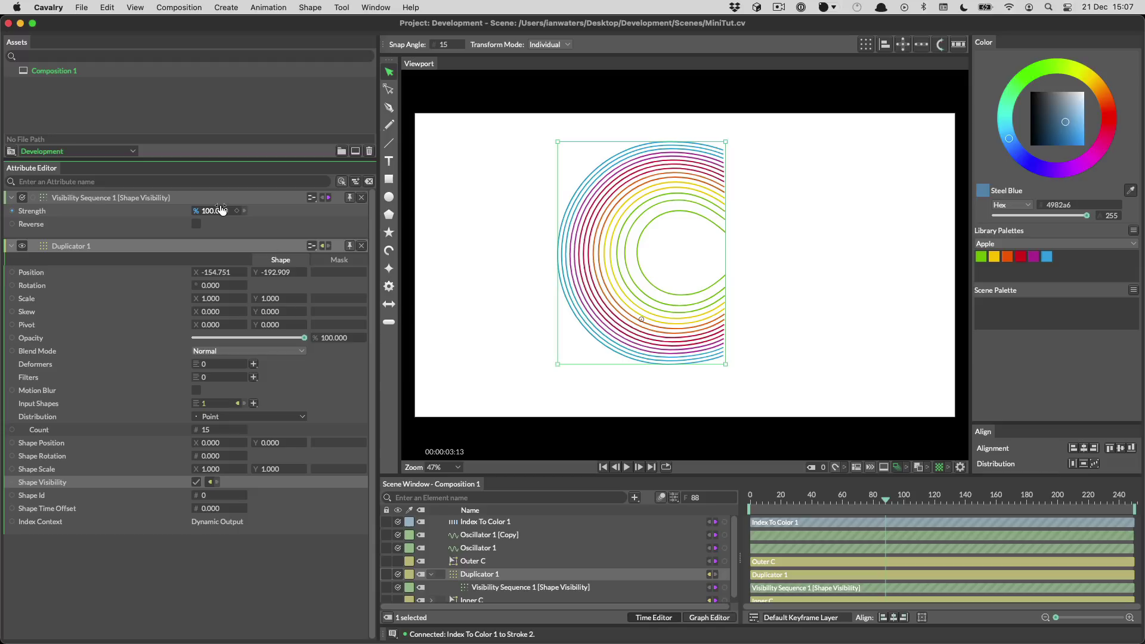
{"action": "left_click_drag", "start_coordinate": [219, 211], "coordinate": [216, 212]}
{"action": "left_click_drag", "start_coordinate": [797, 498], "coordinate": [752, 506]}
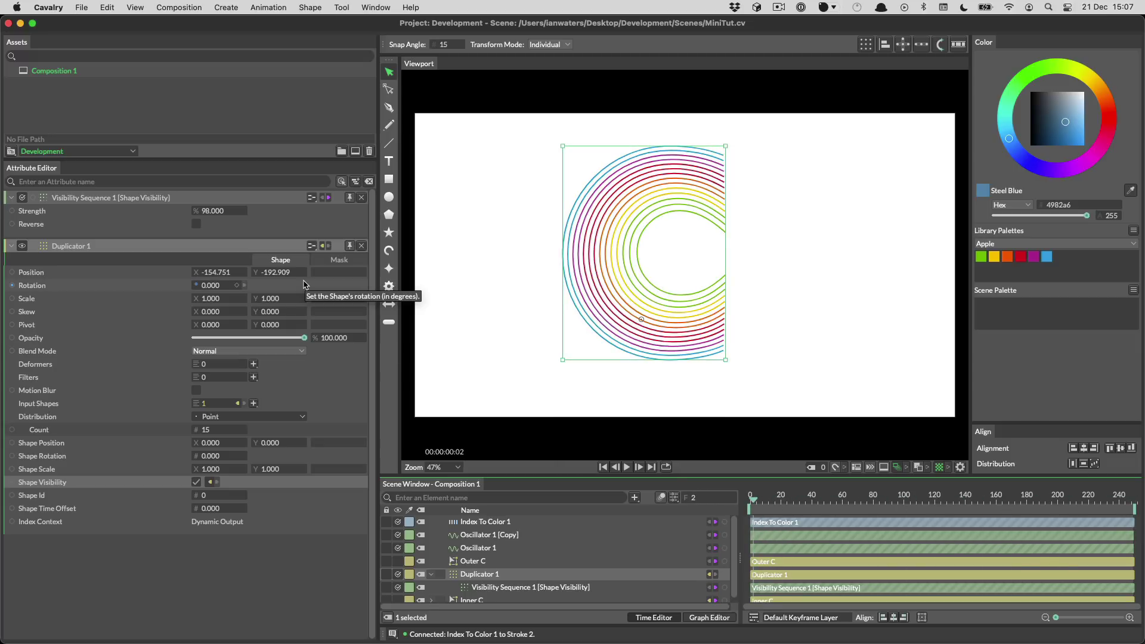
{"action": "left_click_drag", "start_coordinate": [788, 499], "coordinate": [981, 506]}
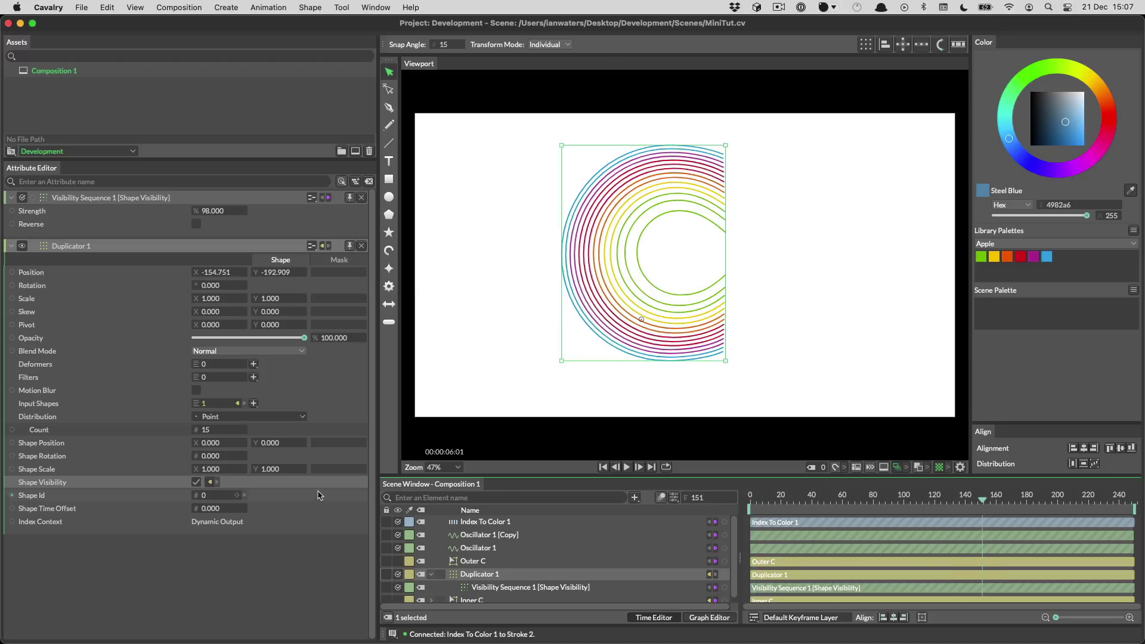
Disconnect the Visibility Sequence from Duplicator 1's Shape Visibility
{"action": "right_click", "coordinate": [142, 481]}
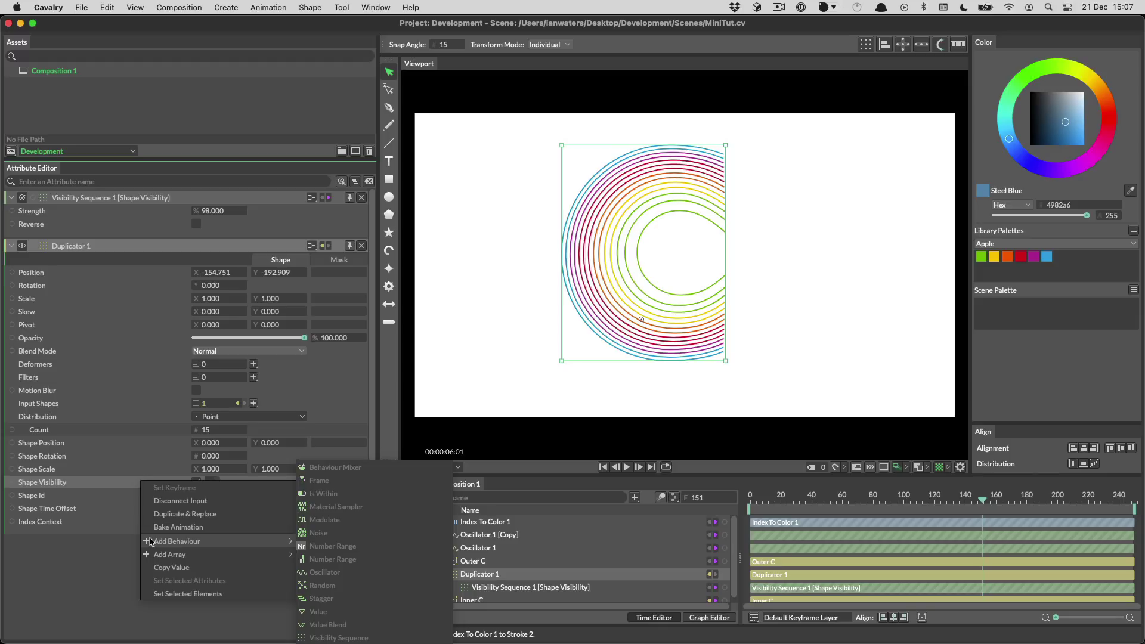
{"action": "left_click", "coordinate": [163, 525]}
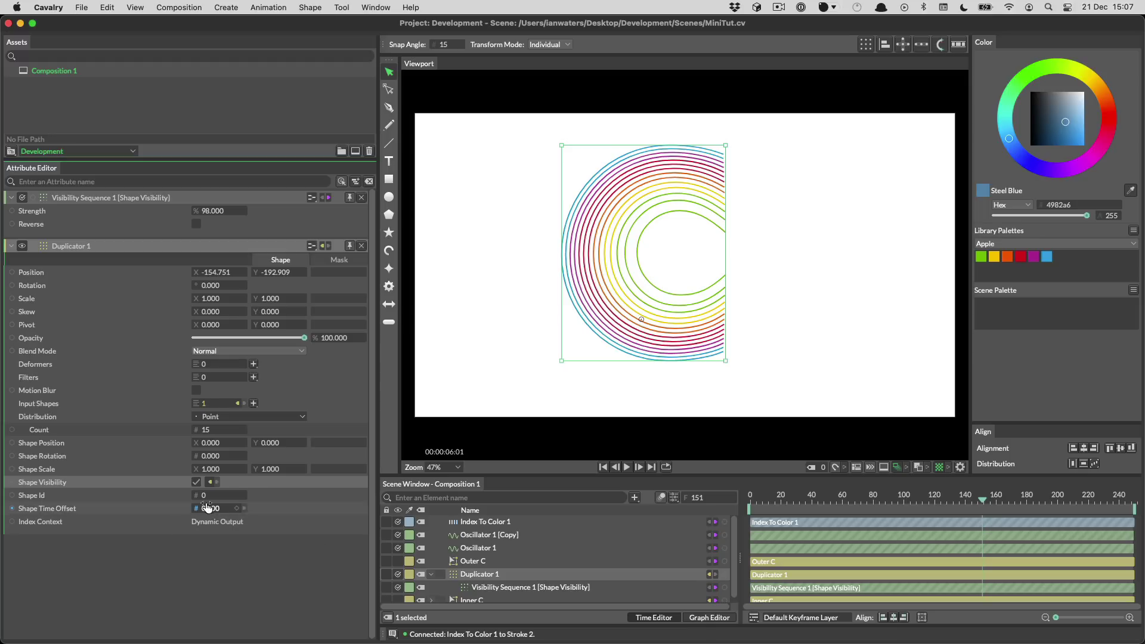
{"action": "left_click_drag", "start_coordinate": [211, 482], "coordinate": [386, 486]}
{"action": "left_click", "coordinate": [468, 480]}
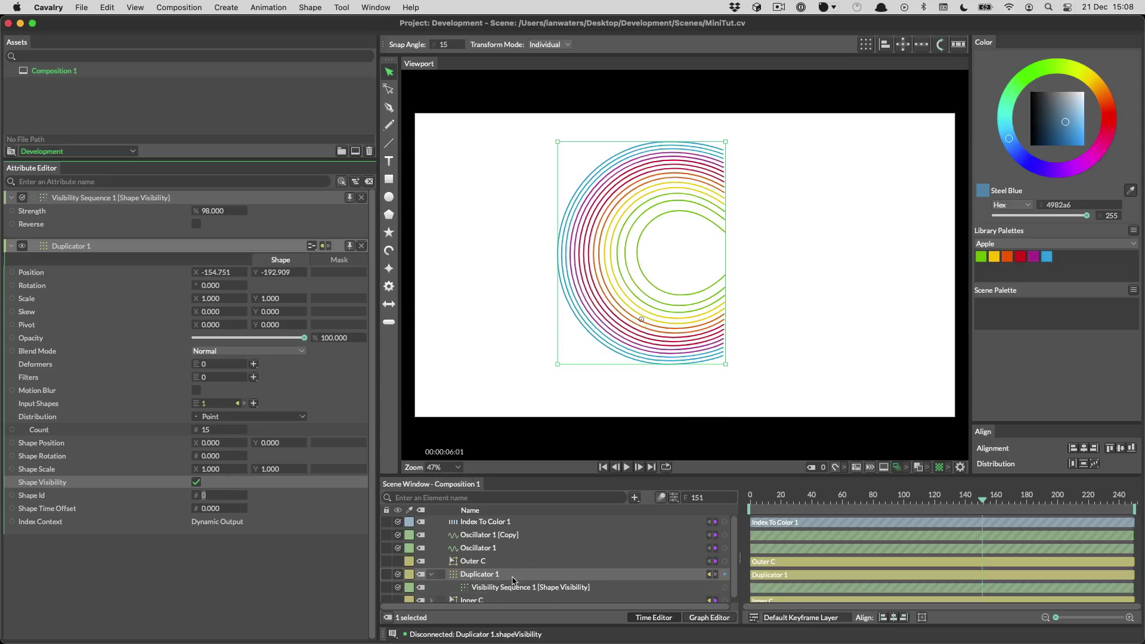
Add a Behaviour Mixer with a second behaviour slot and connect Visibility Sequence 1 to its first Input Behaviour
{"action": "key", "text": "Tab"}
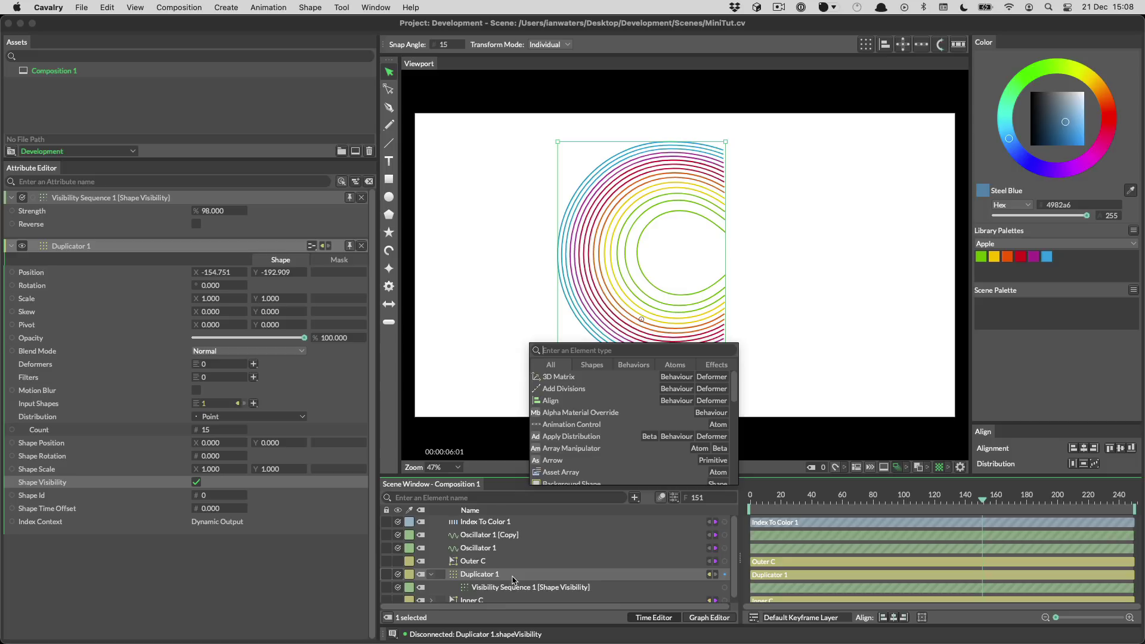
{"action": "type", "text": "beha"}
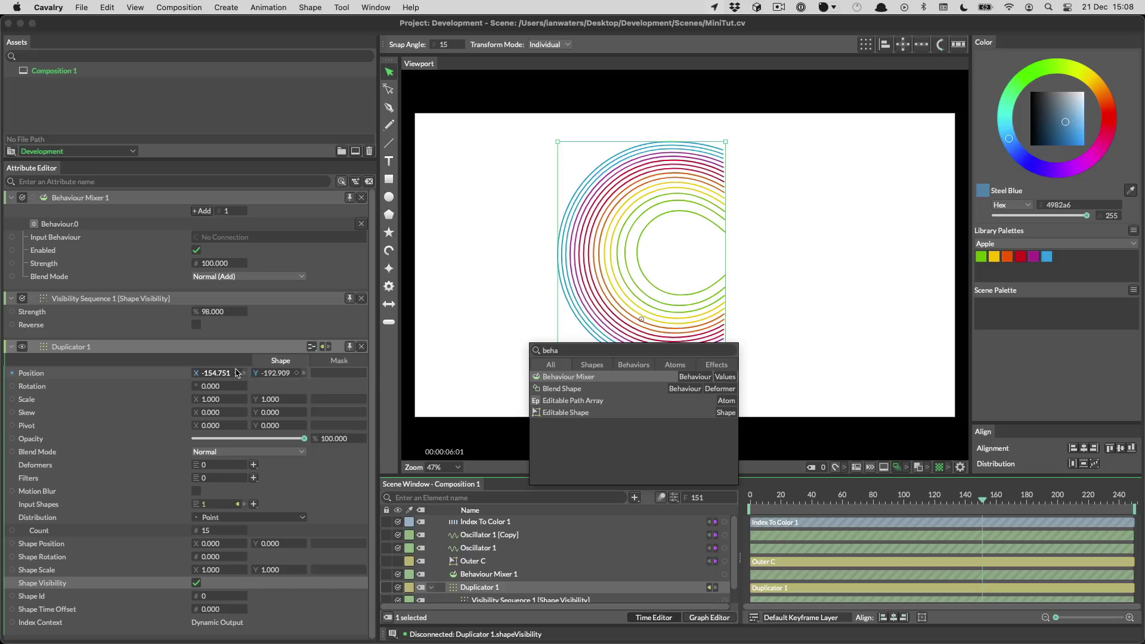
{"action": "key", "text": "Return"}
{"action": "key", "text": "Escape"}
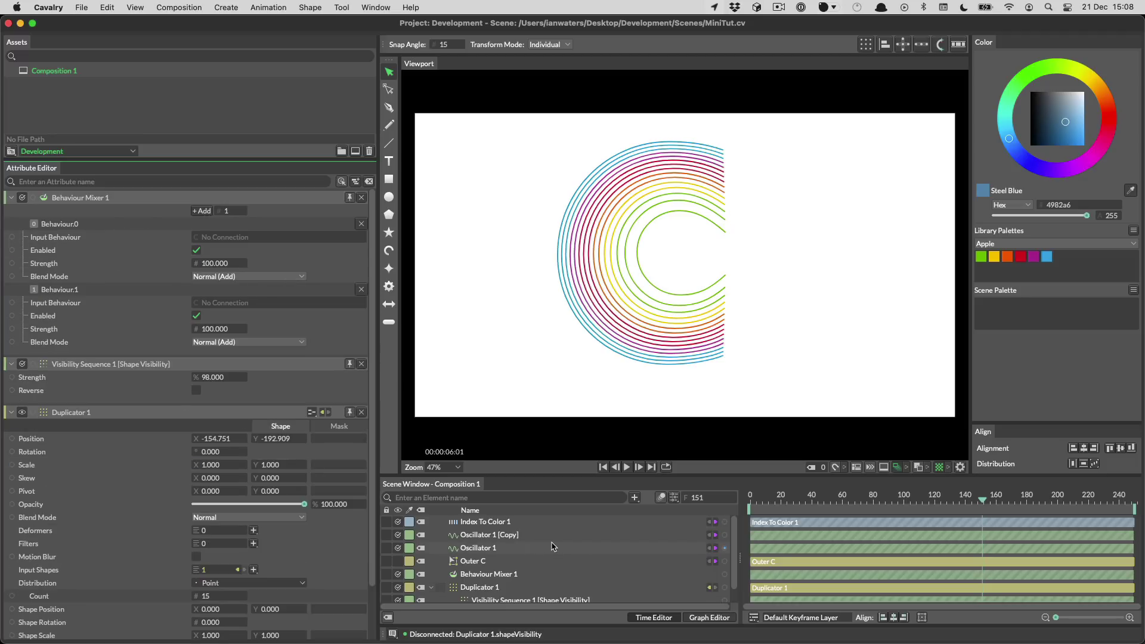
{"action": "scroll", "coordinate": [535, 548], "scroll_direction": "down", "scroll_amount": 1}
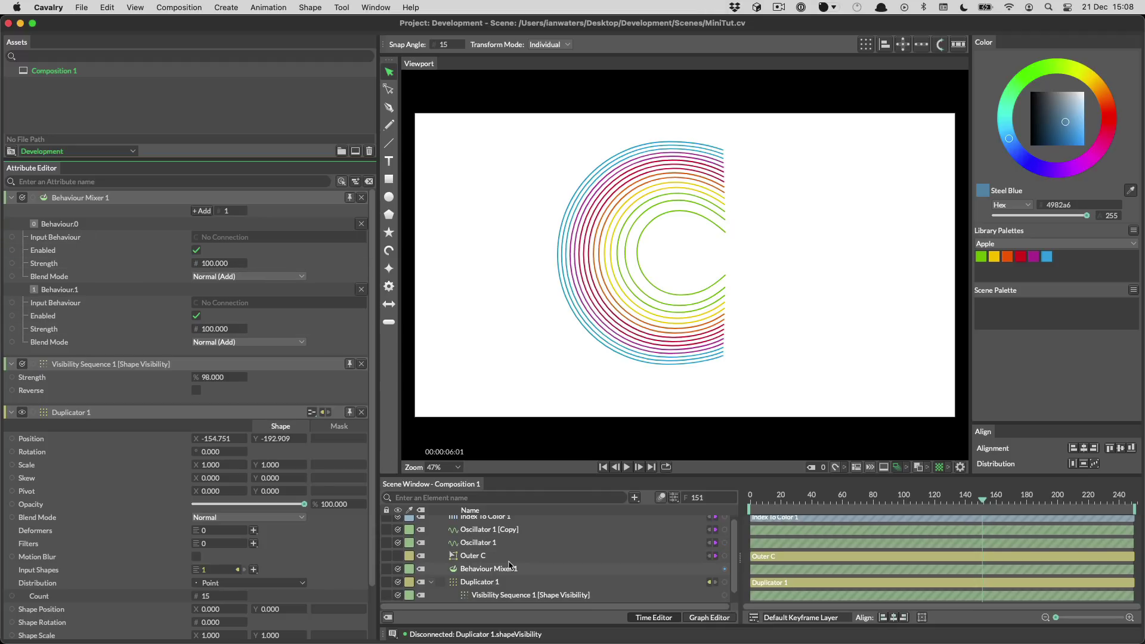
{"action": "left_click_drag", "start_coordinate": [494, 598], "coordinate": [110, 236]}
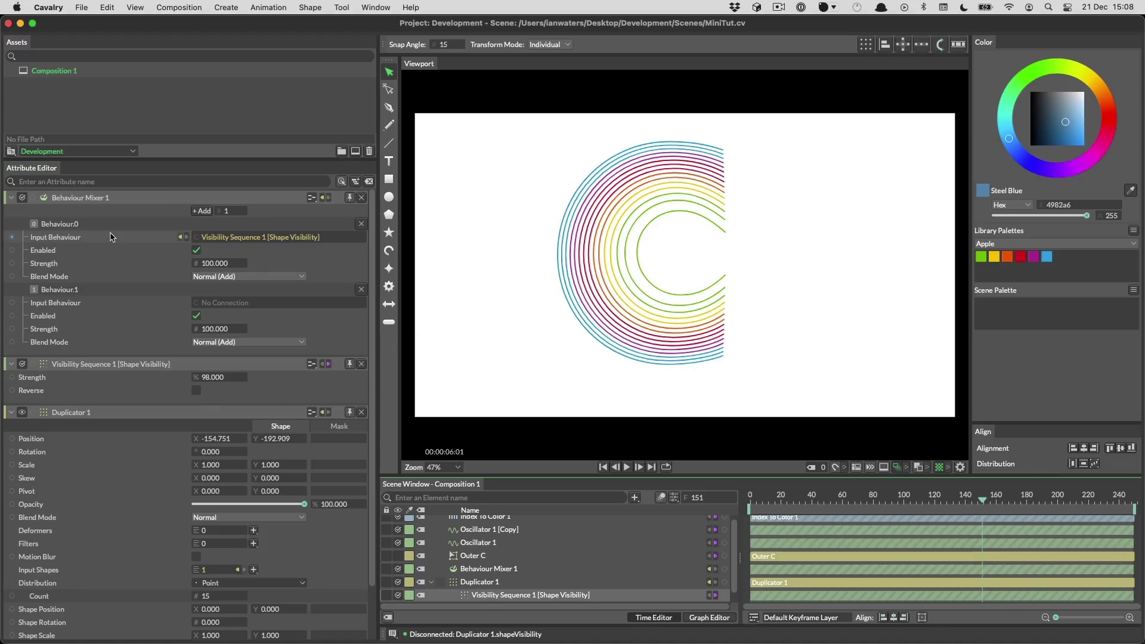
Duplicate Visibility Sequence 1 and connect the copy to the Behaviour Mixer's second Input Behaviour
{"action": "left_click", "coordinate": [564, 598]}
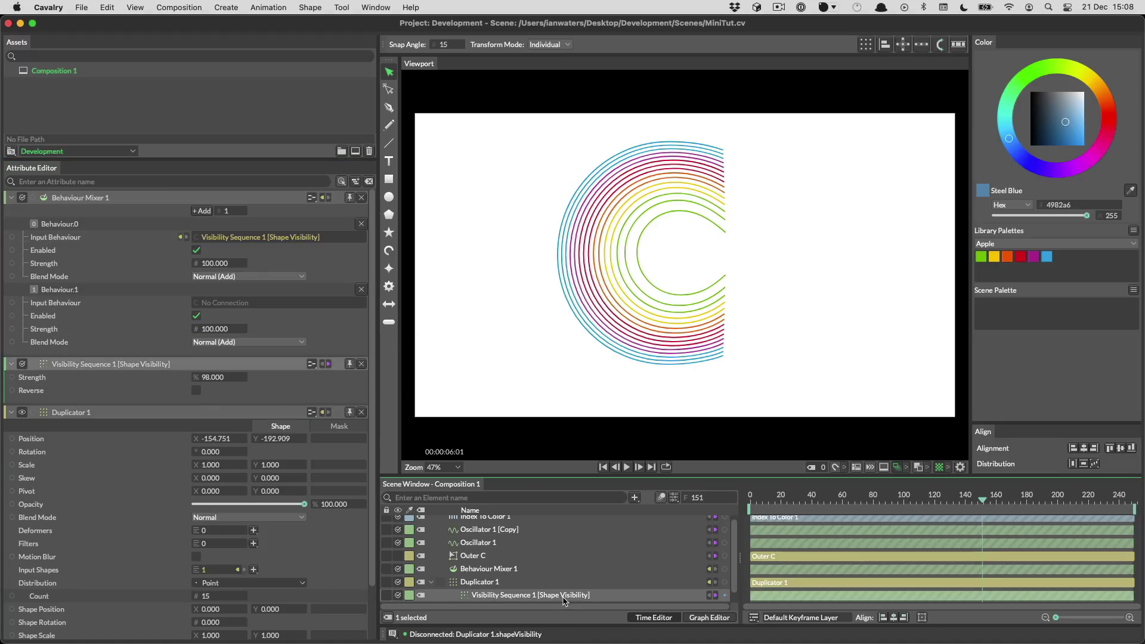
{"action": "key", "text": "super+d"}
{"action": "left_click_drag", "start_coordinate": [541, 598], "coordinate": [125, 303]}
Enable Reverse on the copied Visibility Sequence and remove its attributes from the editor view
{"action": "left_click", "coordinate": [534, 599]}
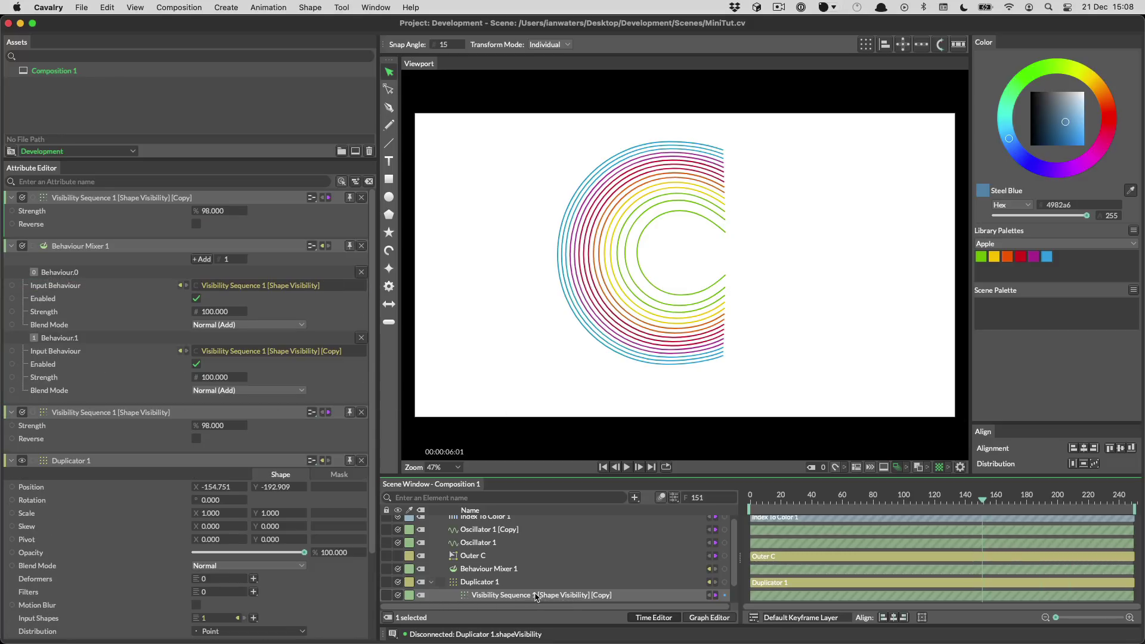
{"action": "left_click", "coordinate": [196, 224]}
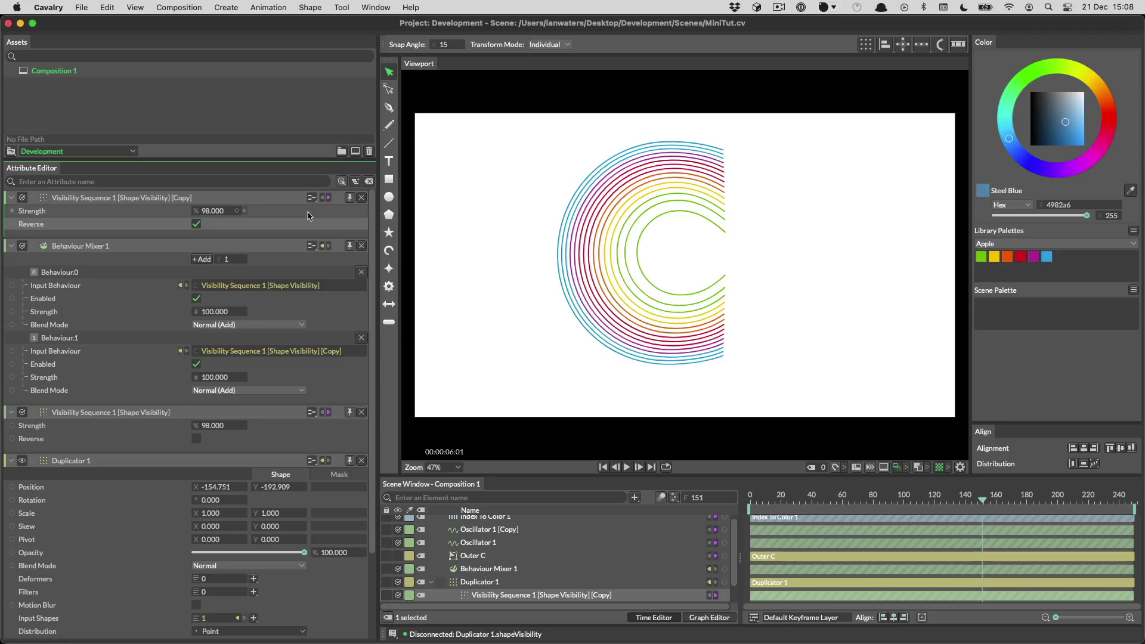
{"action": "left_click", "coordinate": [363, 198]}
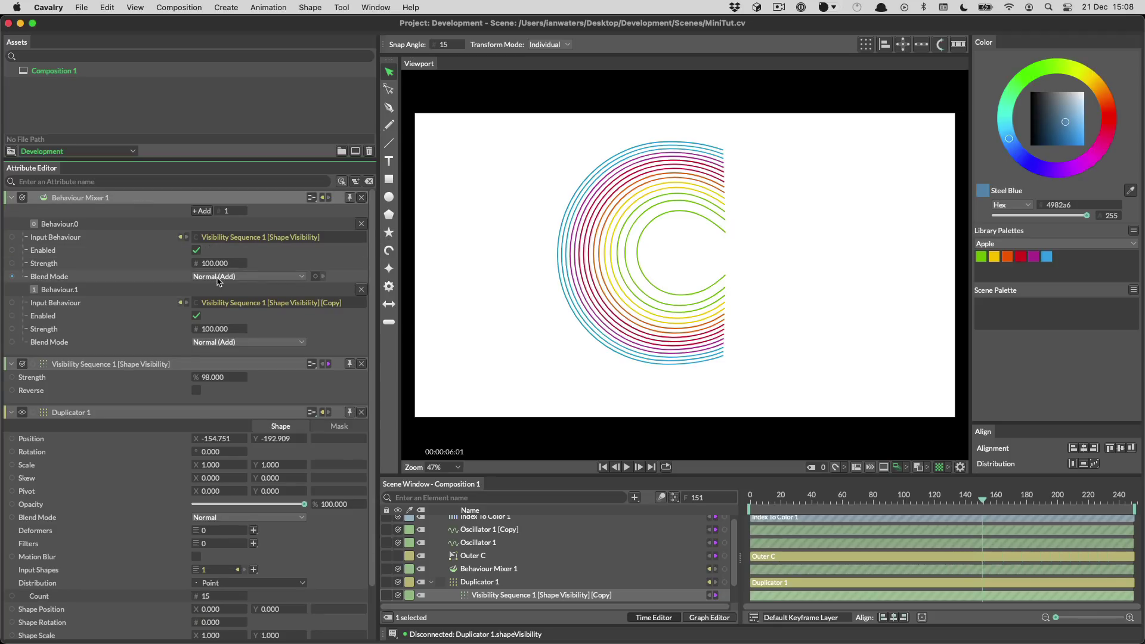
Connect Behaviour Mixer 1 to Duplicator 1's Shape Visibility
{"action": "left_click", "coordinate": [219, 282]}
{"action": "left_click", "coordinate": [188, 278]}
{"action": "scroll", "coordinate": [119, 298], "scroll_direction": "down", "scroll_amount": 2}
{"action": "scroll", "coordinate": [69, 227], "scroll_direction": "up", "scroll_amount": 2}
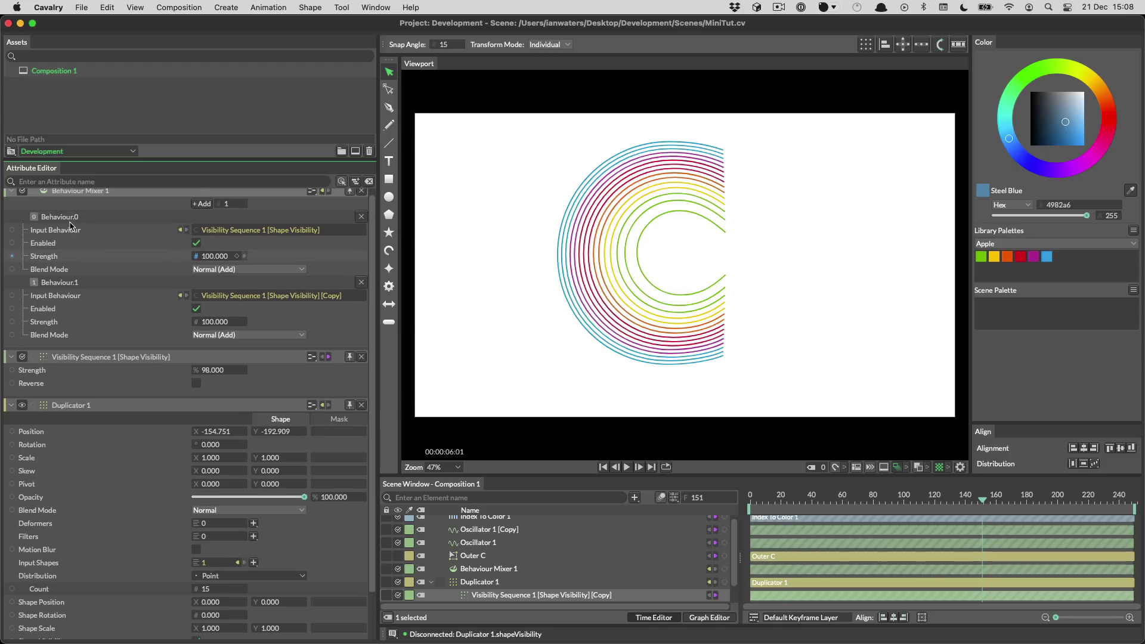
{"action": "scroll", "coordinate": [70, 227], "scroll_direction": "up", "scroll_amount": 1}
{"action": "left_click", "coordinate": [32, 199]}
{"action": "left_click_drag", "start_coordinate": [32, 199], "coordinate": [129, 597]}
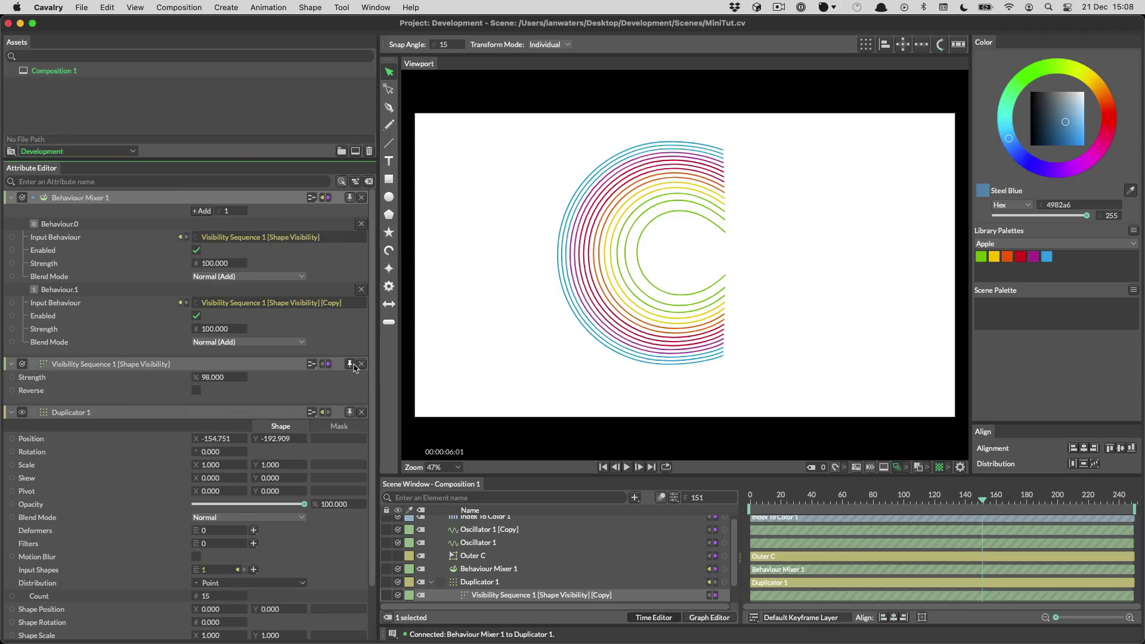
Set the Blend Mode of the Behaviour Mixer's second behaviour to Min. and scrub through the animation
{"action": "left_click", "coordinate": [361, 365]}
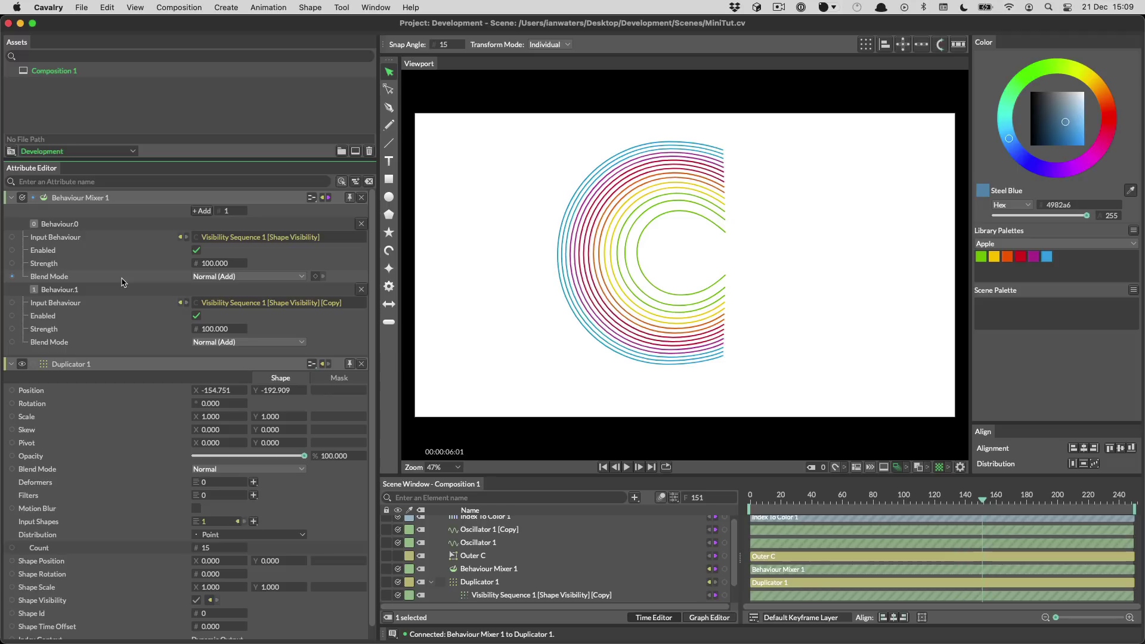
{"action": "left_click", "coordinate": [231, 342]}
{"action": "left_click", "coordinate": [227, 358]}
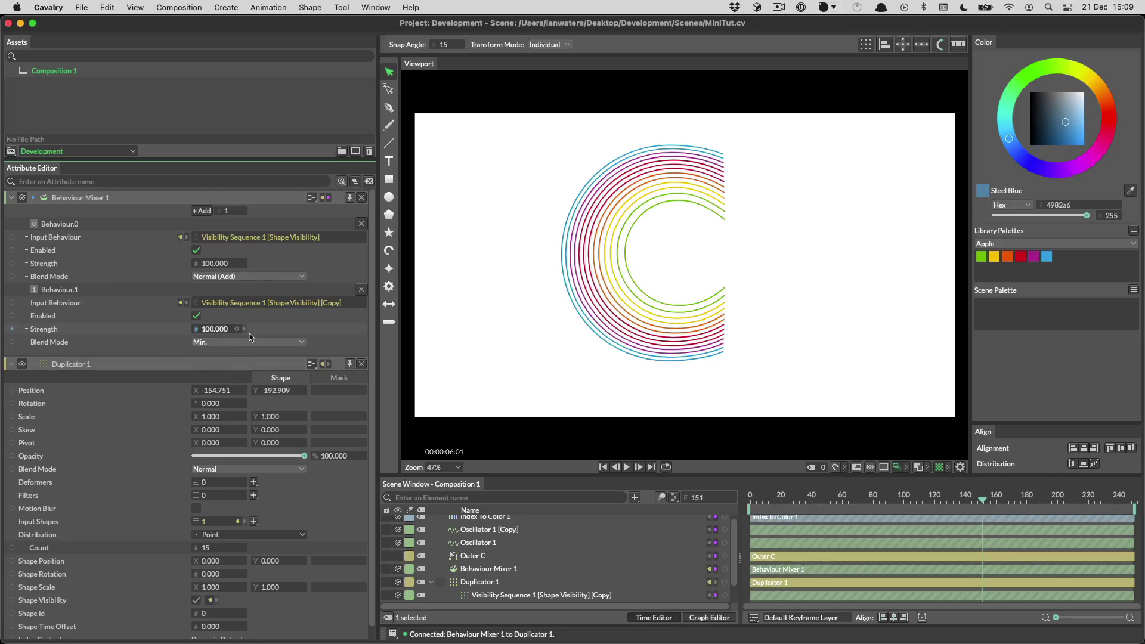
{"action": "left_click_drag", "start_coordinate": [788, 498], "coordinate": [875, 498]}
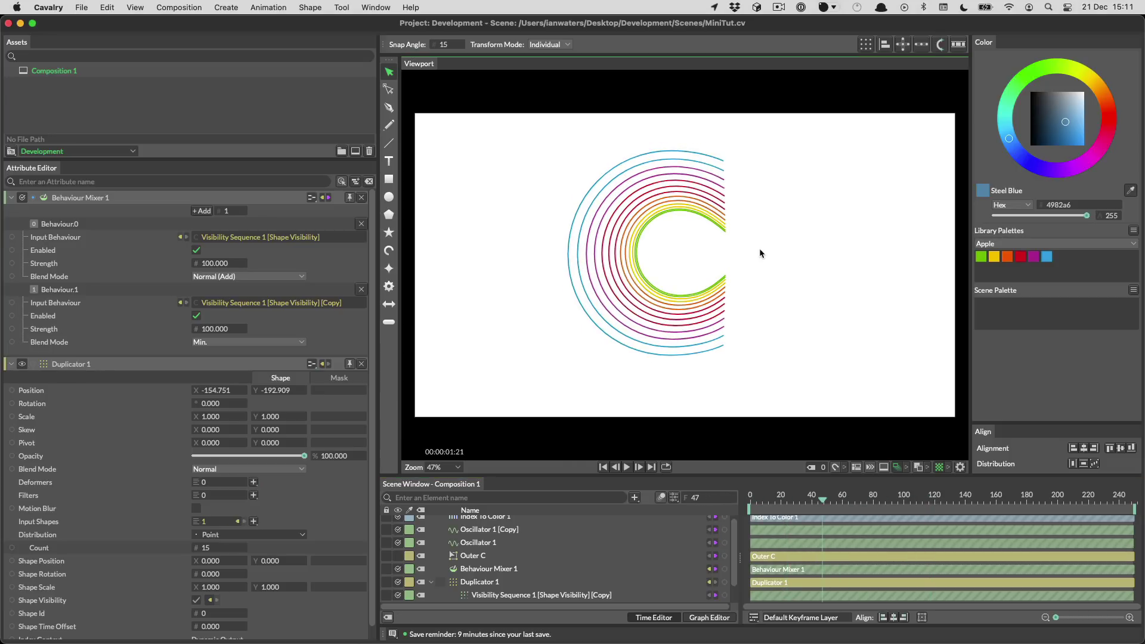